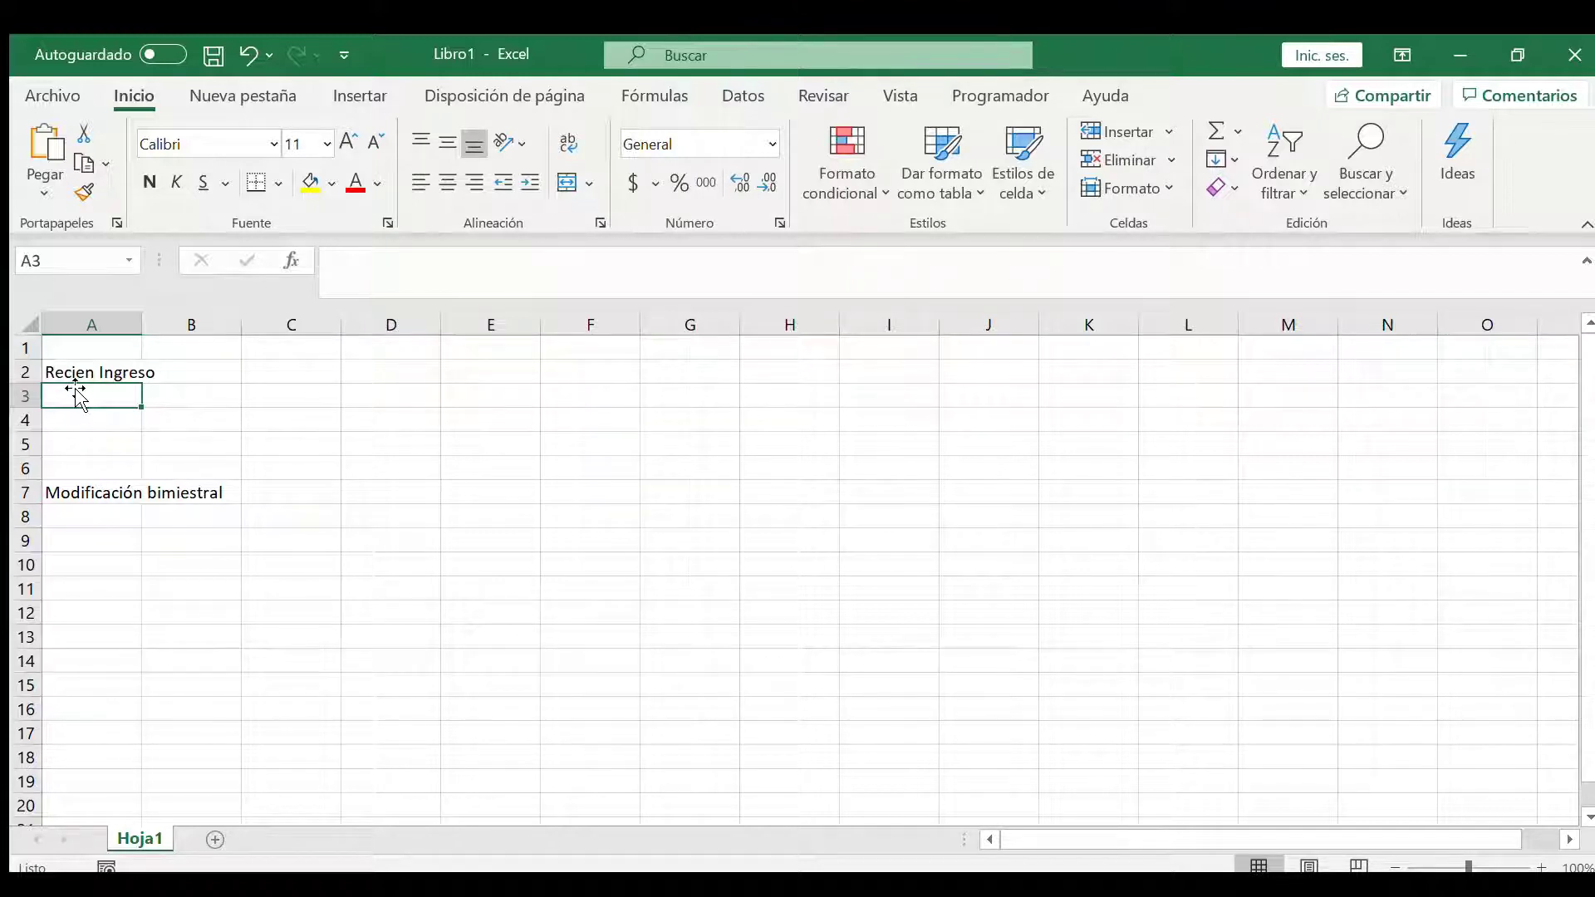
pyautogui.press('Down')
pyautogui.press('Down')
pyautogui.press('Down')
pyautogui.press('Down')
pyautogui.press('Down')
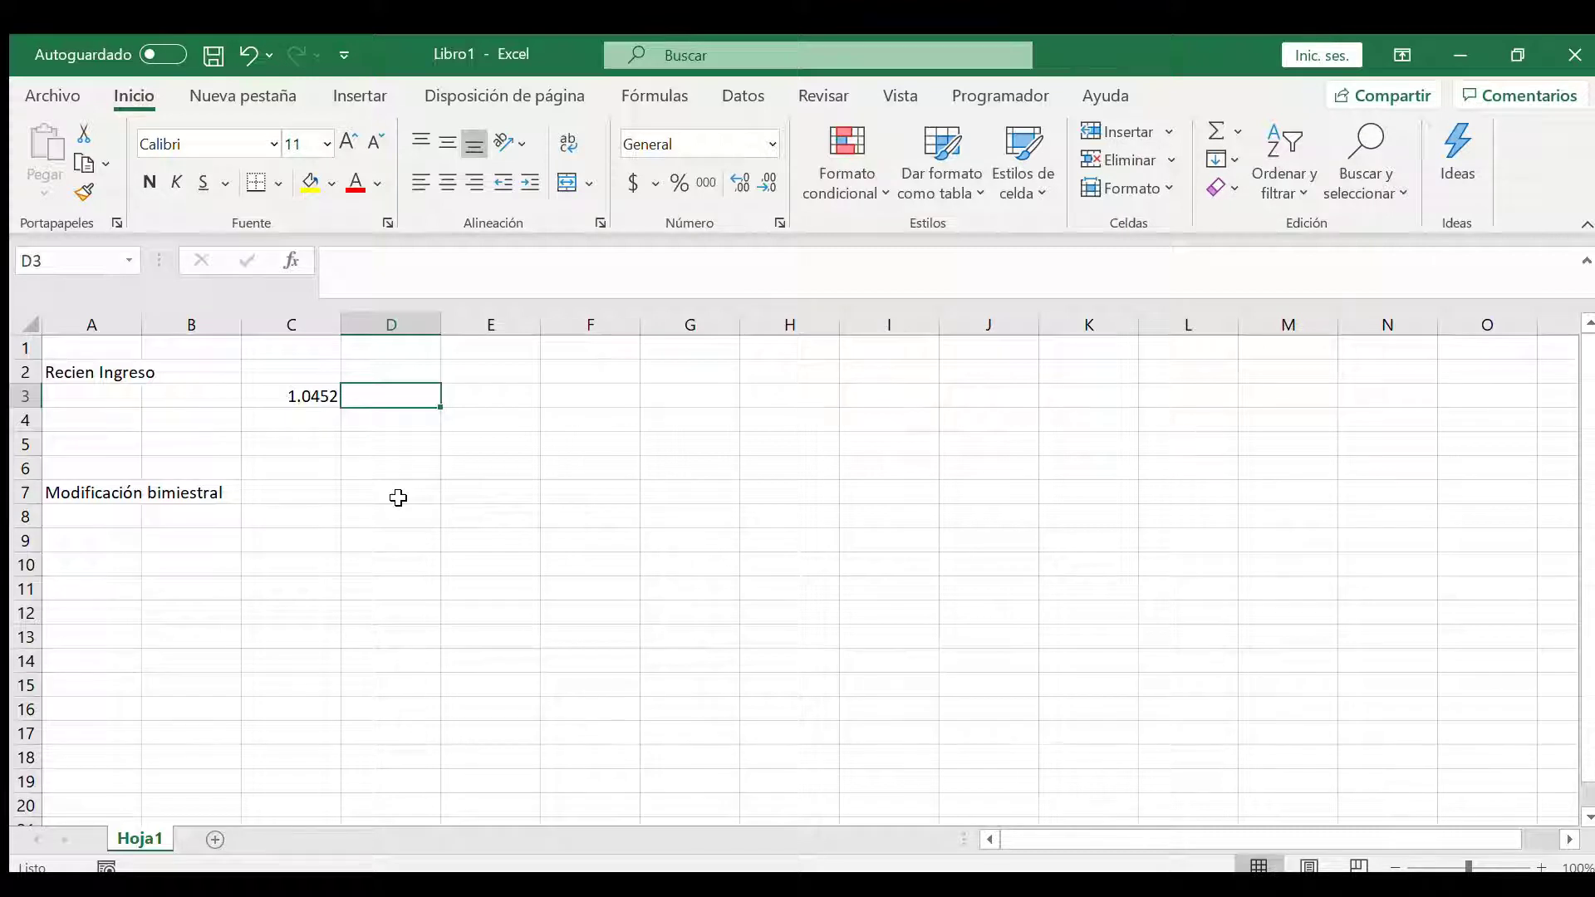
# Step: Enter the starting values in the Recien Ingreso block: 6 in E3, 25% in F3 and 15 in F4
pyautogui.press('Right')
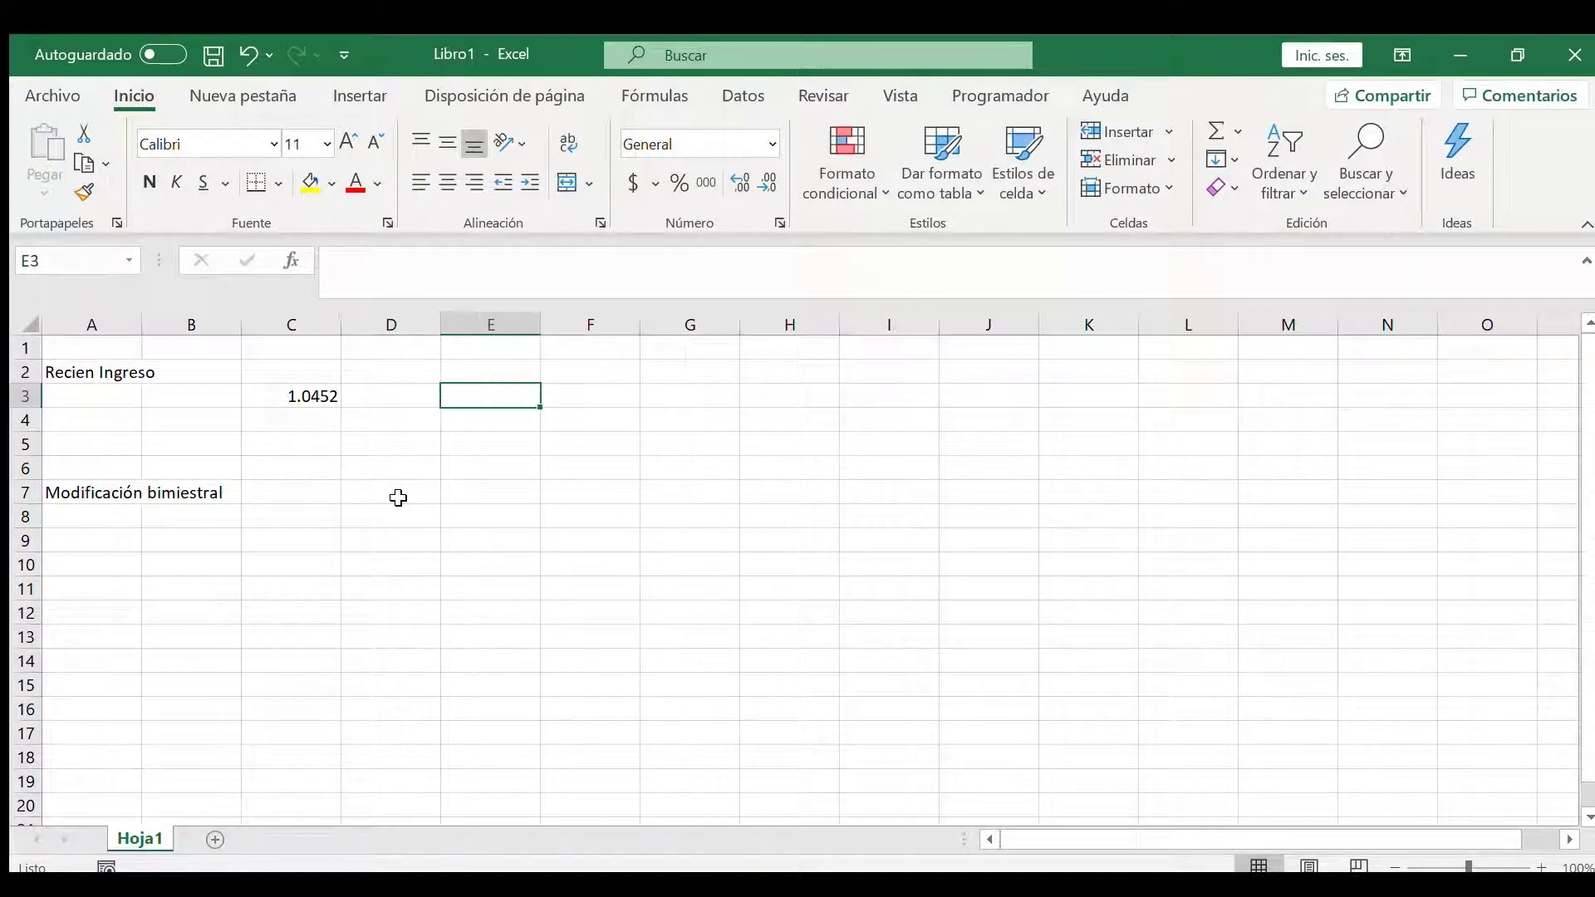
pyautogui.write('6')
pyautogui.press('Right')
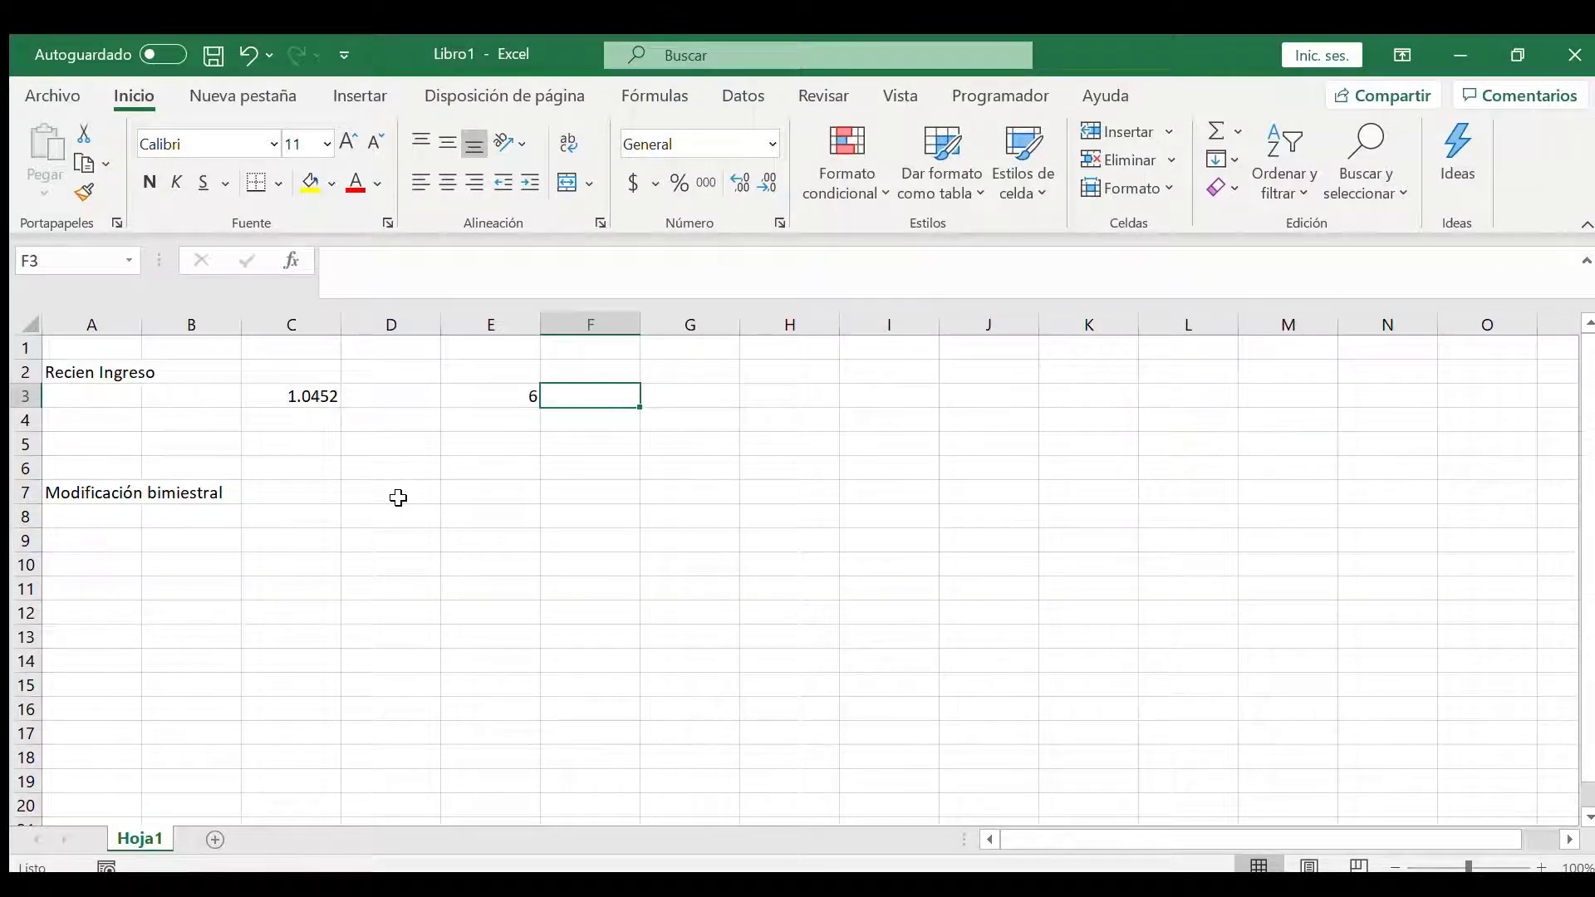
pyautogui.write('25%')
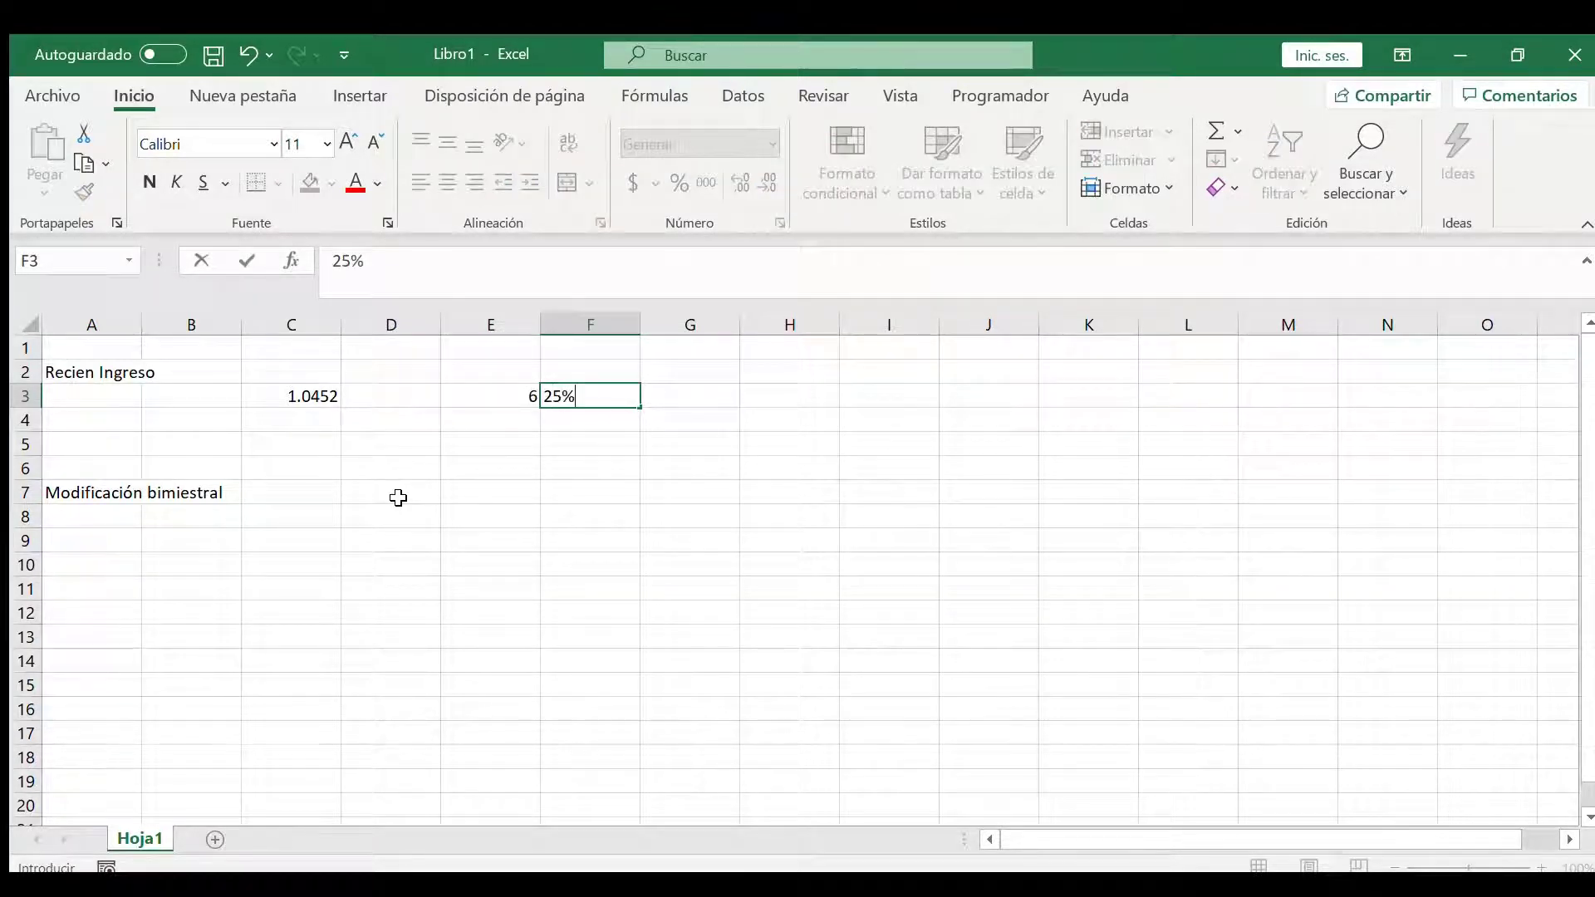
pyautogui.press('Return')
pyautogui.press('pagedown')
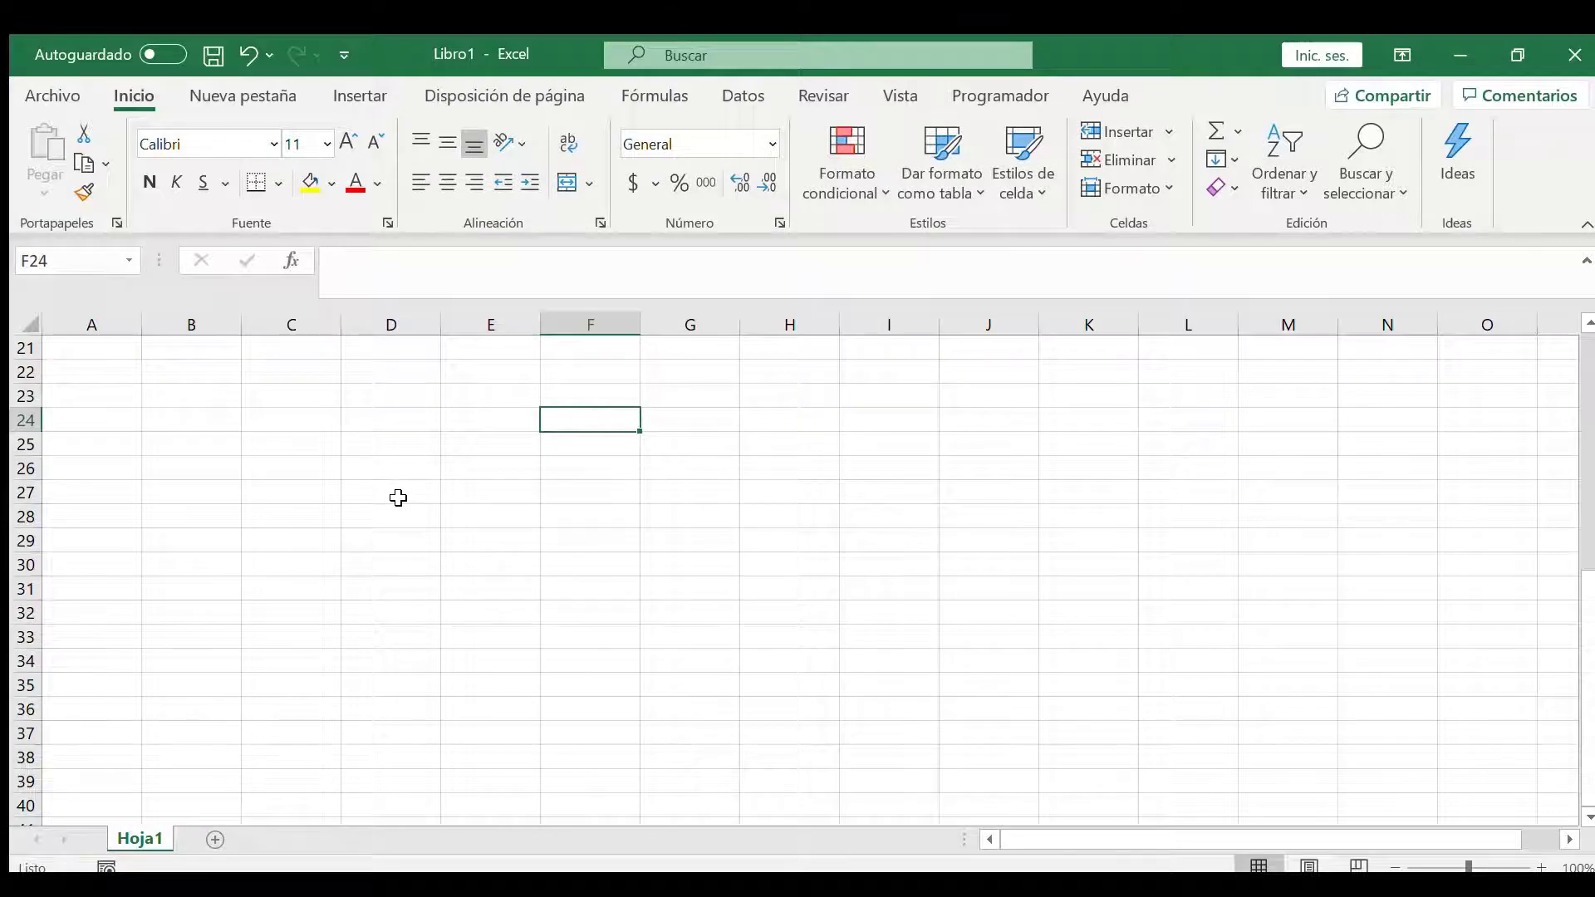
pyautogui.press('Up')
pyautogui.press('pageup')
pyautogui.press('Down')
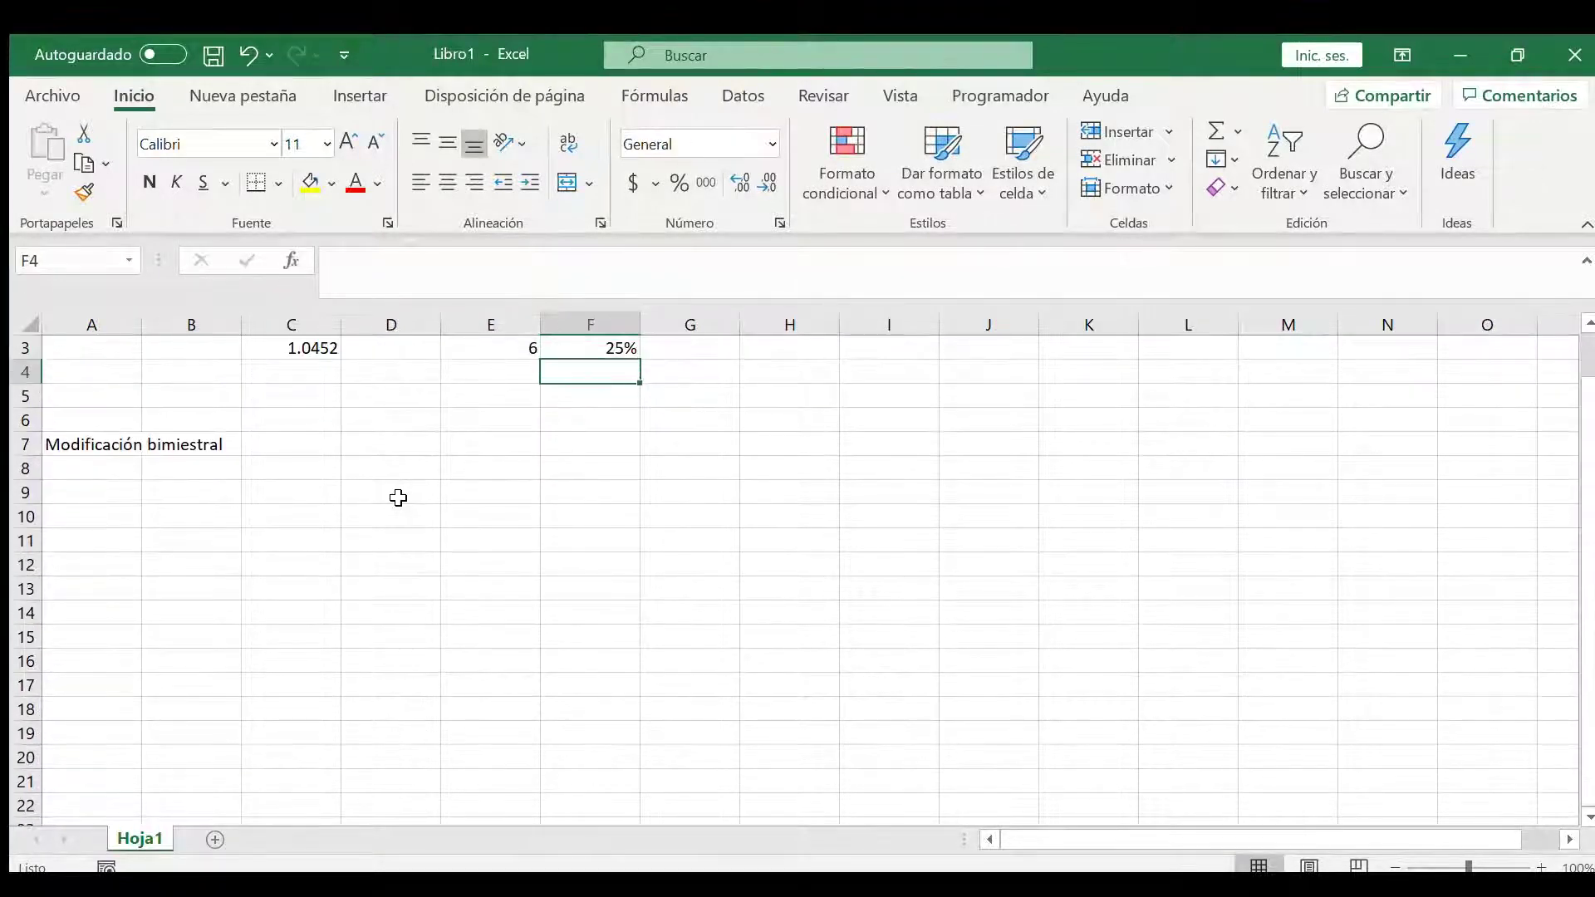
pyautogui.write('15')
pyautogui.press('Up')
# Step: Enter the formula =F3*E3 in cell G3 to multiply the percentage by the number of days
pyautogui.press('Up')
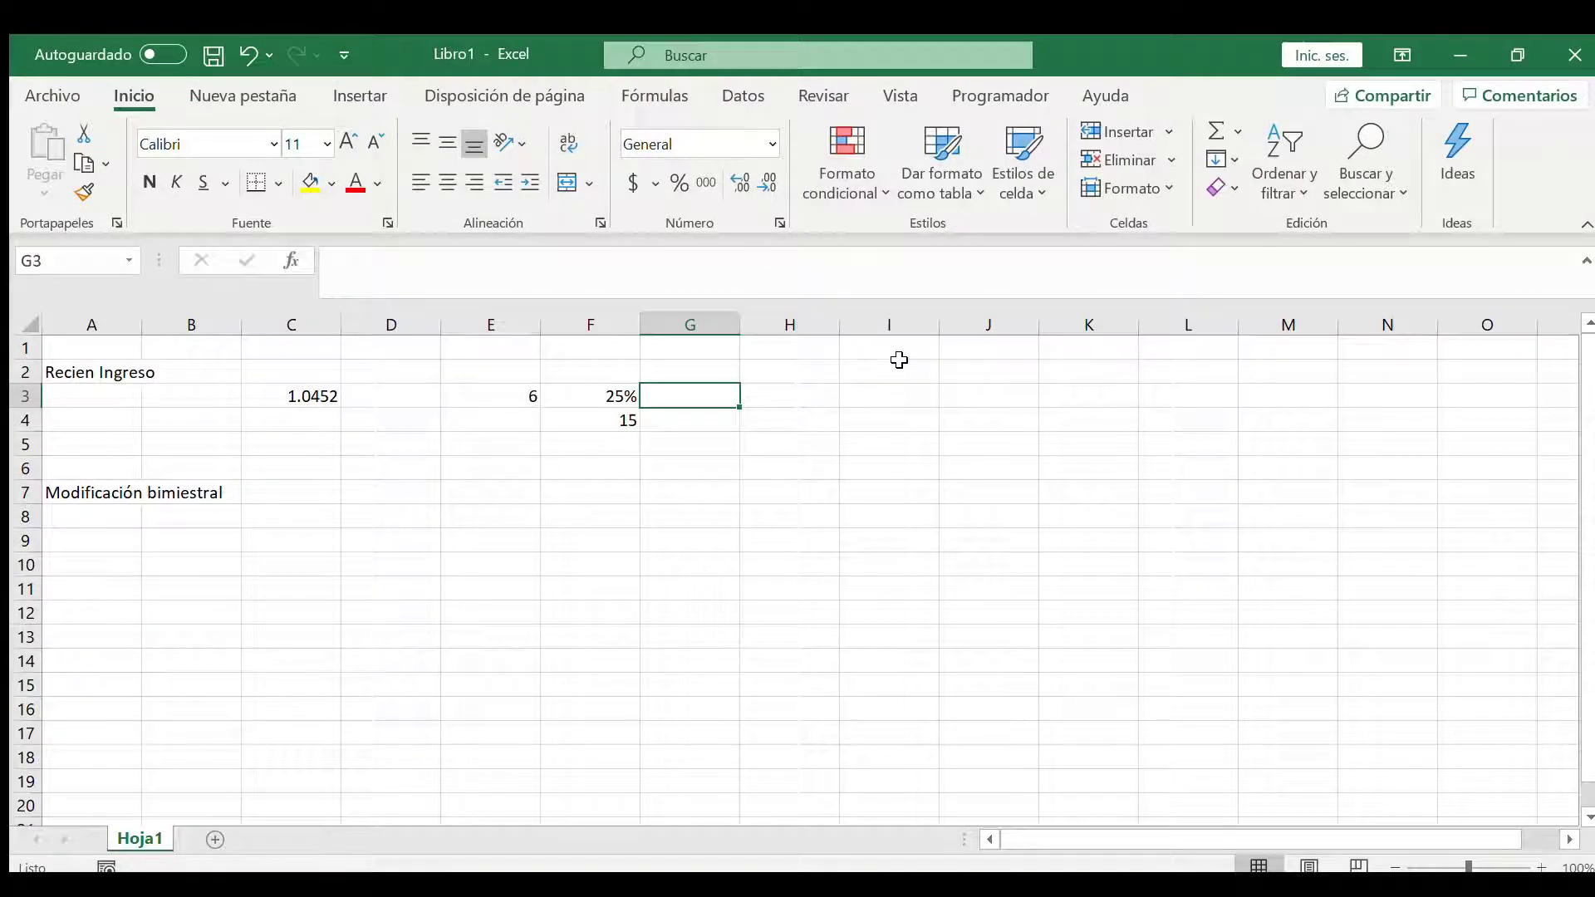
pyautogui.write('=')
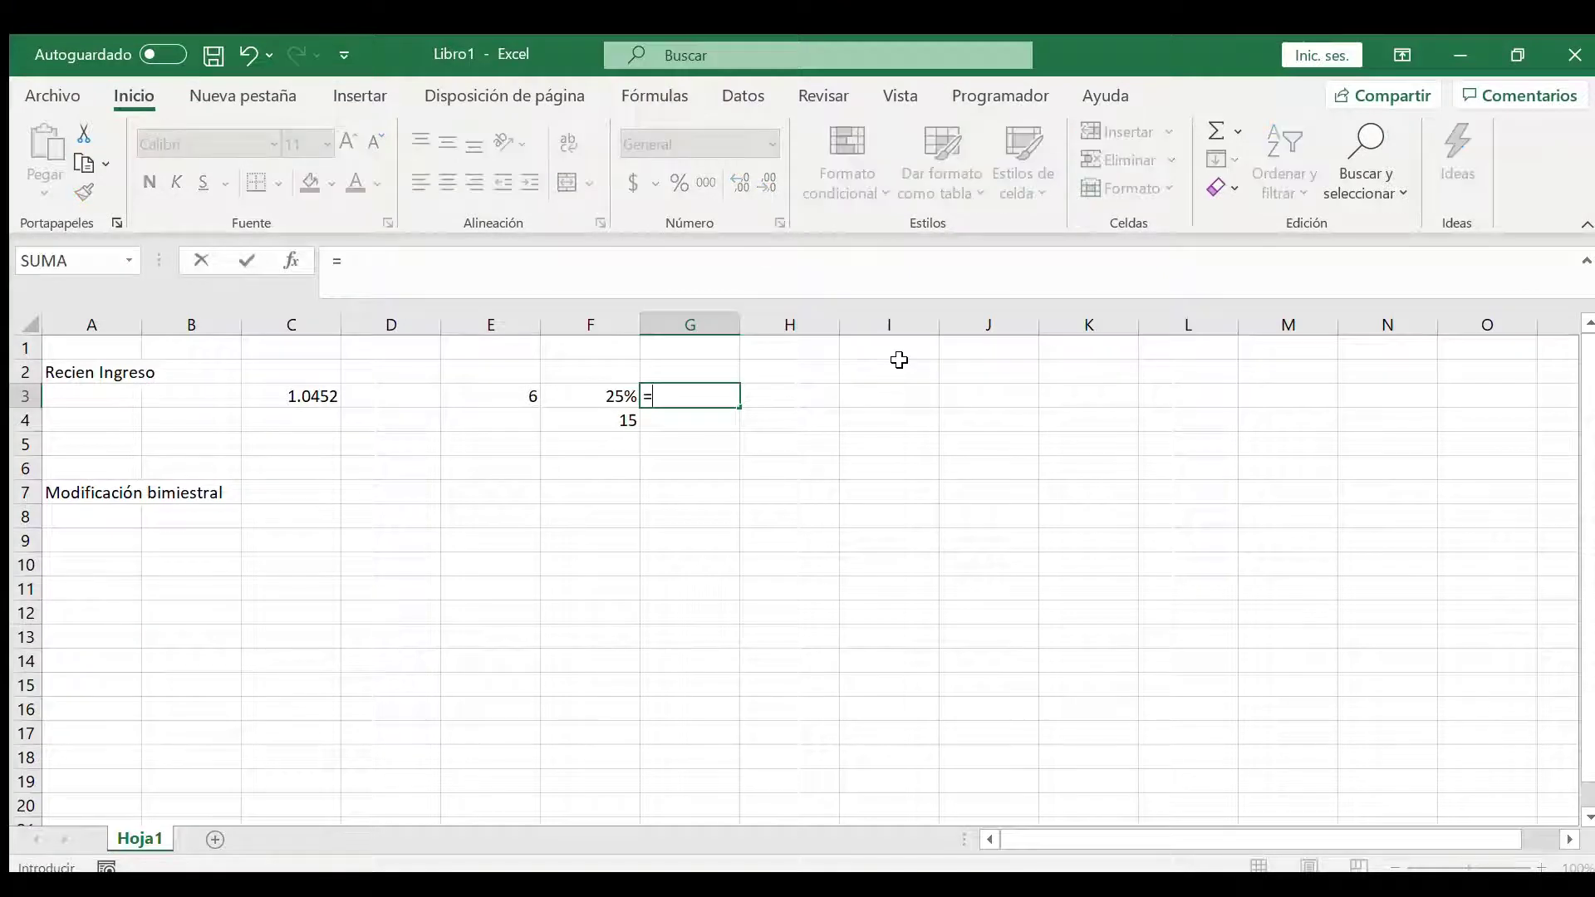
pyautogui.press('Left')
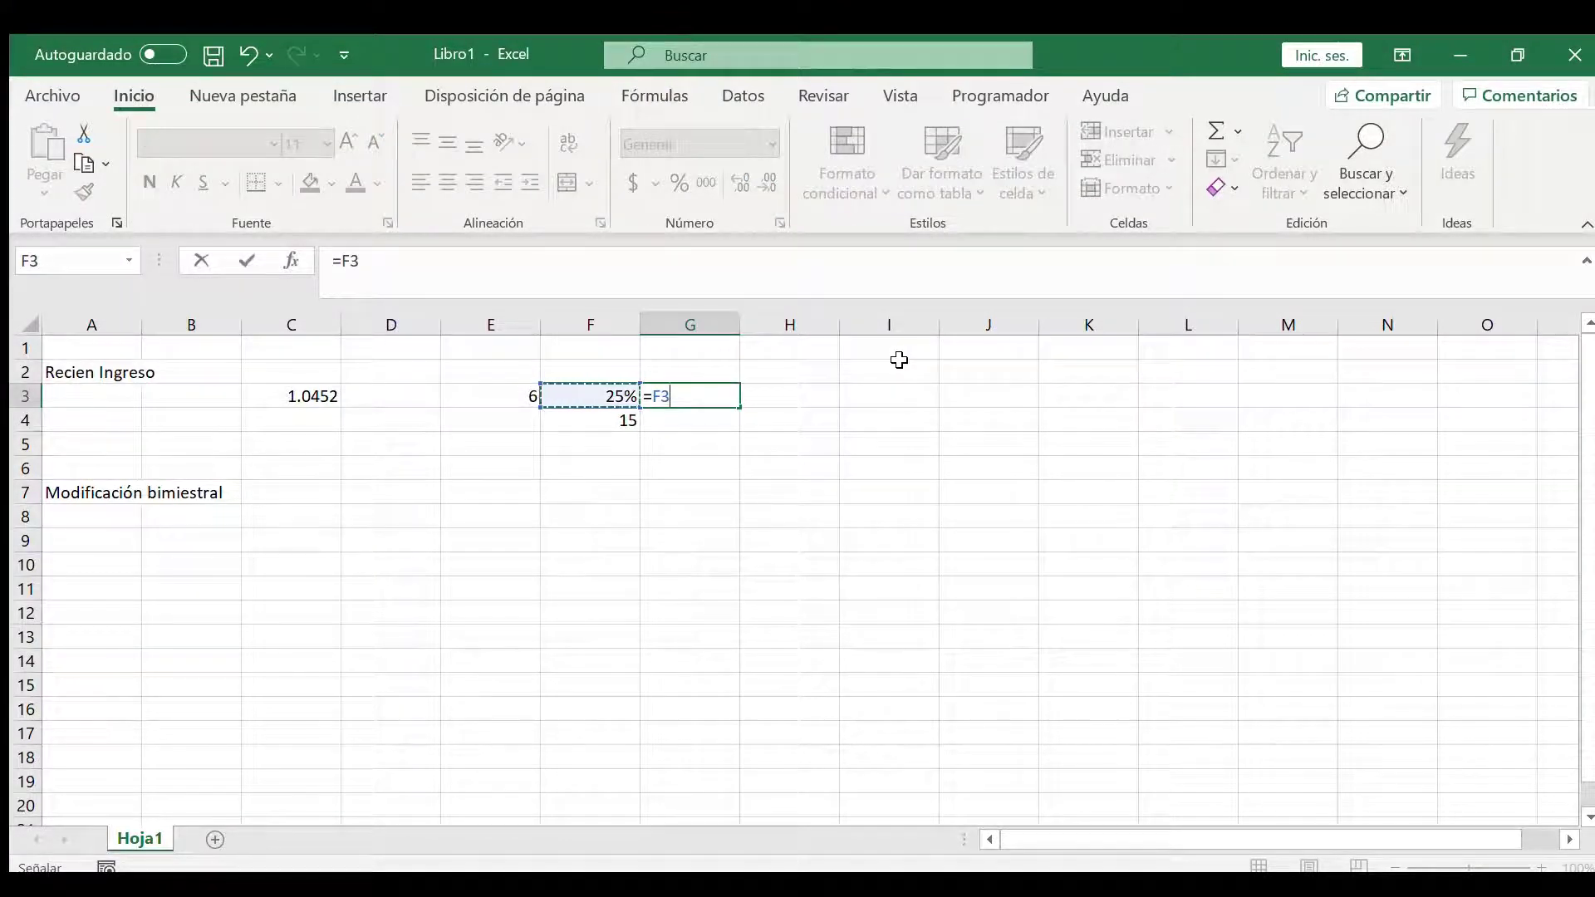
pyautogui.write('*')
pyautogui.press('Left')
pyautogui.press('Left')
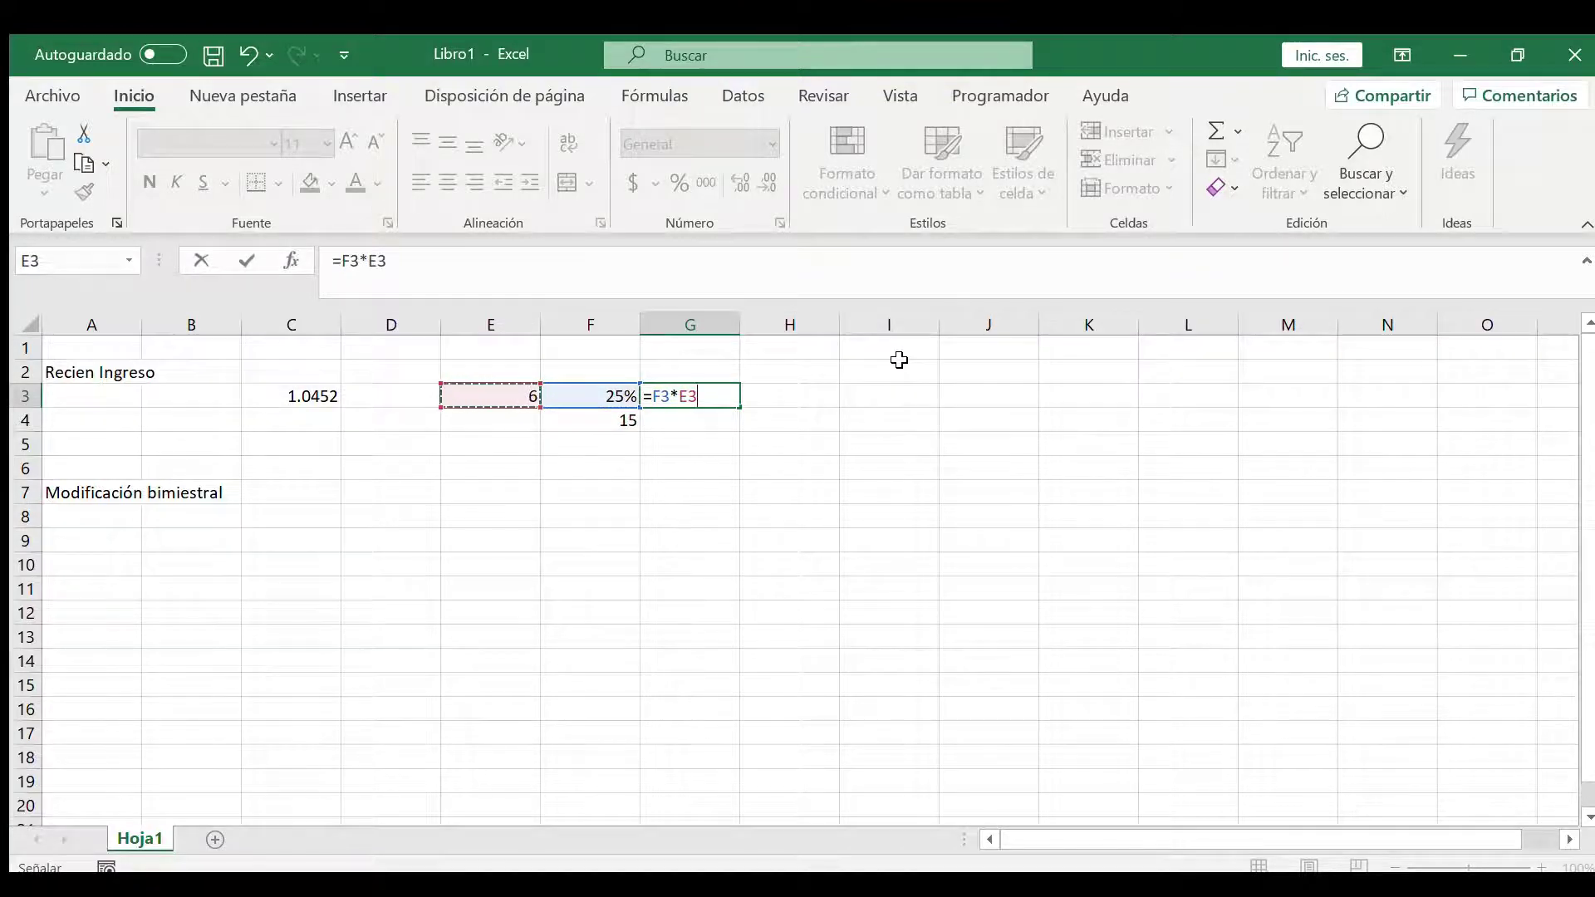
pyautogui.press('Return')
# Step: Divide the product in G3 by 365 with the formula =G3/365 in cell H3
pyautogui.press('pagedown')
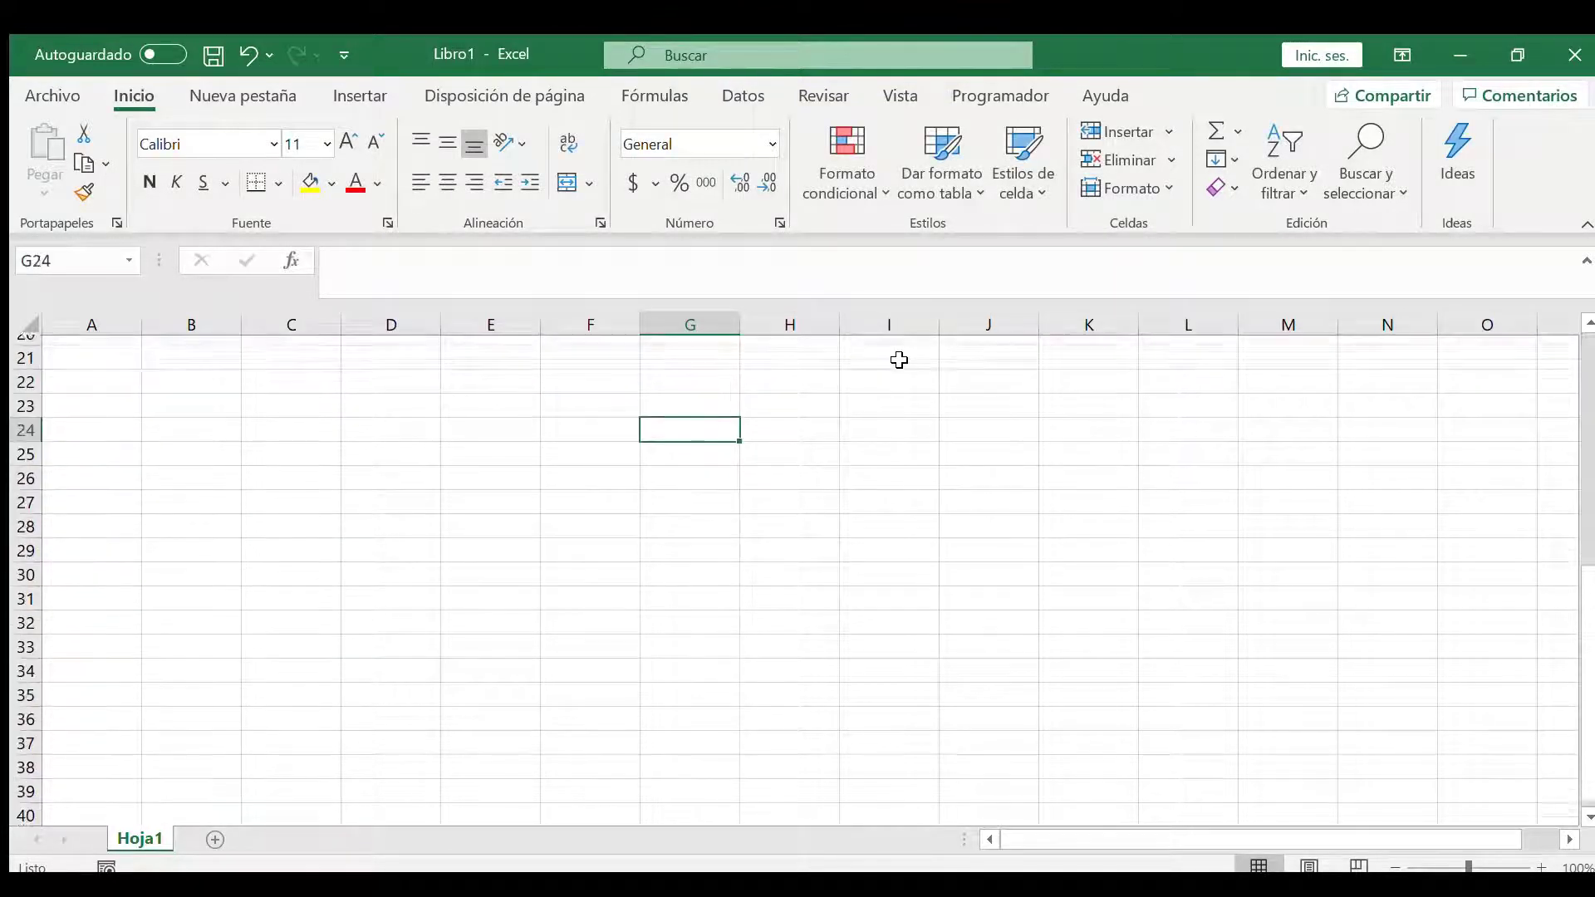
pyautogui.hotkey('ctrl', 'Up')
pyautogui.press('Up')
pyautogui.press('Down')
pyautogui.press('Right')
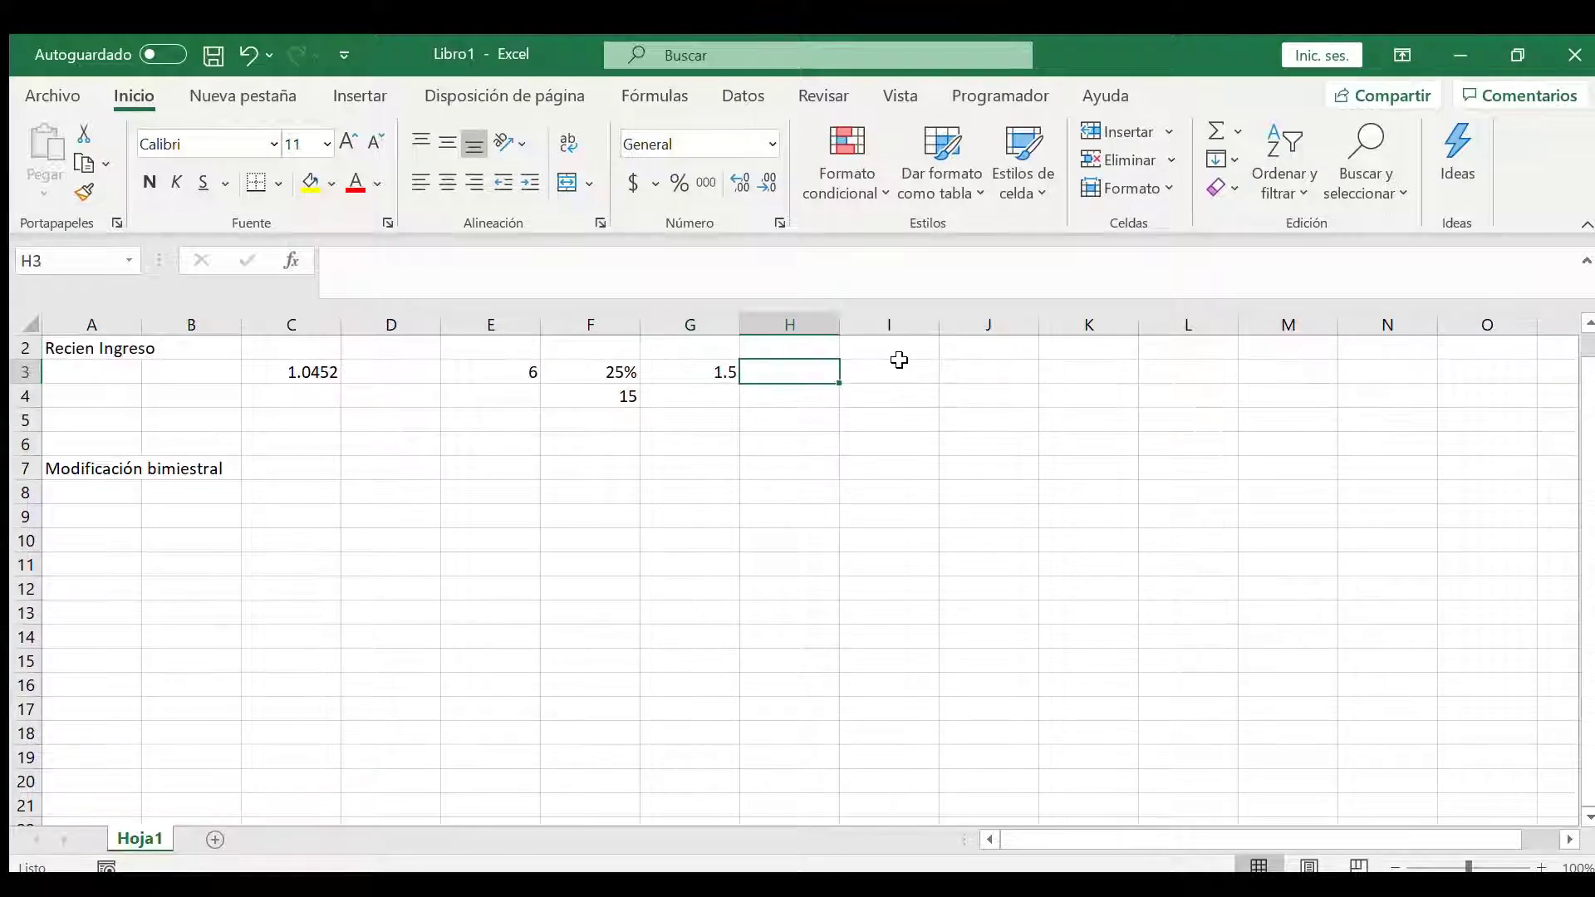
pyautogui.write('=')
pyautogui.press('Left')
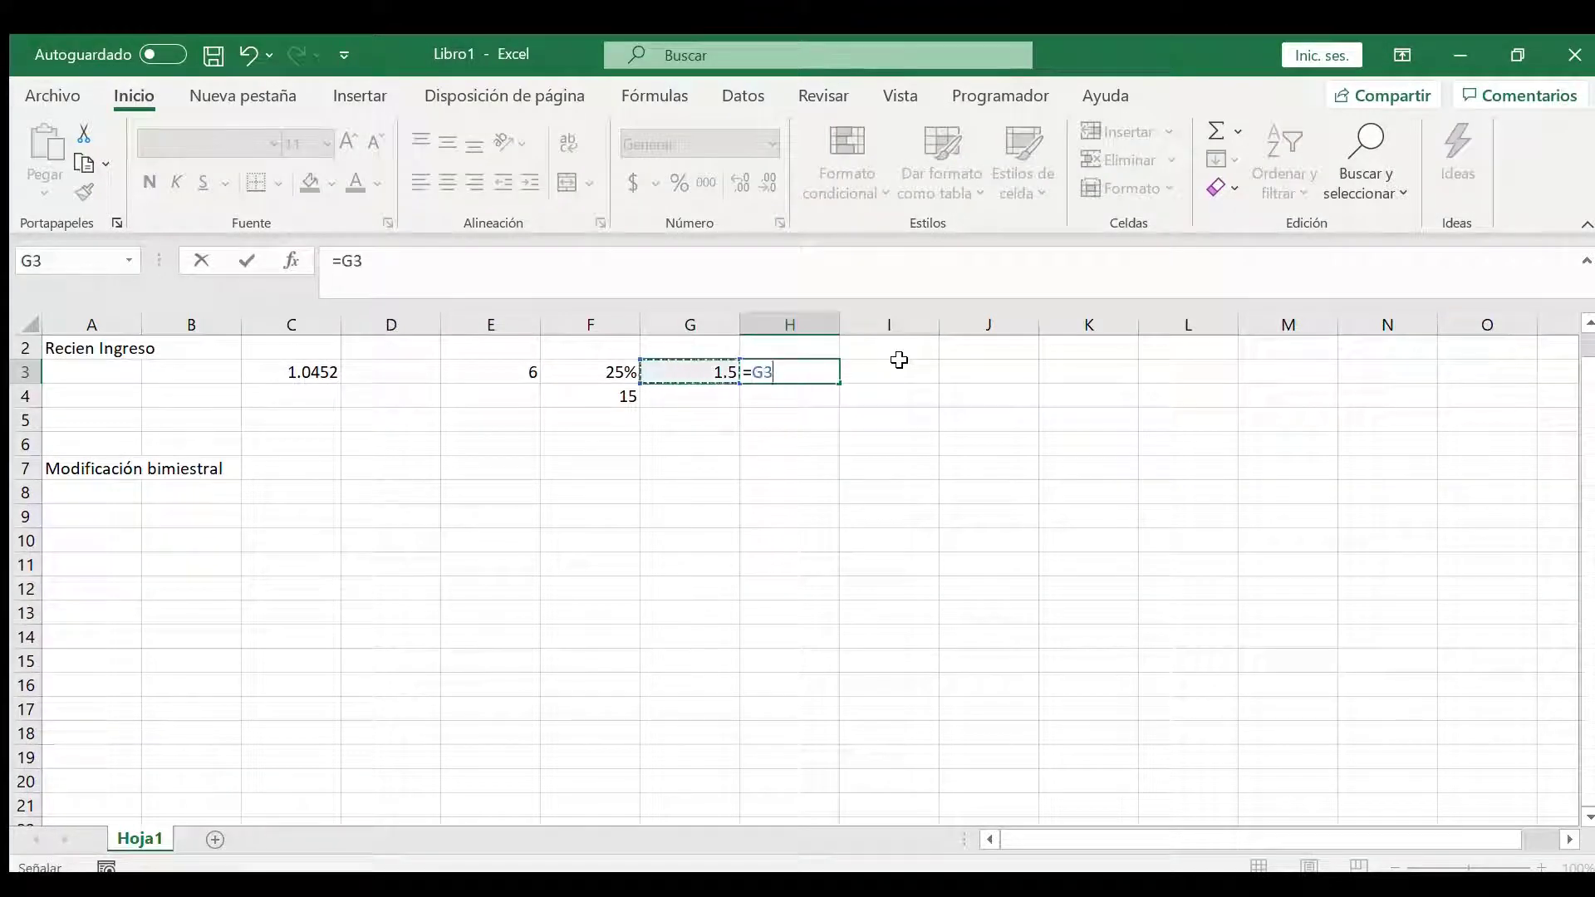
pyautogui.write('/365')
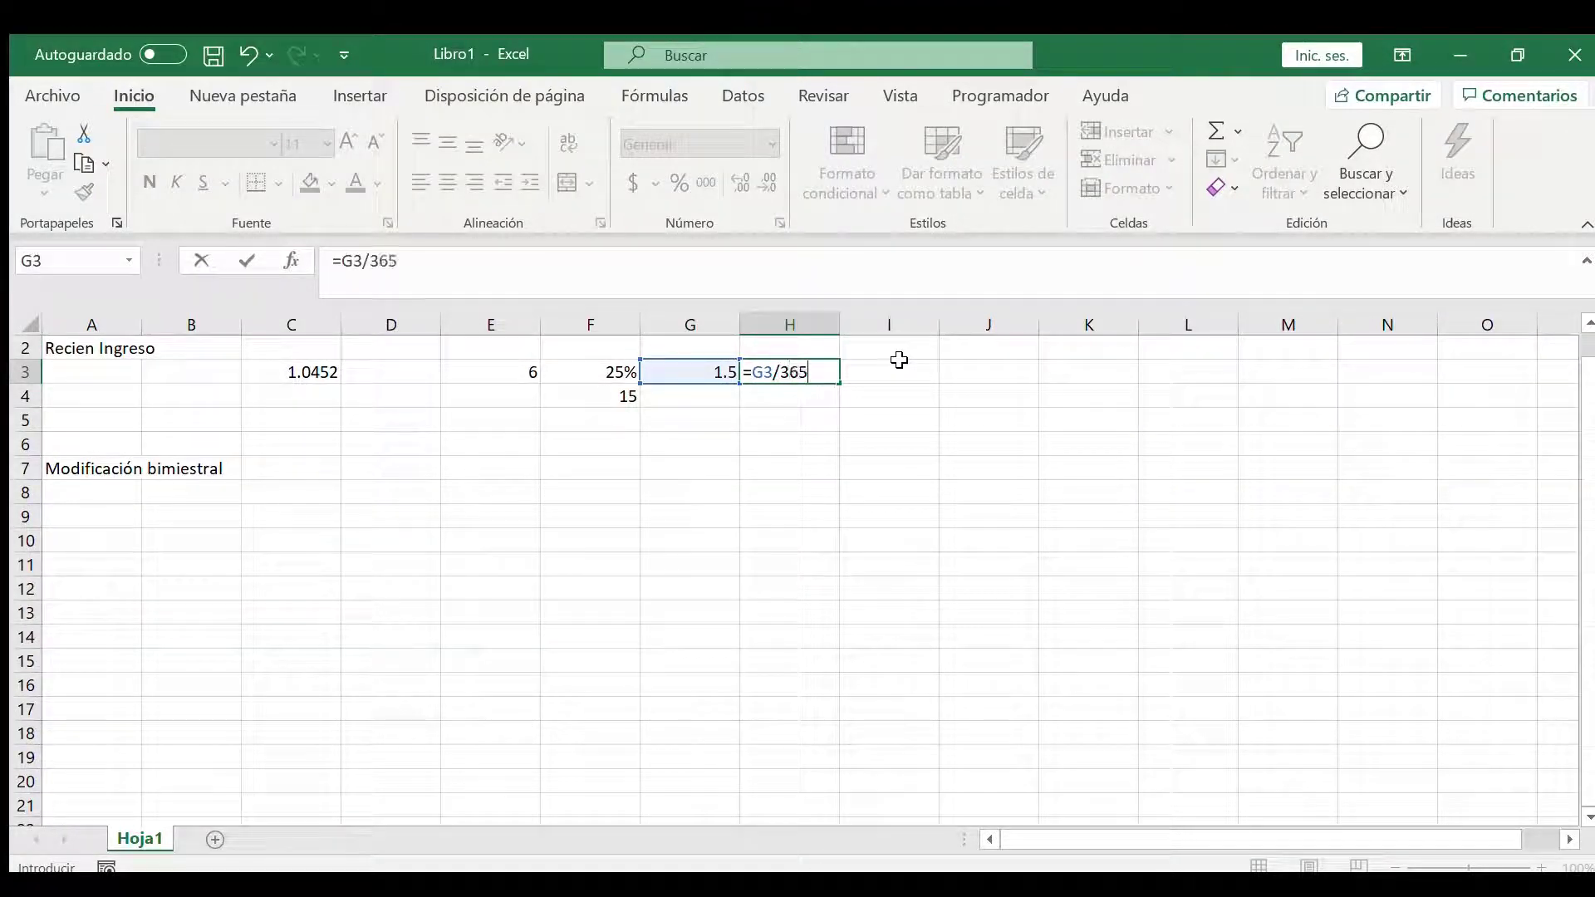
pyautogui.press('Return')
# Step: Enter the formula =F4/365 in cell H4, directly under the first daily factor
pyautogui.write('=')
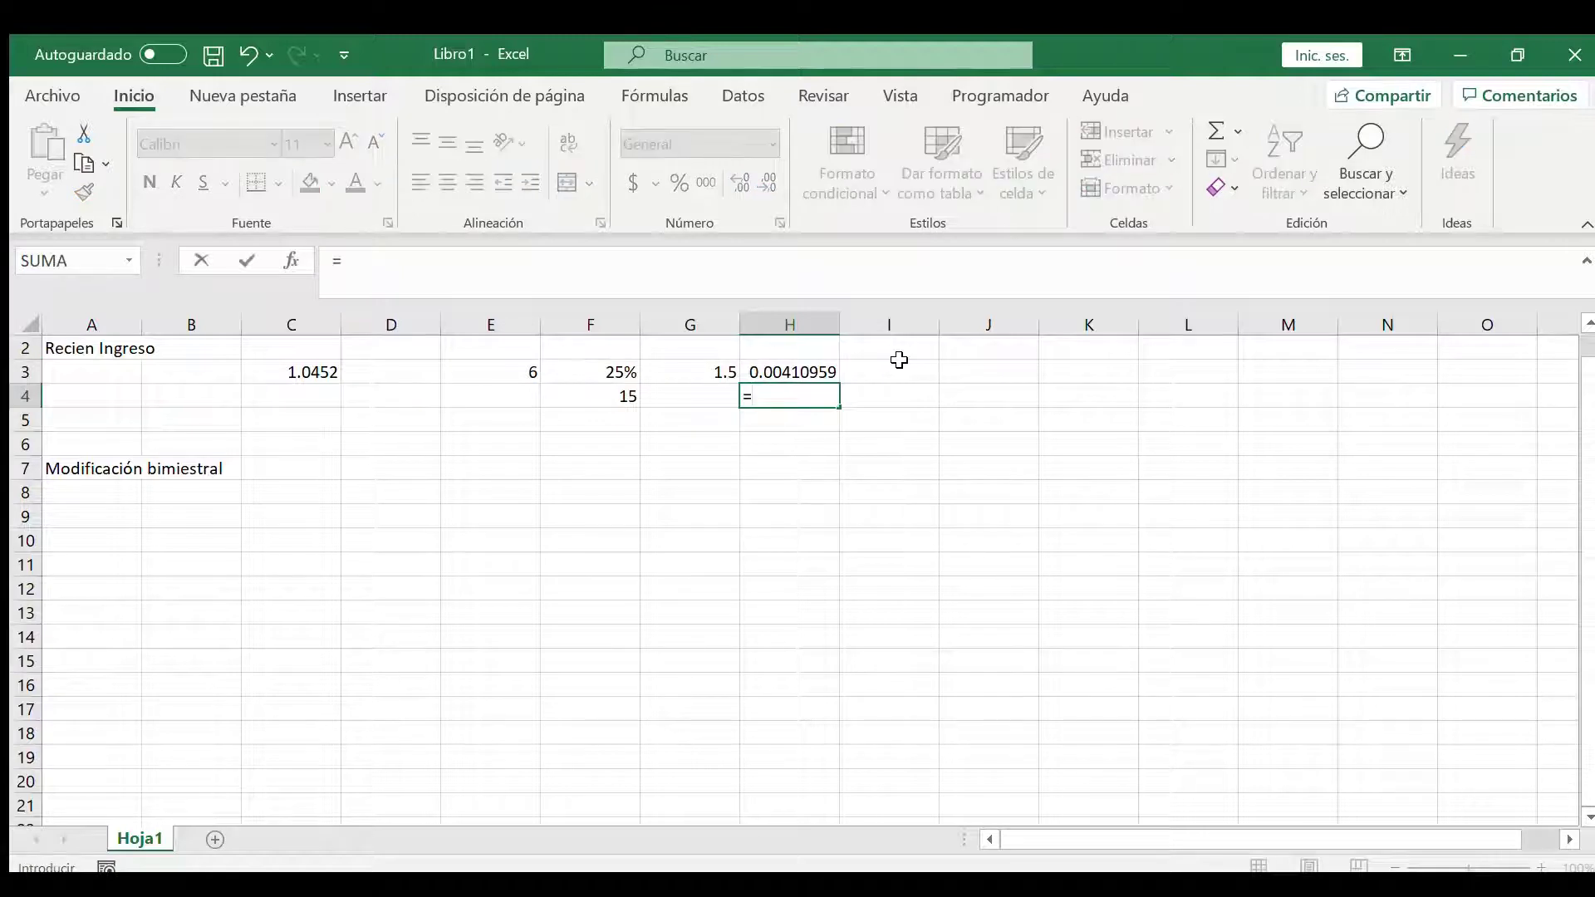
pyautogui.press('Left')
pyautogui.press('Left')
pyautogui.write('/')
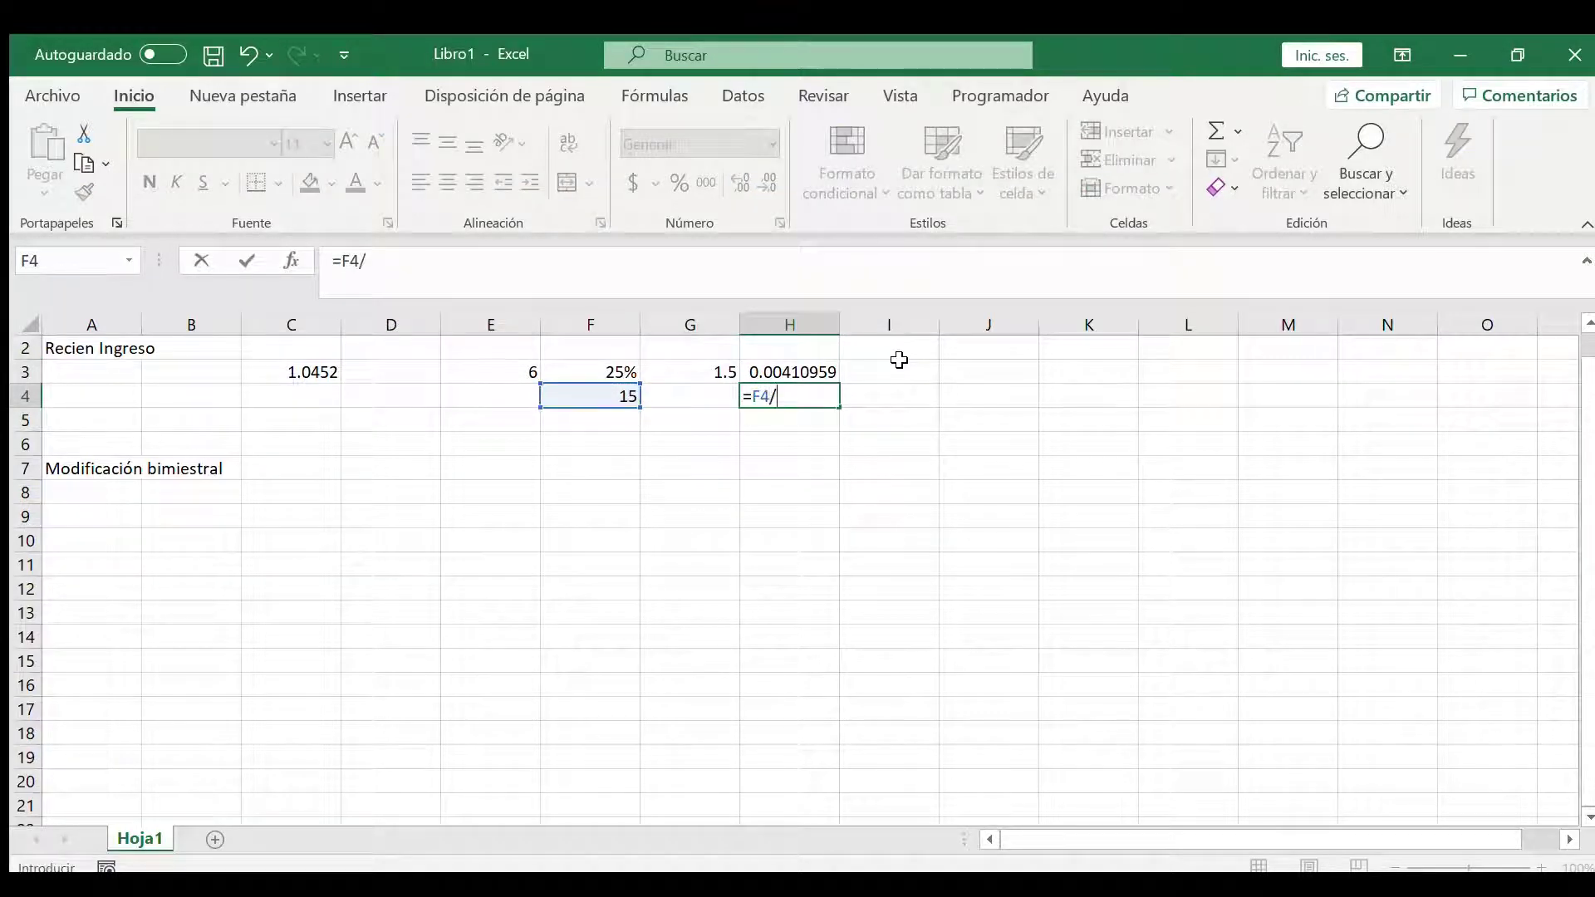
pyautogui.write('365')
pyautogui.press('Return')
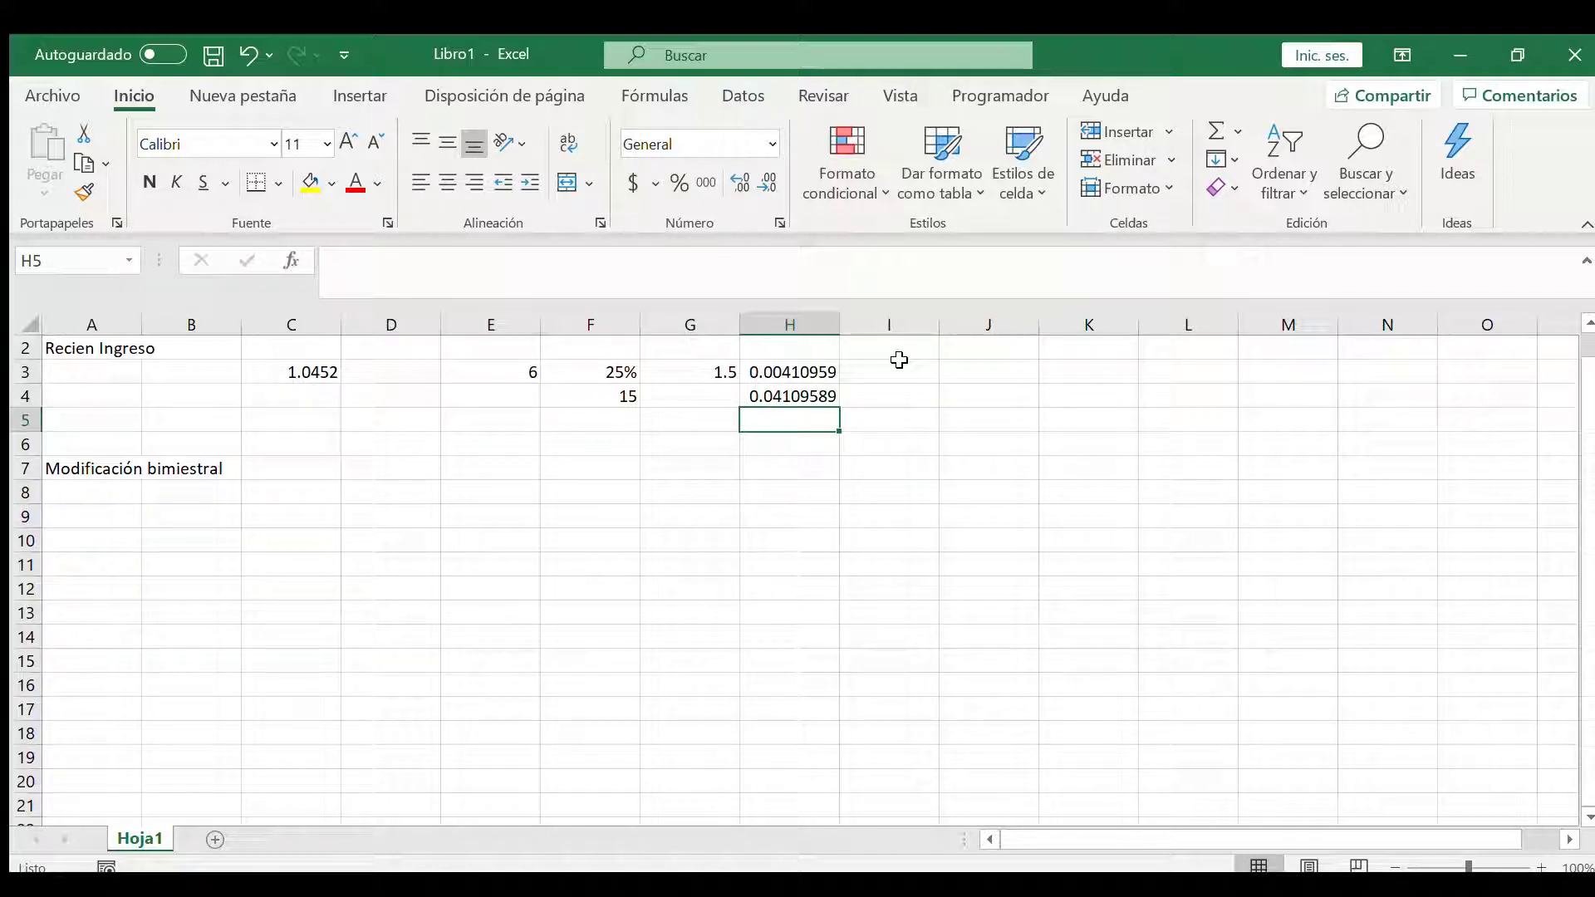
# Step: Add both daily factors plus one with the formula =H3+H4+1 in cell H5
pyautogui.write('=')
pyautogui.press('Up')
pyautogui.press('Up')
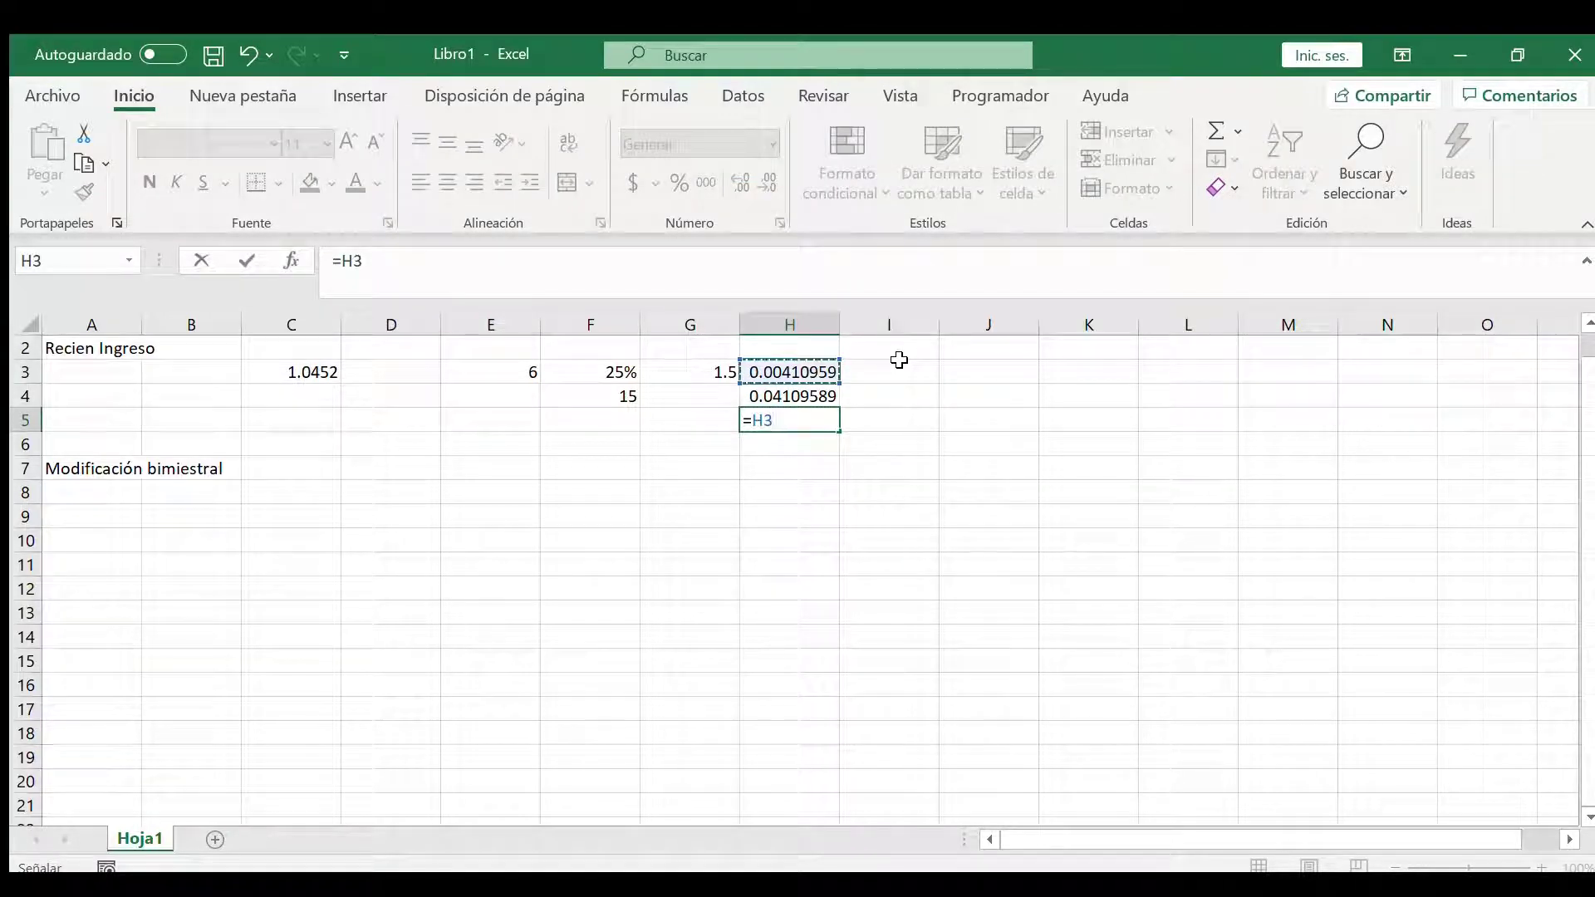
pyautogui.write('+')
pyautogui.press('Up')
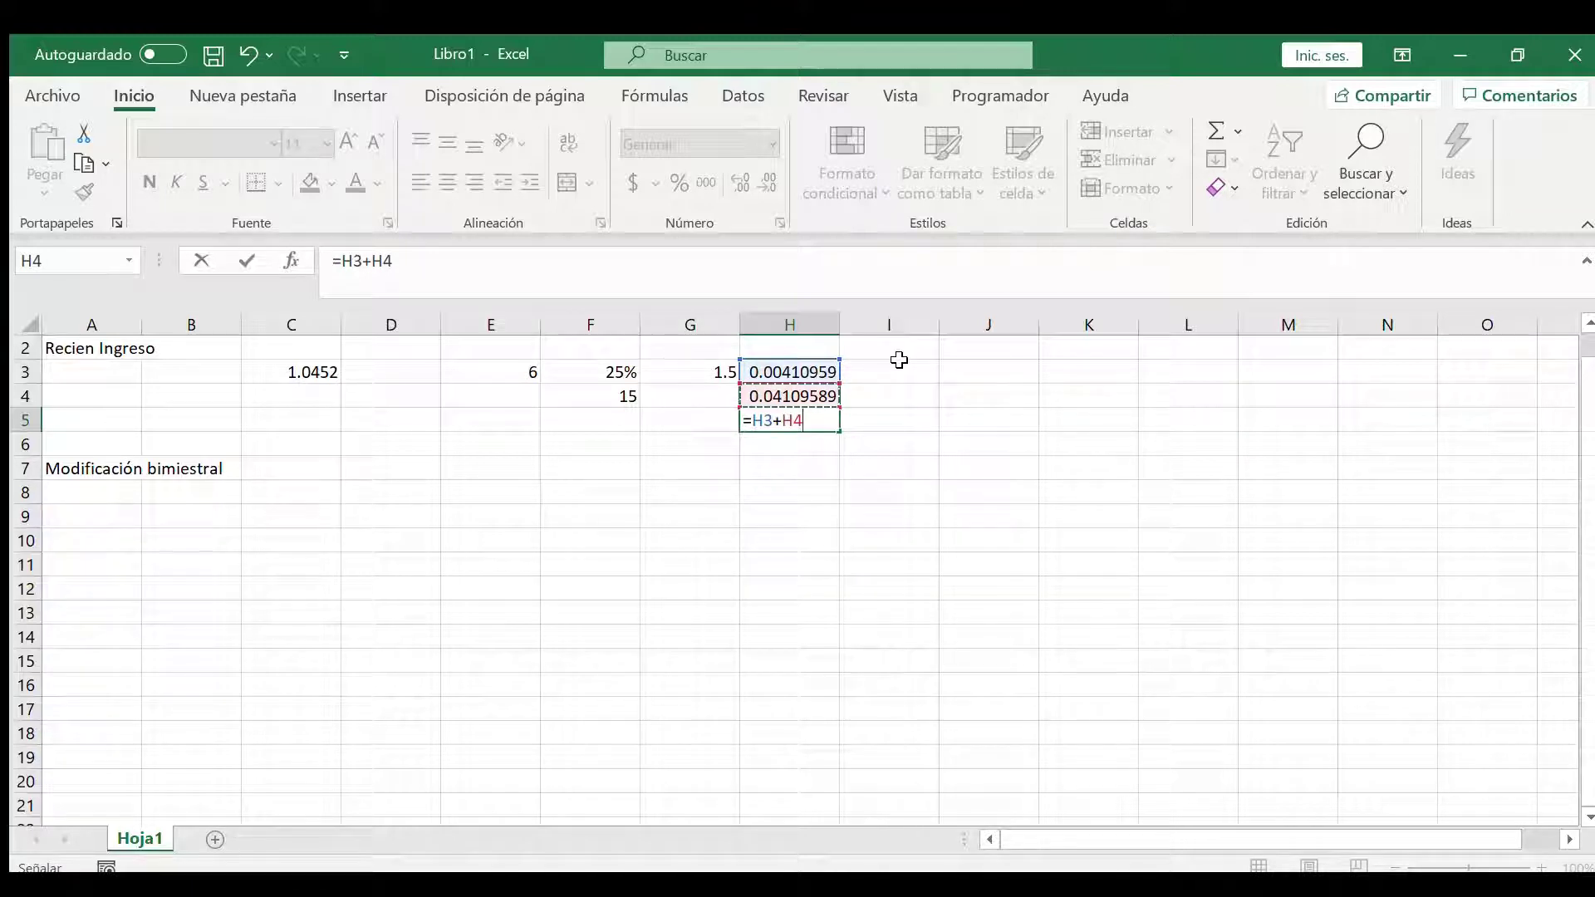
pyautogui.write('+1')
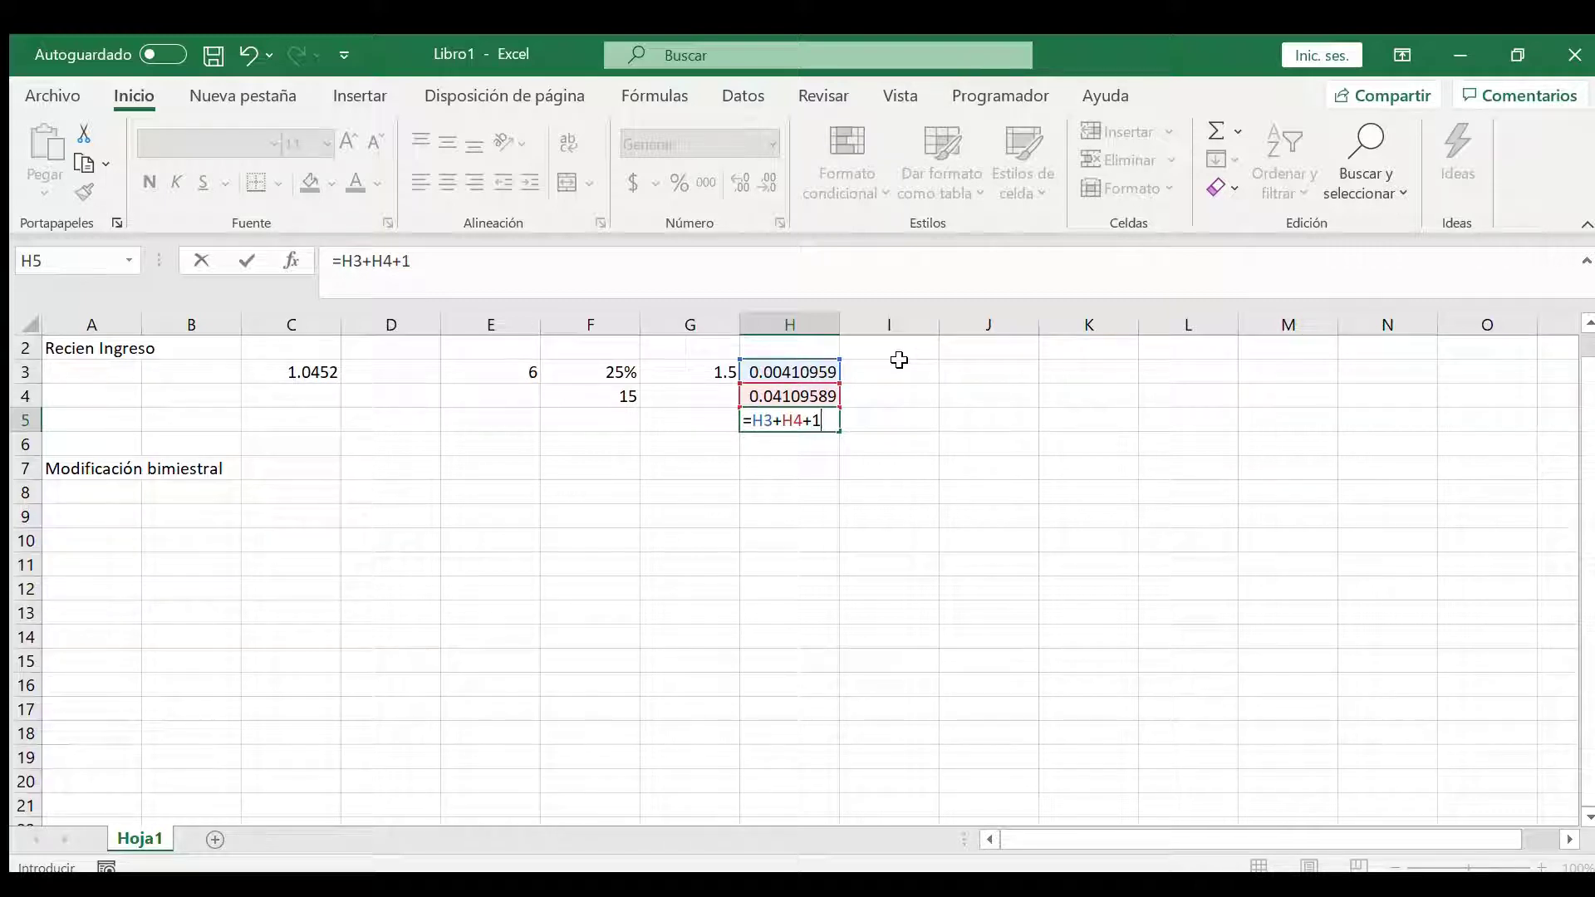
pyautogui.press('Return')
pyautogui.press('Up')
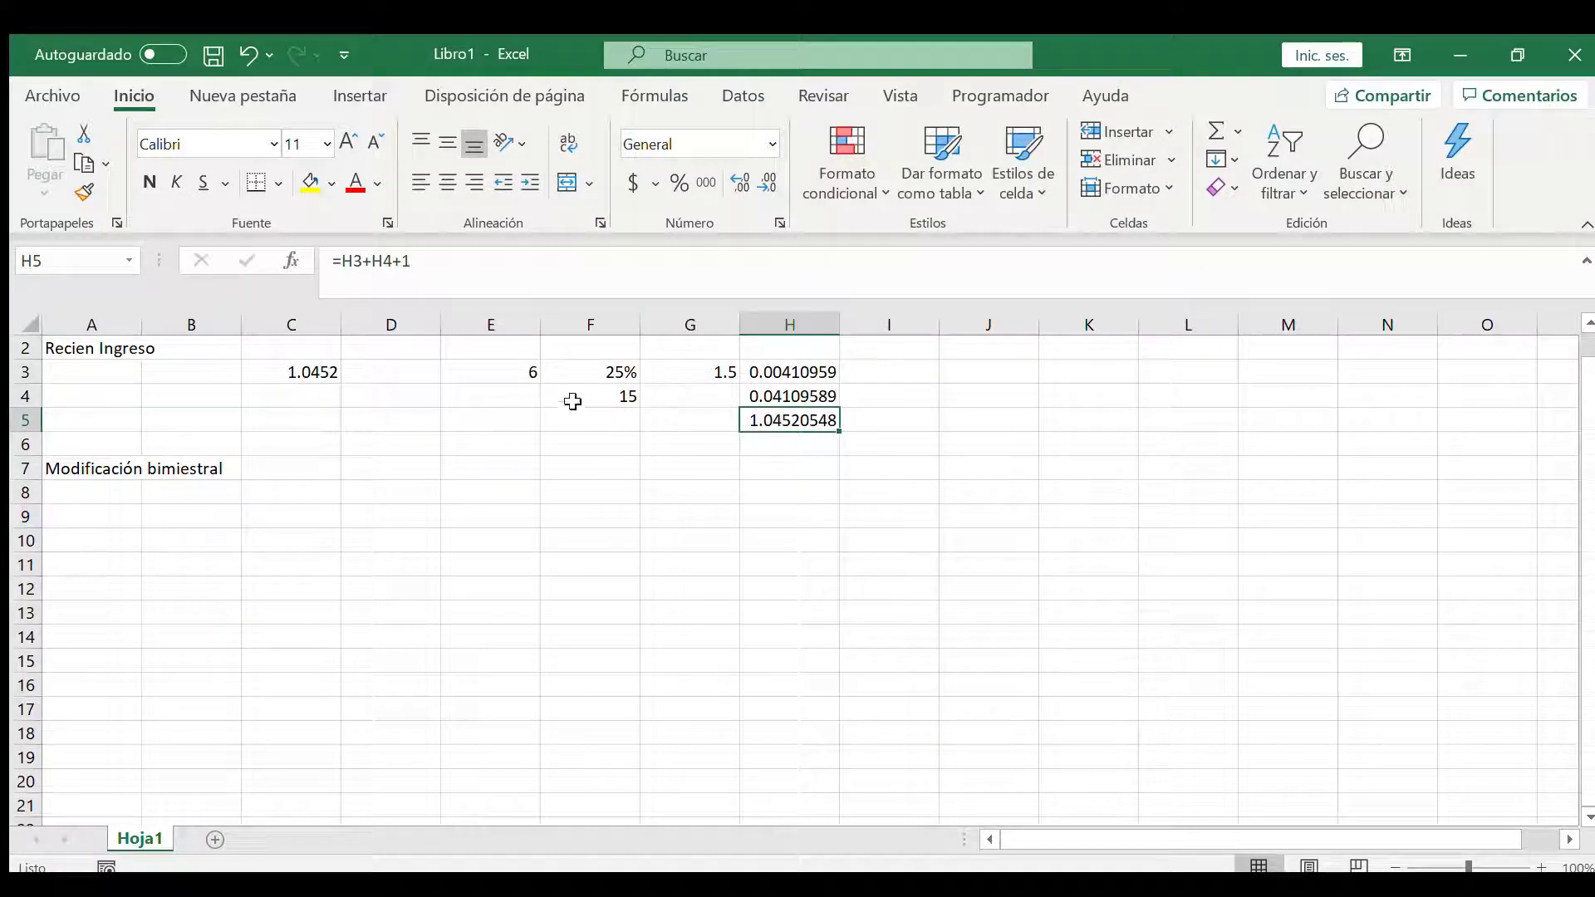
# Step: Replace the number of days in cell E3 with 10
pyautogui.doubleClick(517, 378)
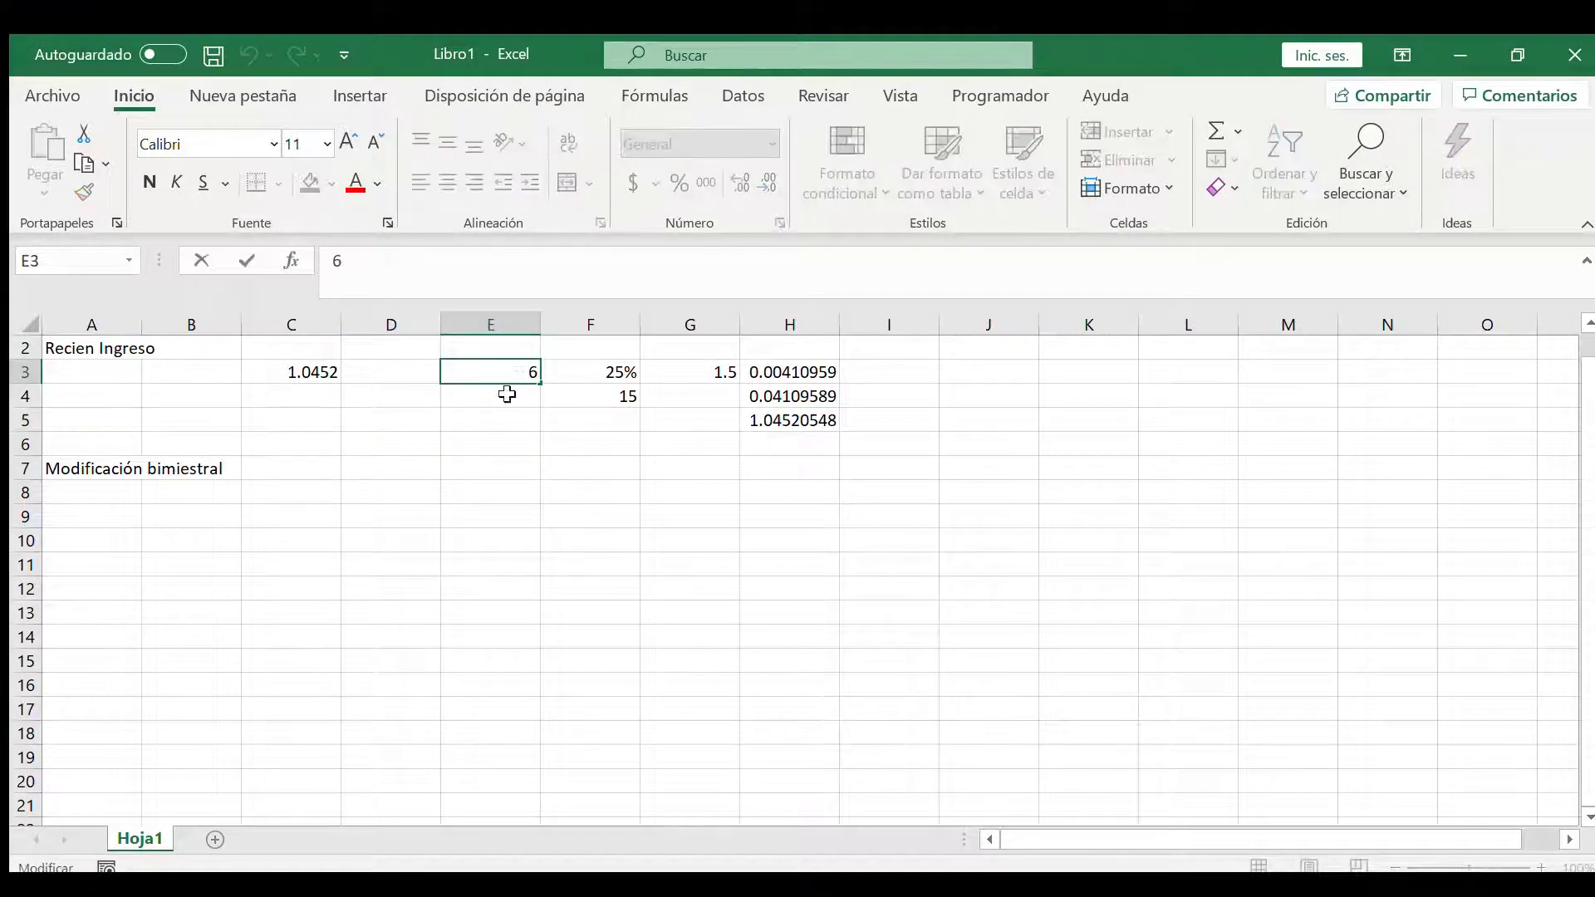
pyautogui.click(509, 392)
pyautogui.click(516, 367)
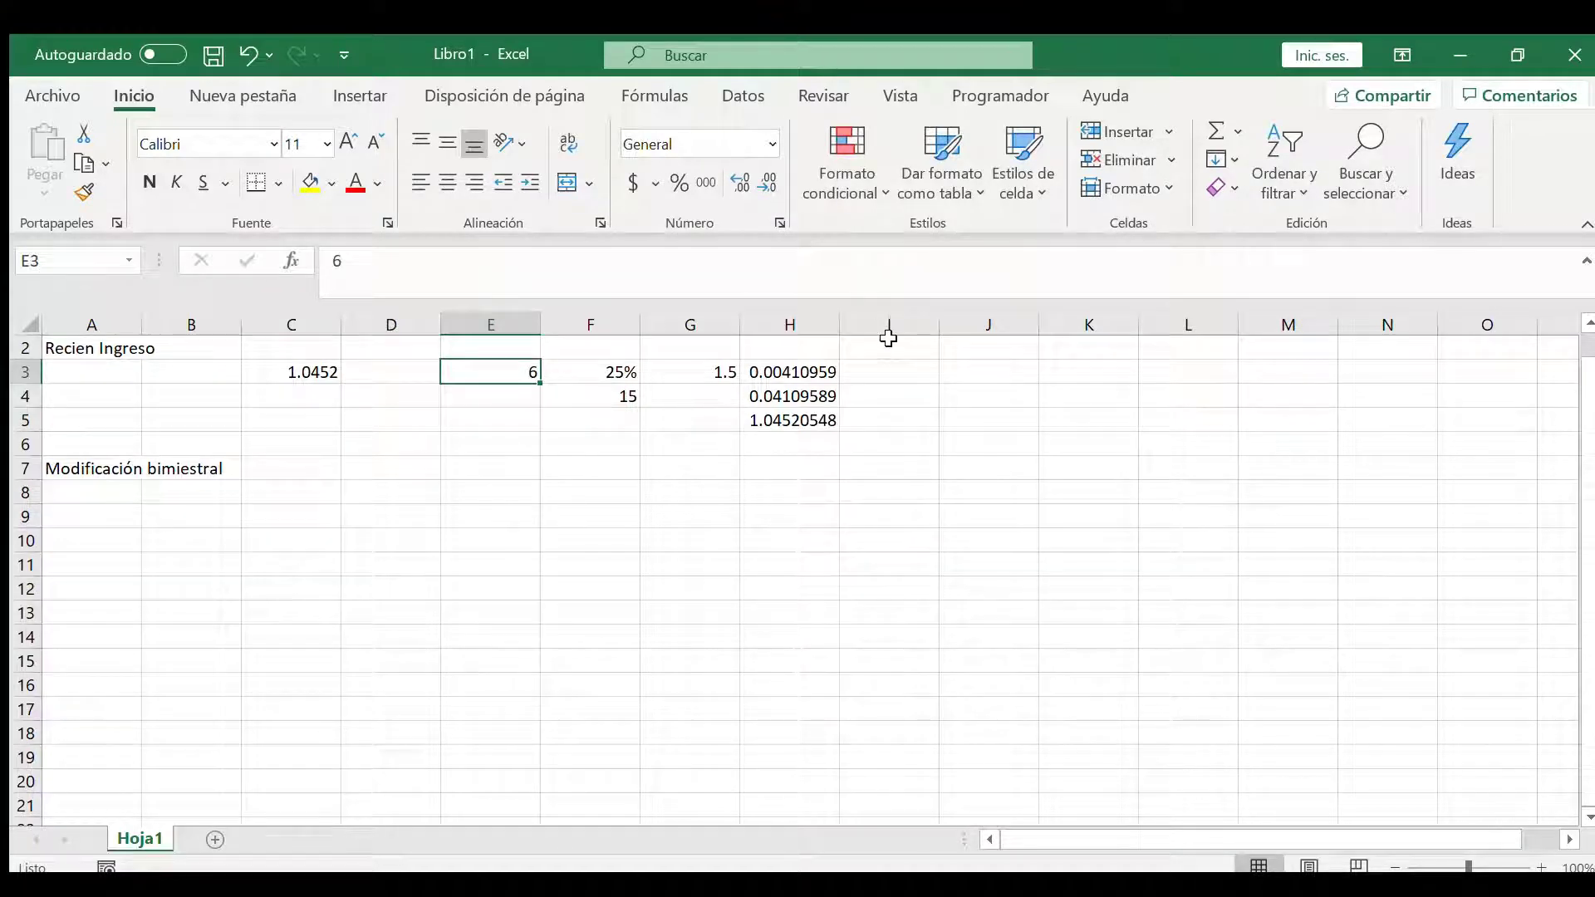
pyautogui.write('10')
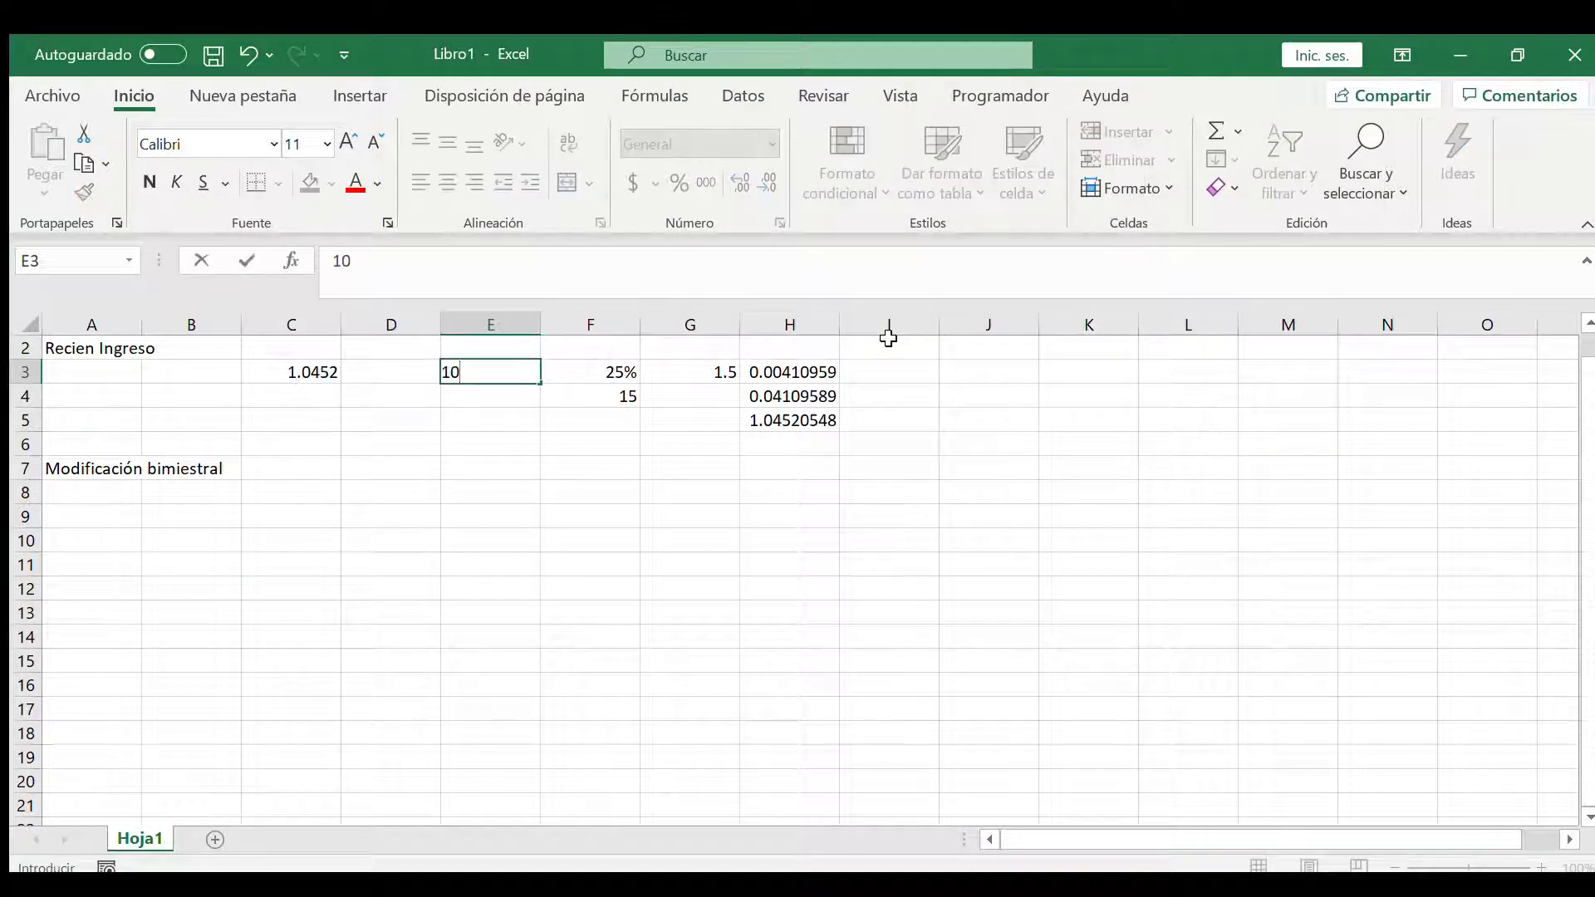
pyautogui.press('Return')
pyautogui.press('Up')
# Step: Set the percentage in F3 to 35% and the days in F4 to 30
pyautogui.press('Right')
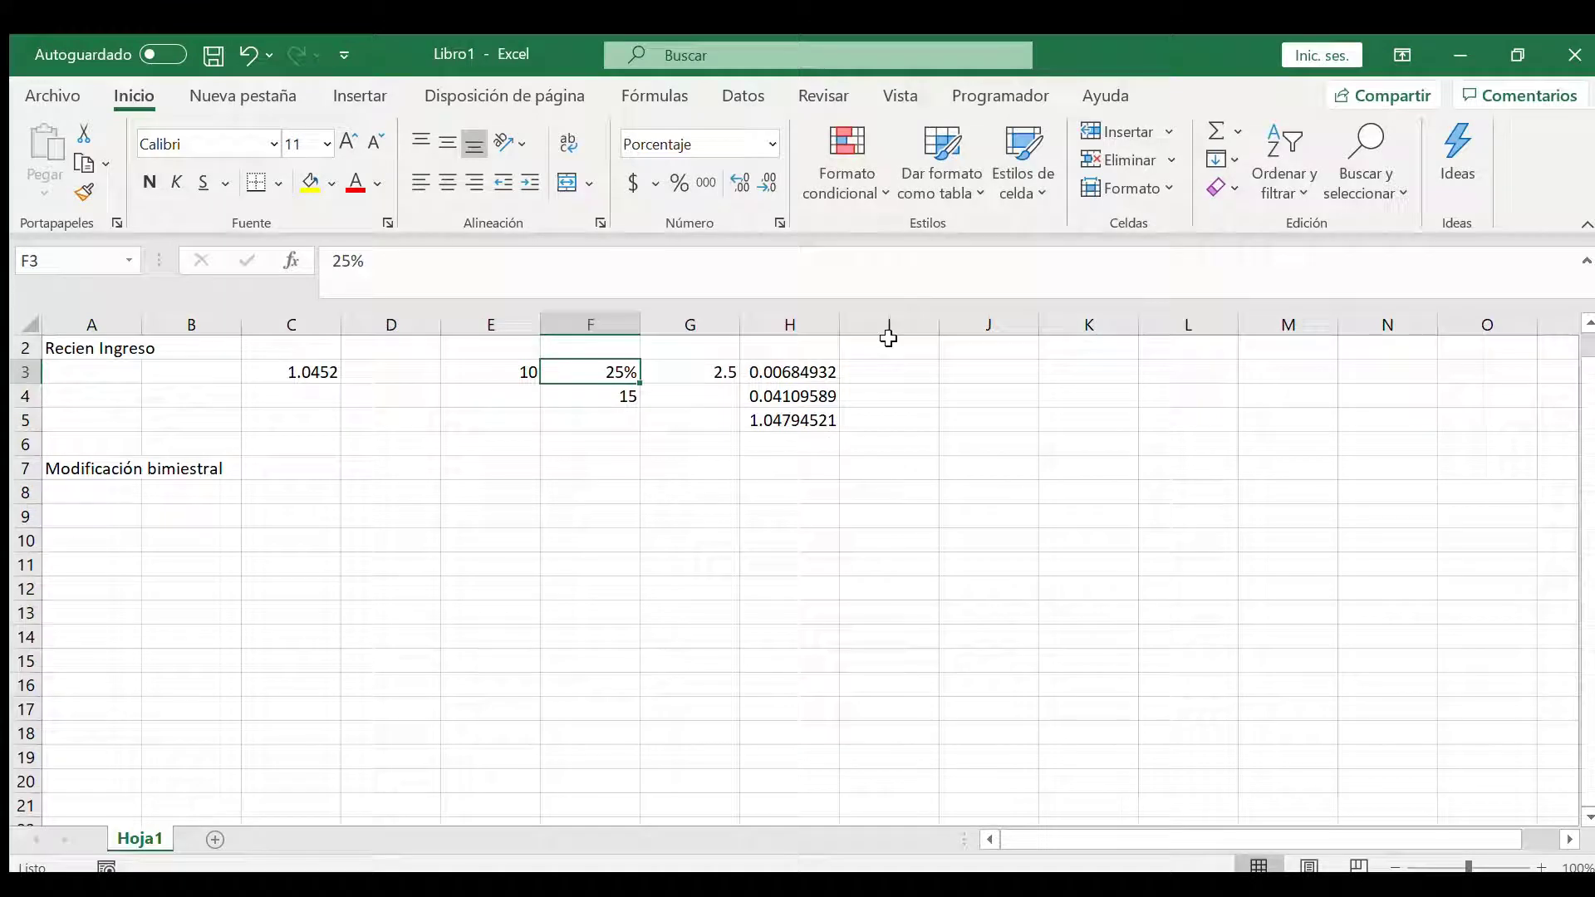
pyautogui.write('35')
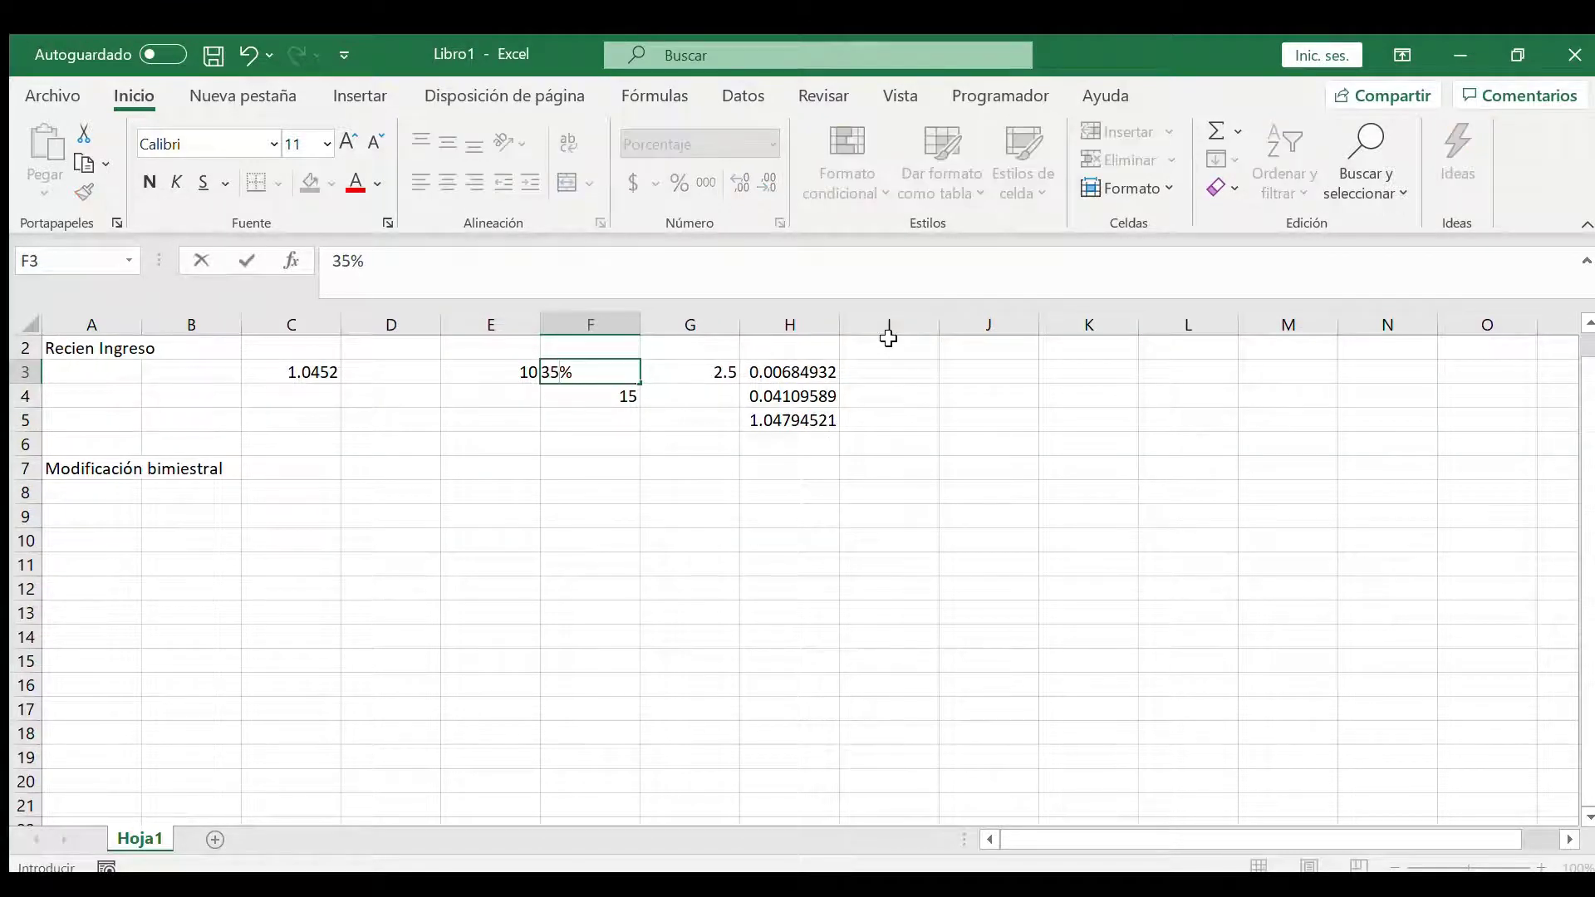
pyautogui.press('Return')
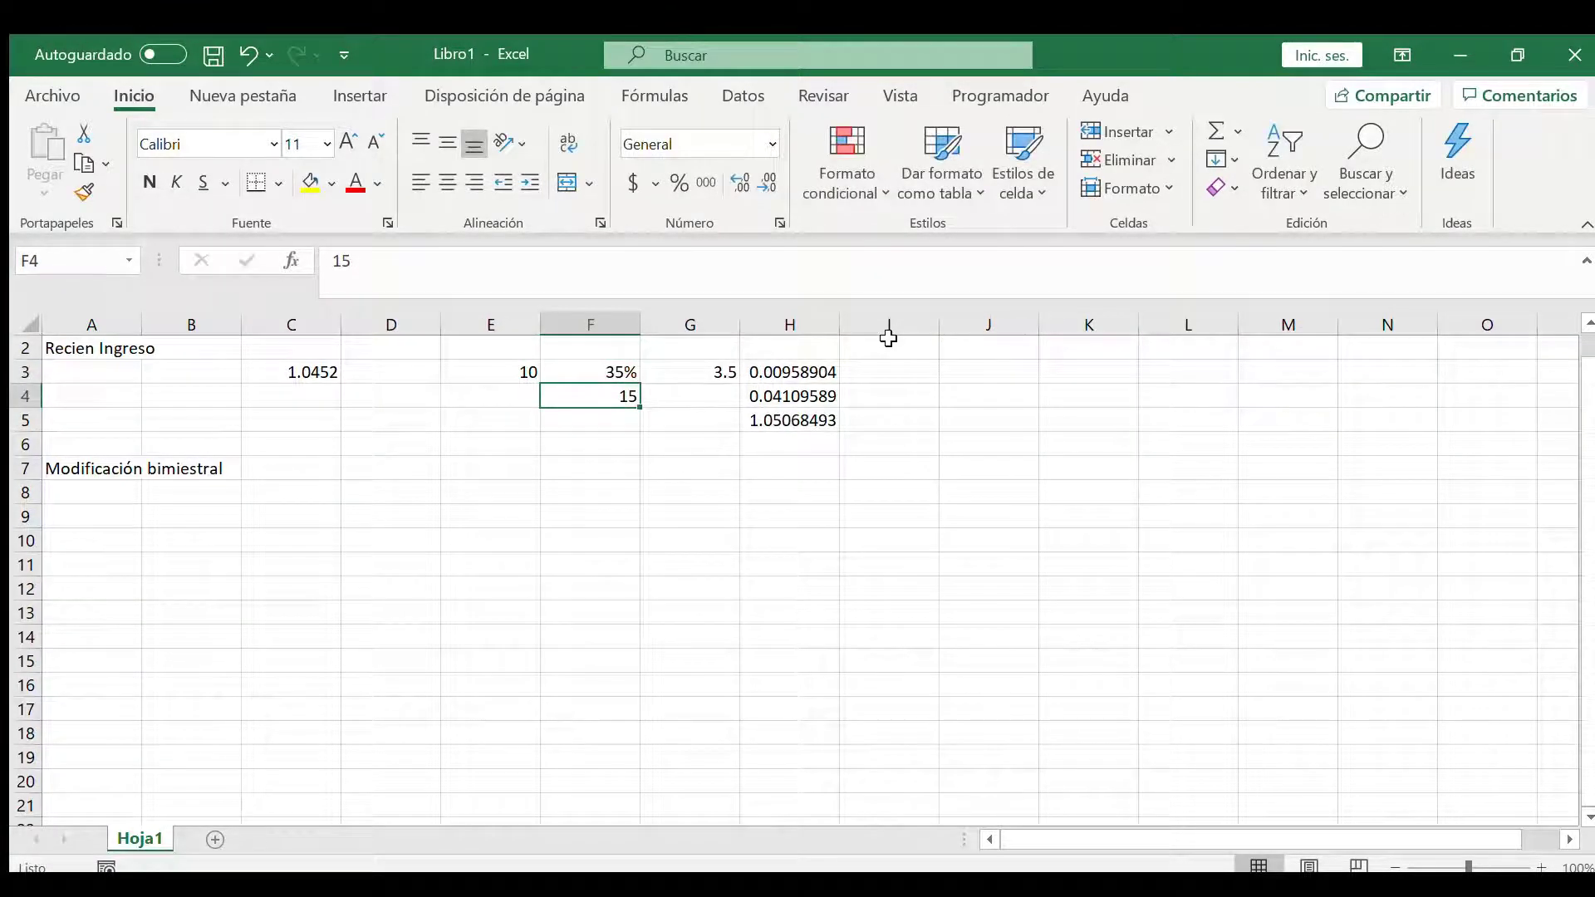
pyautogui.write('30')
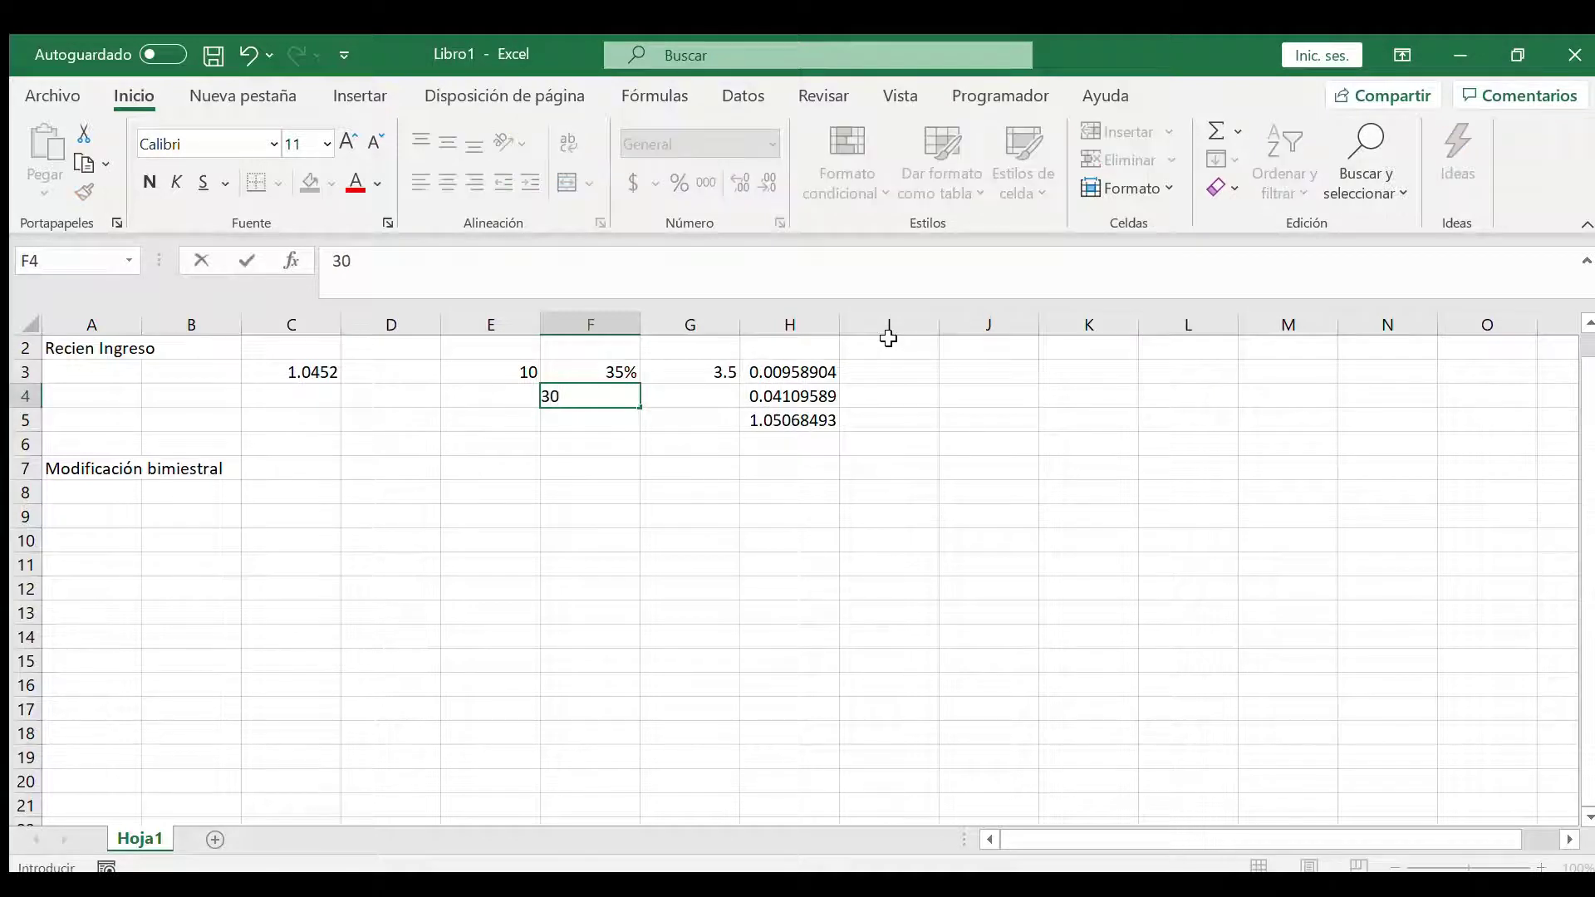
pyautogui.press('Return')
pyautogui.press('Right')
pyautogui.press('Right')
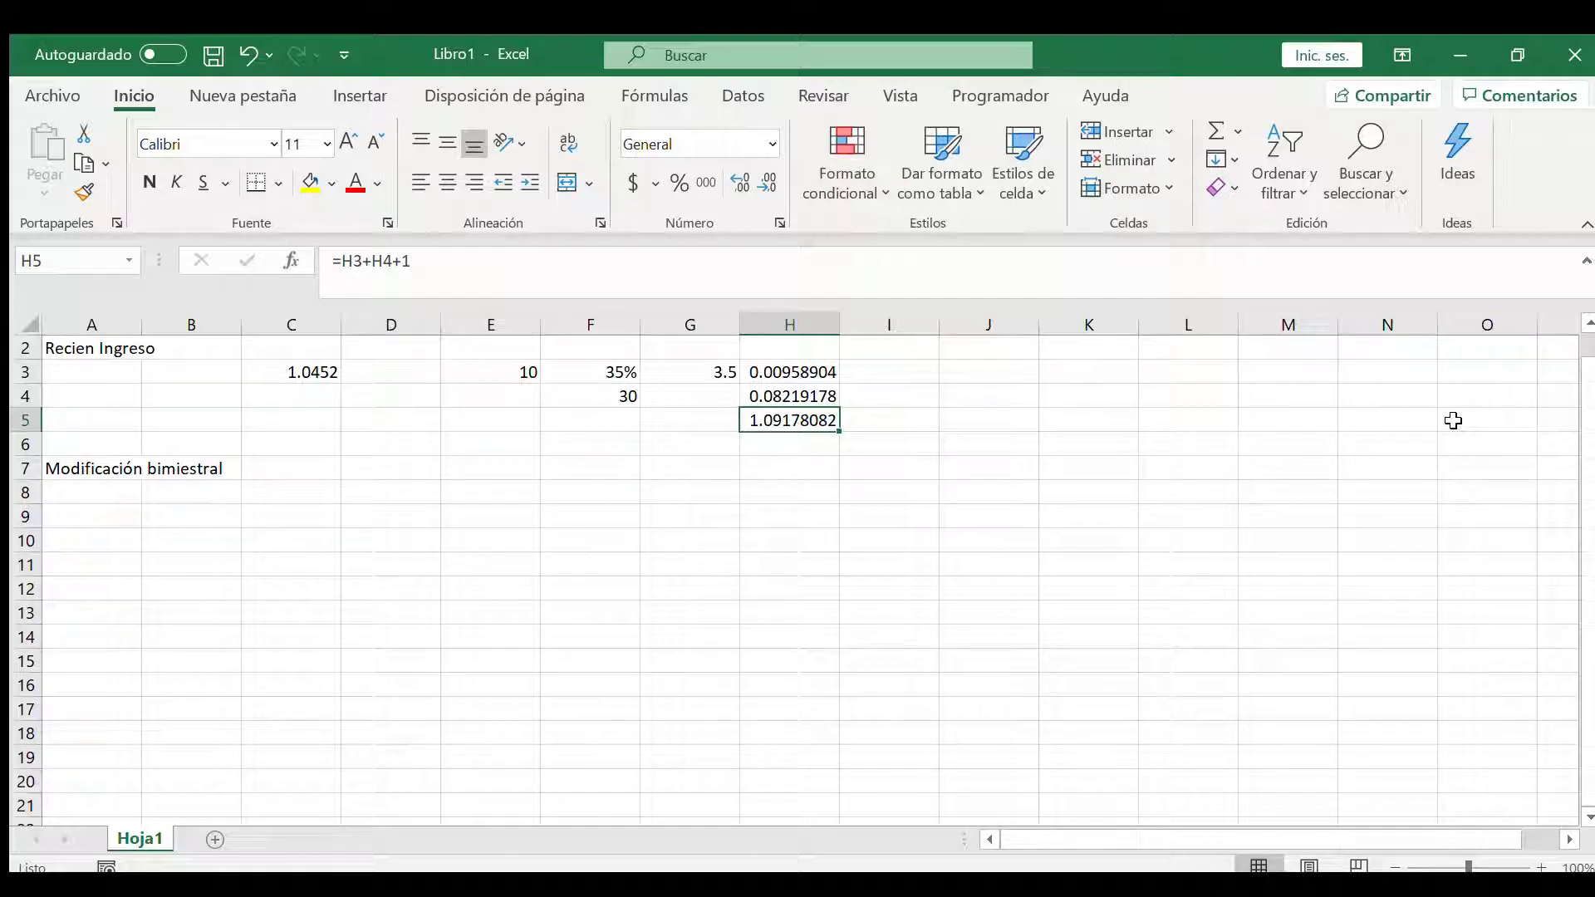
# Step: Label the inputs with the headers "dias de vac" in E2 and "Prima vac" in F2
pyautogui.click(627, 441)
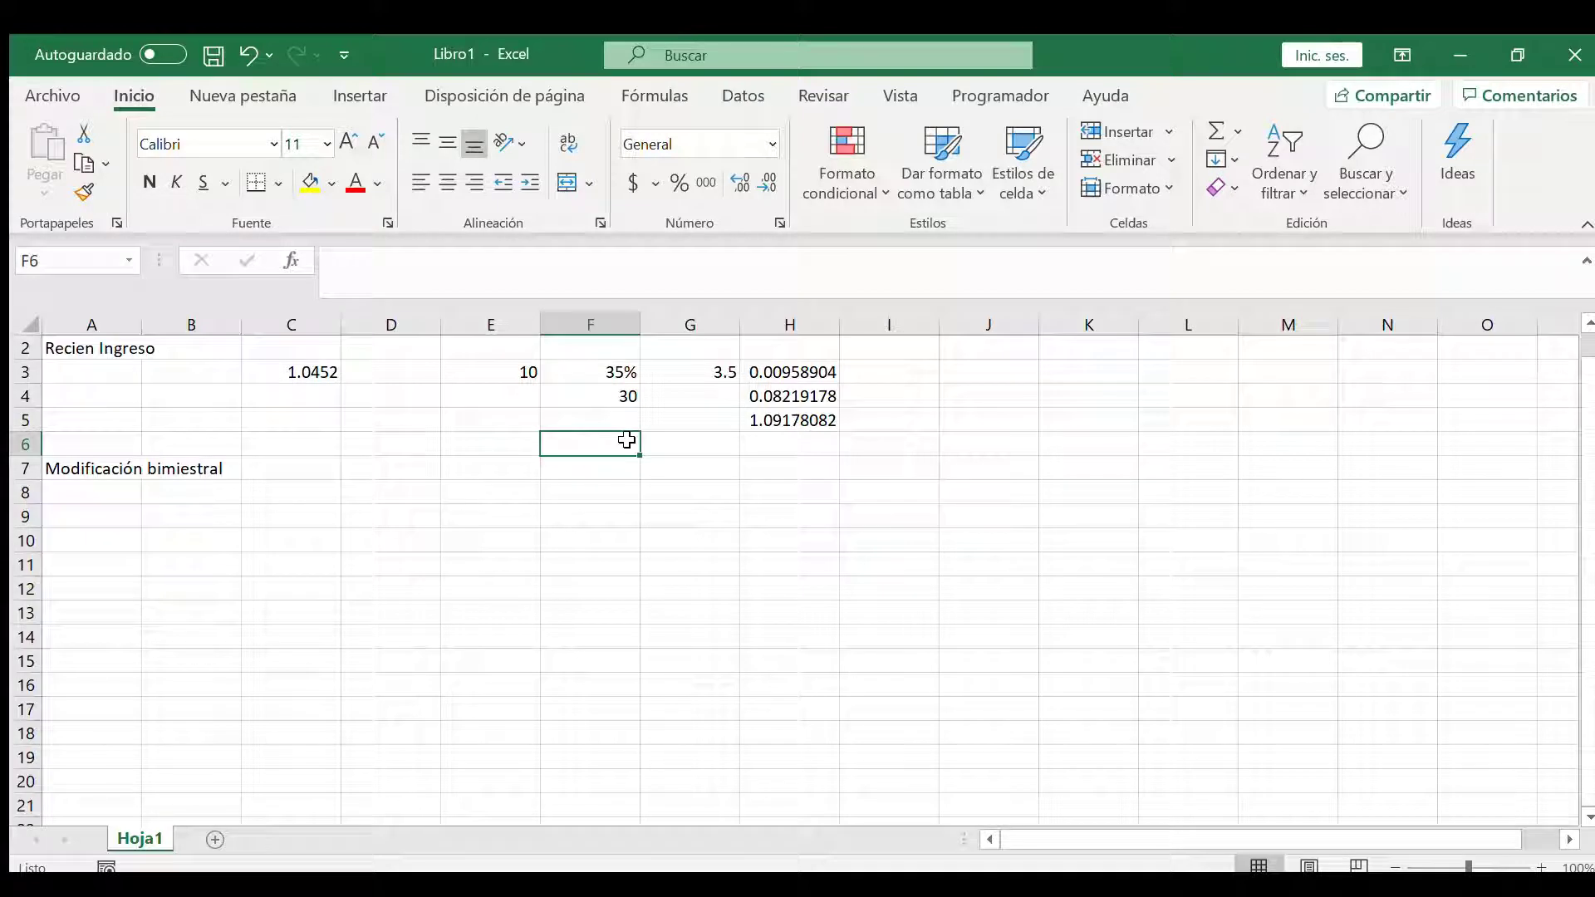
pyautogui.click(513, 336)
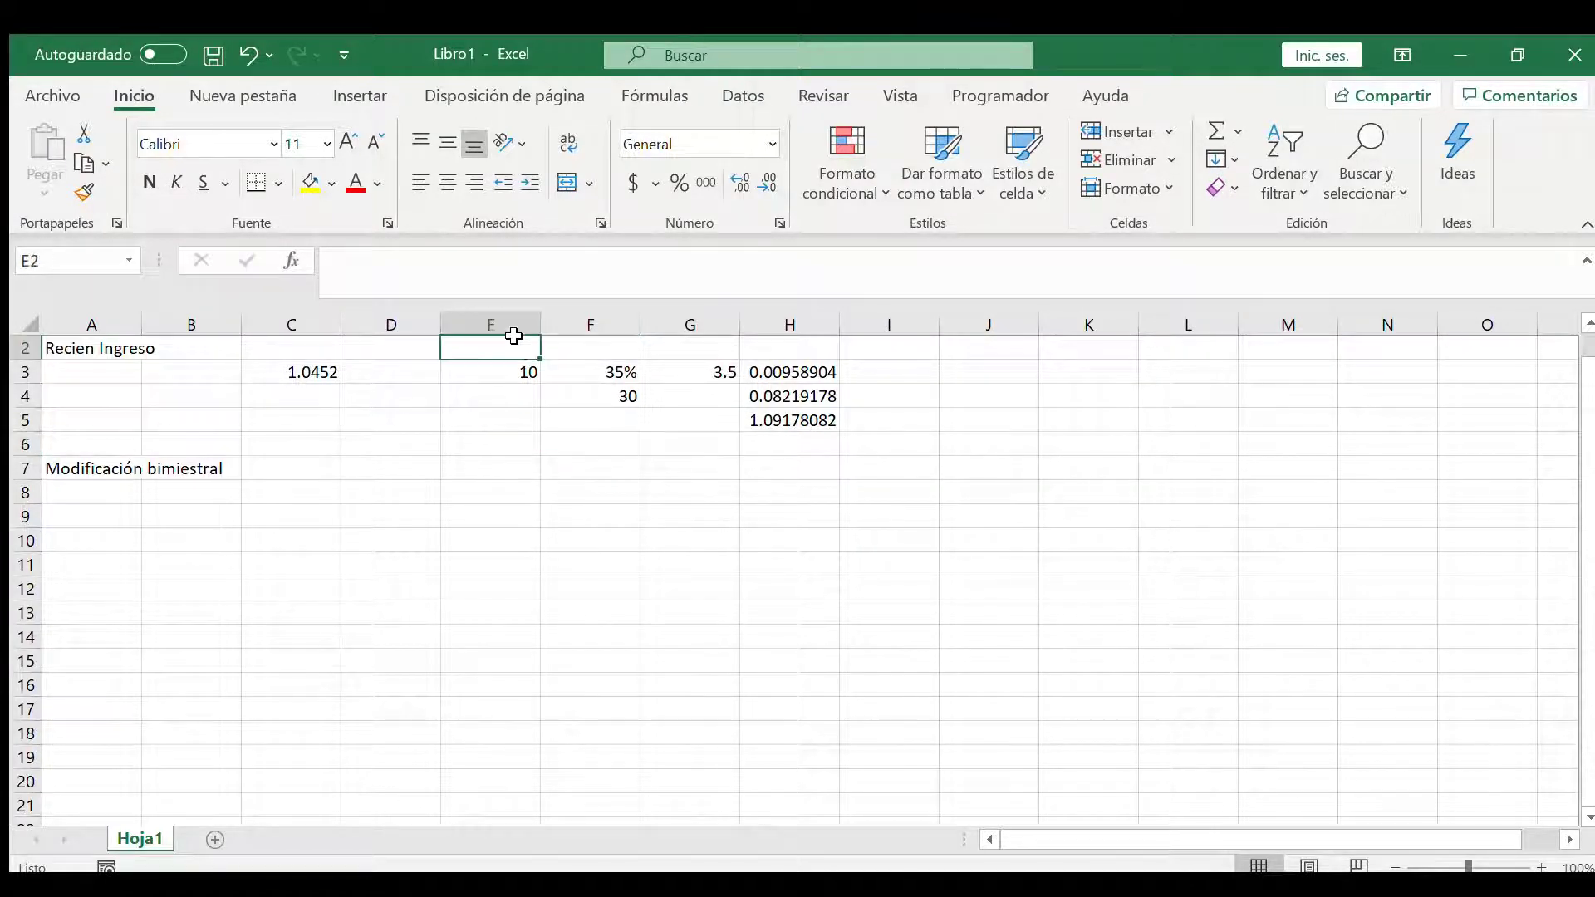
pyautogui.write('dia')
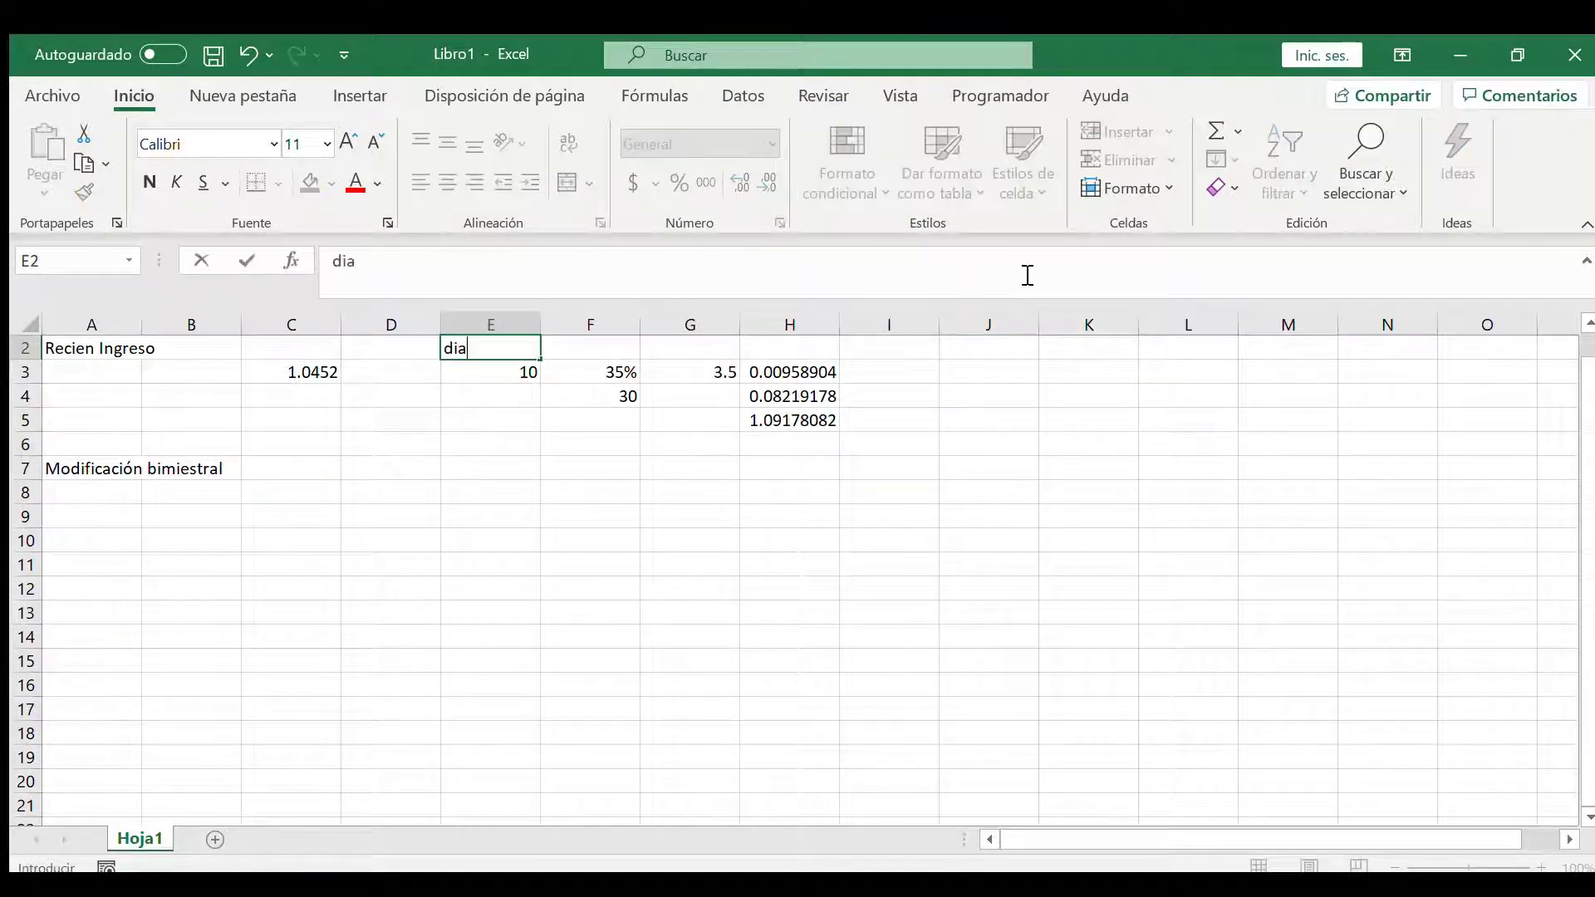
pyautogui.write('s de vac')
pyautogui.press('Return')
pyautogui.press('Up')
pyautogui.press('Right')
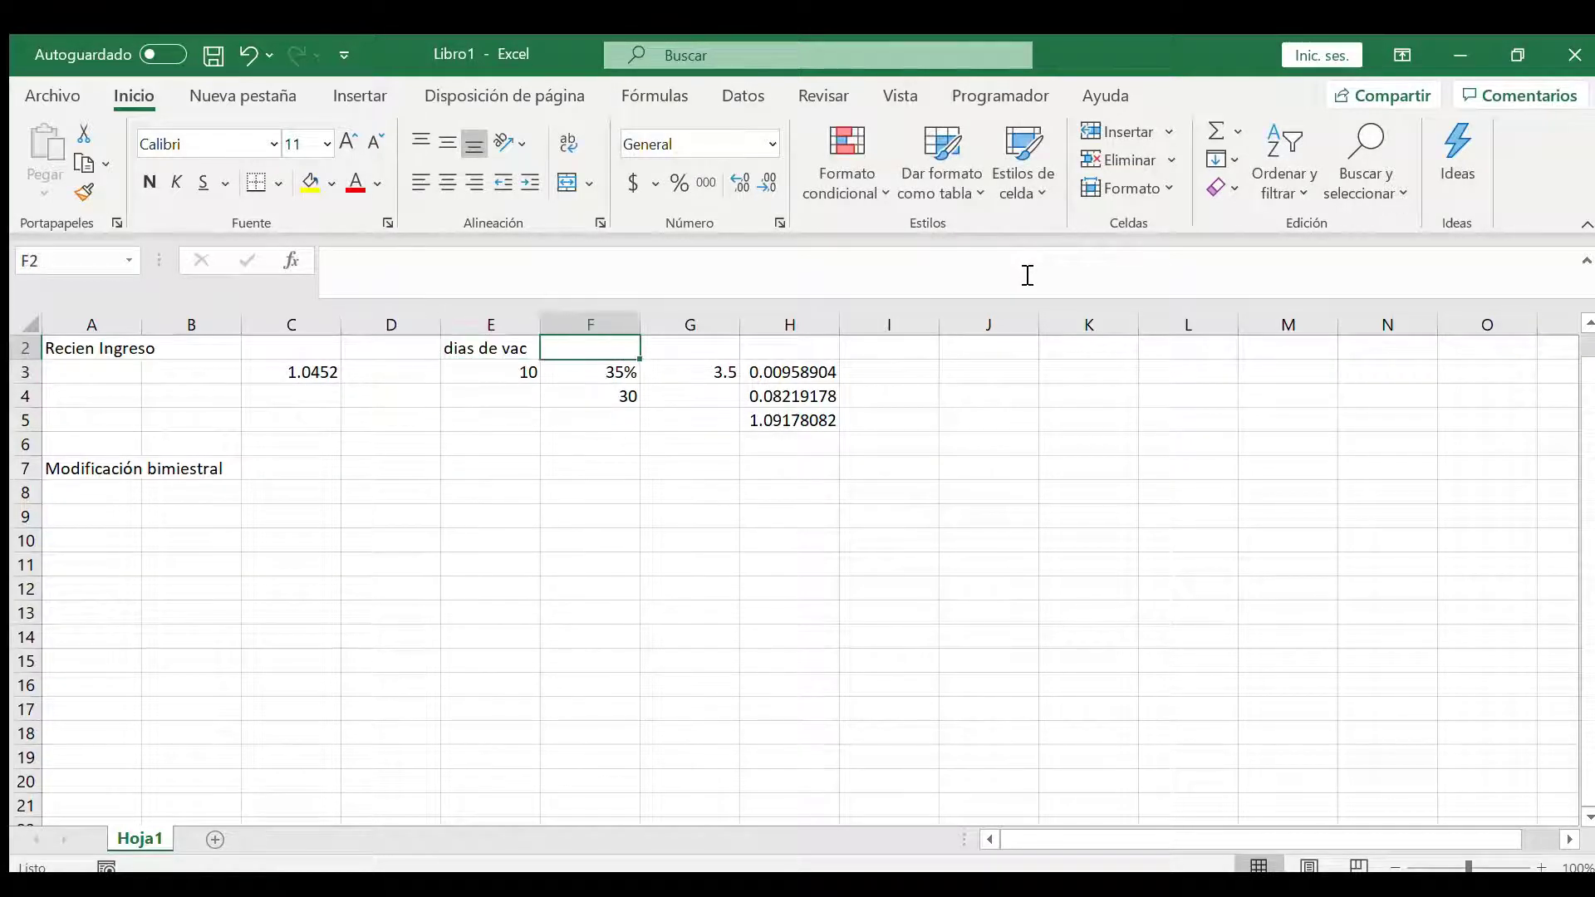
pyautogui.write('Prima')
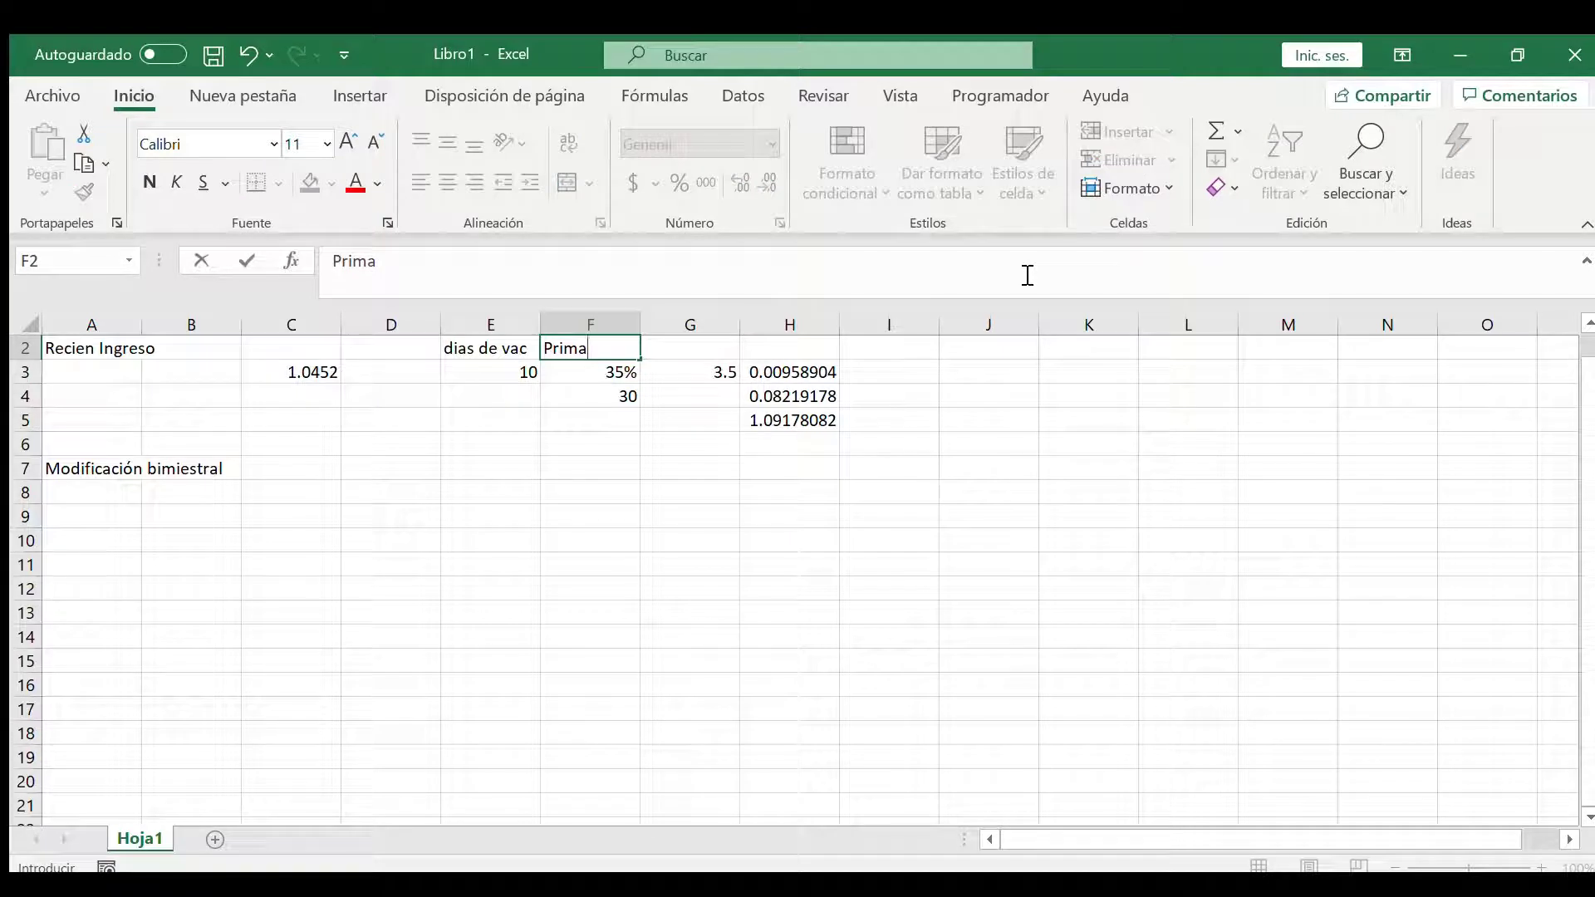
pyautogui.write(' vac')
pyautogui.press('Return')
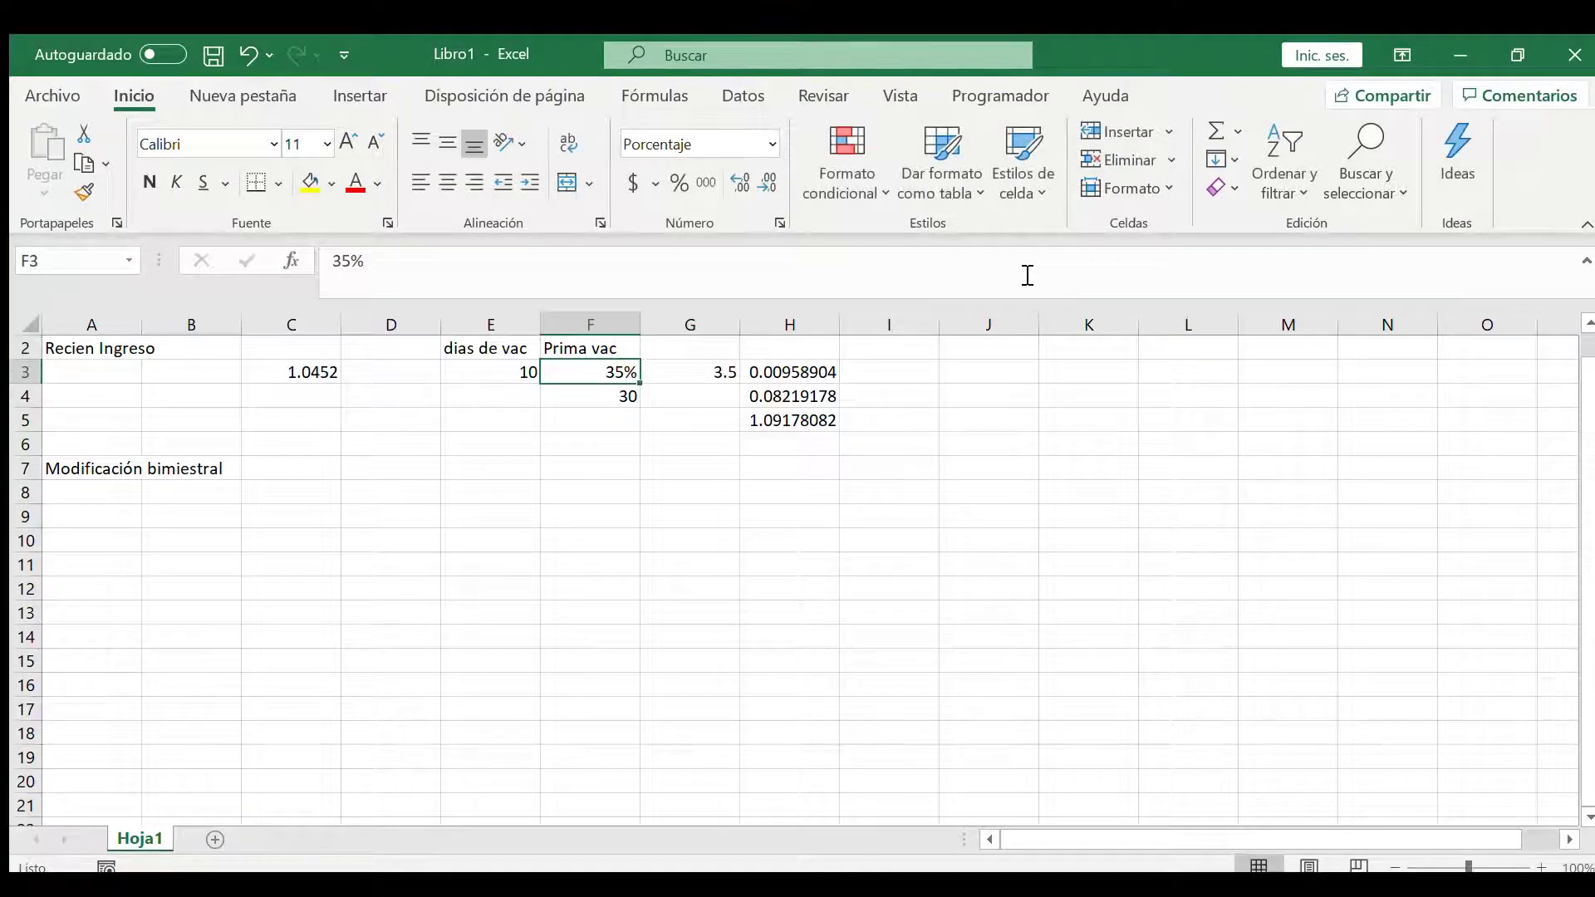
# Step: Label the 30-day value by entering "aguinaldo" in cell E4
pyautogui.press('Left')
pyautogui.press('Down')
pyautogui.write('aguinaldo')
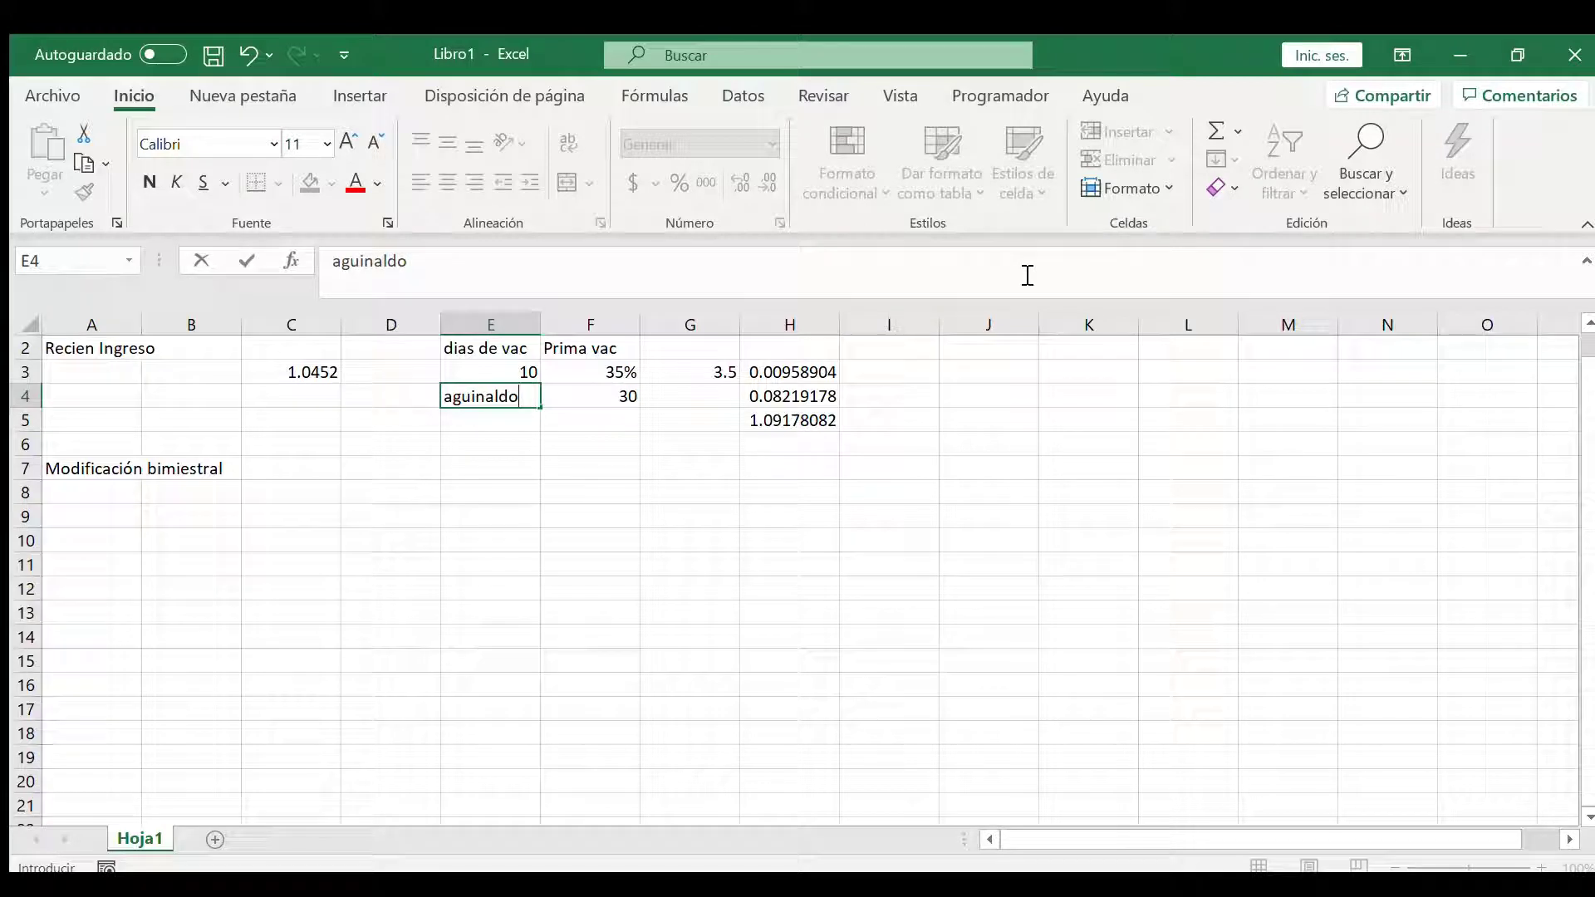
pyautogui.press('Return')
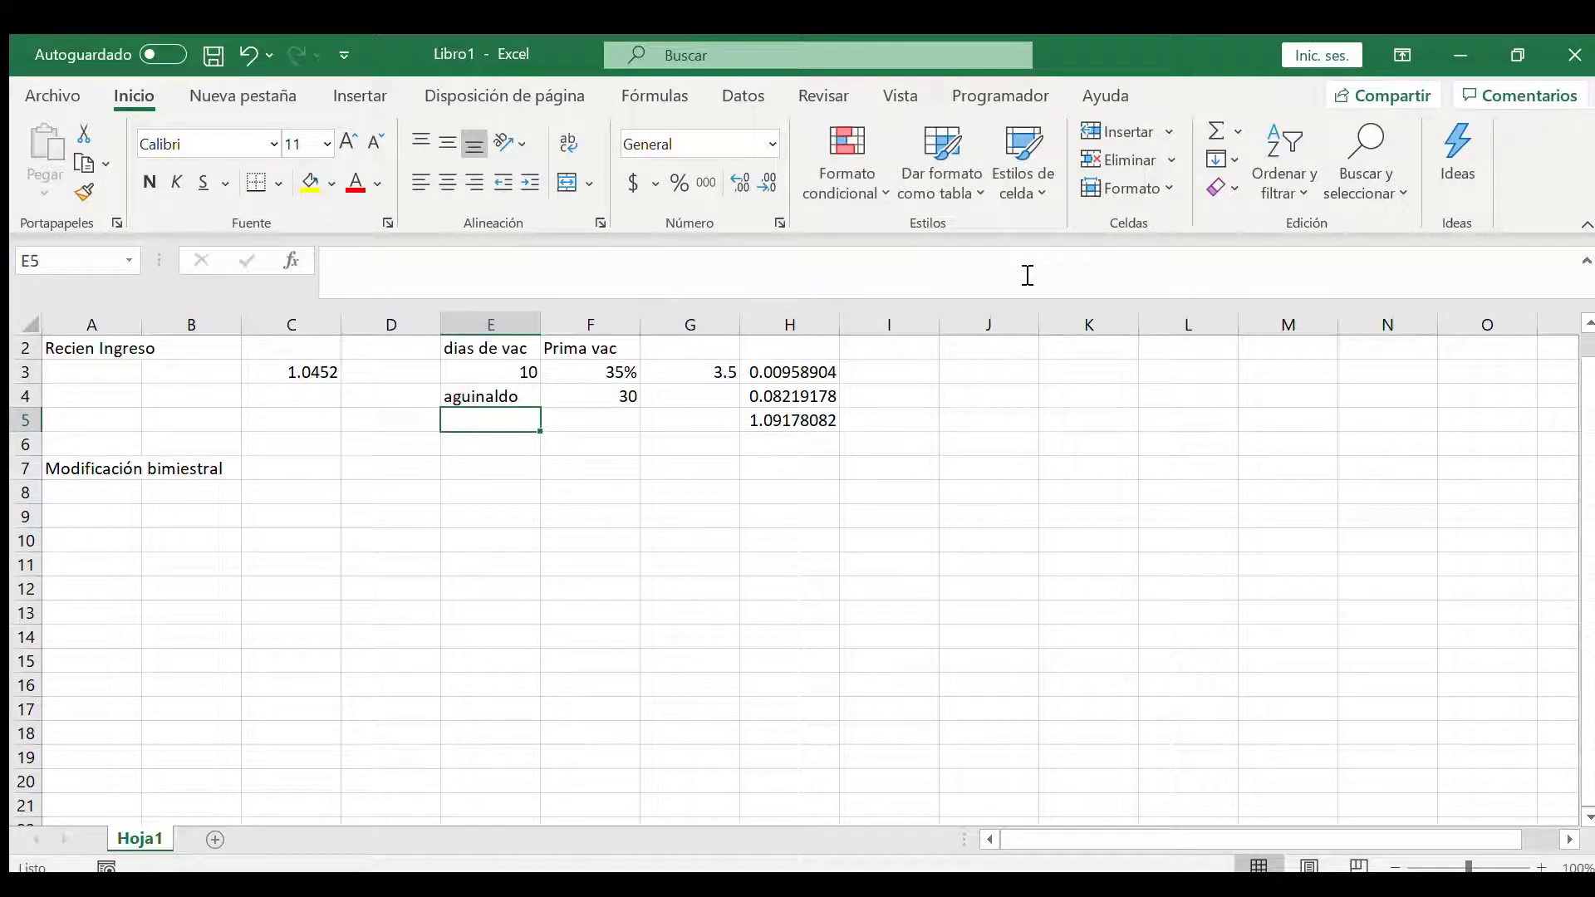
# Step: Enter a daily salary of 200 in cell A3, below the "Recien Ingreso" heading
pyautogui.press('Left')
pyautogui.press('Left')
pyautogui.press('Left')
pyautogui.press('Left')
pyautogui.press('Up')
pyautogui.press('Up')
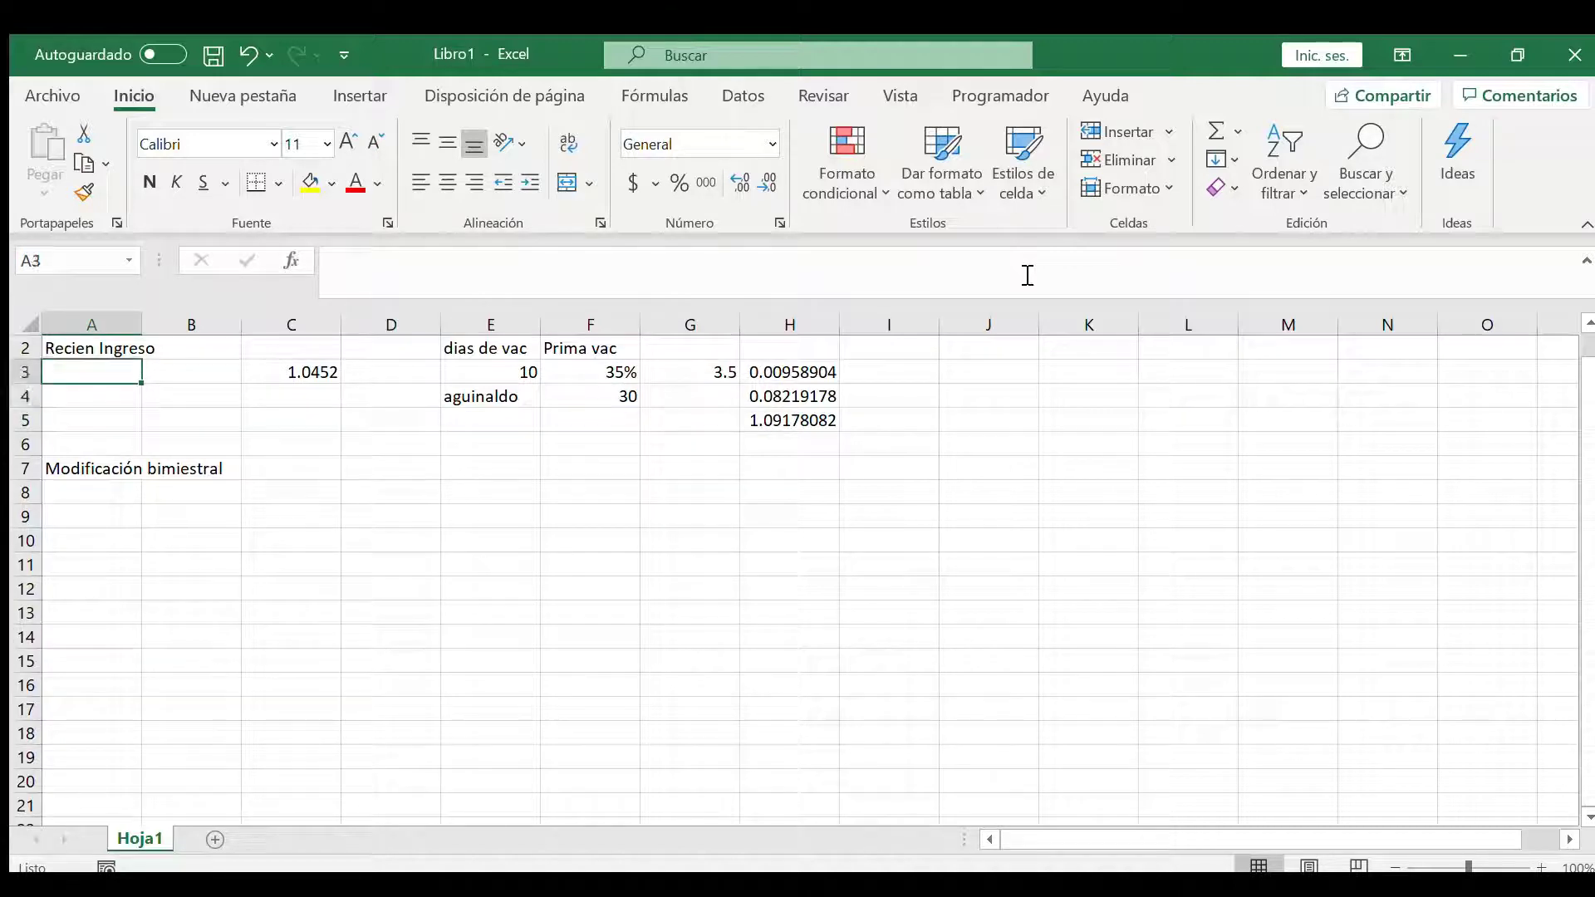
pyautogui.write('200')
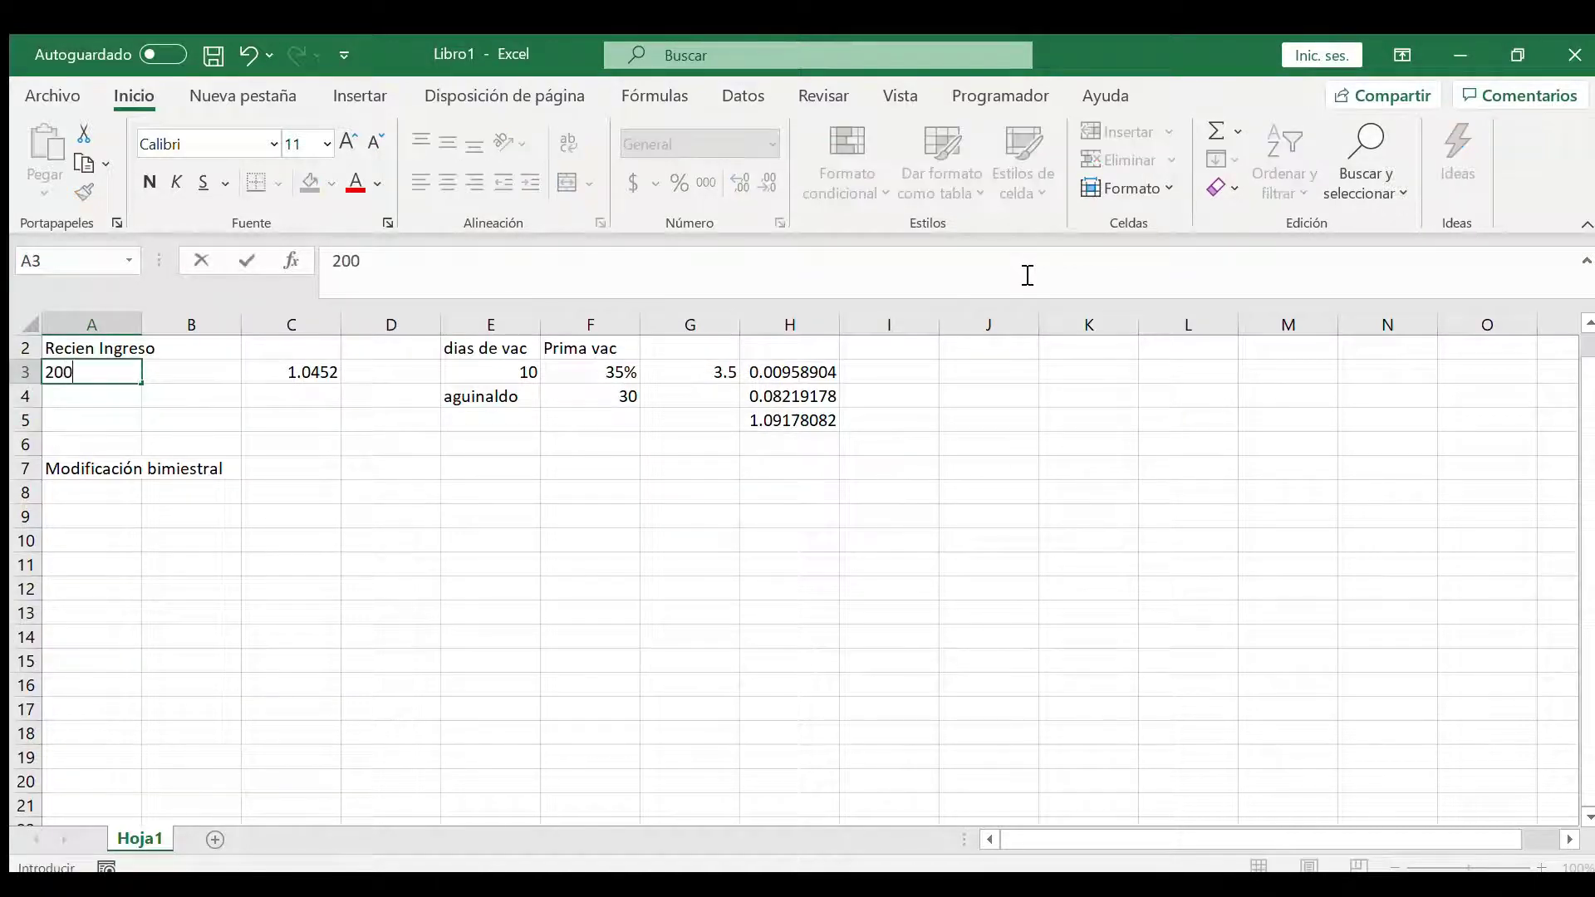
pyautogui.press('Return')
# Step: Multiply the salary by the integration factor with the formula =A3*H5 in cell A4
pyautogui.write('=')
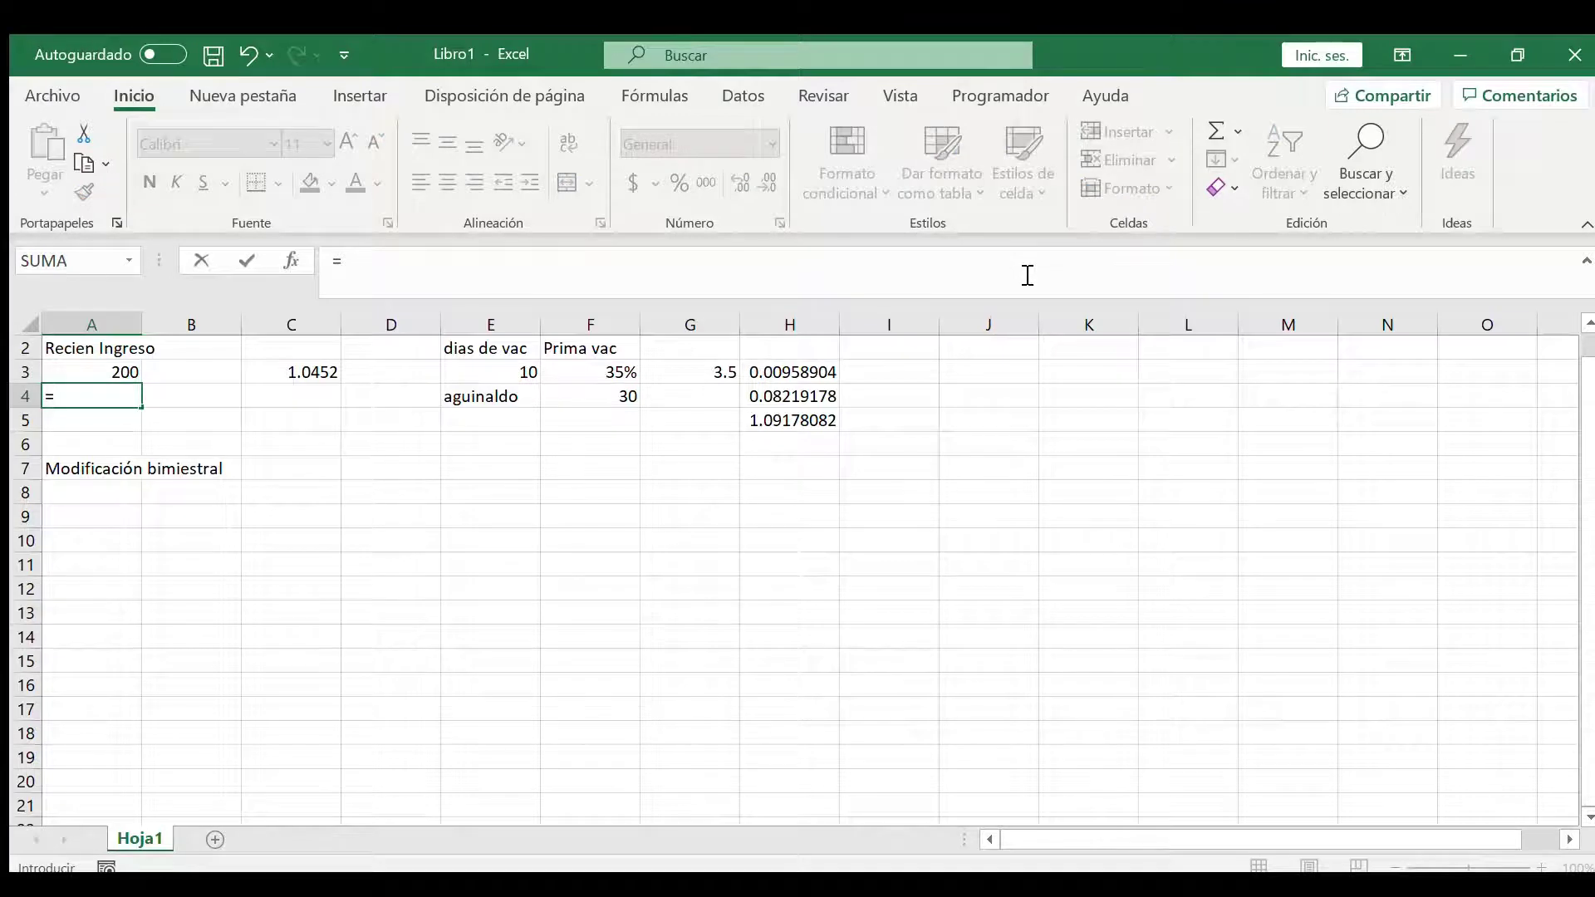
pyautogui.press('Up')
pyautogui.write('*')
pyautogui.press('Right')
pyautogui.press('Right')
pyautogui.press('Right')
pyautogui.press('Right')
pyautogui.press('Right')
pyautogui.press('Right')
pyautogui.press('Right')
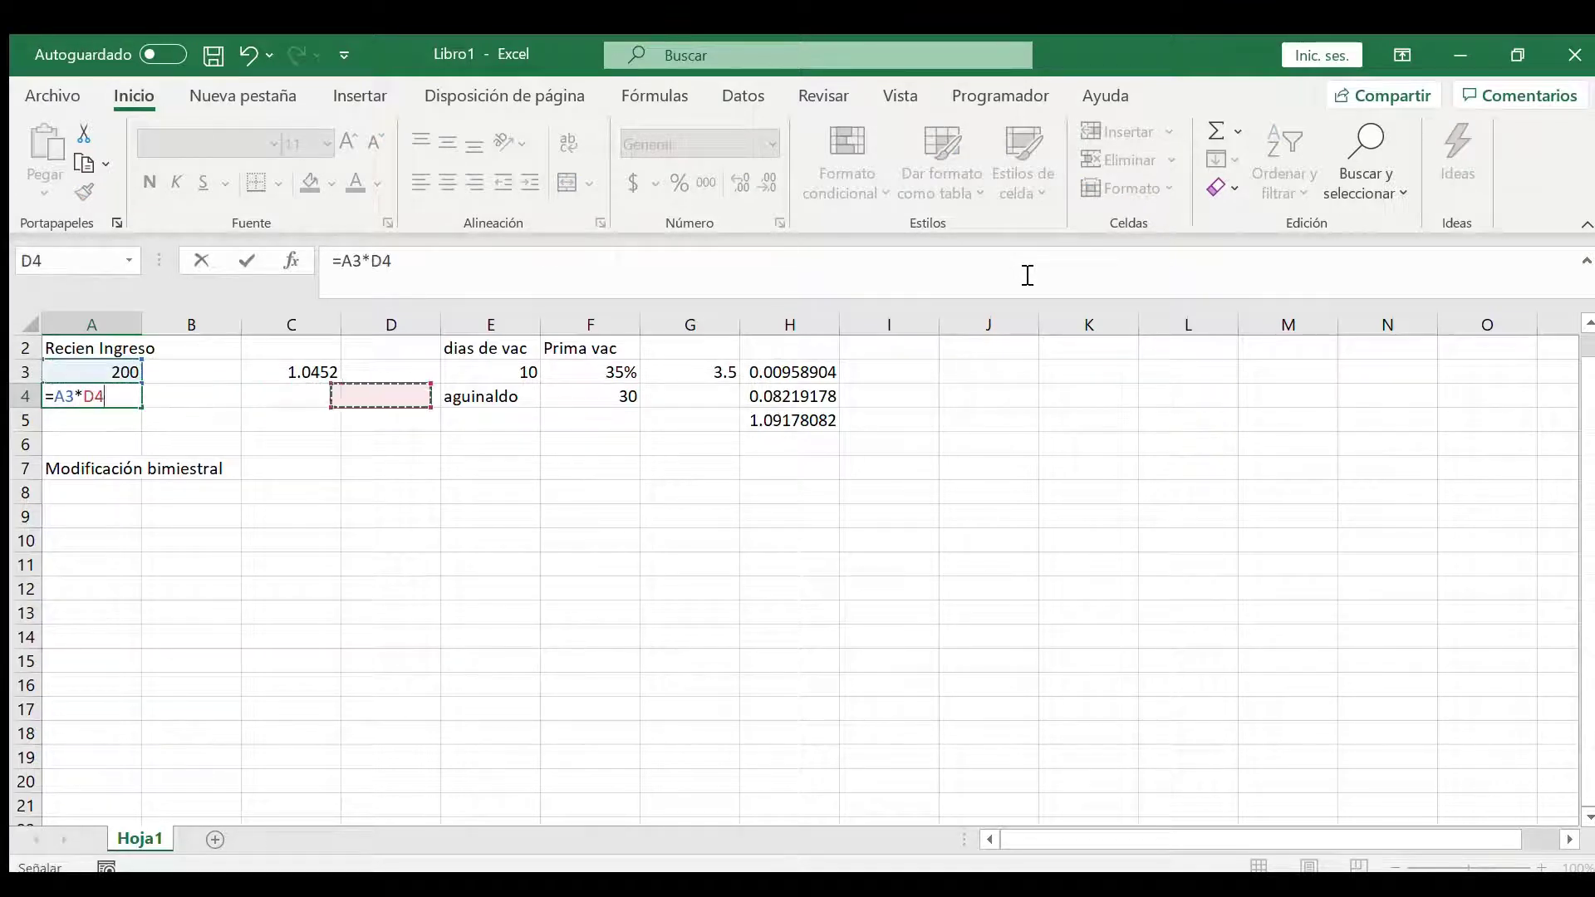
pyautogui.press('Down')
pyautogui.press('Return')
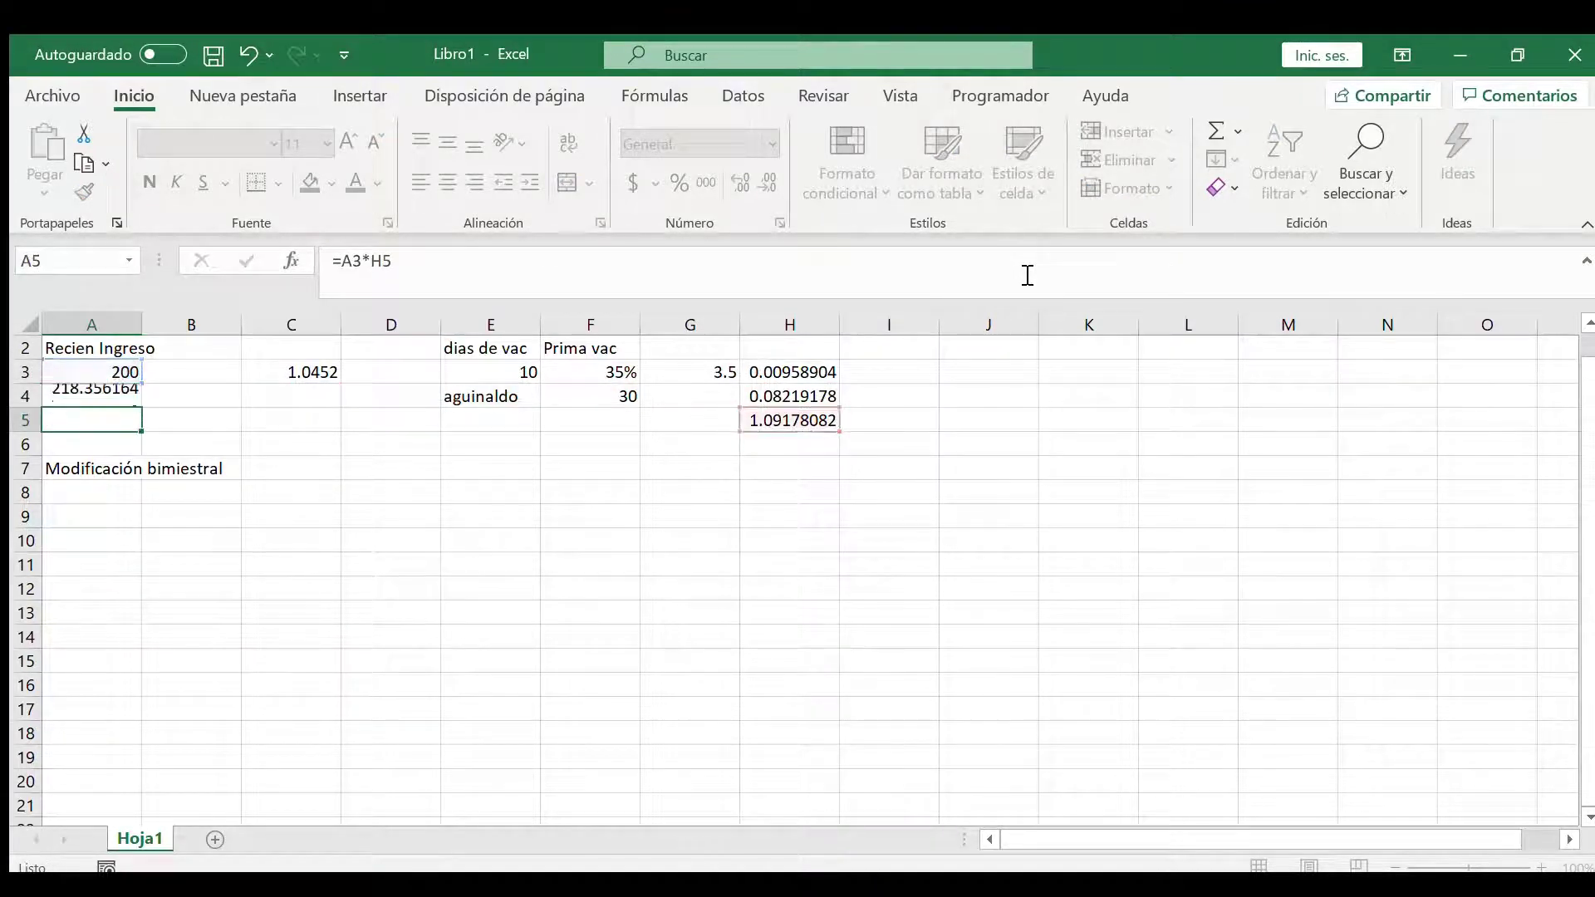
# Step: Apply the comma number style to the result in A4 and clear the value in cell C3
pyautogui.press('Up')
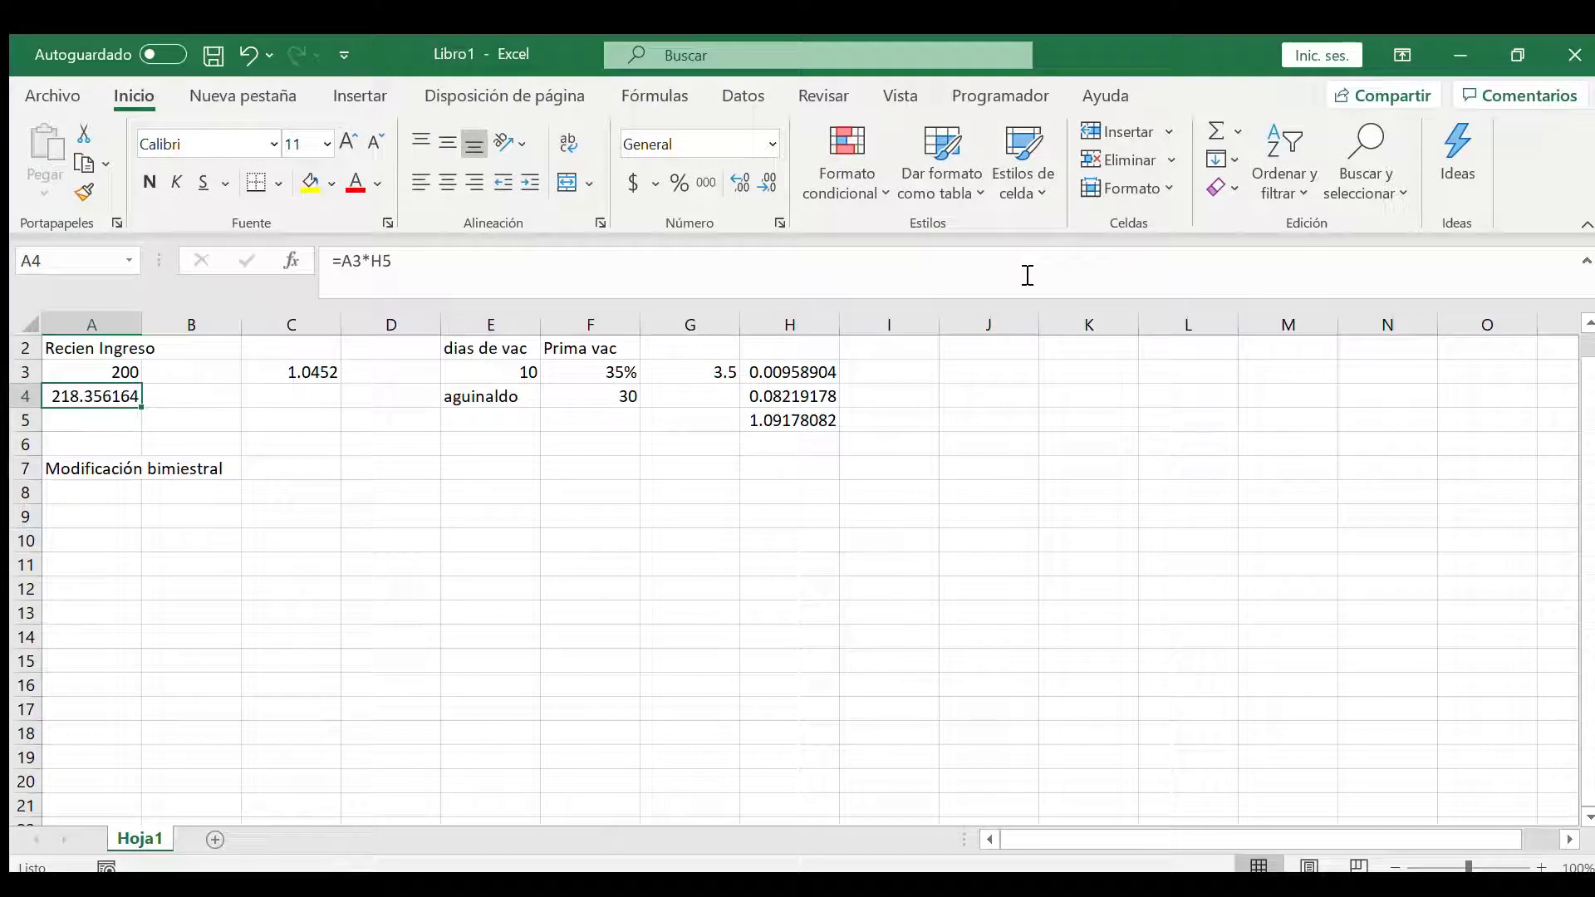
pyautogui.click(707, 181)
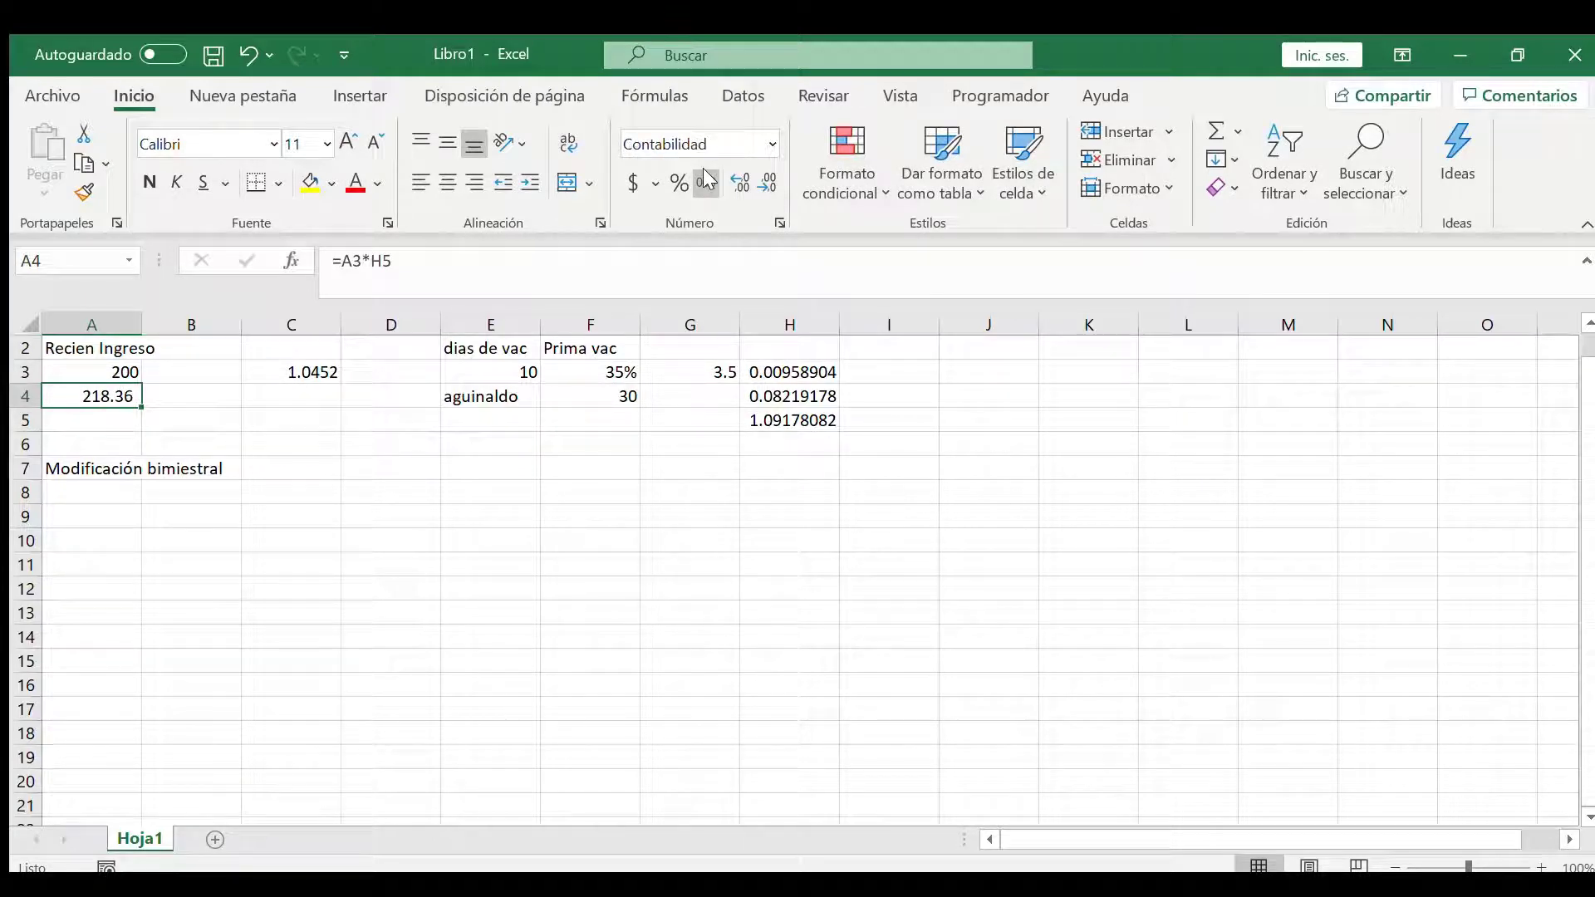
pyautogui.click(332, 372)
pyautogui.press('Delete')
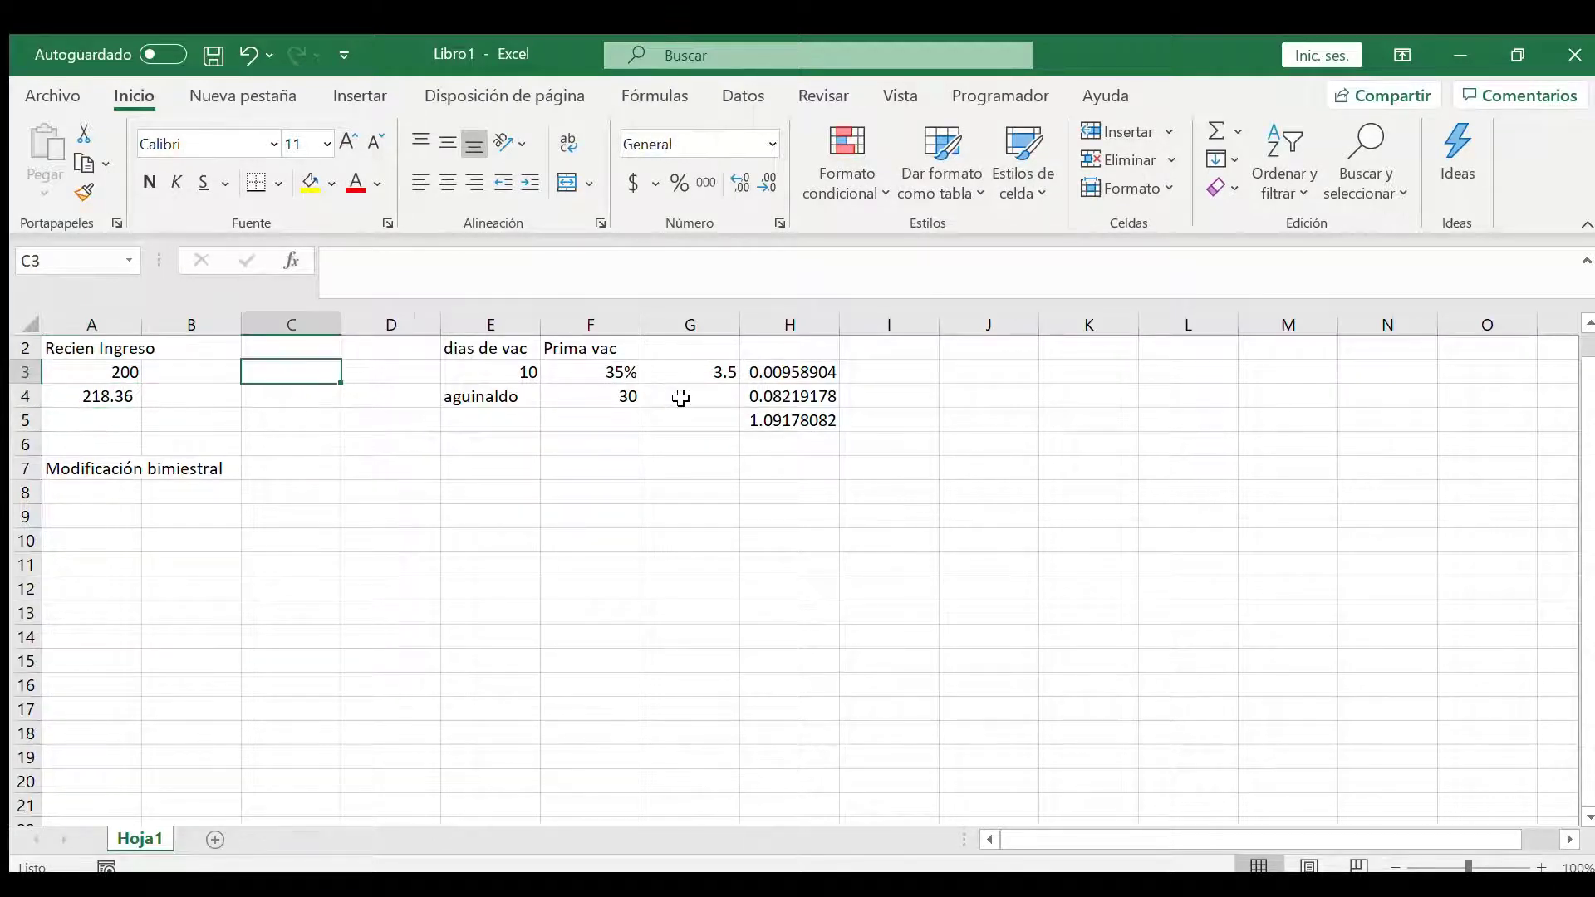
# Step: Highlight the input cells E3, F3 and F4 with a yellow fill
pyautogui.click(520, 371)
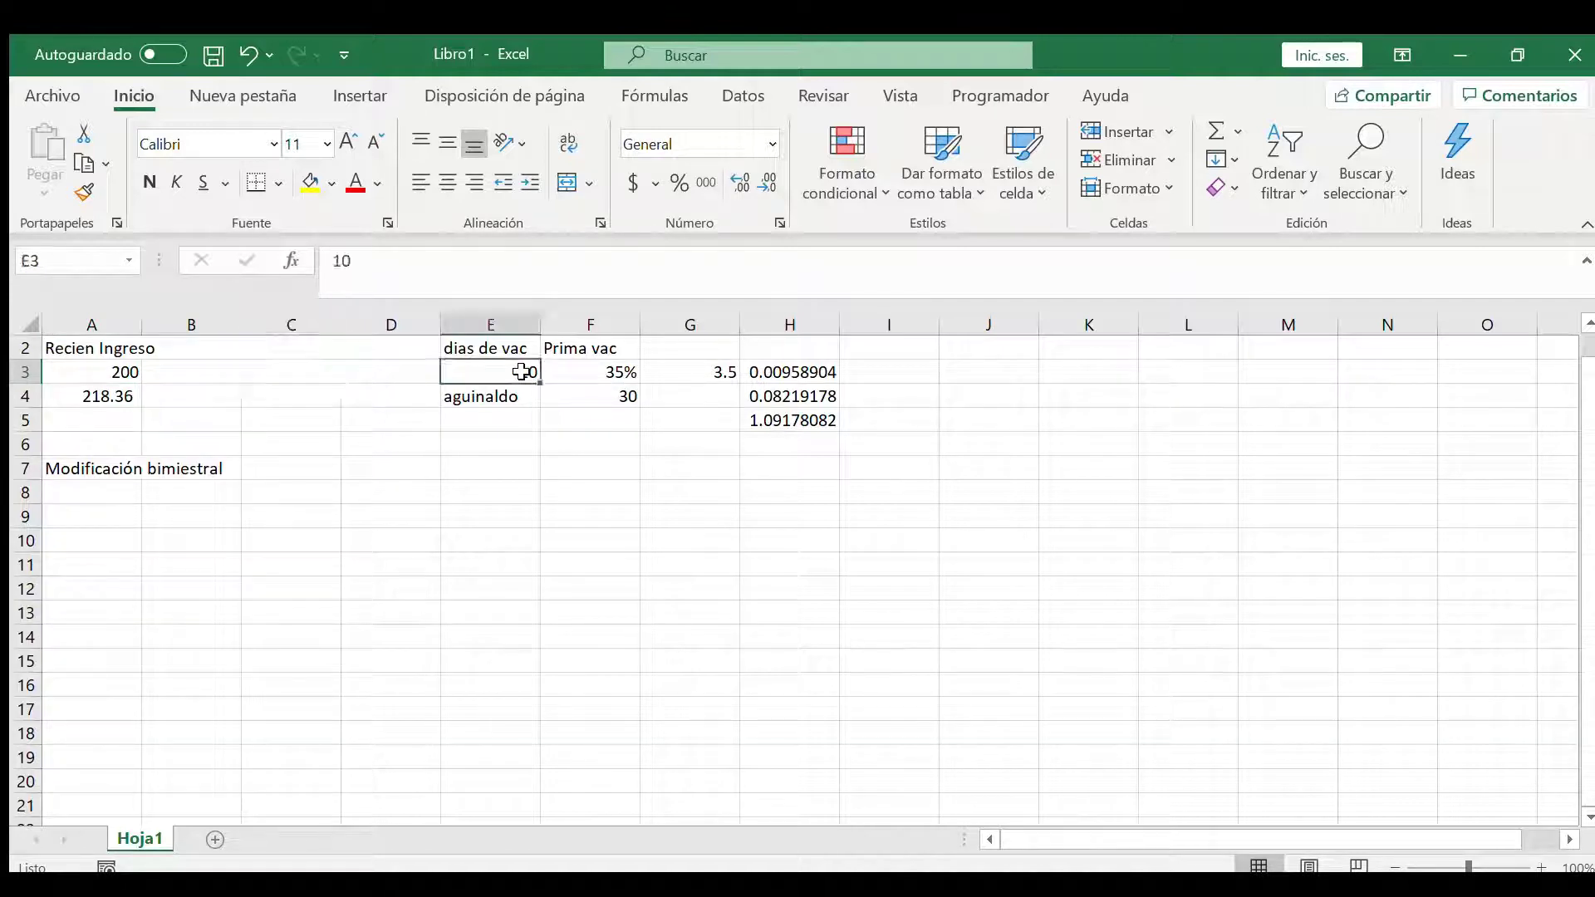
pyautogui.click(309, 181)
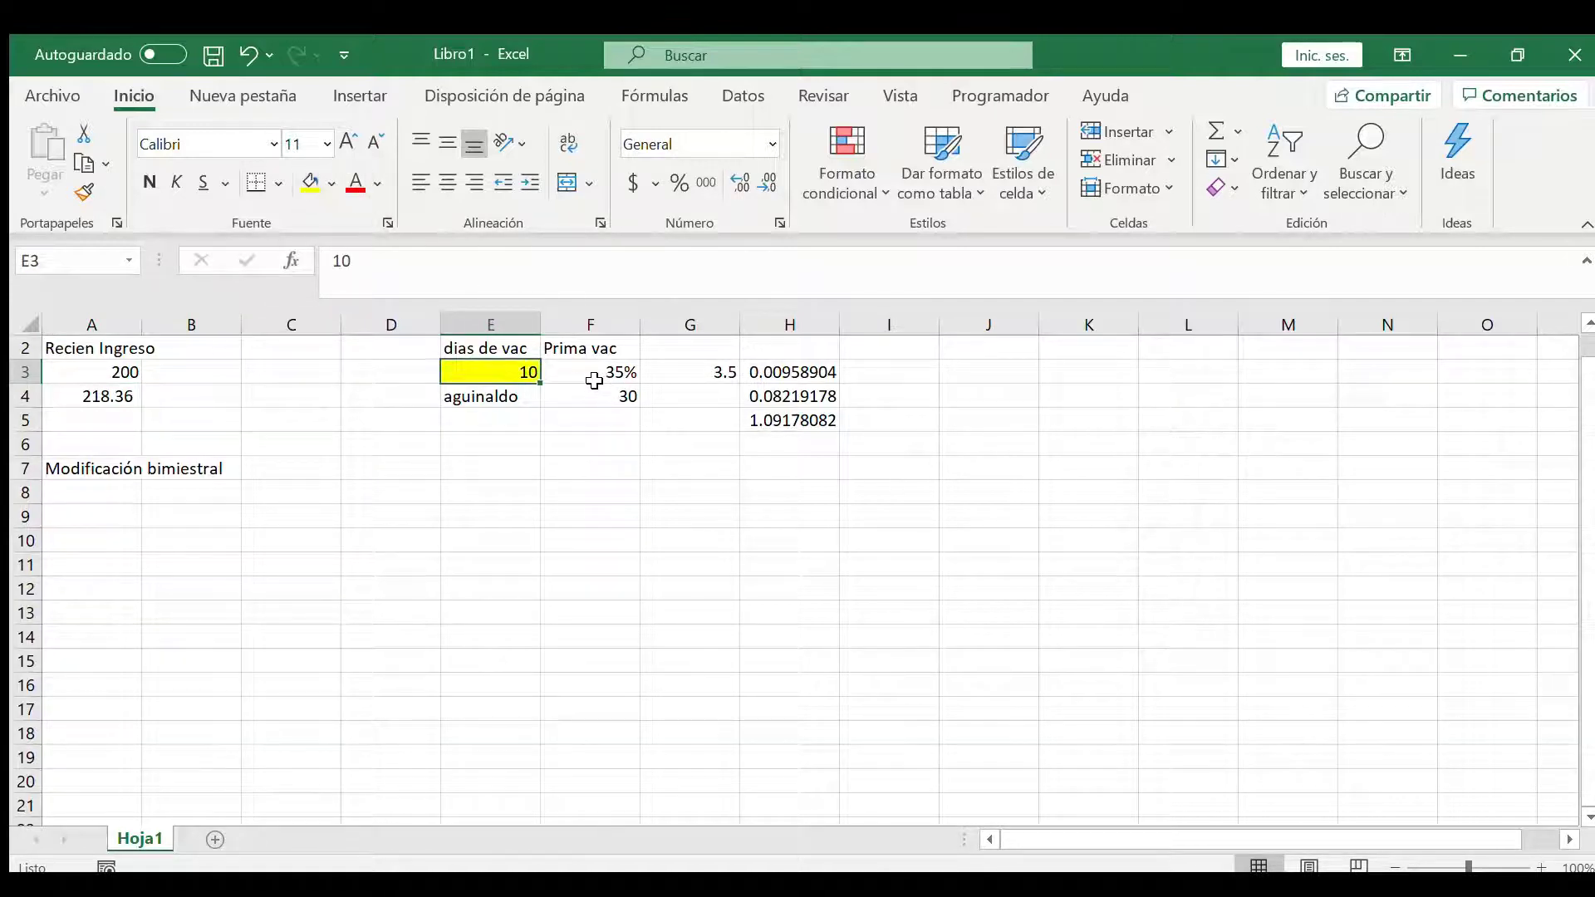
pyautogui.click(595, 375)
pyautogui.click(309, 181)
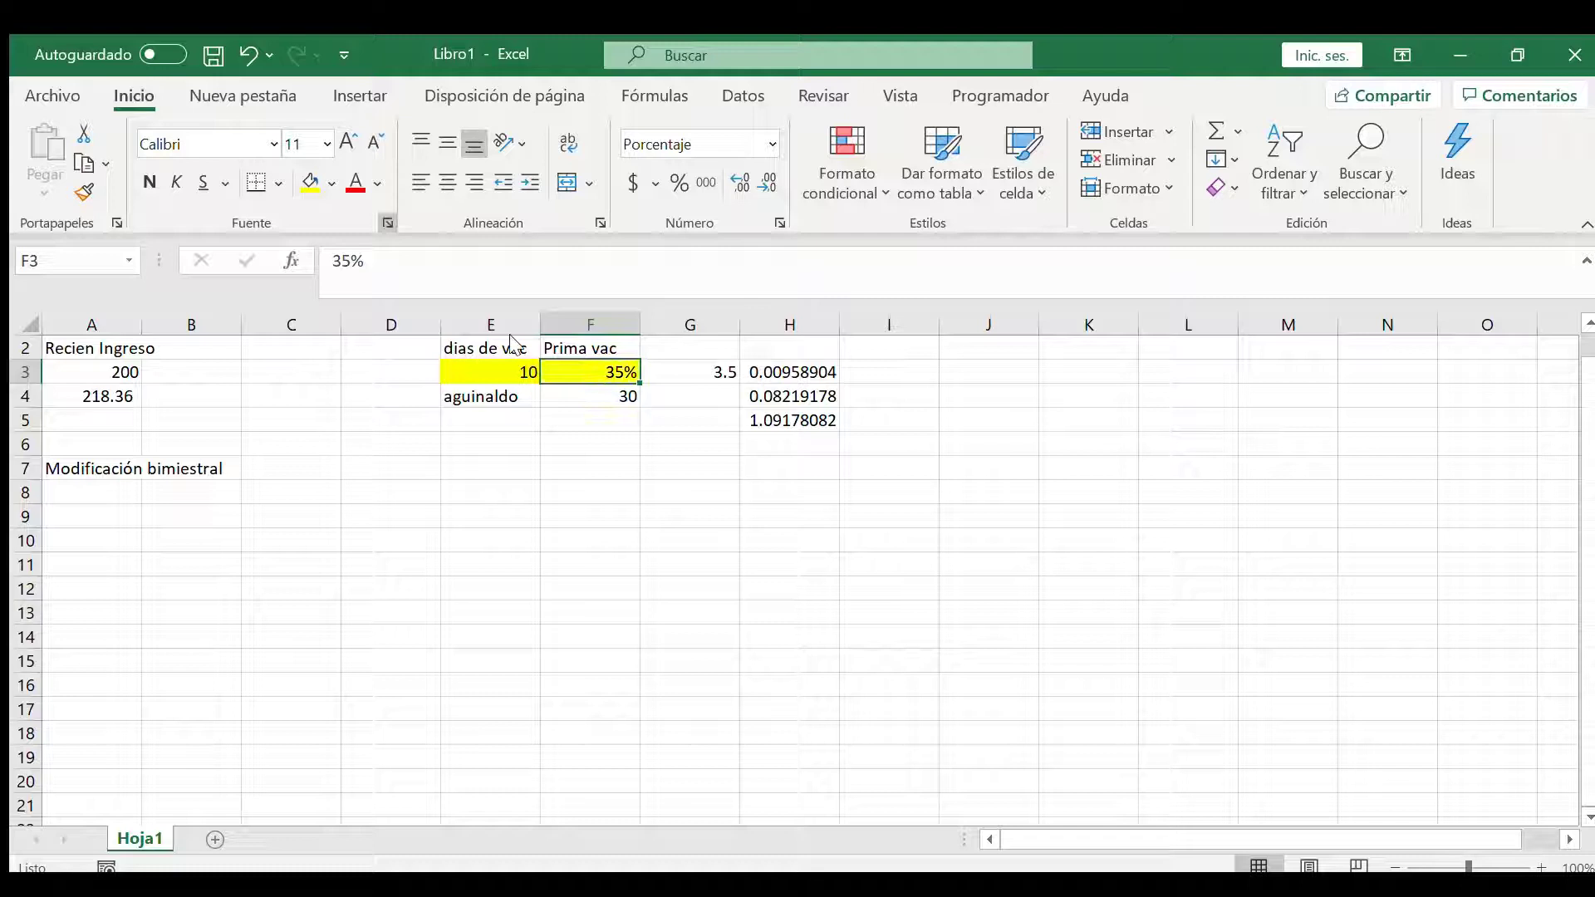
pyautogui.click(587, 399)
pyautogui.click(309, 182)
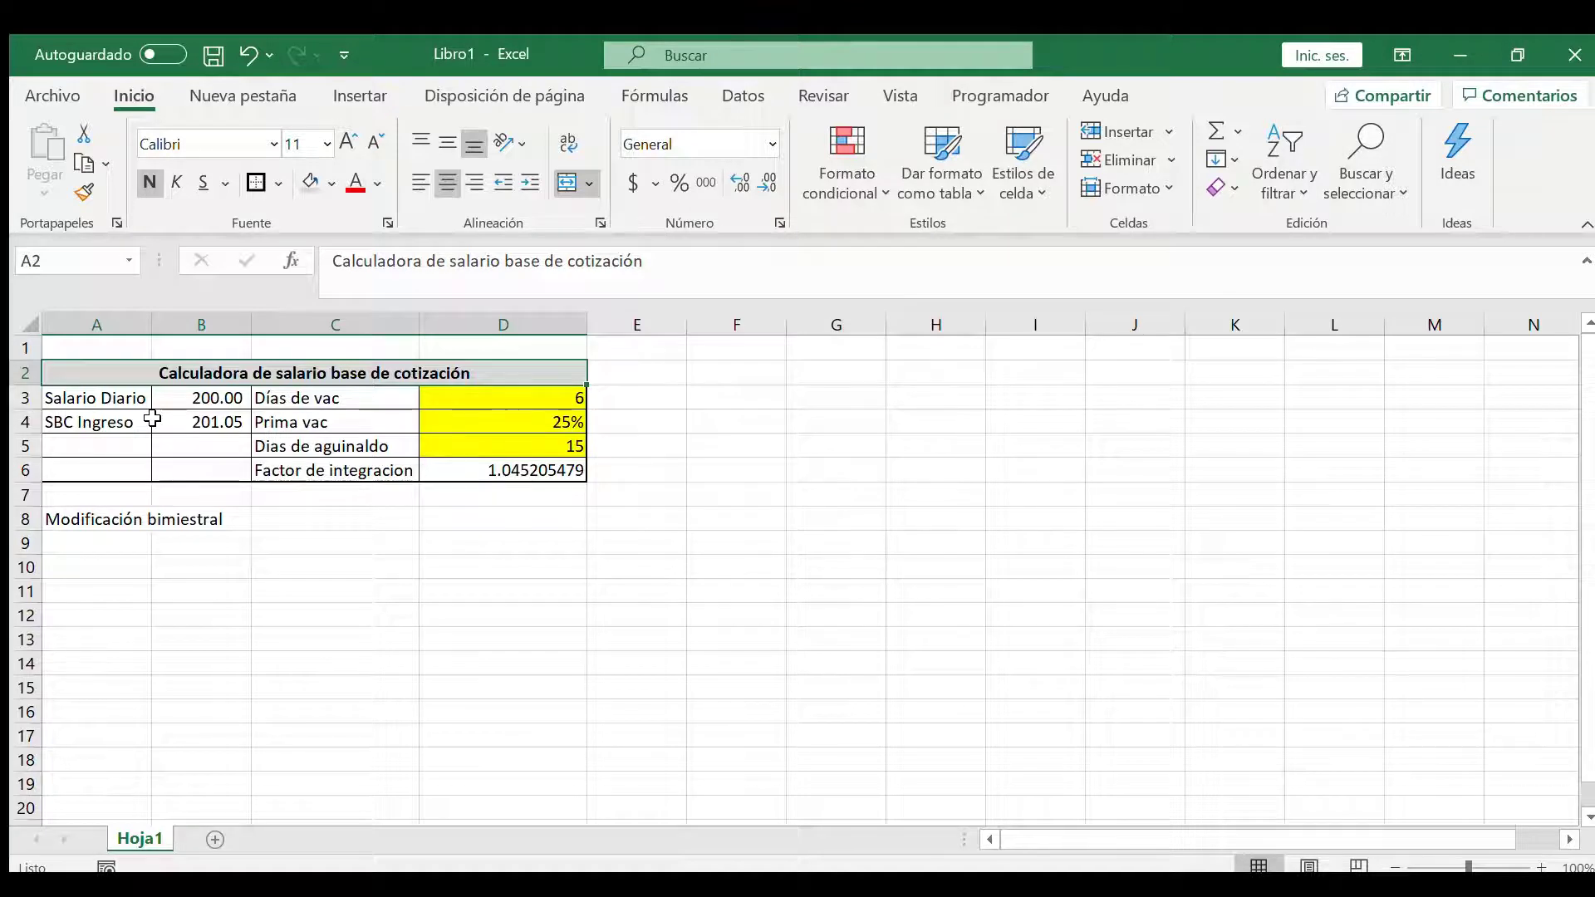
# Step: Review the salary, SBC, vacation, premium and aguinaldo cells and the integration factor formula in D6
pyautogui.click(199, 397)
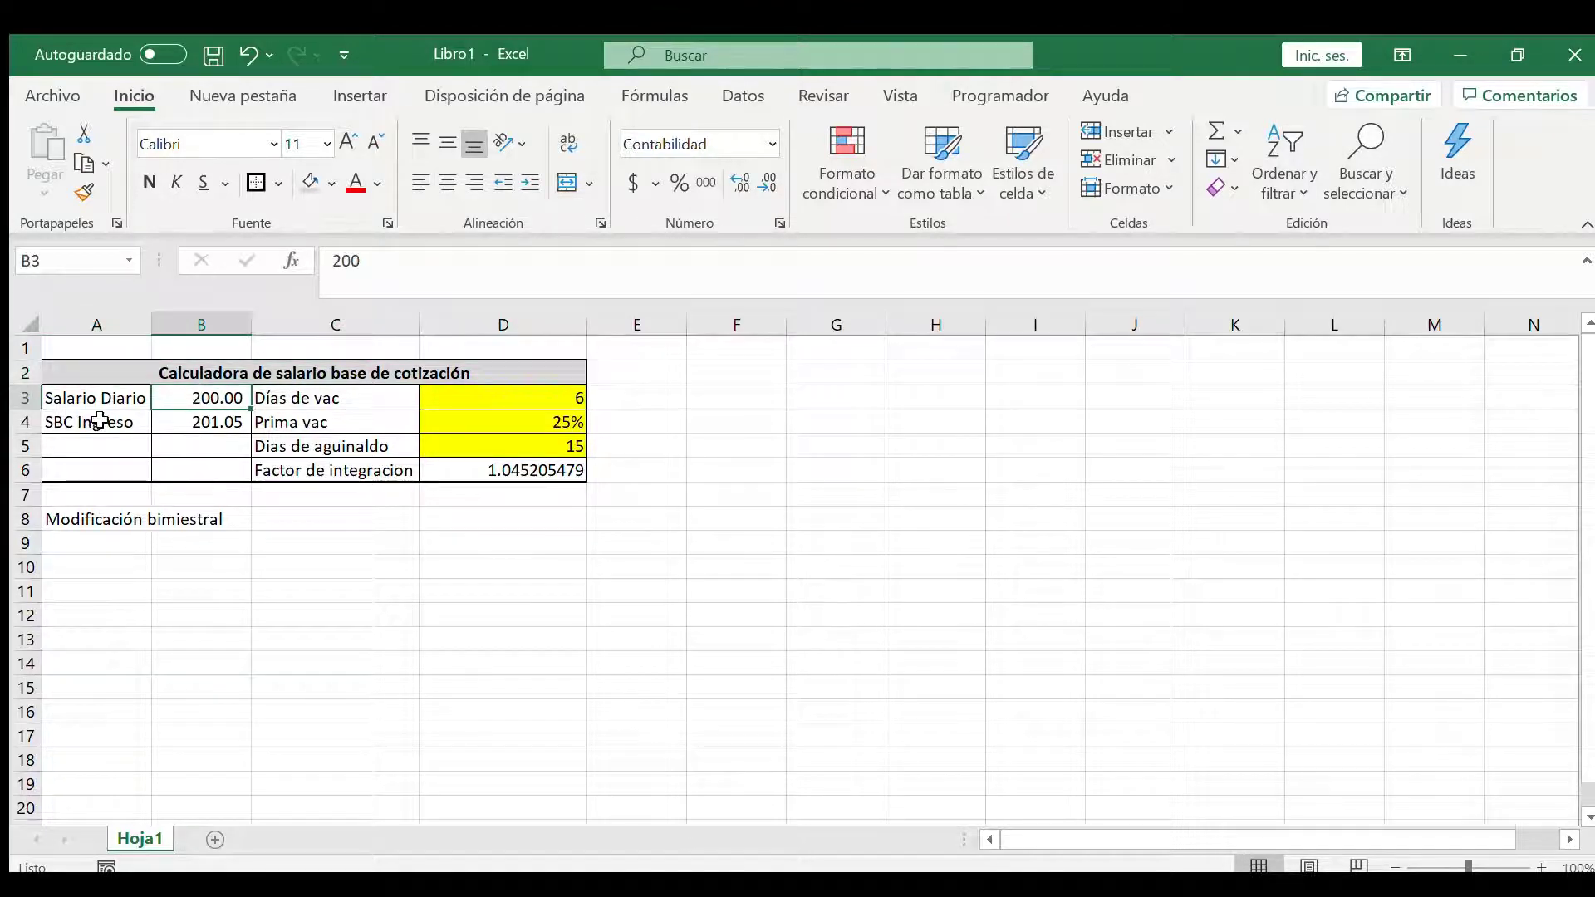
pyautogui.click(215, 423)
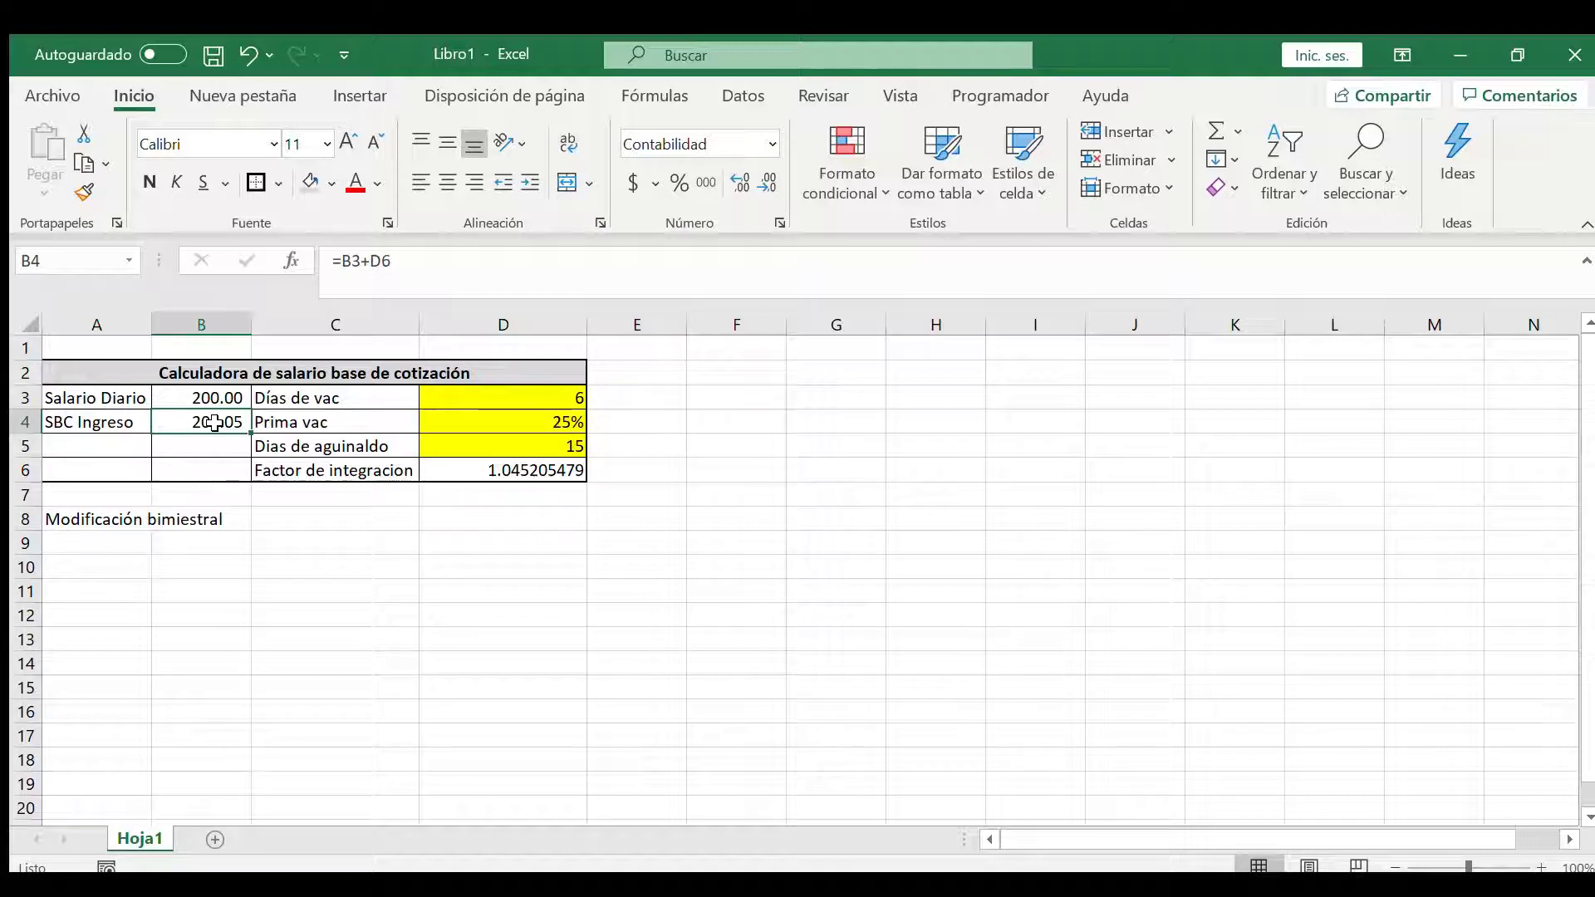
pyautogui.click(507, 392)
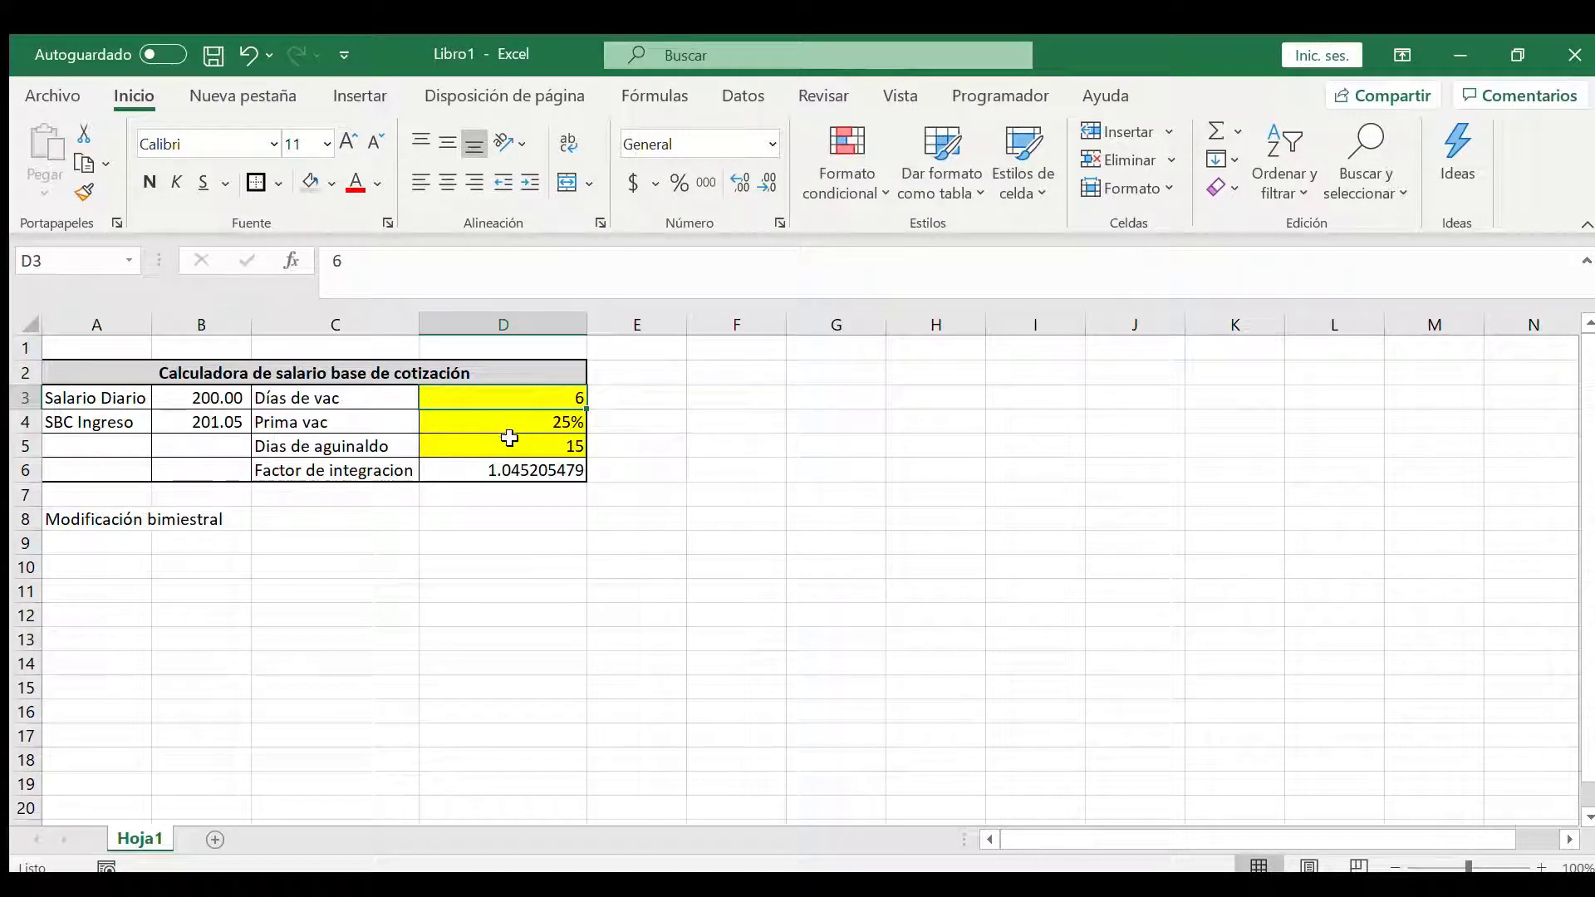
pyautogui.click(508, 419)
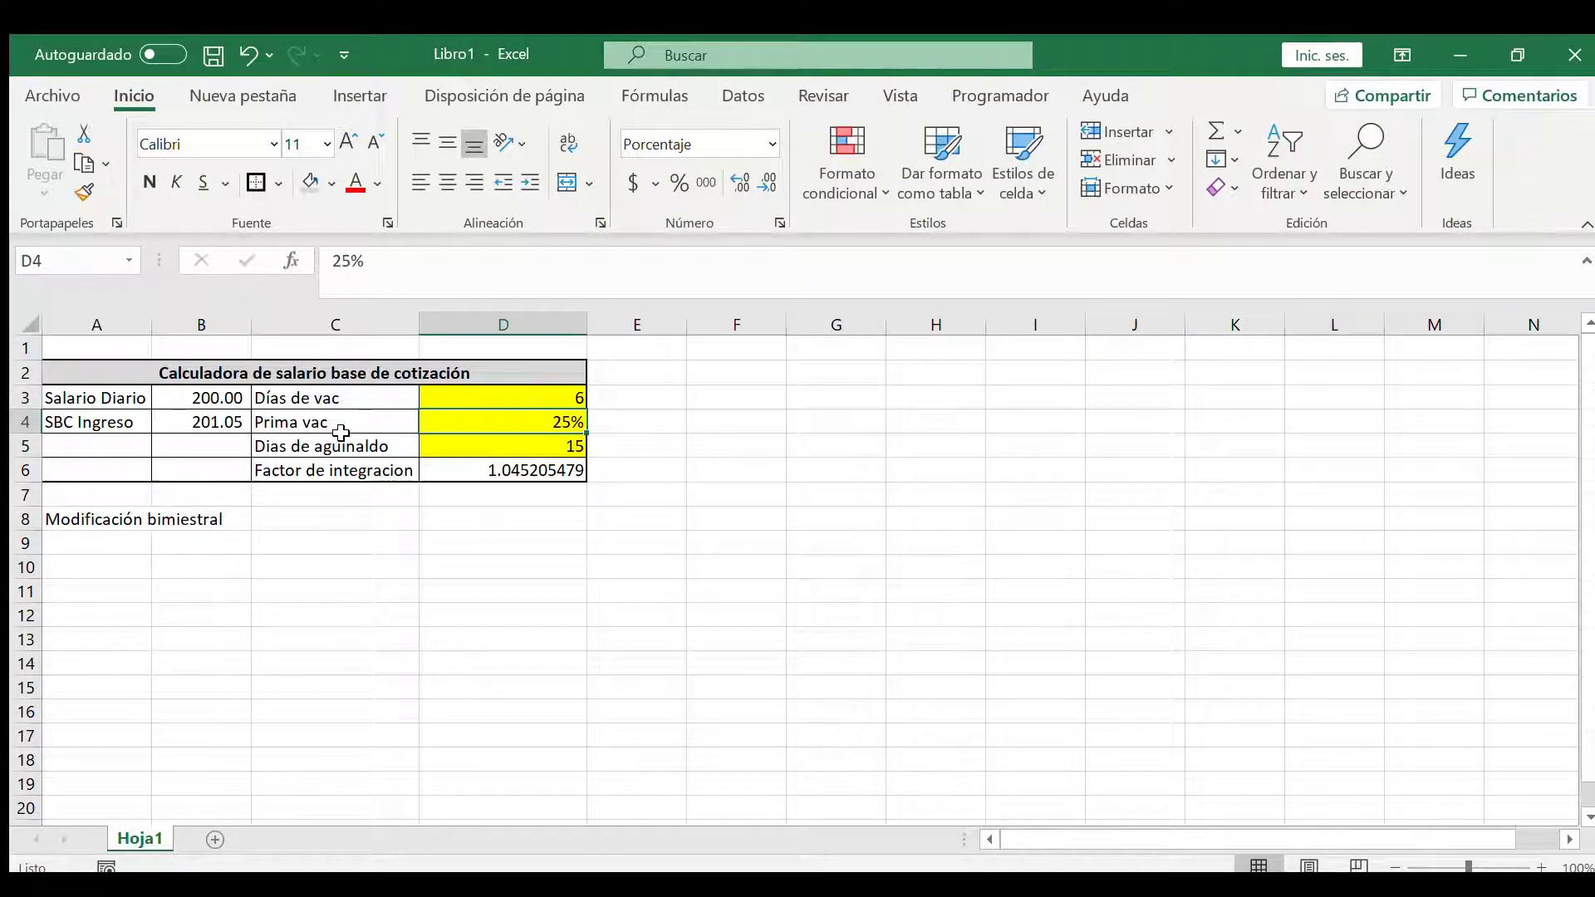
pyautogui.click(486, 445)
pyautogui.click(460, 468)
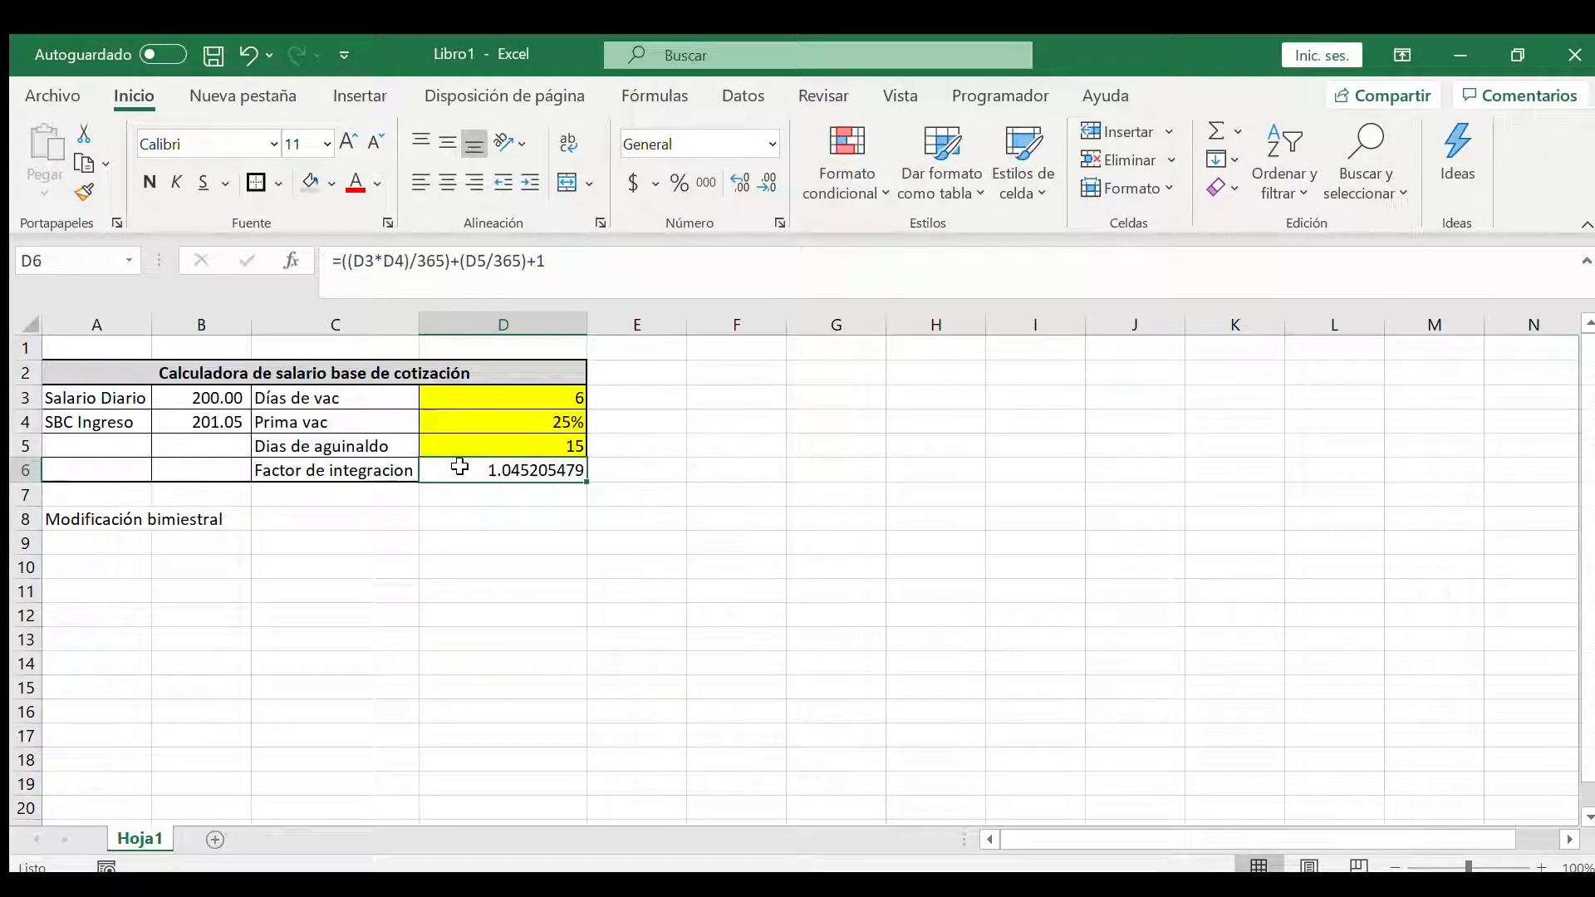
pyautogui.click(407, 266)
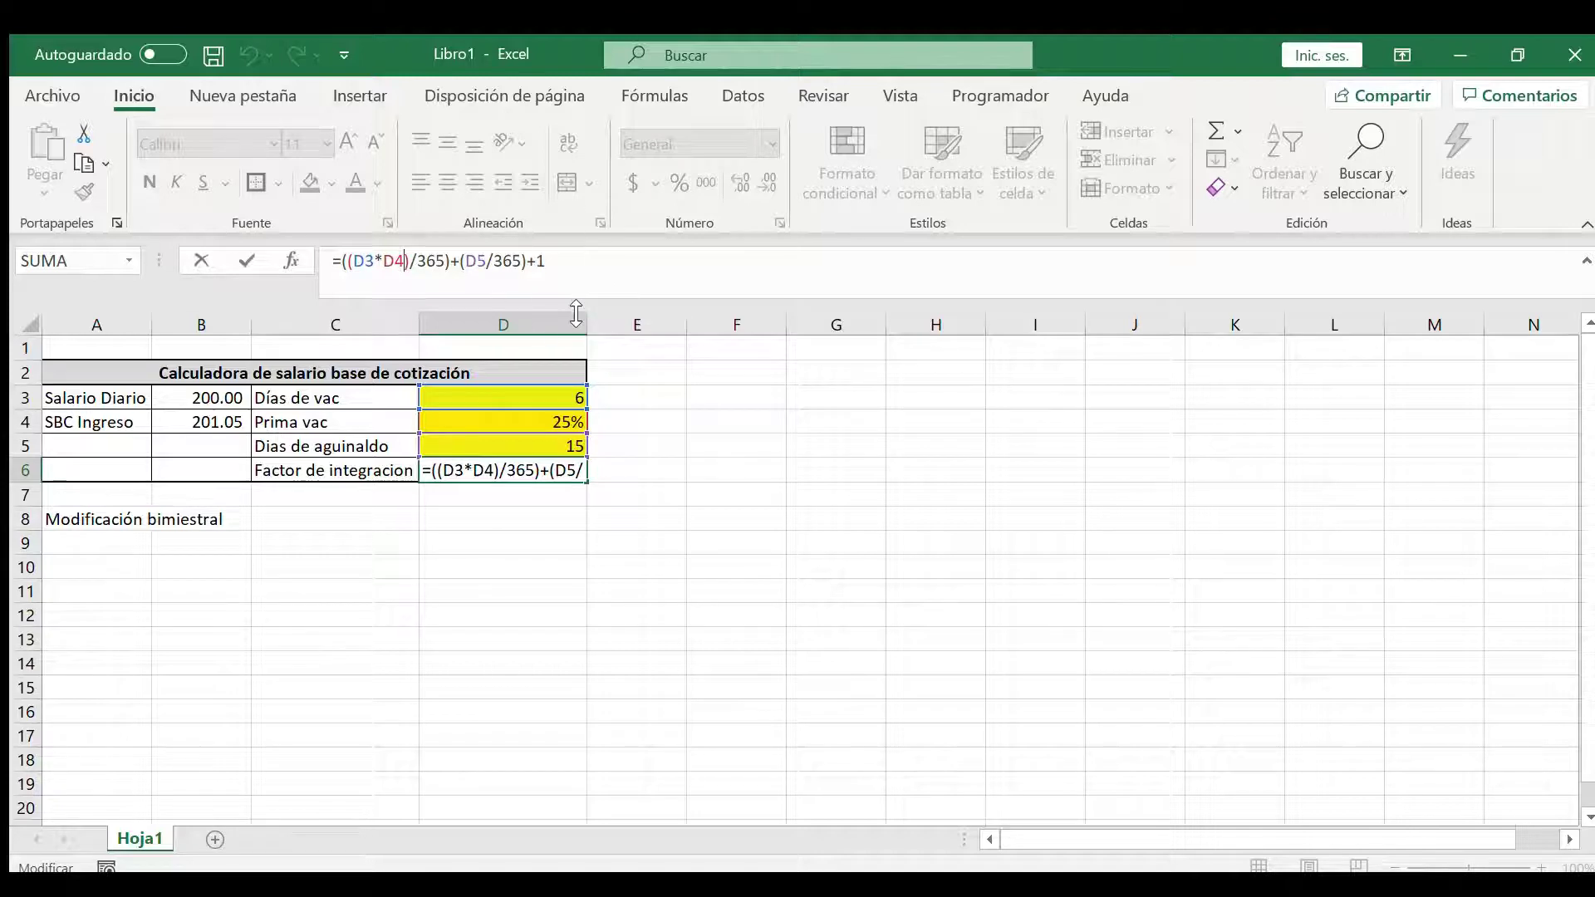
pyautogui.press('Return')
# Step: Replace the SBC Ingreso formula in cell B4 with =B3*D6
pyautogui.press('Left')
pyautogui.press('Left')
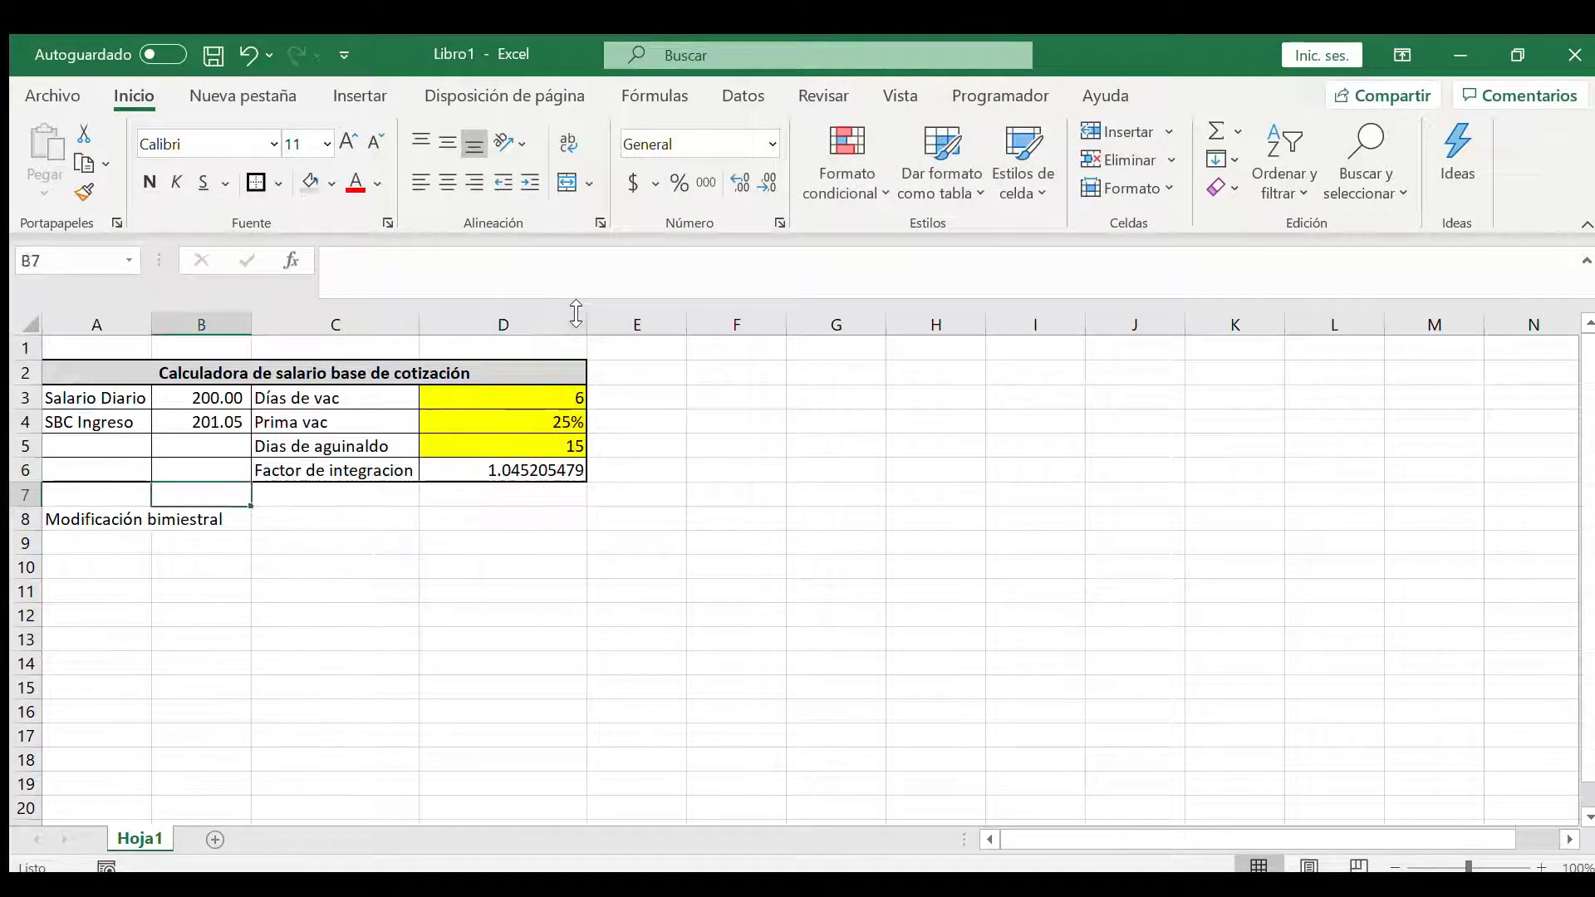
pyautogui.press('Up')
pyautogui.press('Up')
pyautogui.press('Up')
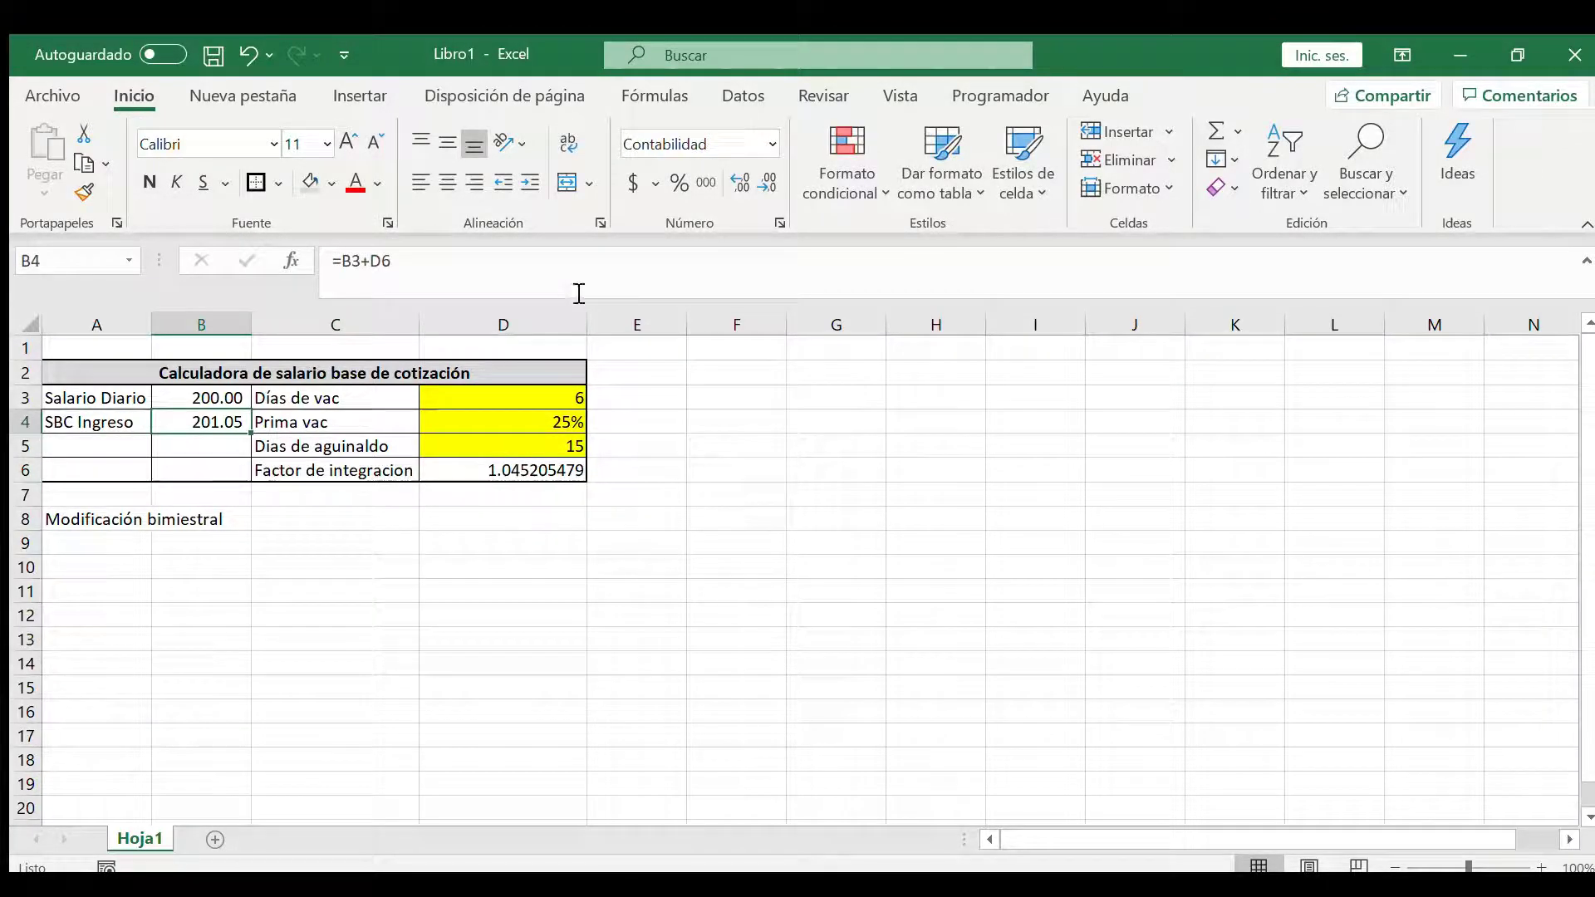
pyautogui.write('=')
pyautogui.press('Up')
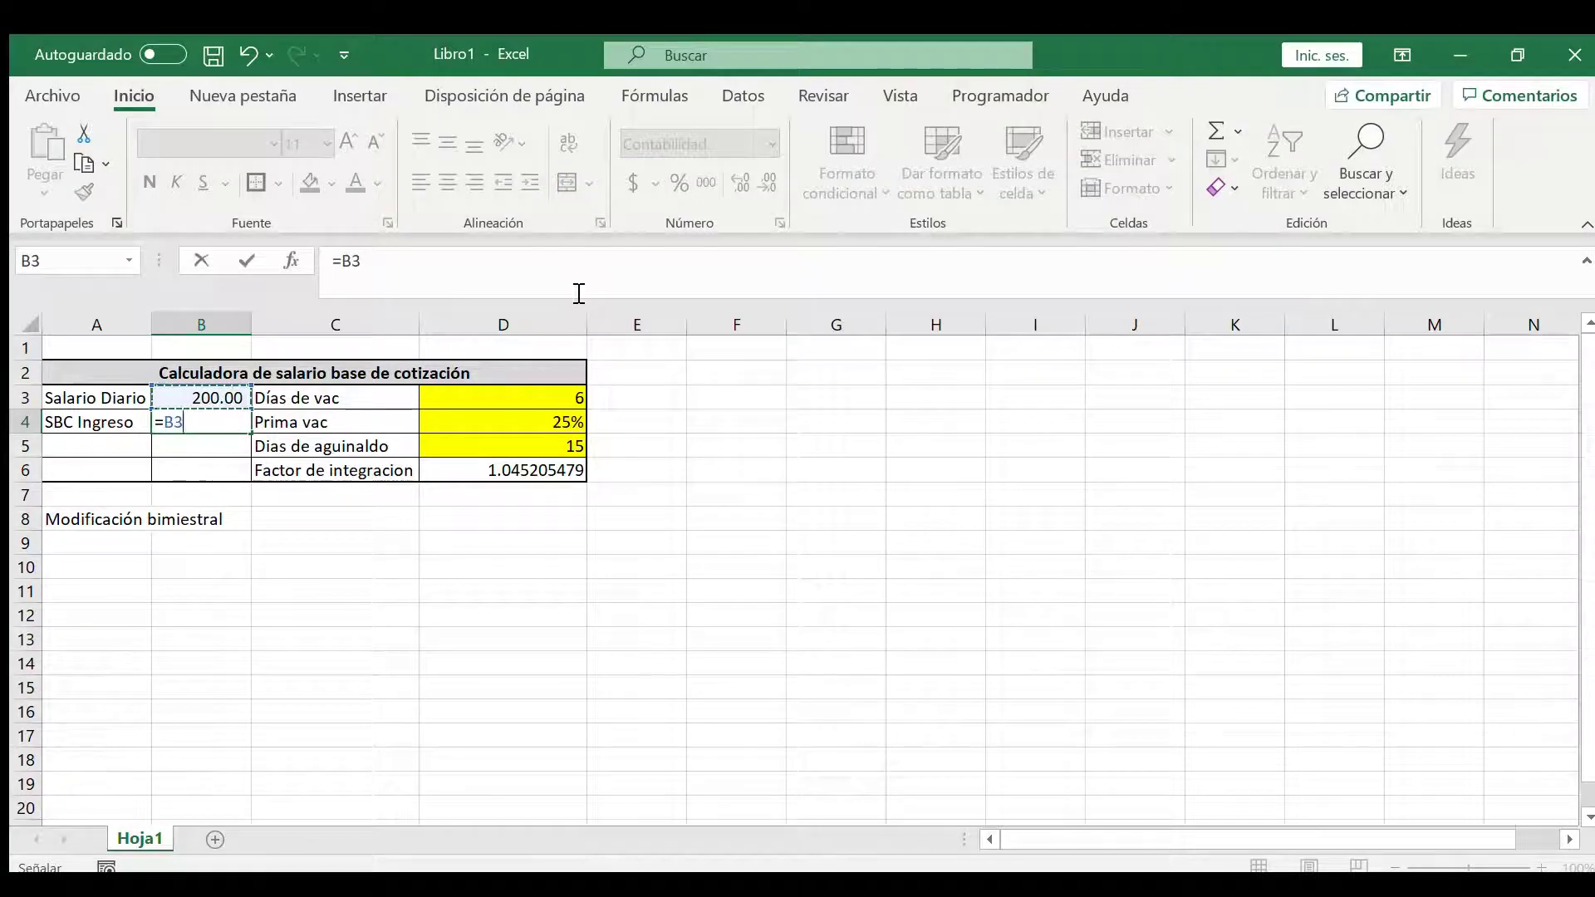
pyautogui.write('*')
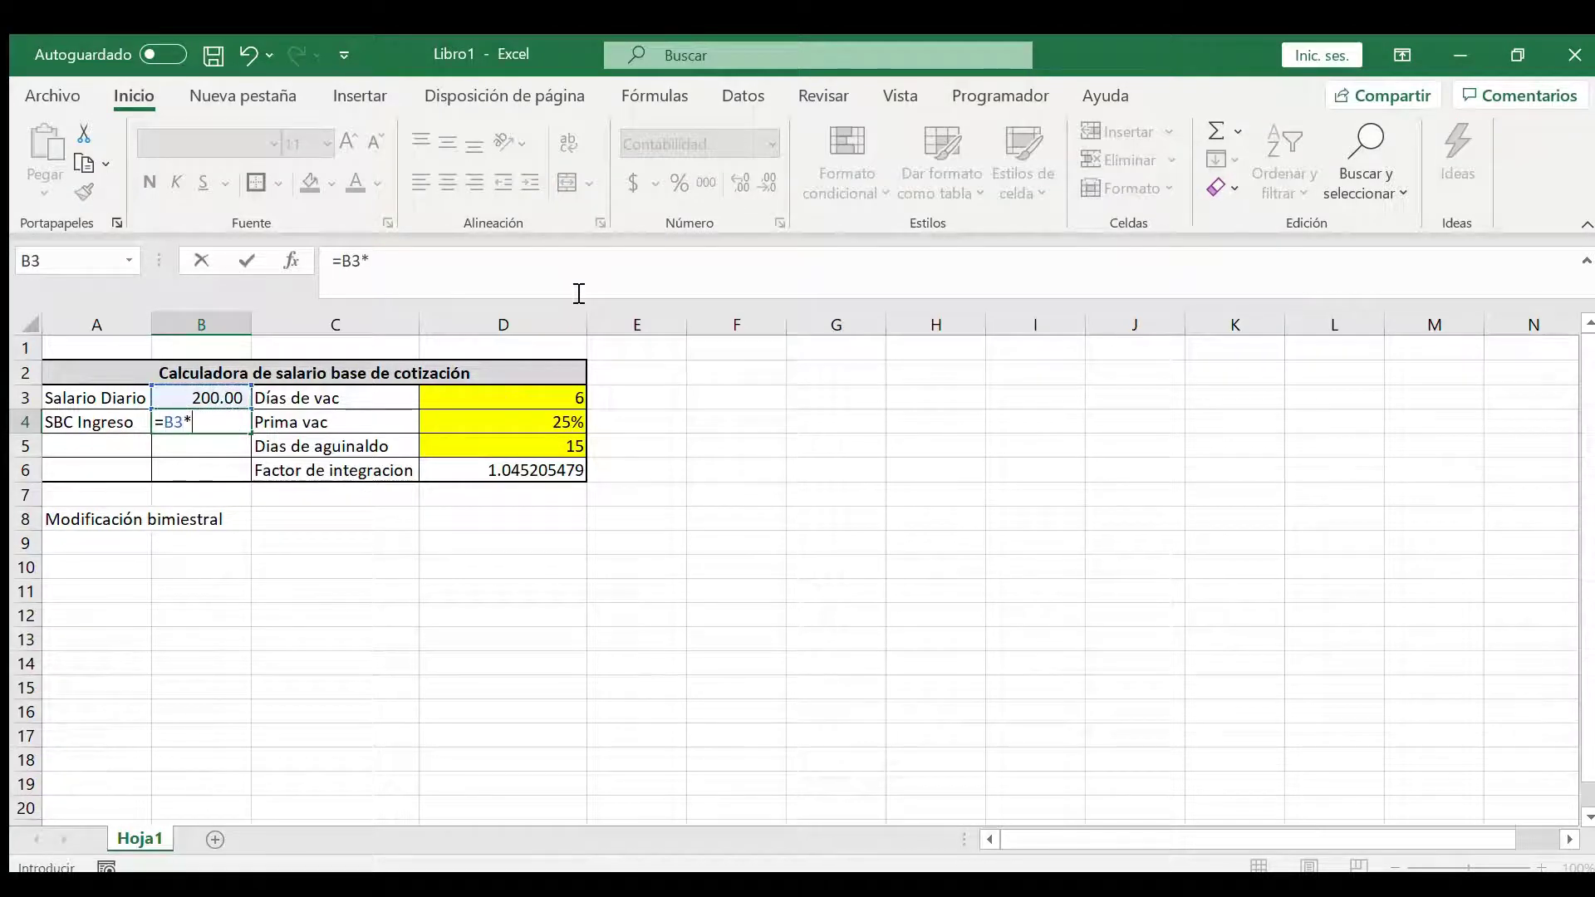
pyautogui.click(518, 471)
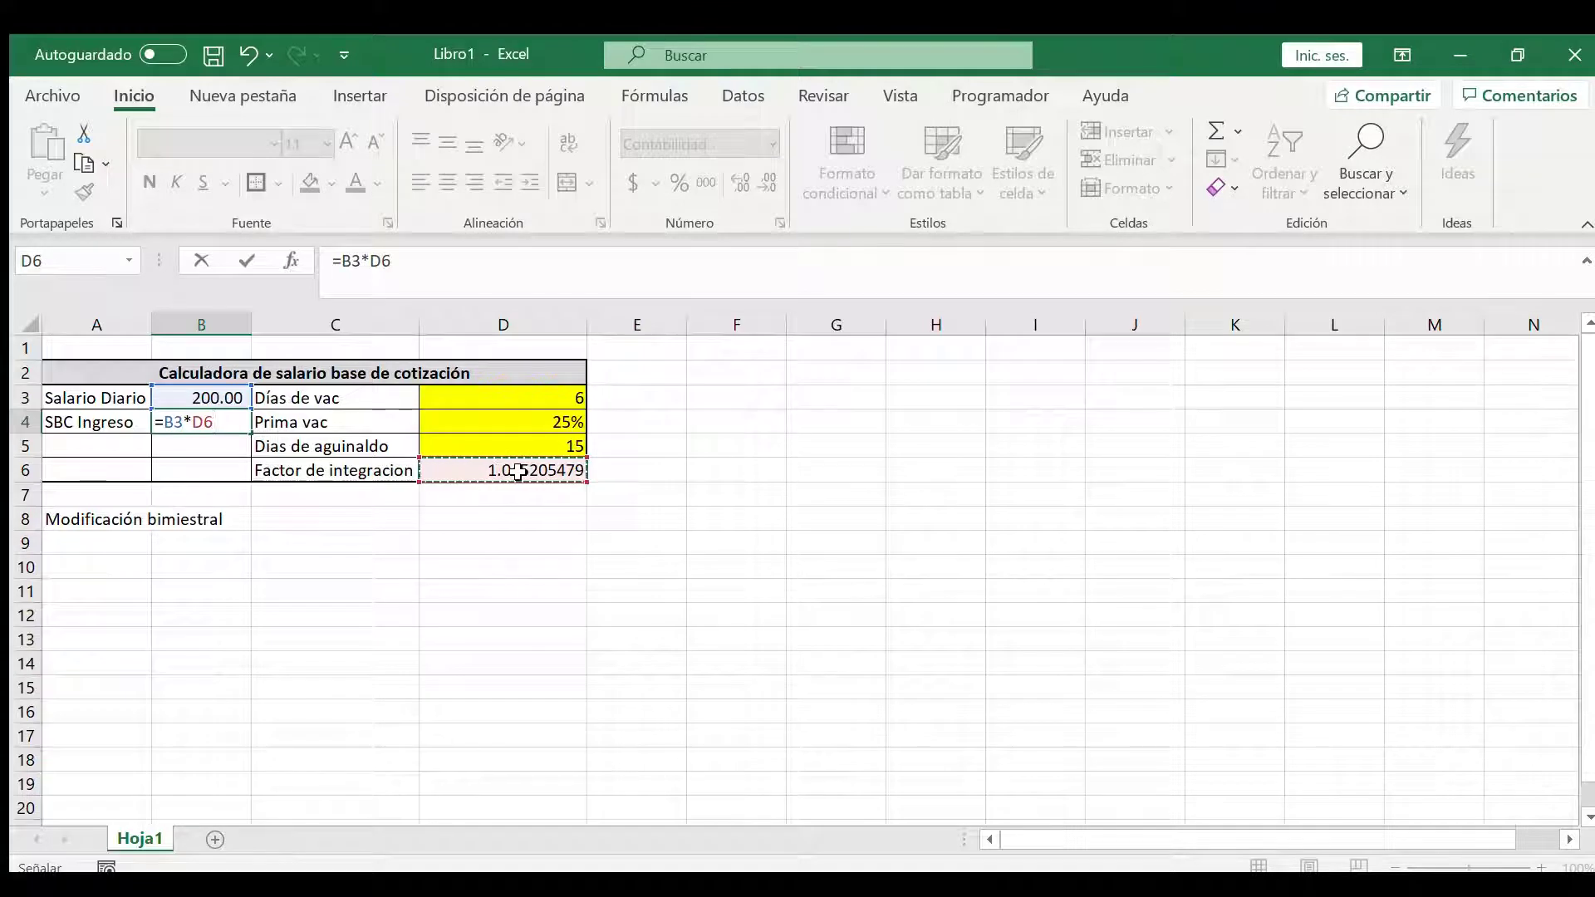
pyautogui.press('Return')
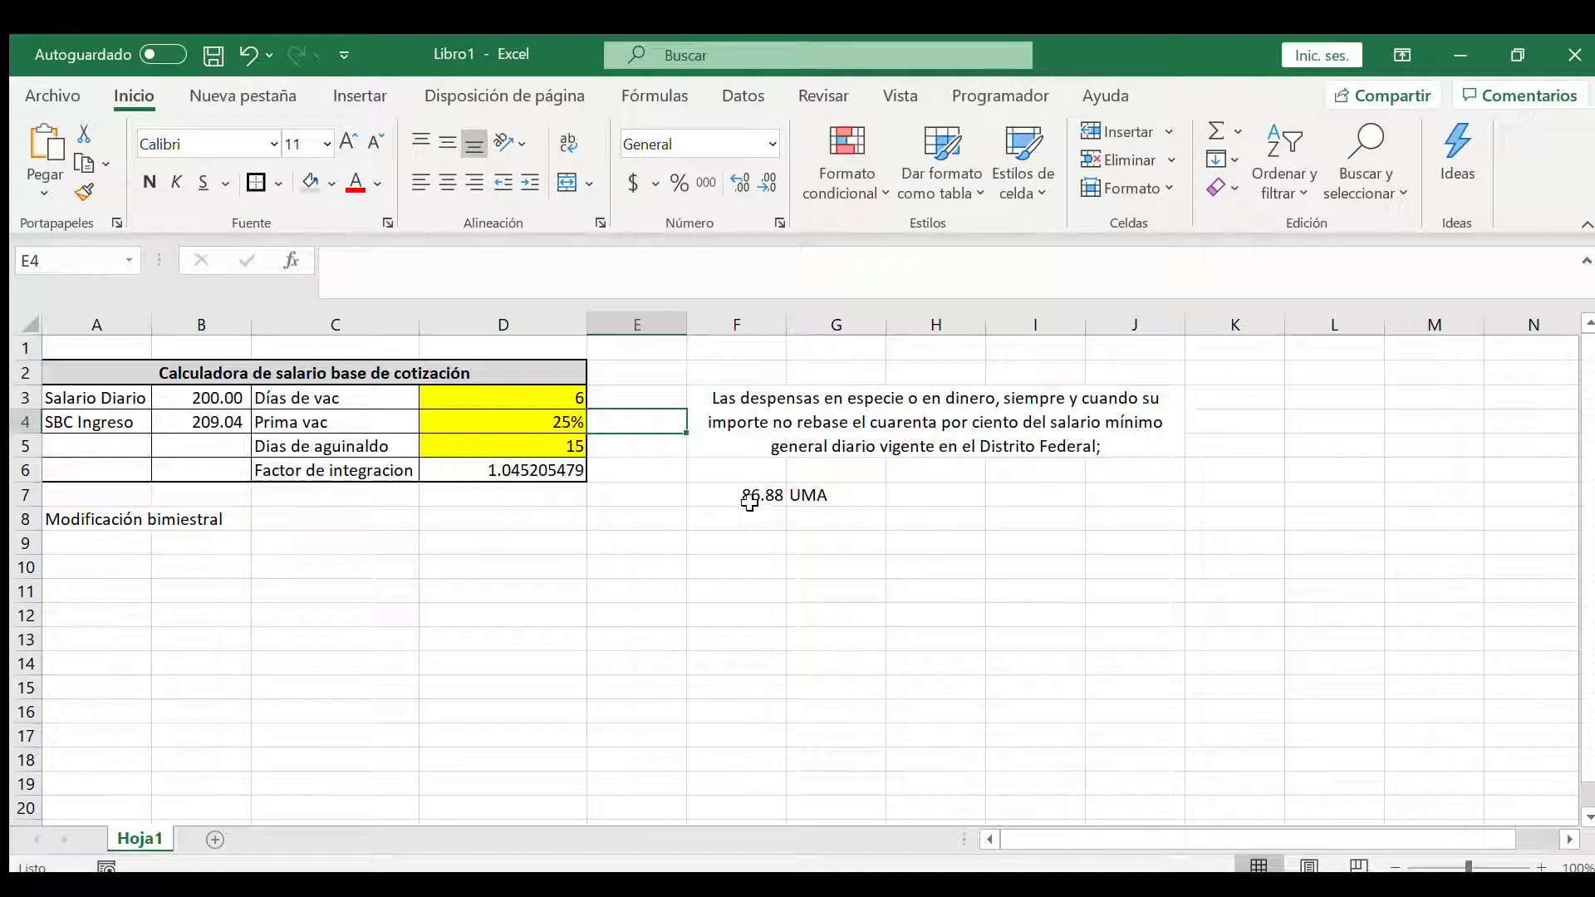
# Step: Calculate 20% of the daily salary with the formula =B3*20% in cell H7
pyautogui.click(947, 495)
pyautogui.write('=')
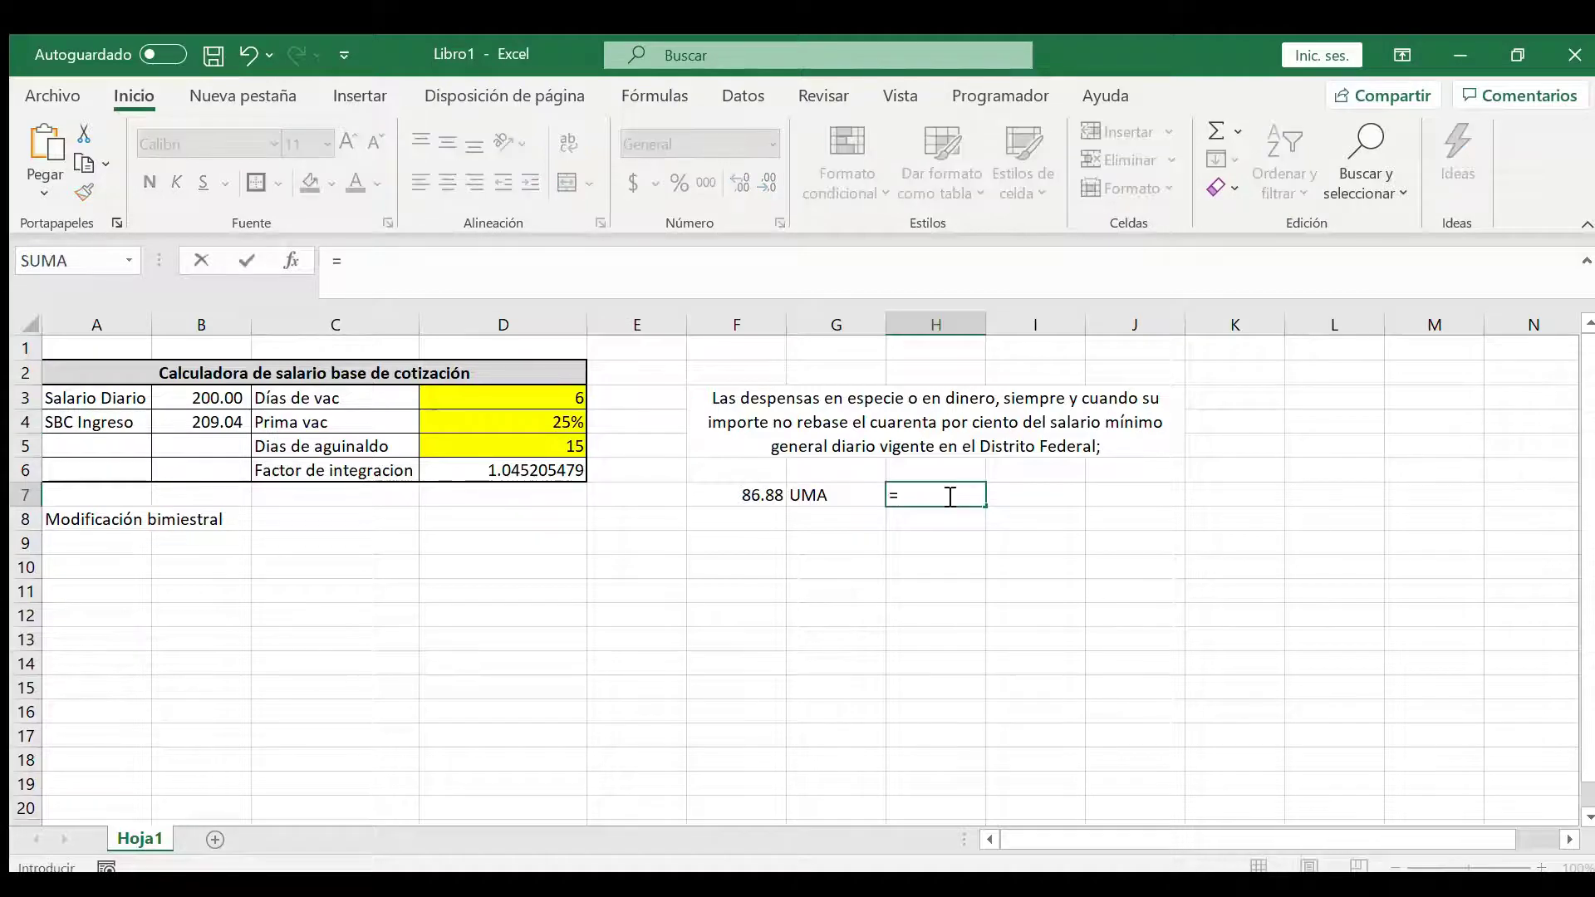
pyautogui.press('Left')
pyautogui.press('Left')
pyautogui.press('Left')
pyautogui.press('Left')
pyautogui.press('Left')
pyautogui.press('Left')
pyautogui.press('Up')
pyautogui.press('Up')
pyautogui.press('Up')
pyautogui.press('Up')
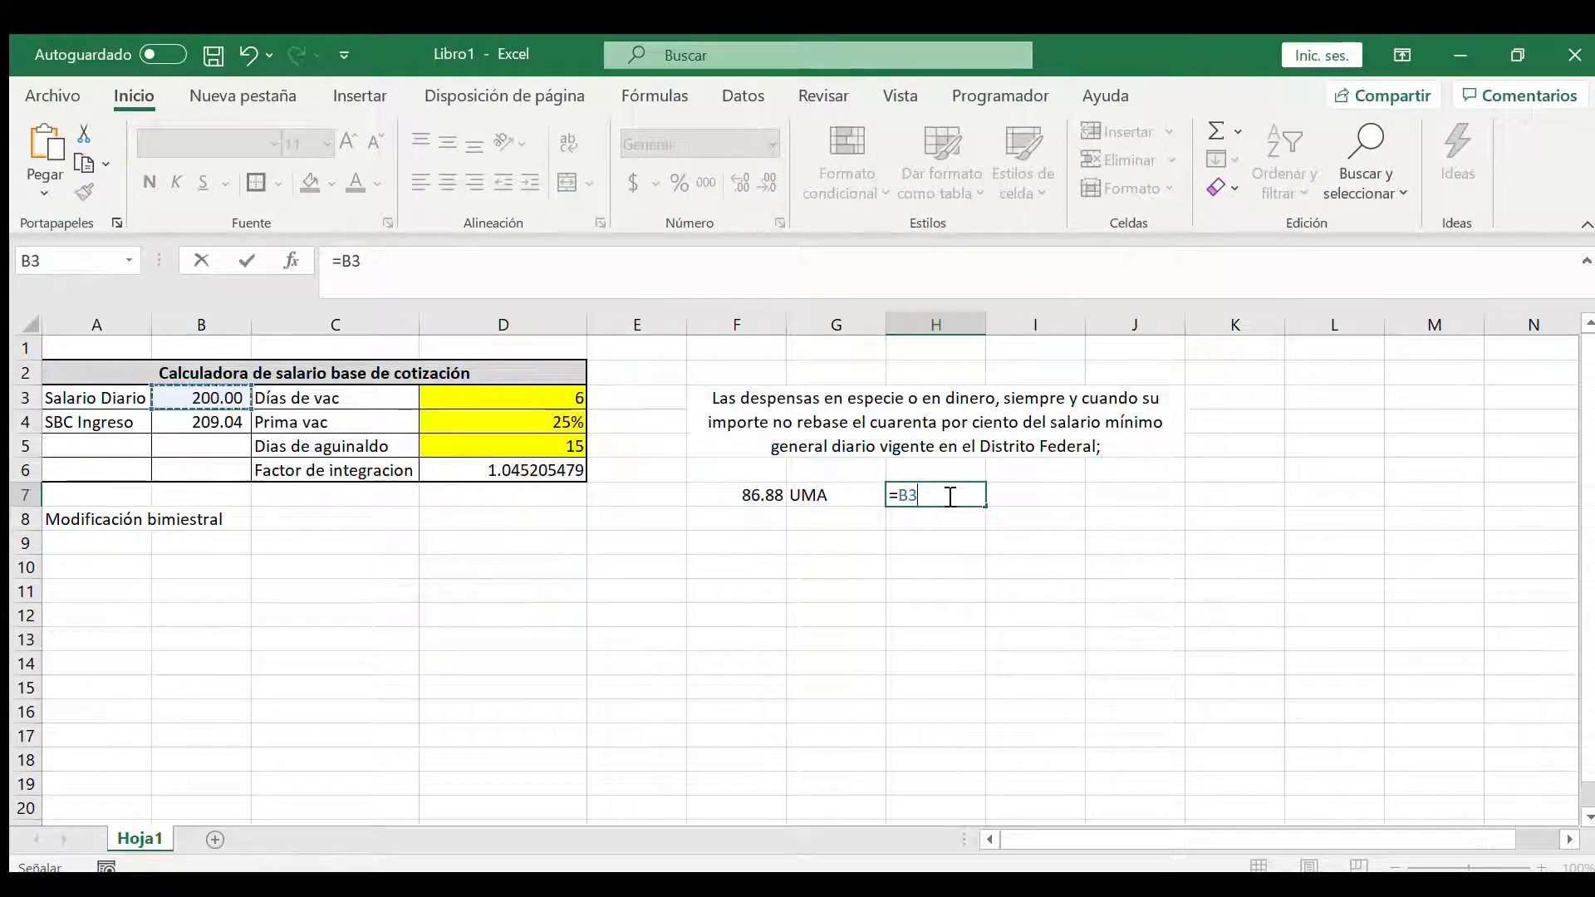
pyautogui.write('*20%')
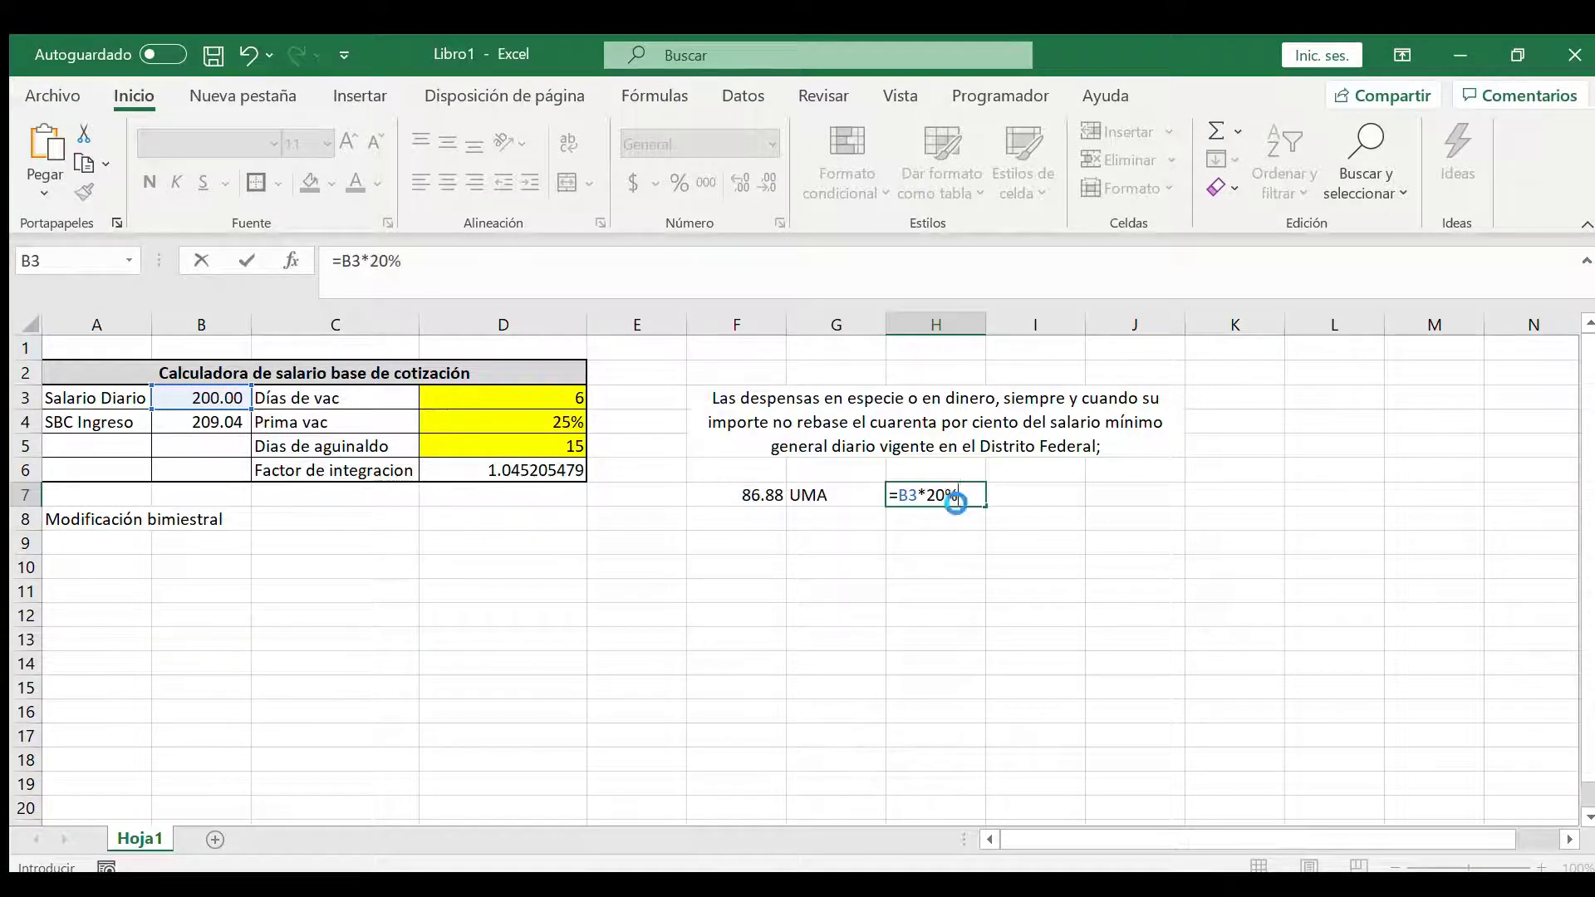
pyautogui.press('Return')
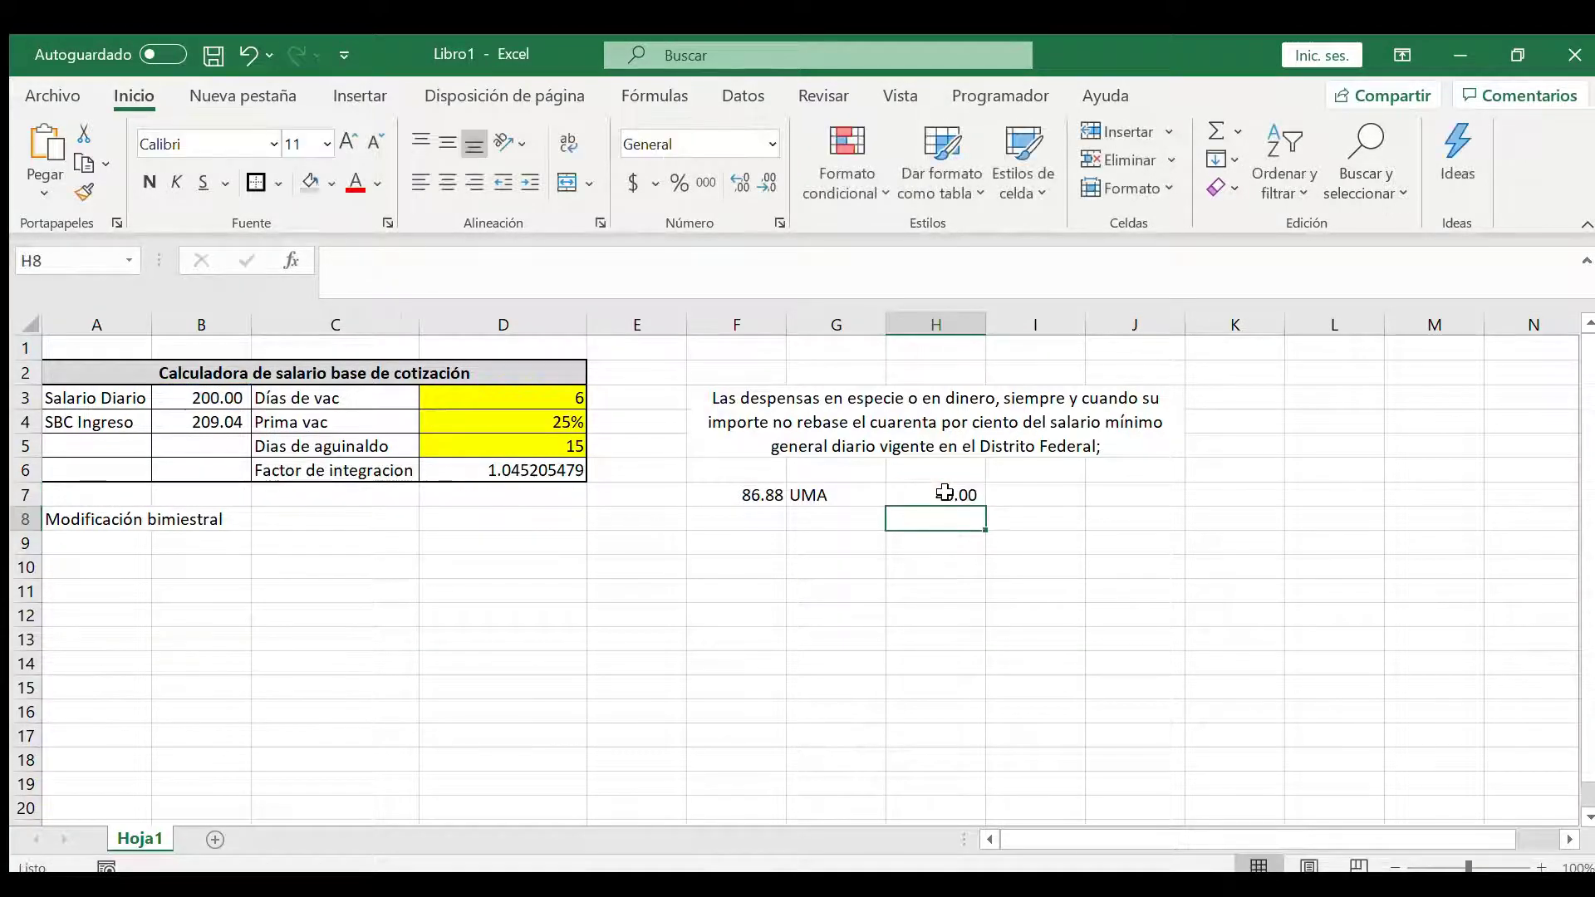
# Step: Calculate 40% of the UMA value with the formula =F7*40% in cell I7
pyautogui.click(935, 494)
pyautogui.press('Right')
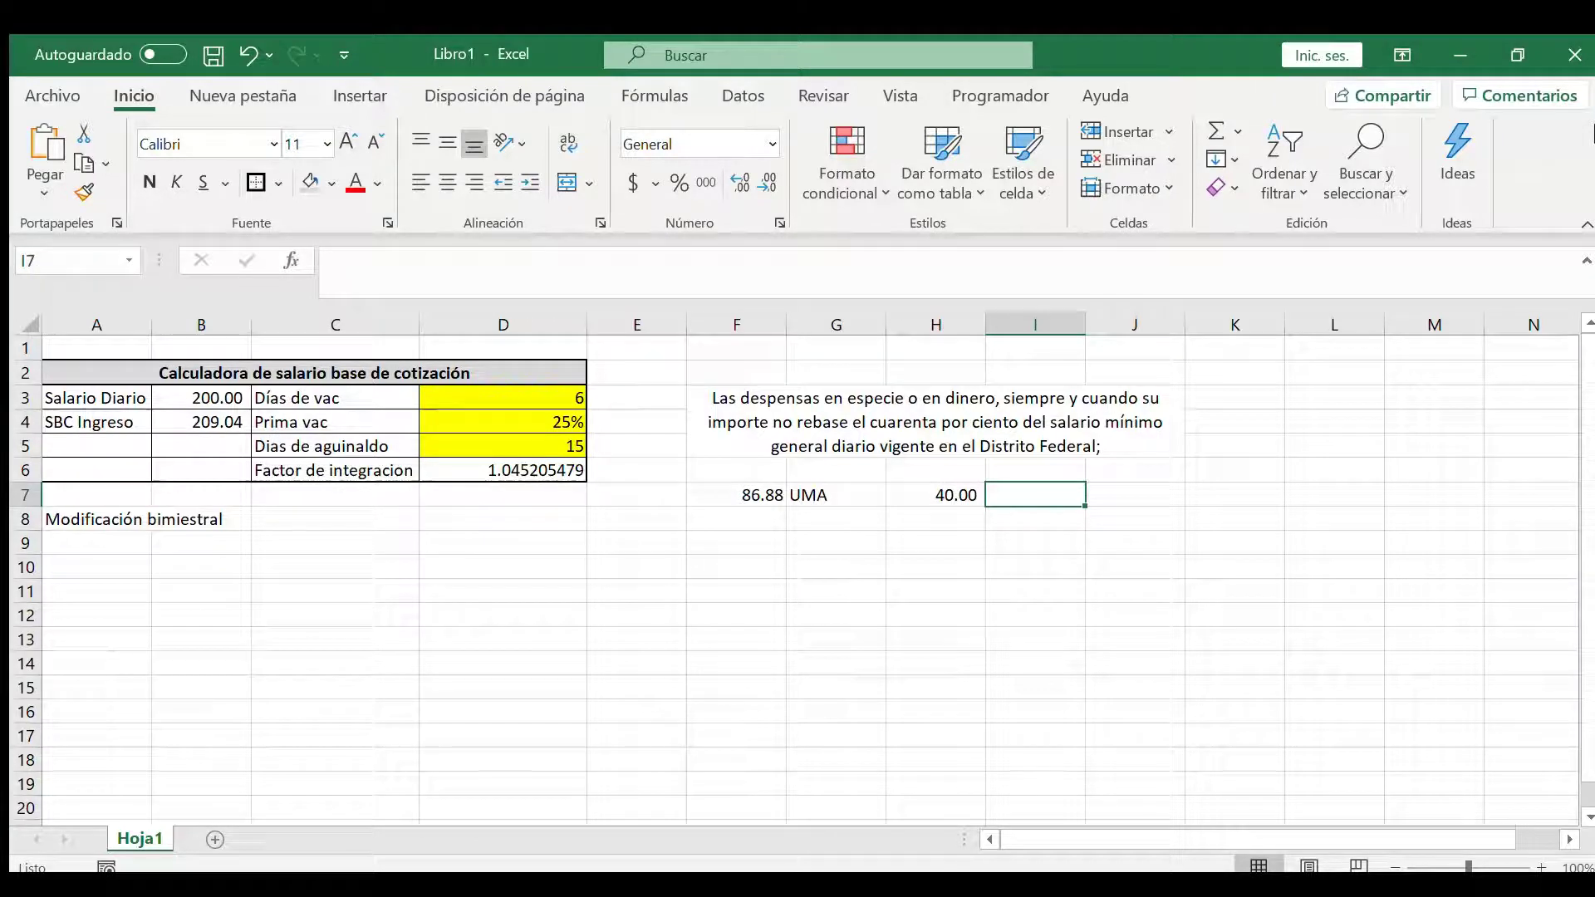
pyautogui.write('=')
pyautogui.press('Left')
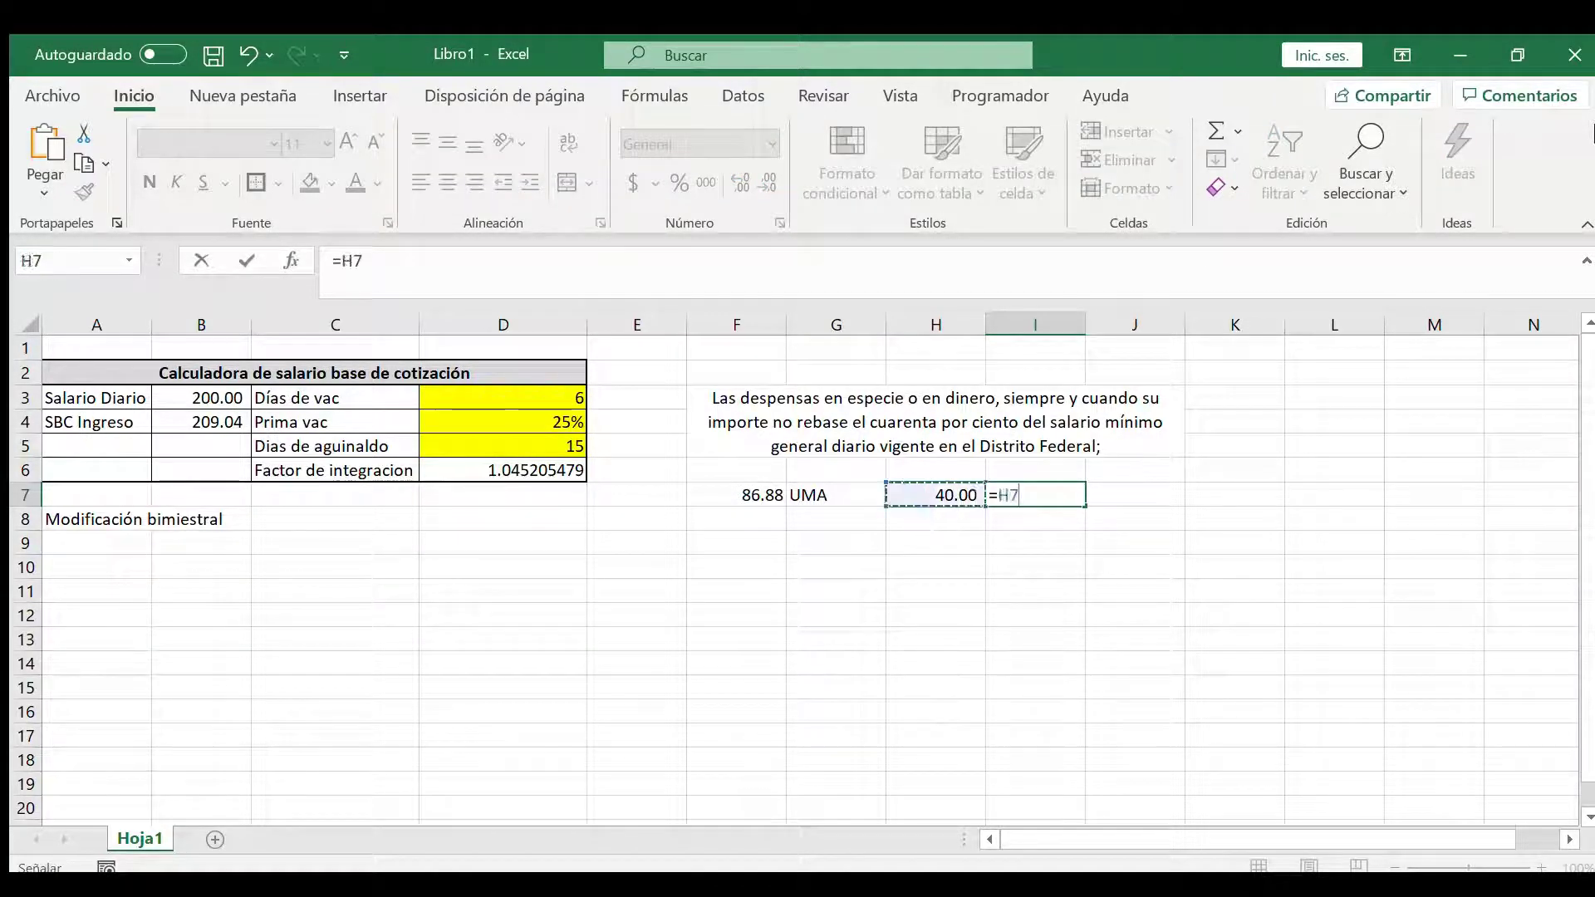
pyautogui.press('Left')
pyautogui.press('Left')
pyautogui.write('*')
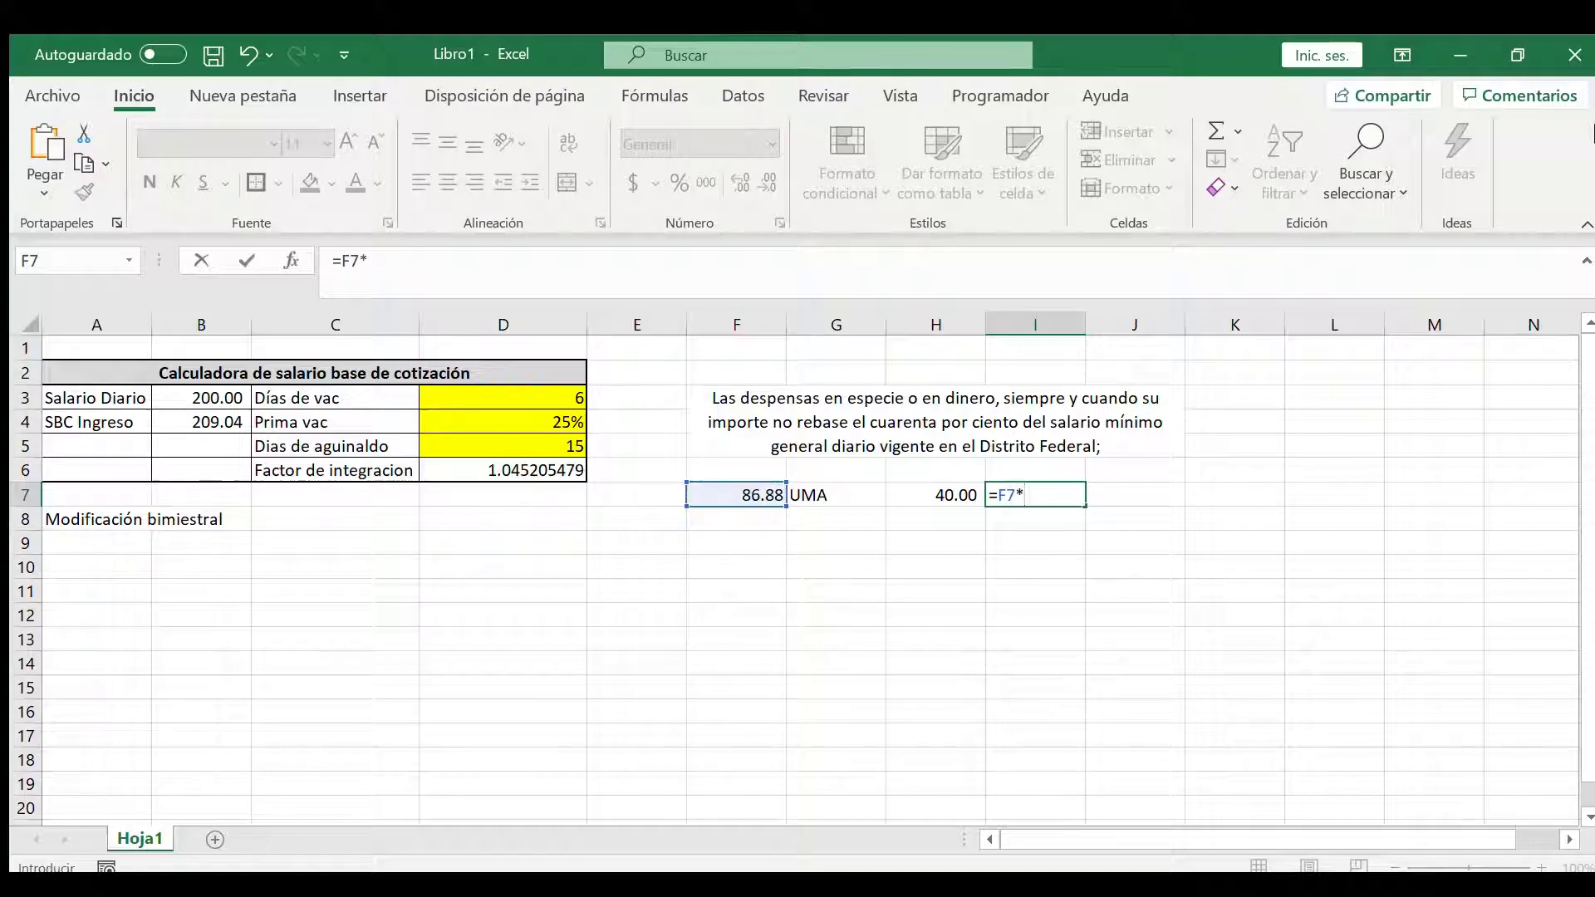
pyautogui.write('$')
pyautogui.press('BackSpace')
pyautogui.write('40%')
pyautogui.press('Return')
pyautogui.press('Up')
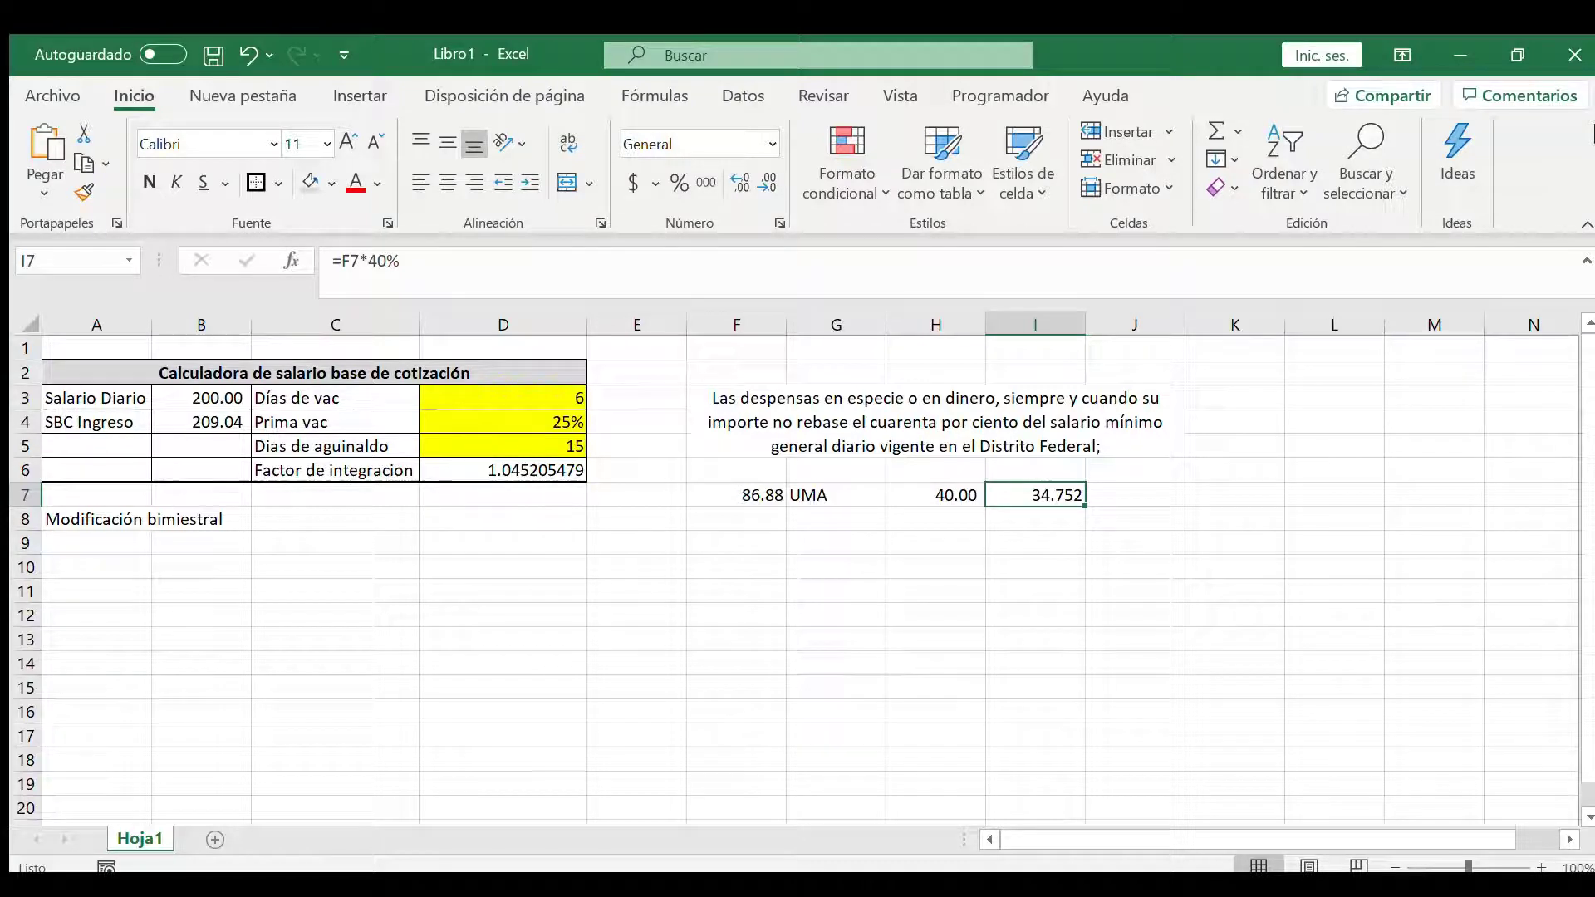
pyautogui.press('Right')
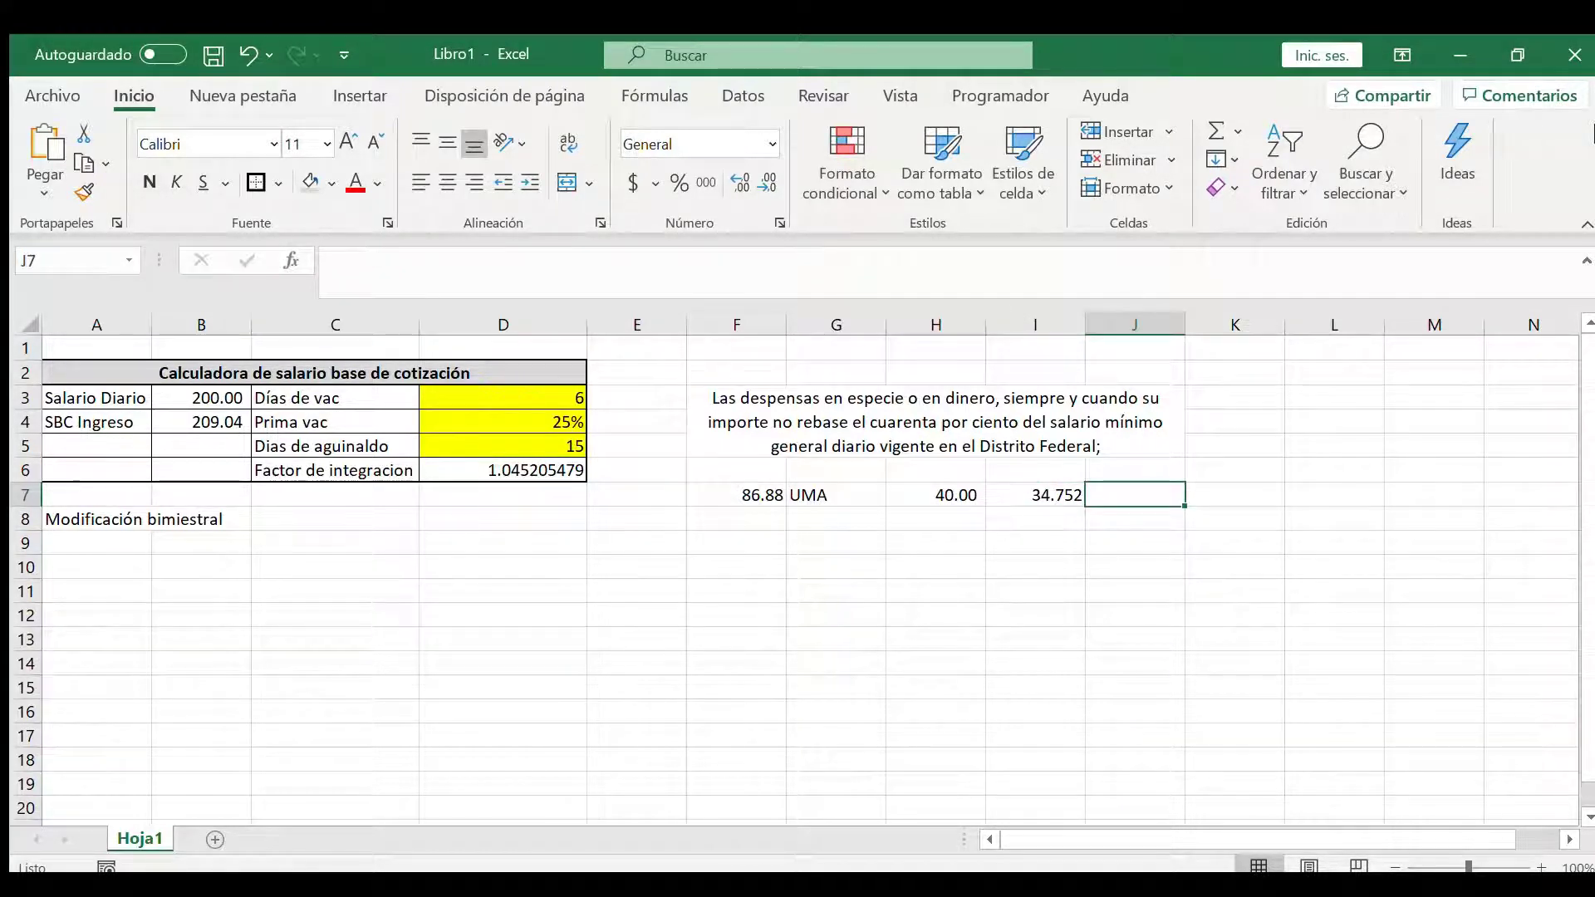
# Step: Subtract the UMA exemption from the voucher amount with the formula =H7-I7 in cell J7
pyautogui.write('=')
pyautogui.press('Left')
pyautogui.press('Left')
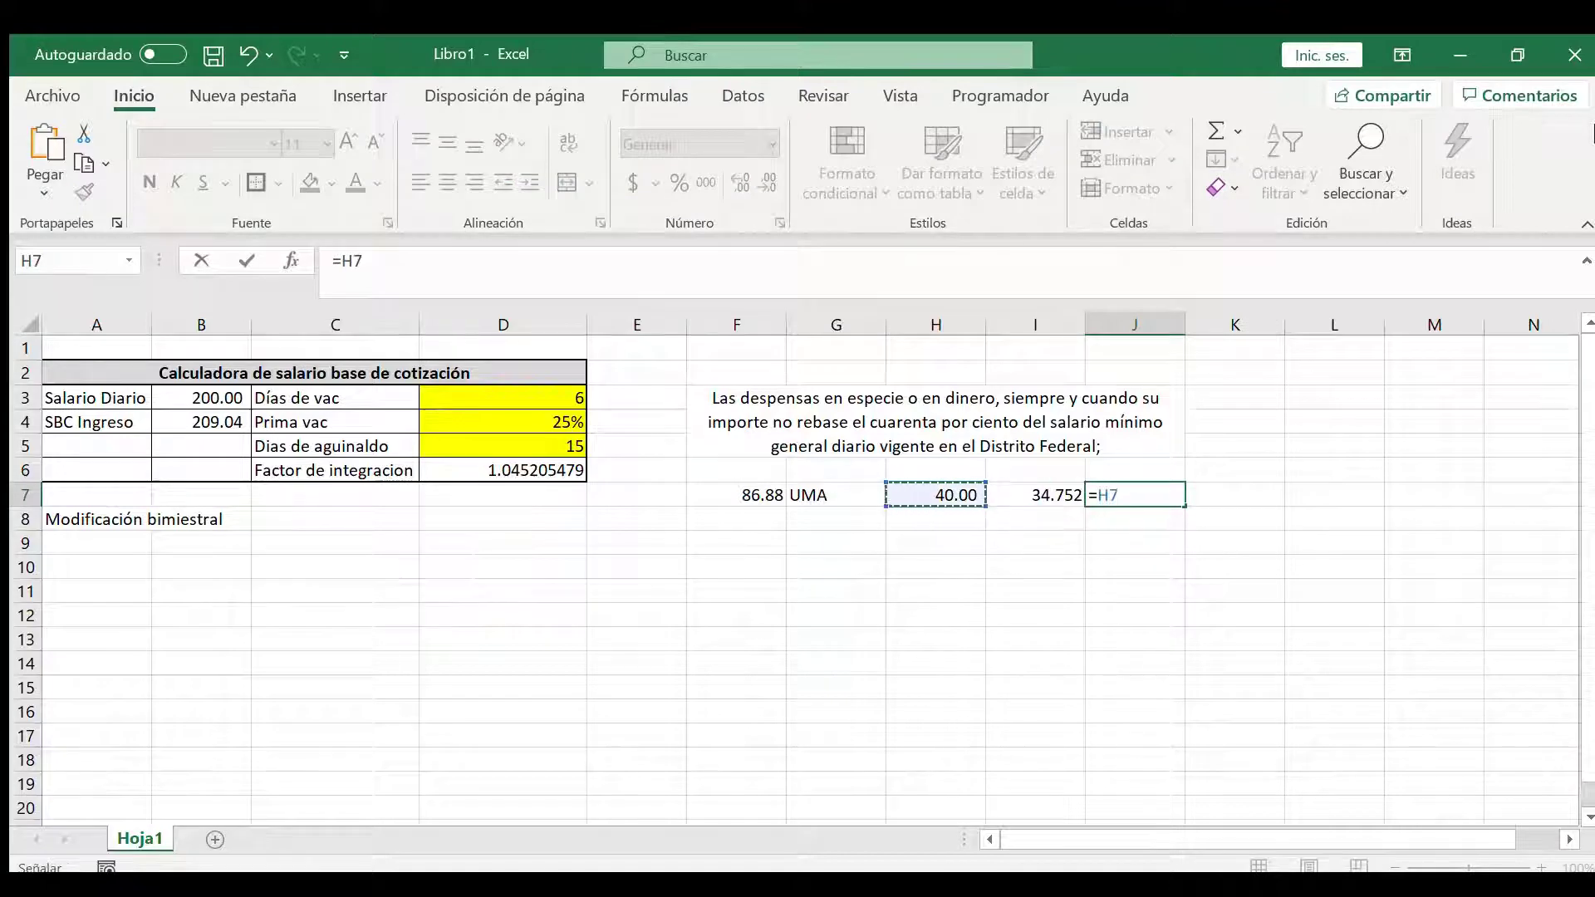
pyautogui.write('-')
pyautogui.press('Left')
pyautogui.hotkey('ctrl', 'Return')
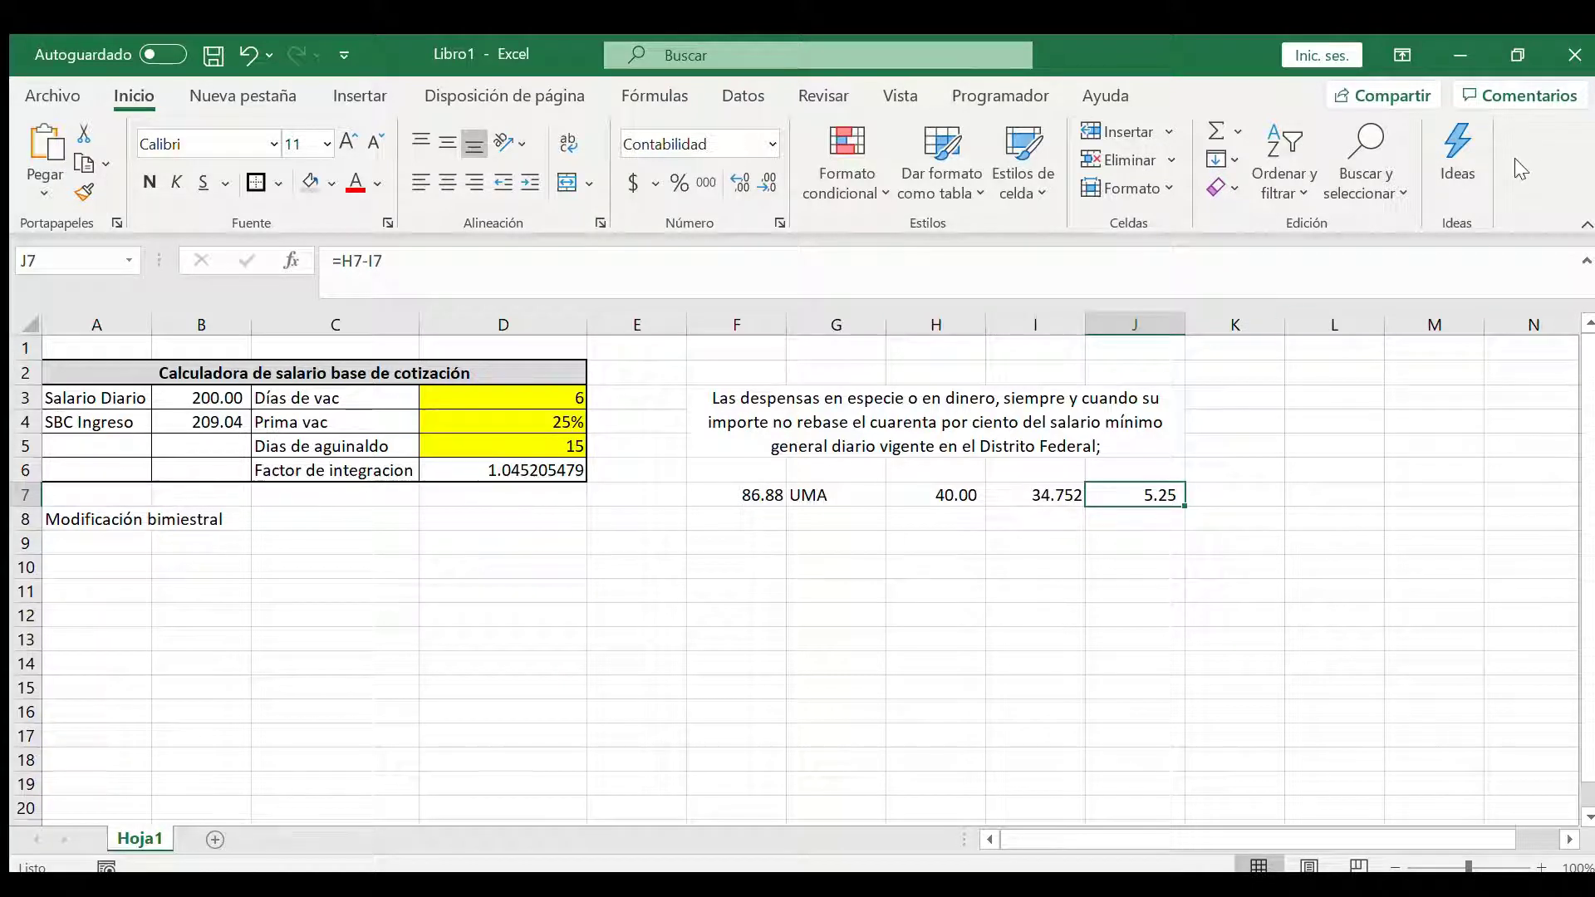
# Step: Remove the legal text about despensas above the UMA calculation and insert a blank row above Factor de integracion
pyautogui.hotkey('ctrl', 'z')
pyautogui.click(844, 516)
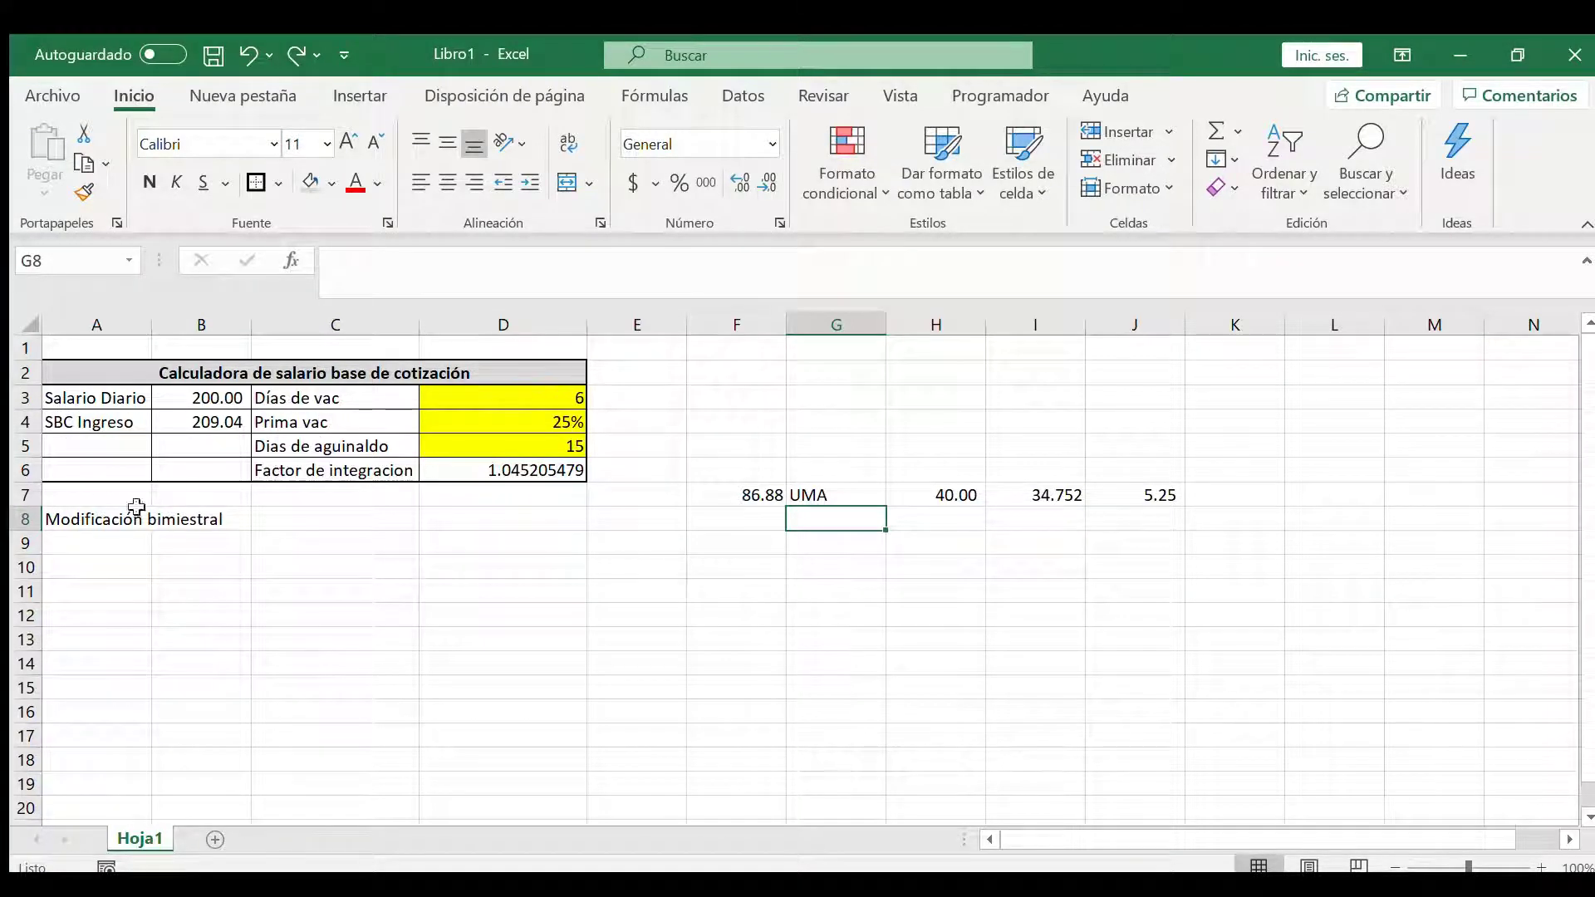
pyautogui.click(37, 480)
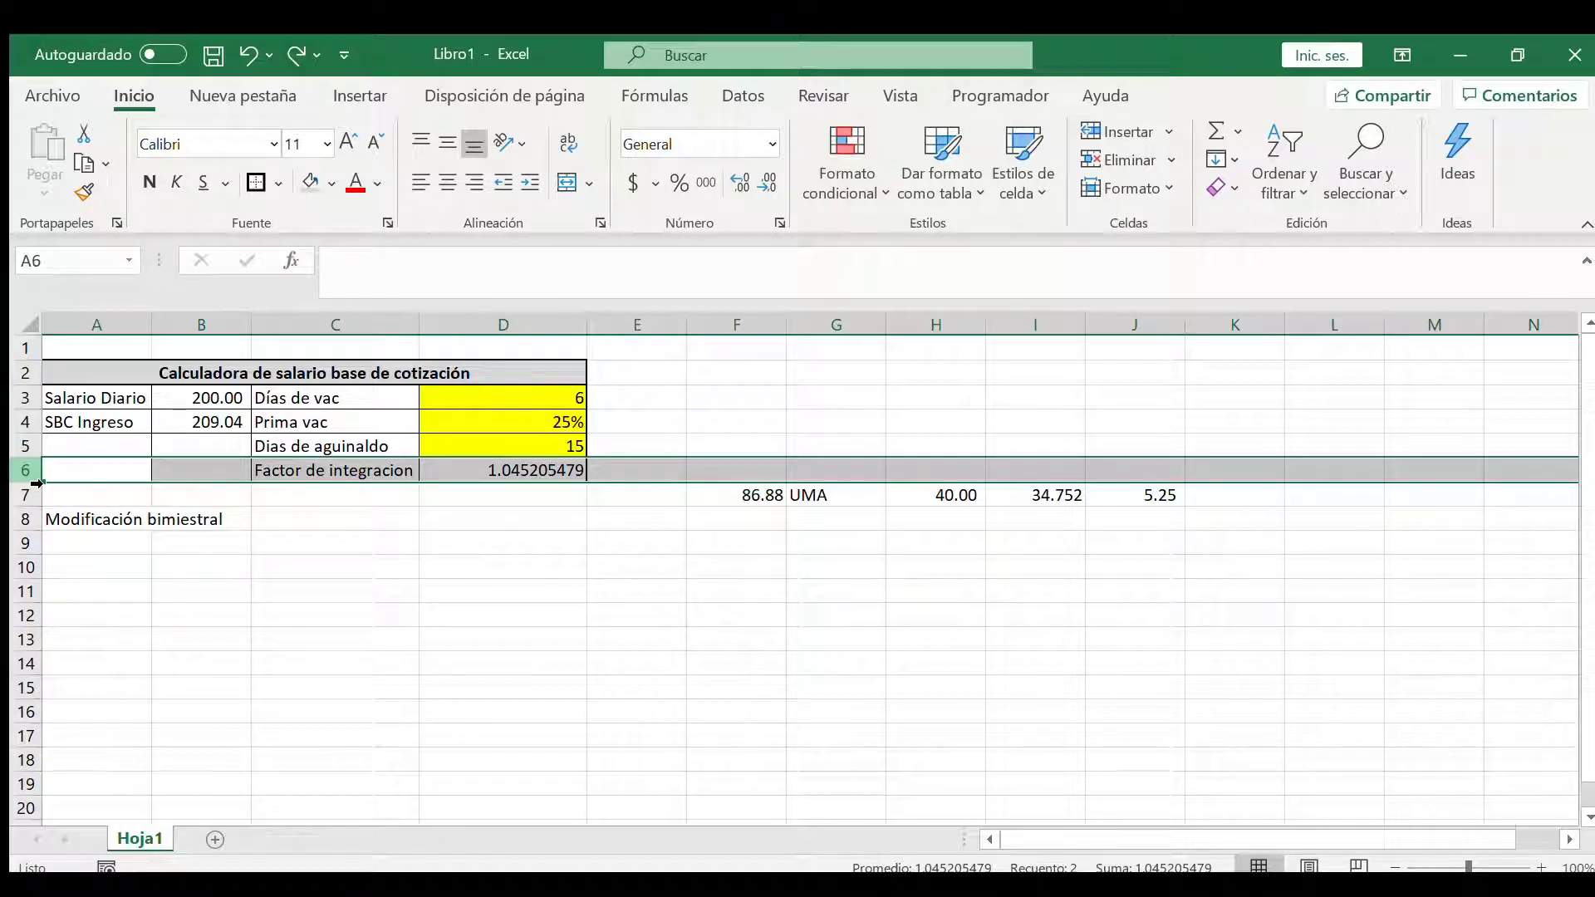
pyautogui.hotkey('ctrl', '+')
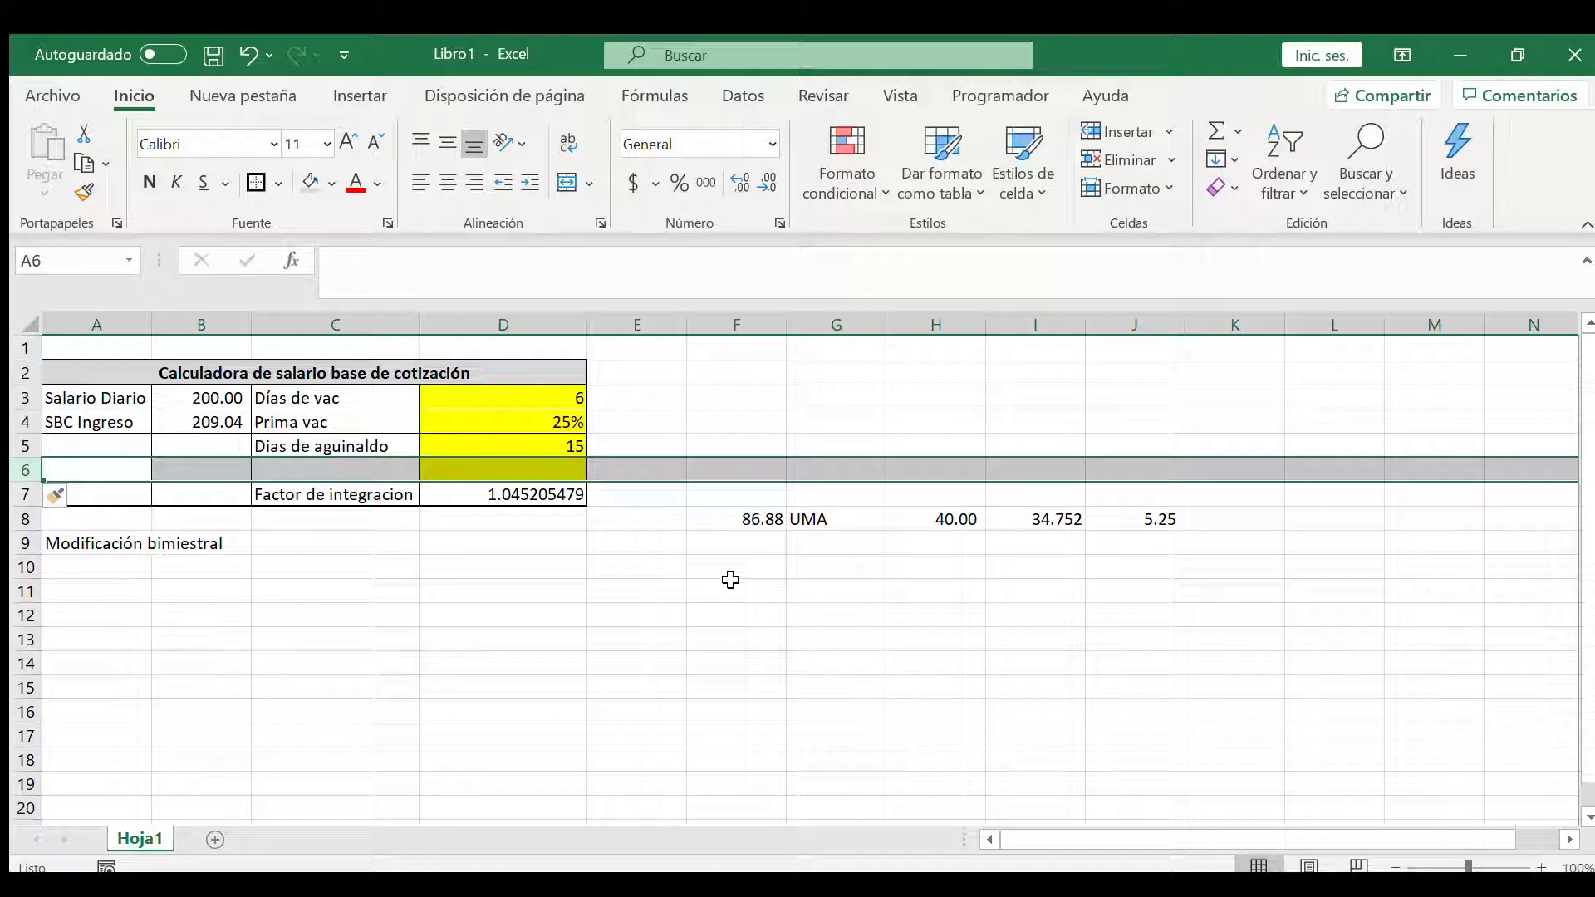
# Step: Label the new row in cell C6 as Vales despensa
pyautogui.click(342, 471)
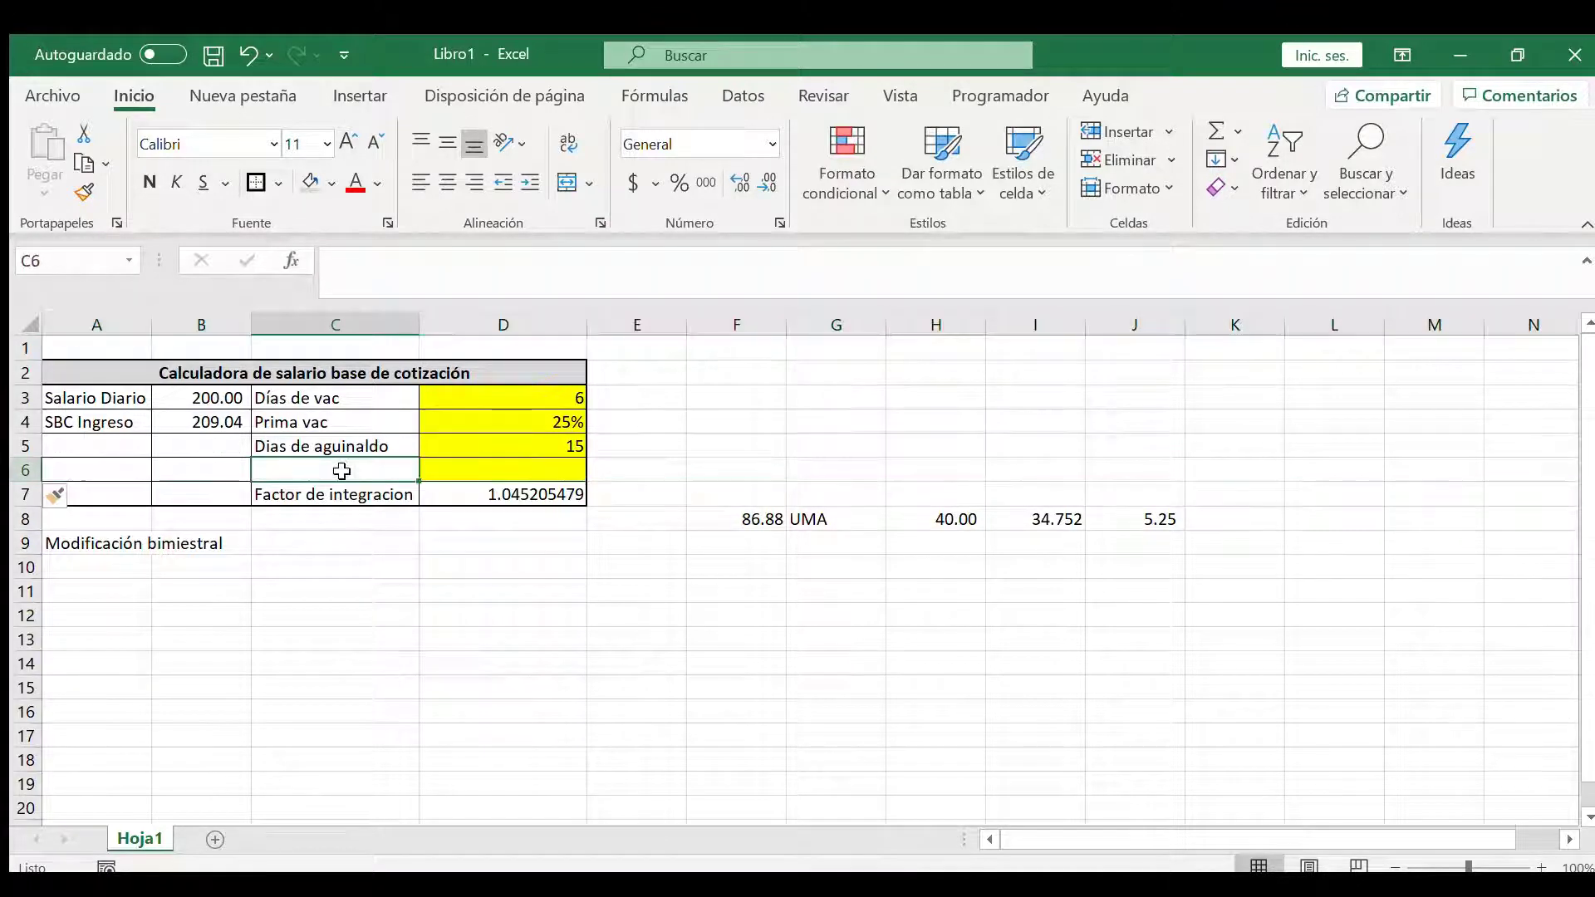
pyautogui.write('VA')
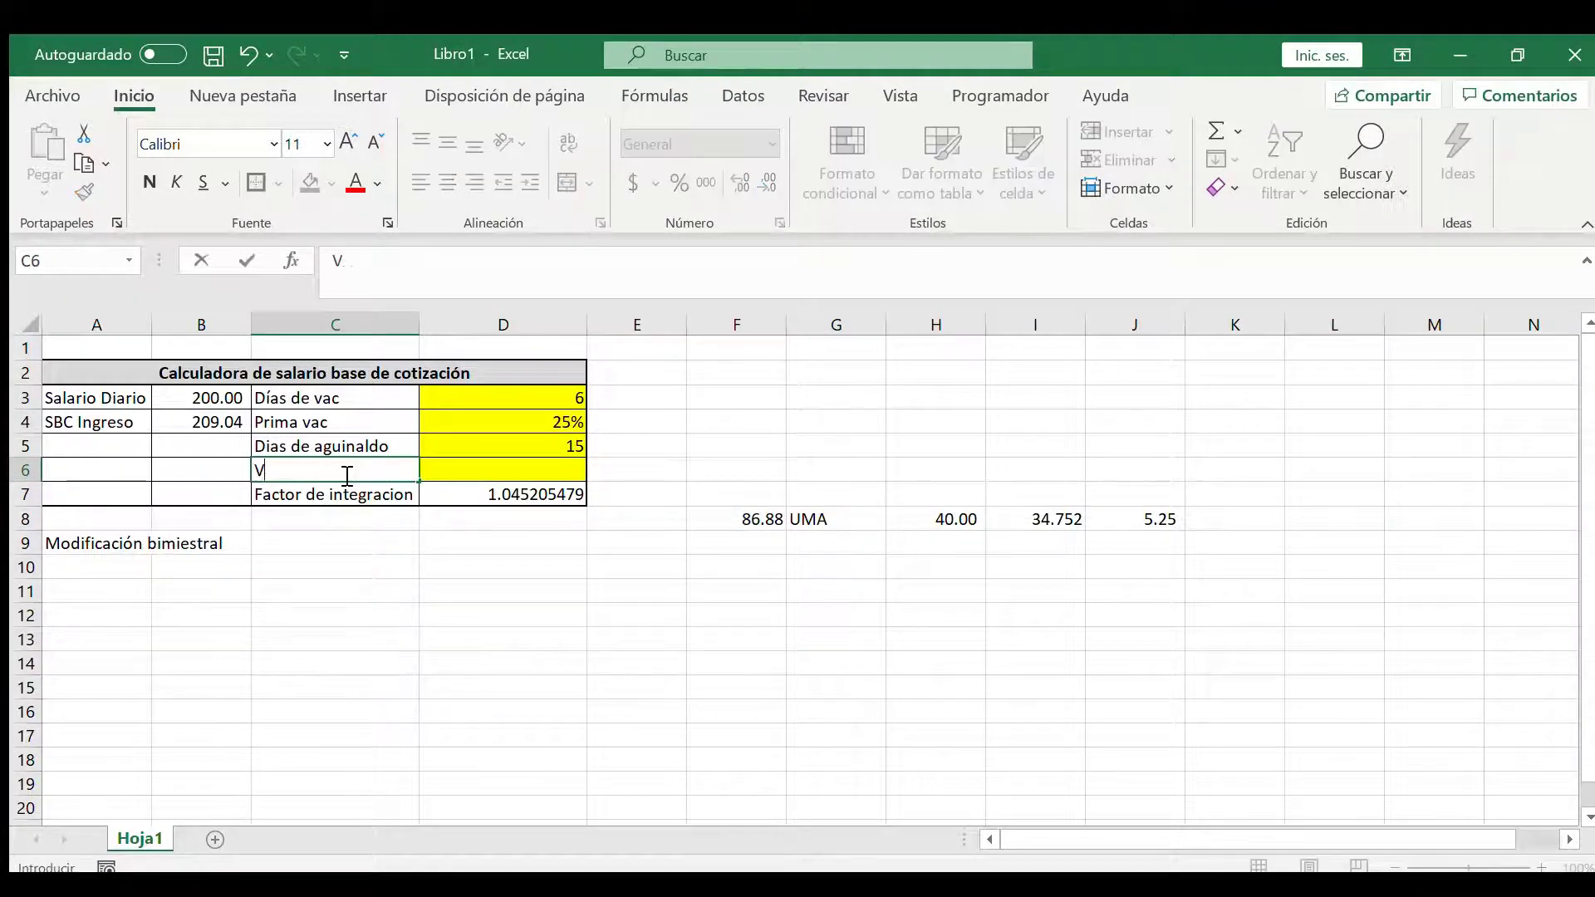
pyautogui.press('BackSpace')
pyautogui.write('Ingres')
pyautogui.press('BackSpace')
pyautogui.press('BackSpace')
pyautogui.write('al')
pyautogui.press('BackSpace')
pyautogui.press('BackSpace')
pyautogui.press('BackSpace')
pyautogui.write('ales despensa')
pyautogui.press('Return')
pyautogui.click(342, 471)
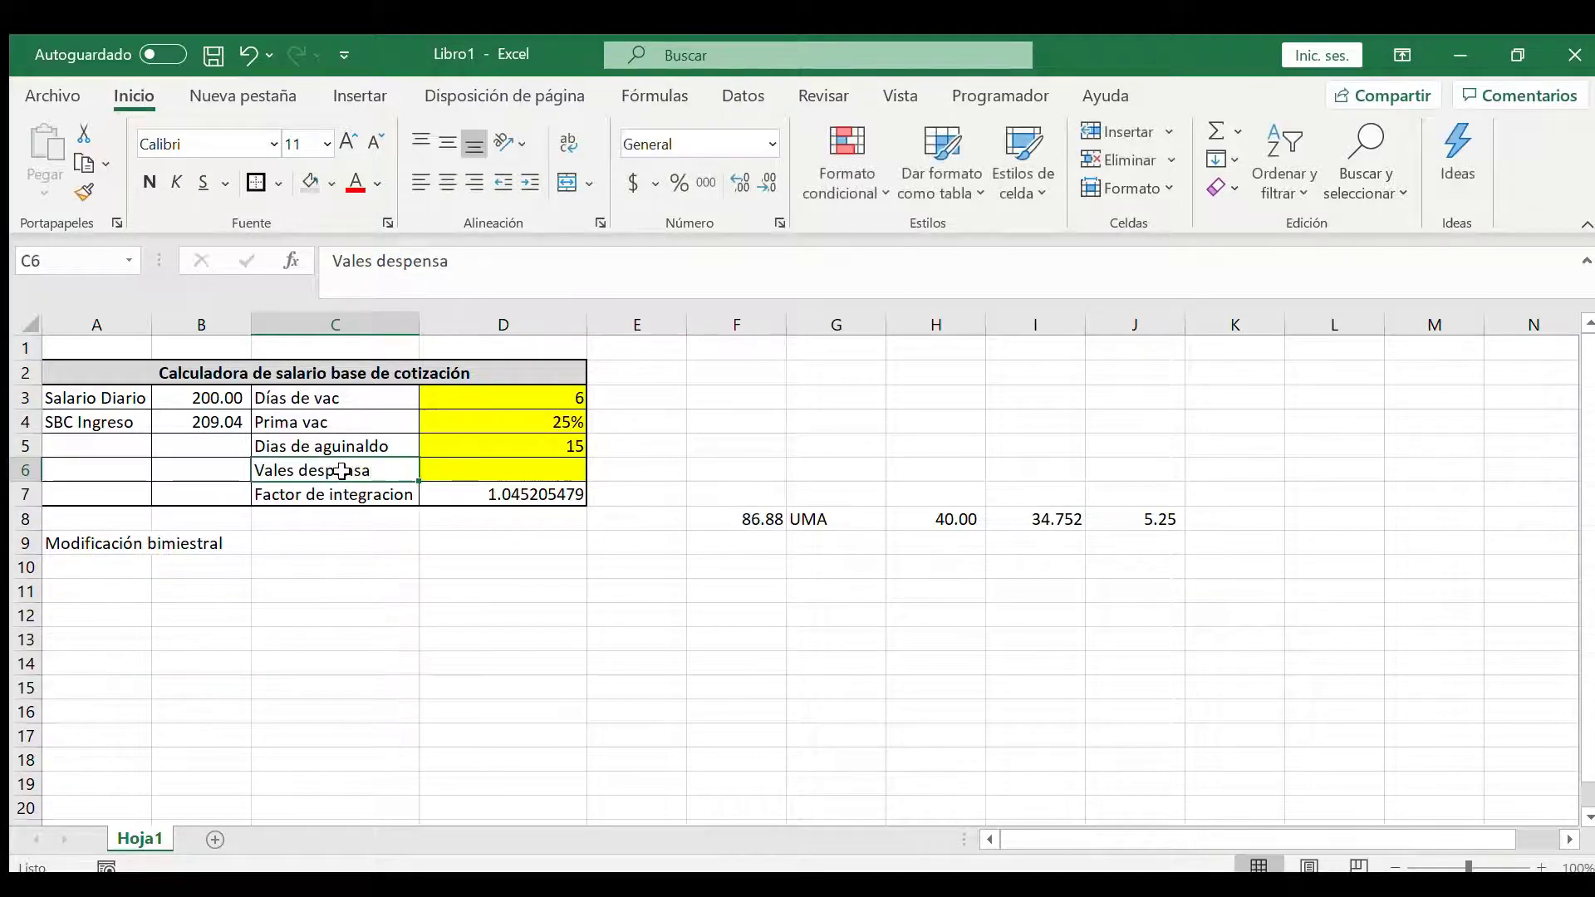
# Step: Enter 20% as the Vales despensa value in cell D6
pyautogui.press('Right')
pyautogui.write('20')
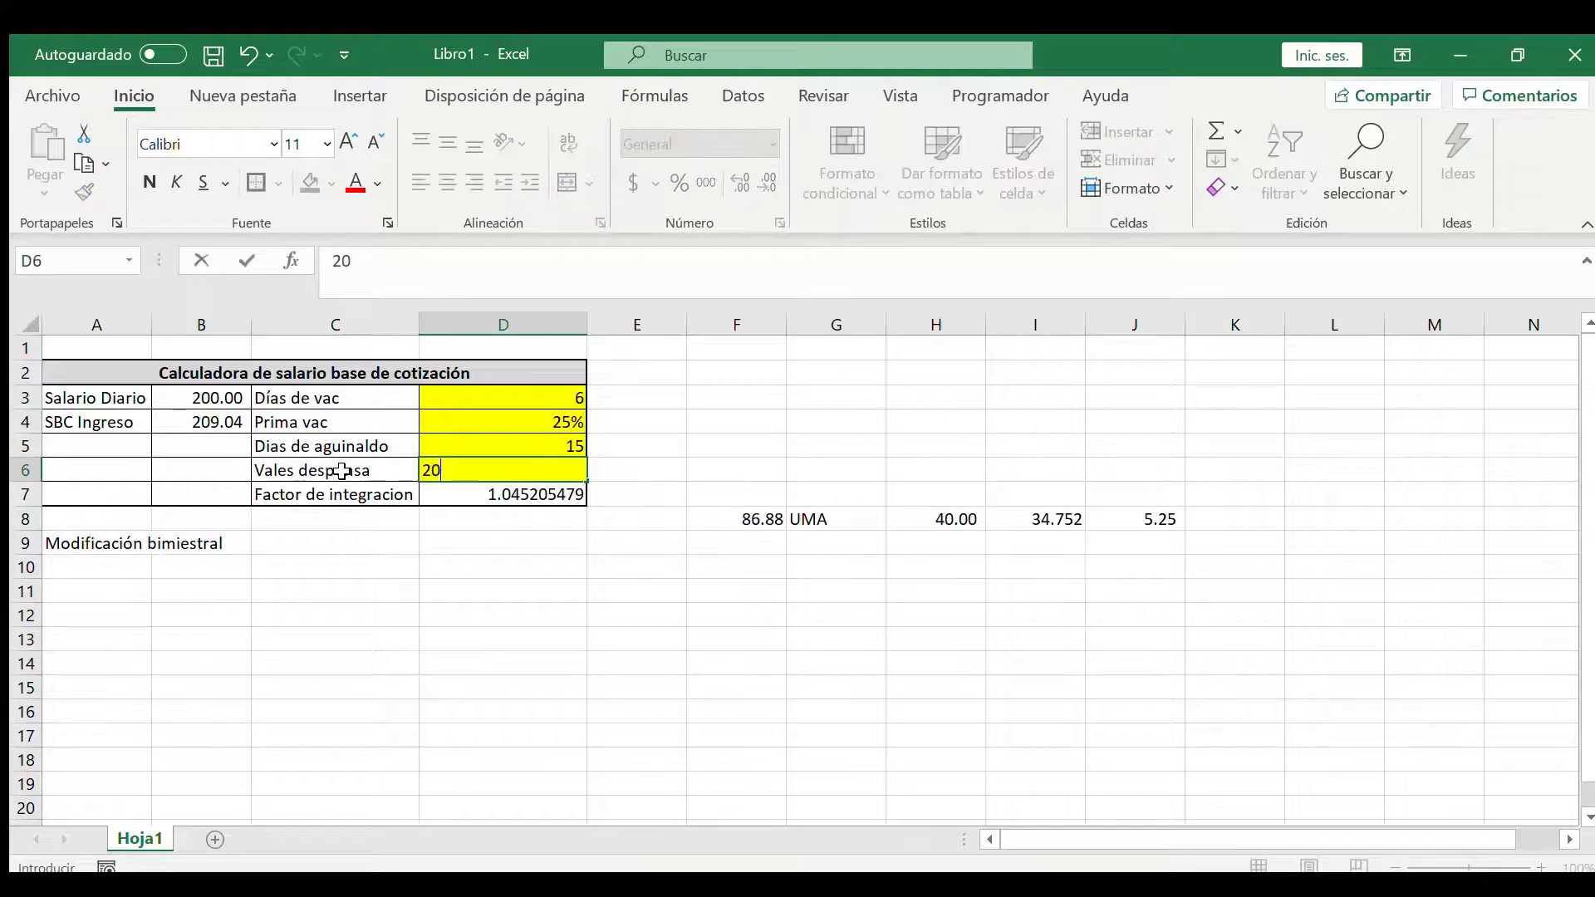
pyautogui.write('%')
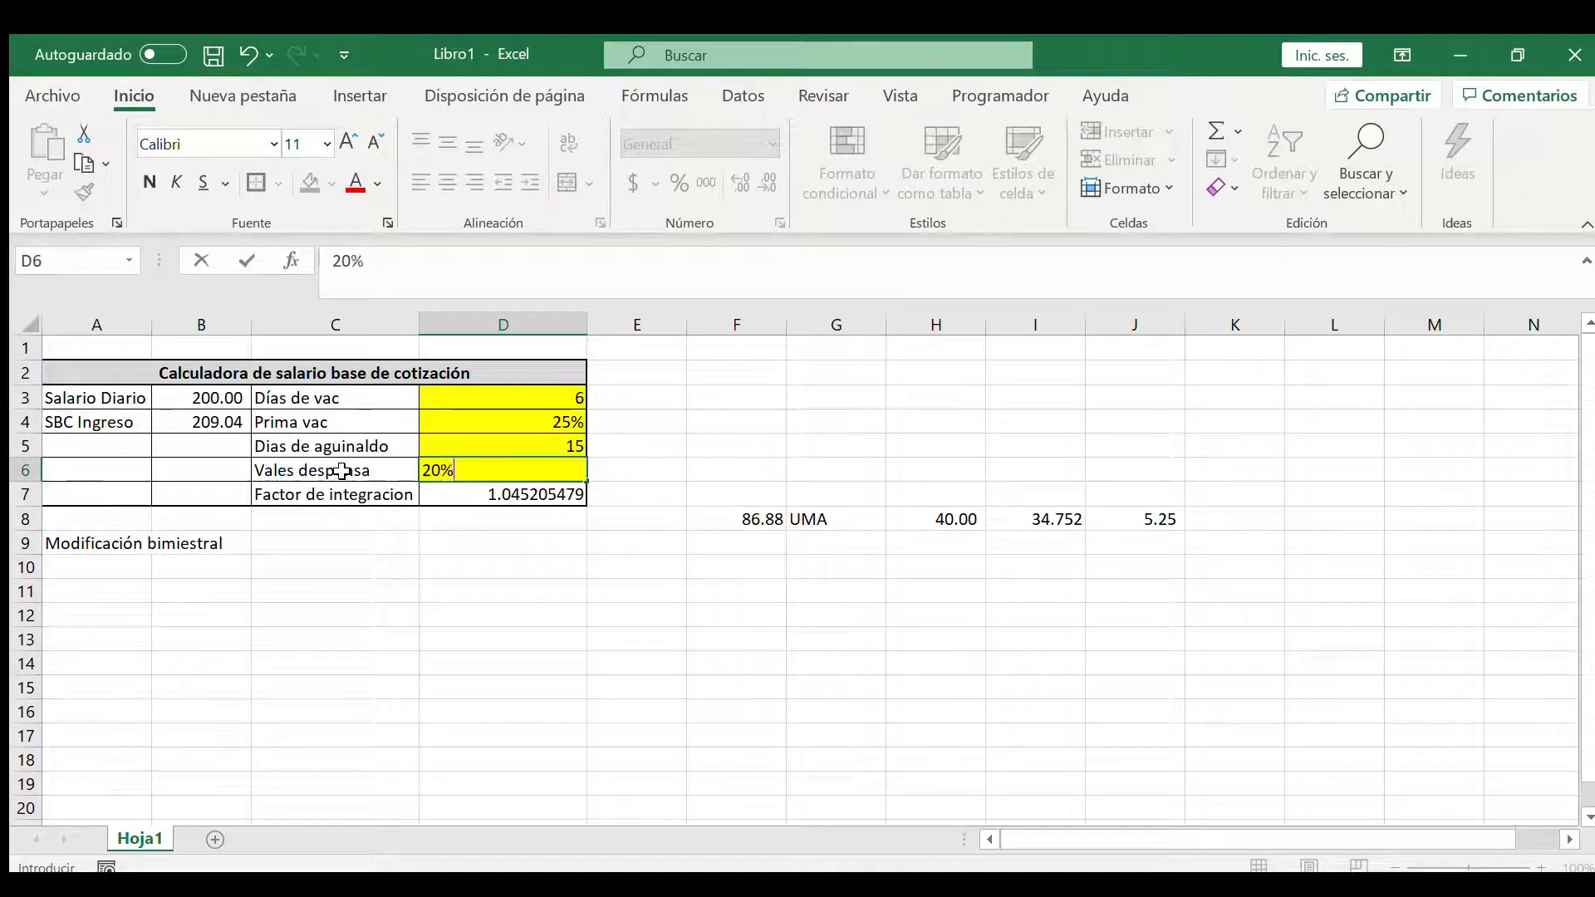
pyautogui.press('Return')
# Step: Insert another blank row between Vales despensa and Factor de integracion
pyautogui.press('Left')
pyautogui.press('Left')
pyautogui.press('Left')
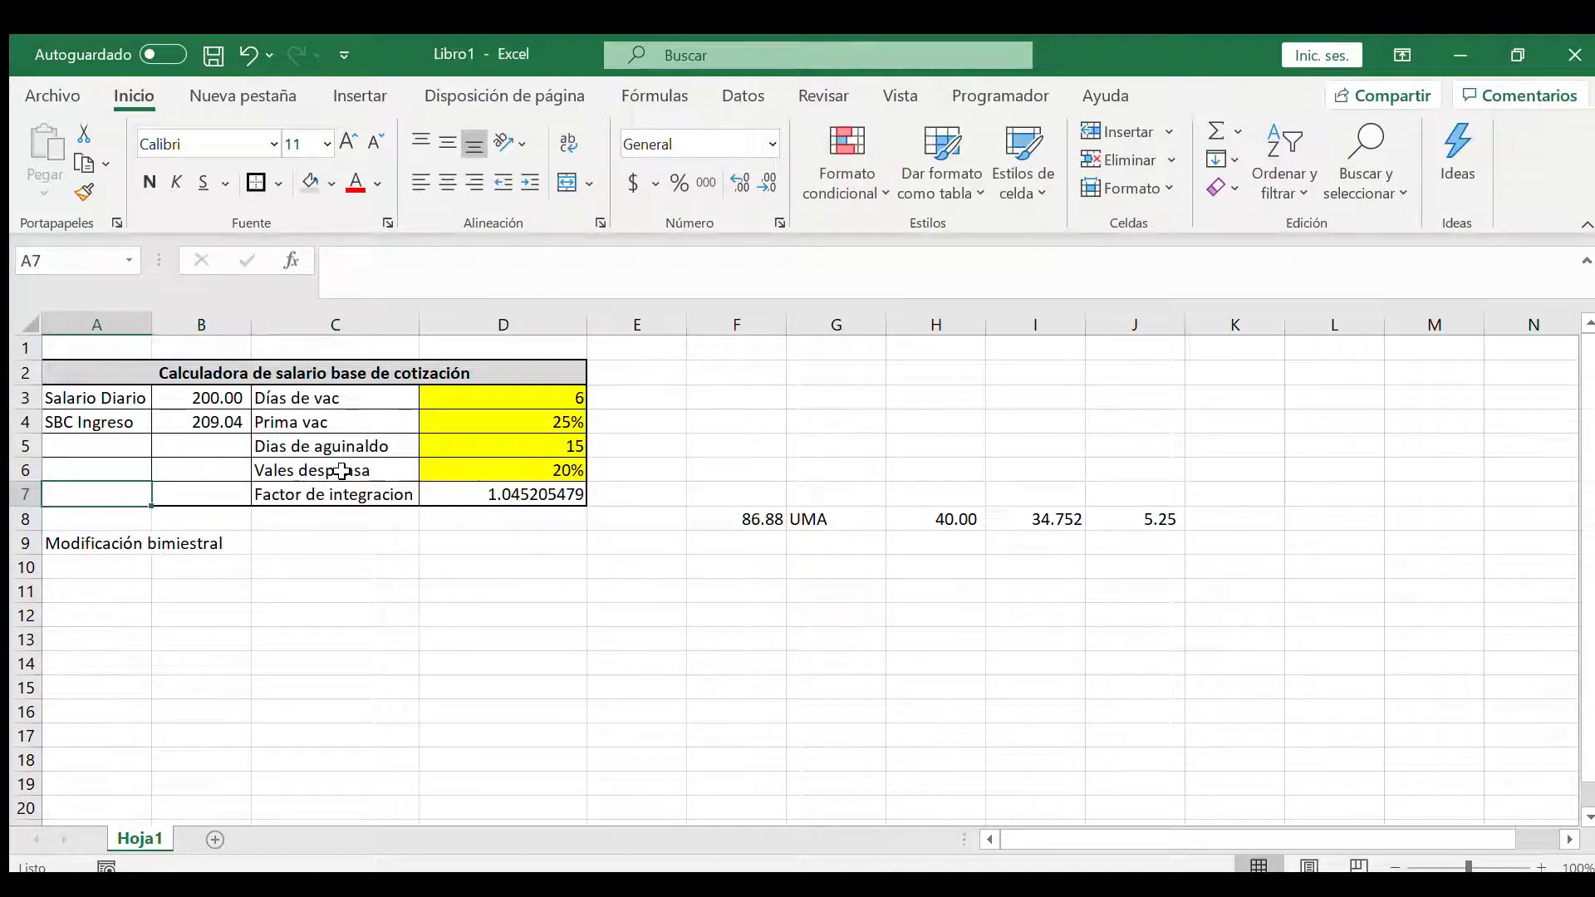
pyautogui.hotkey('shift', 'space')
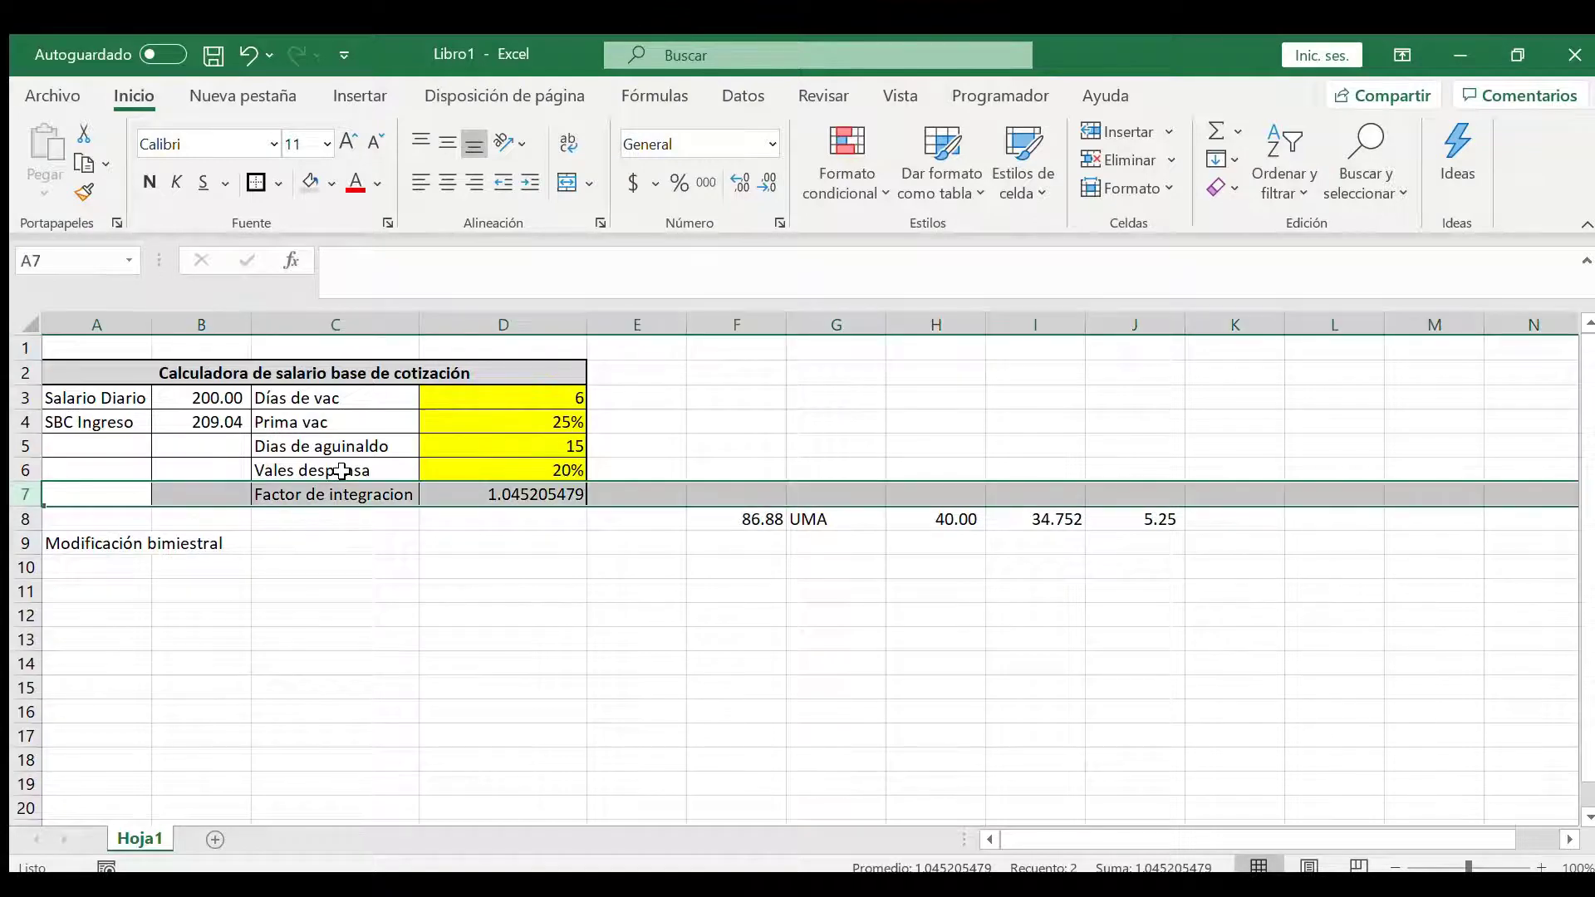
pyautogui.hotkey('ctrl', '+')
# Step: Label the new row in cell C7 as Valor UMA
pyautogui.press('Right')
pyautogui.press('Right')
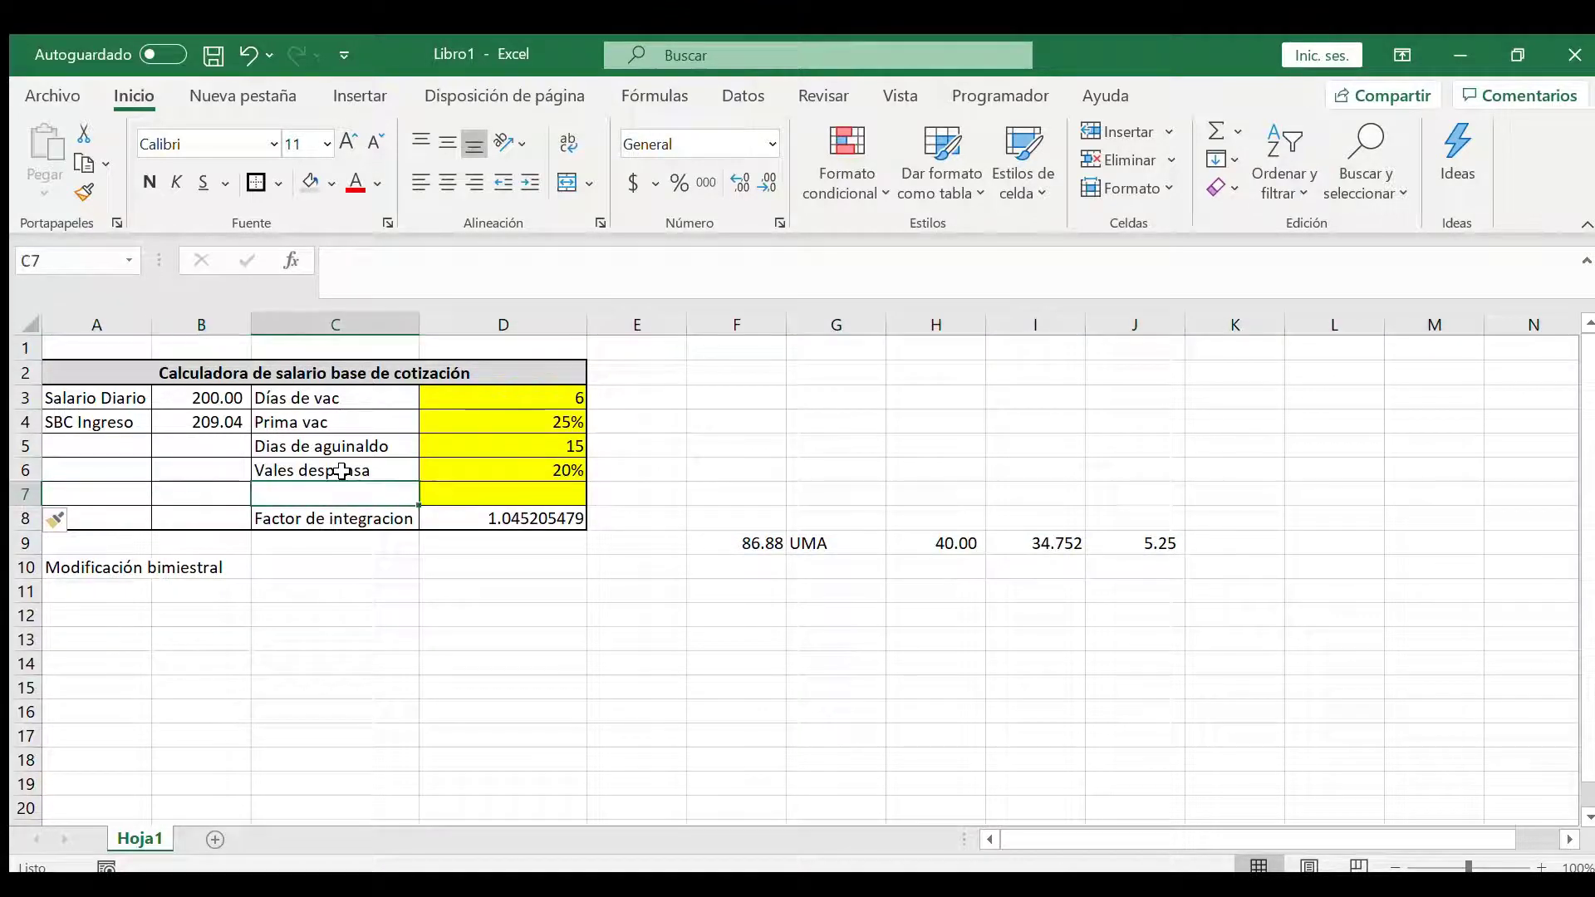
pyautogui.write('Va')
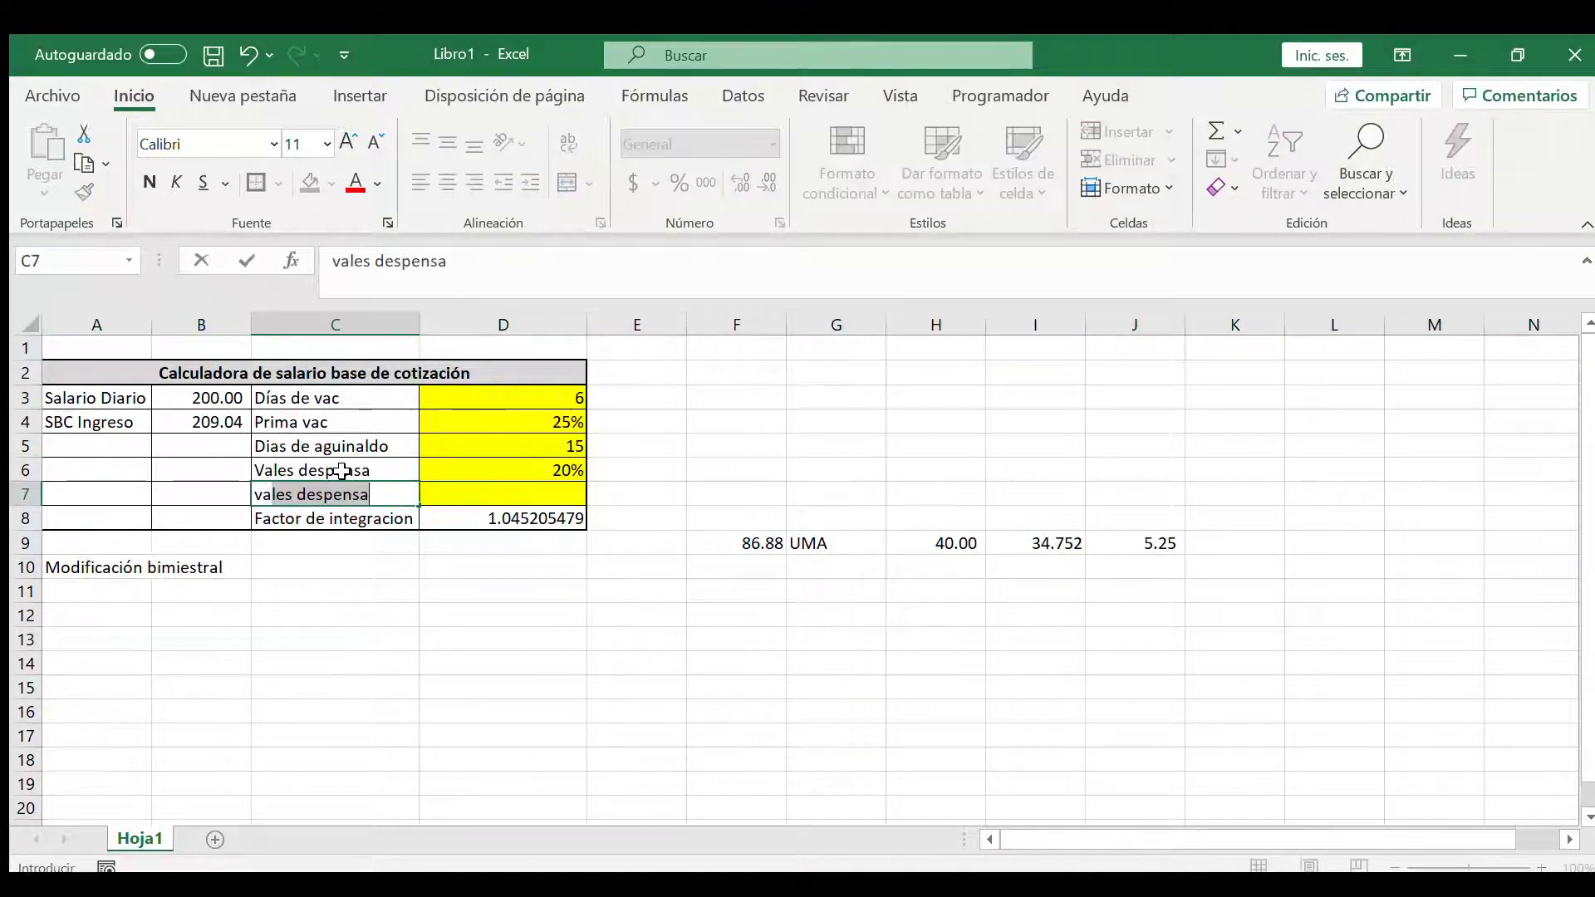
pyautogui.press('BackSpace')
pyautogui.press('BackSpace')
pyautogui.press('BackSpace')
pyautogui.write('Valor ')
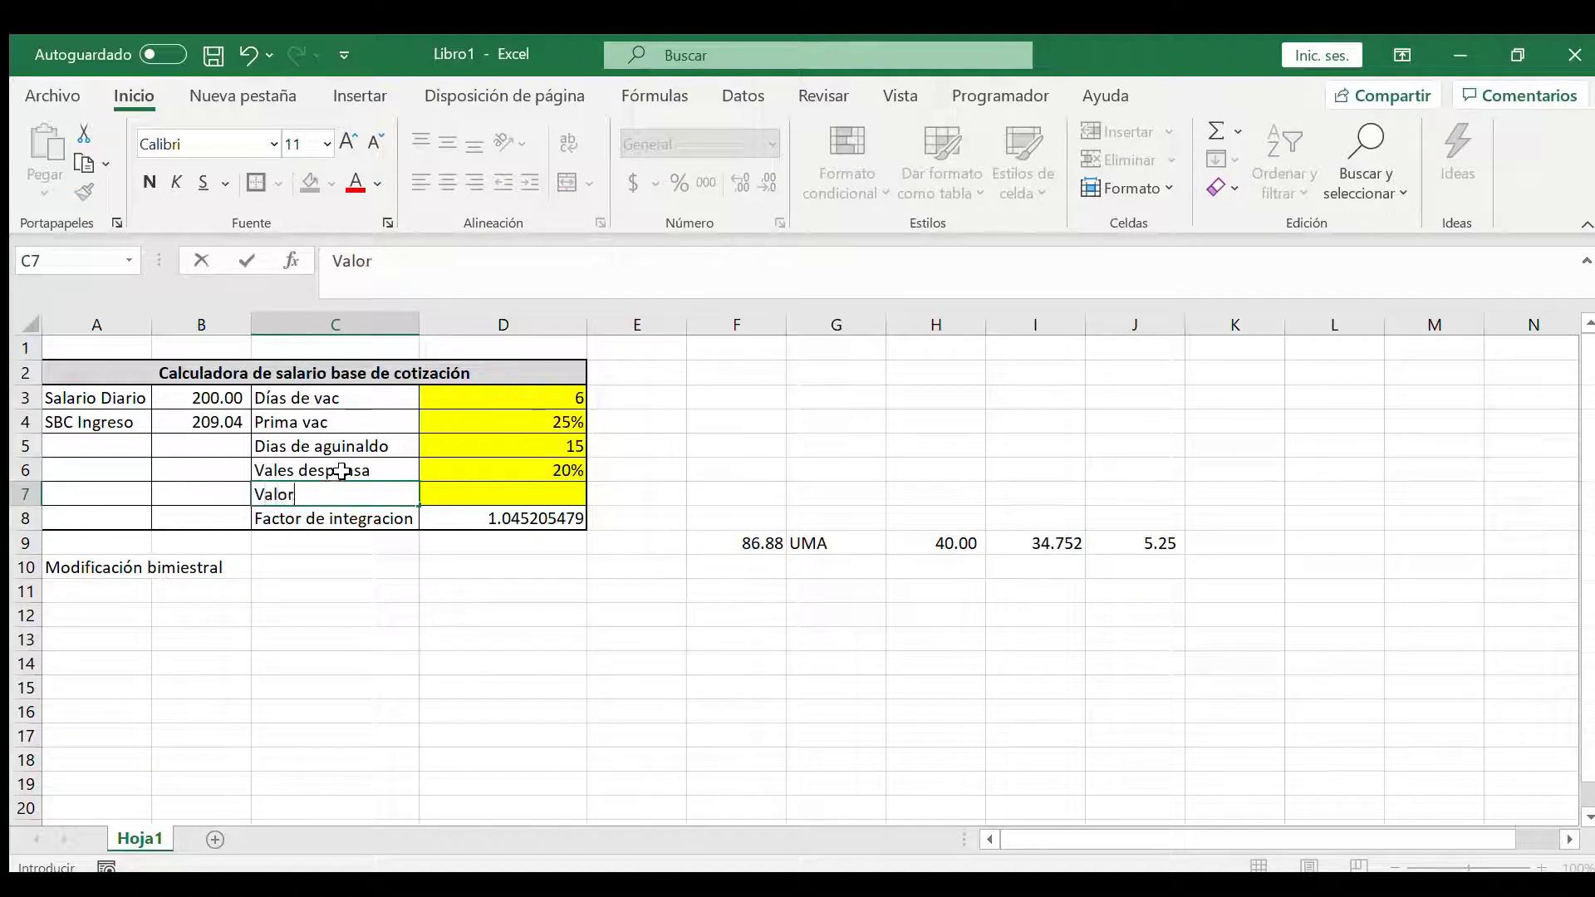
pyautogui.write('uma')
pyautogui.press('BackSpace')
pyautogui.press('BackSpace')
pyautogui.press('BackSpace')
pyautogui.write('UMA')
pyautogui.press('Tab')
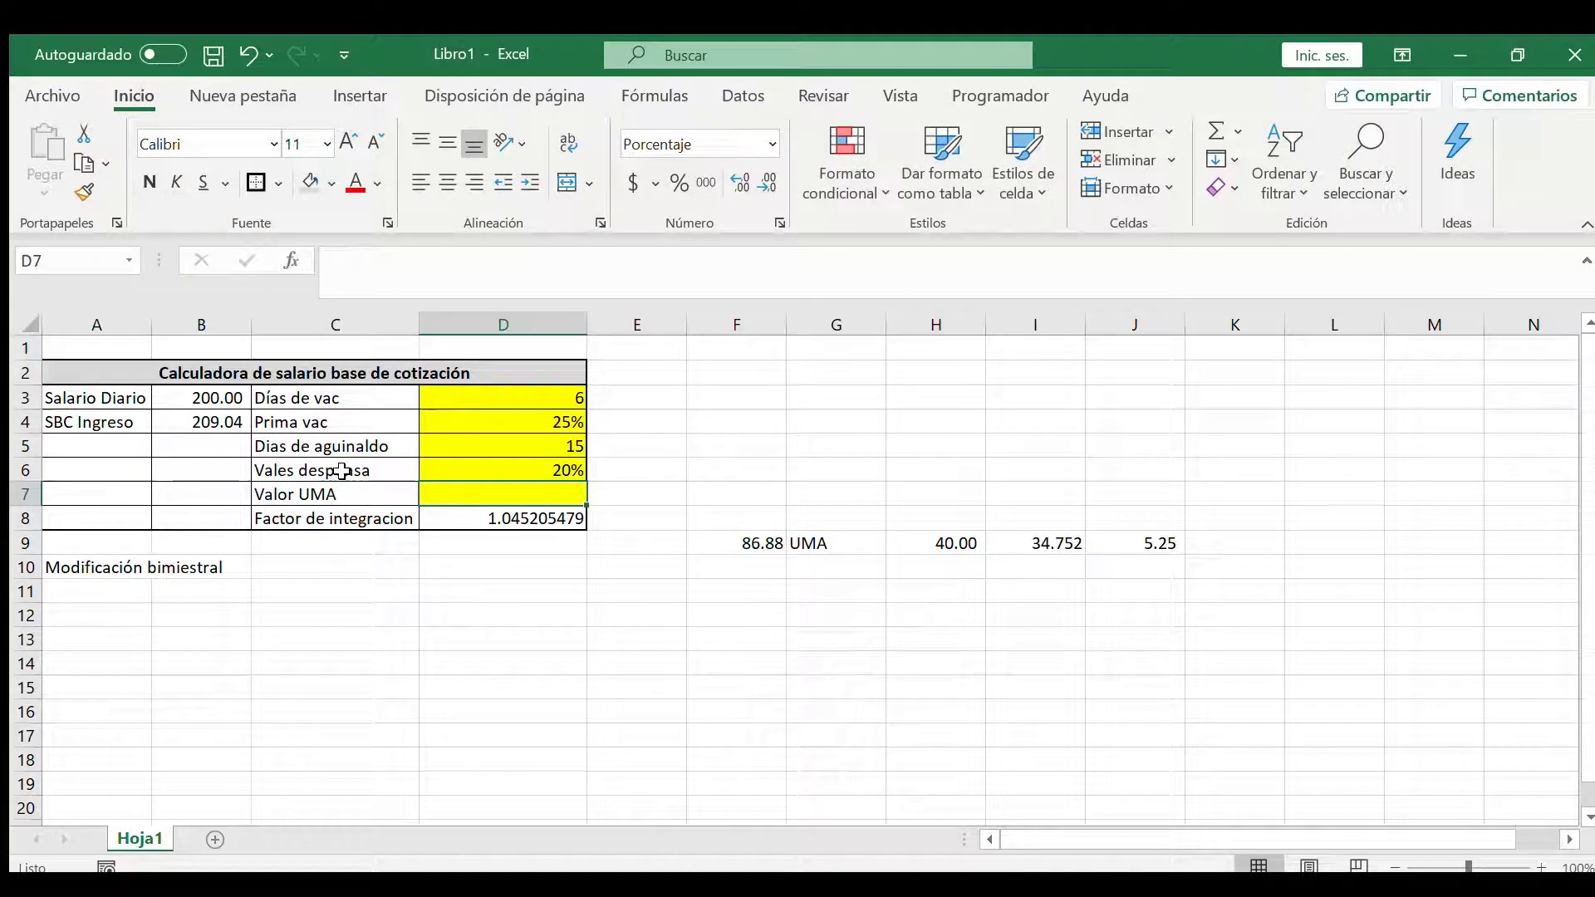
# Step: Enter 86.88 as the Valor UMA in cell D7, with the cell in General number format
pyautogui.write('86.88')
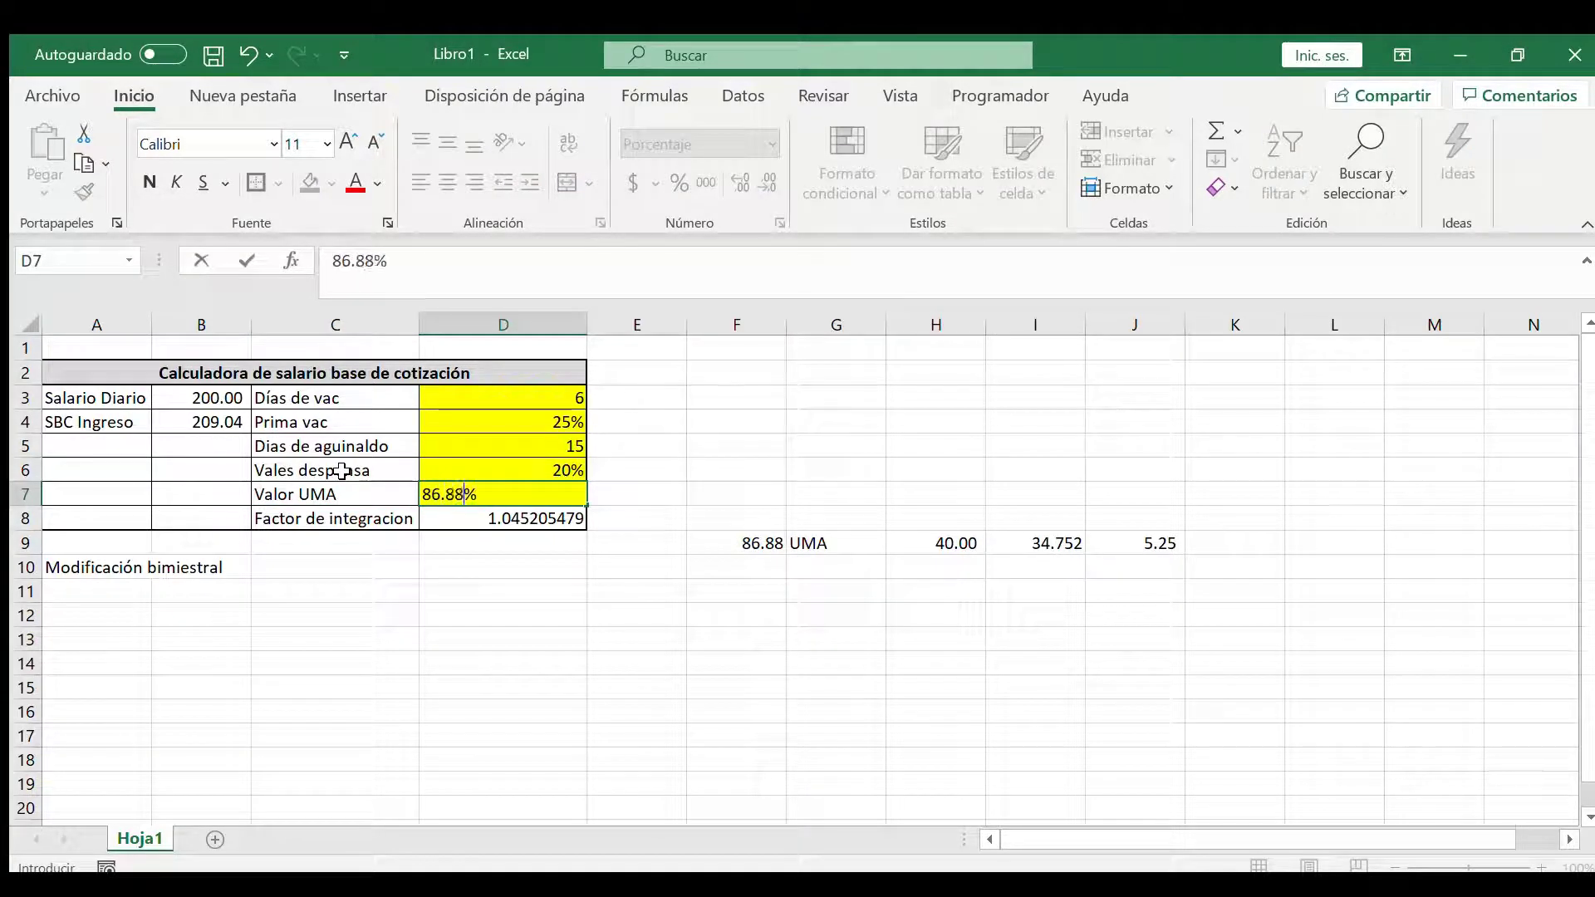
pyautogui.press('Return')
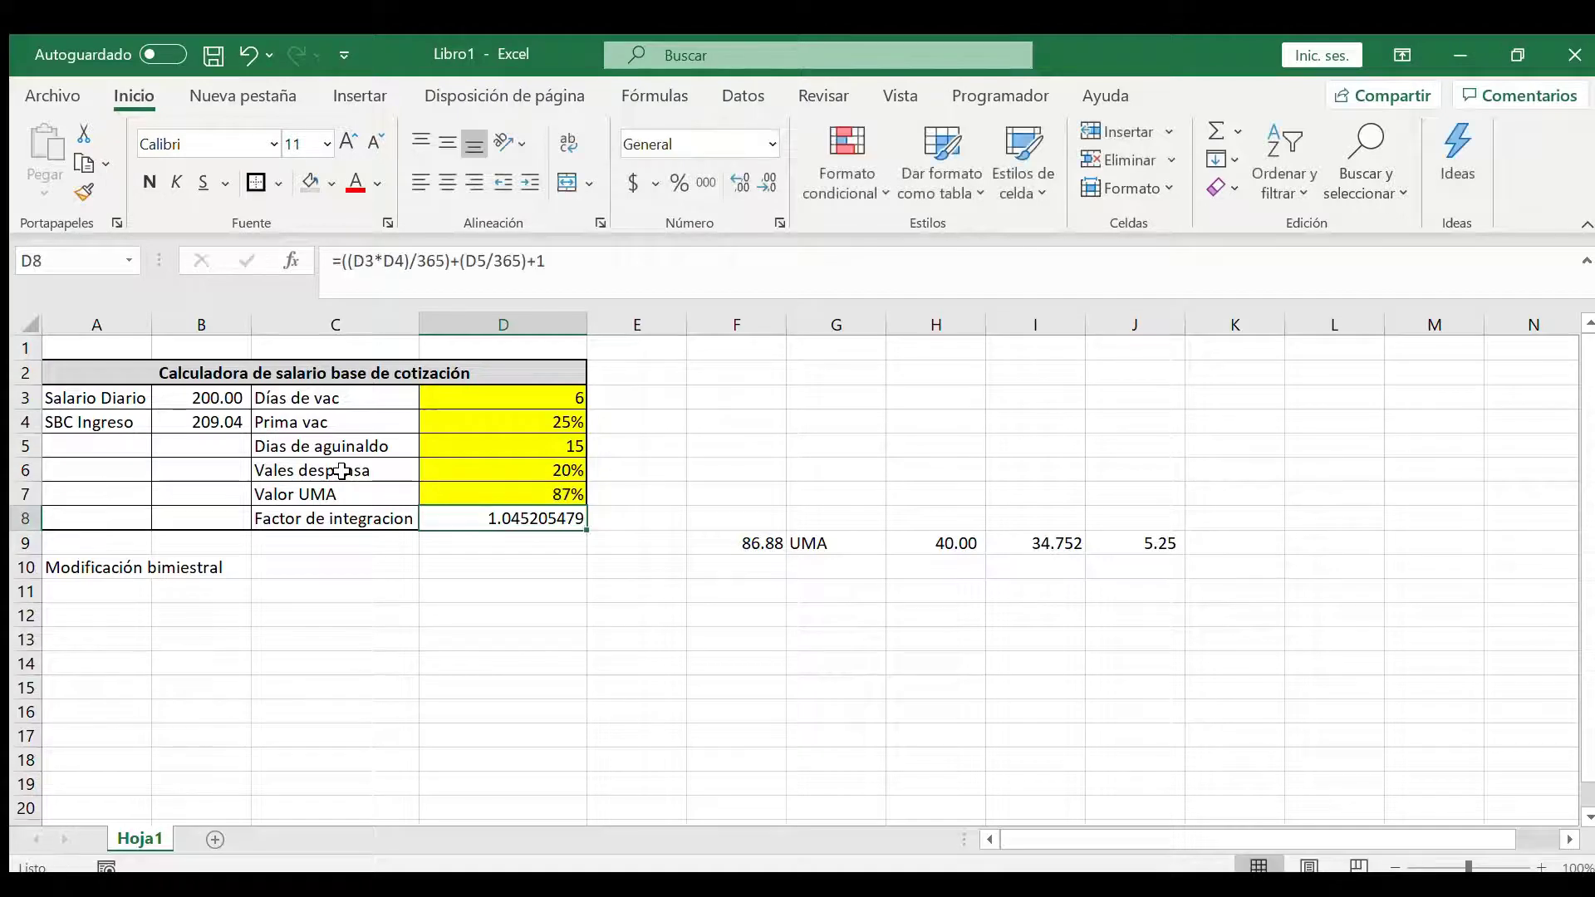
pyautogui.press('Up')
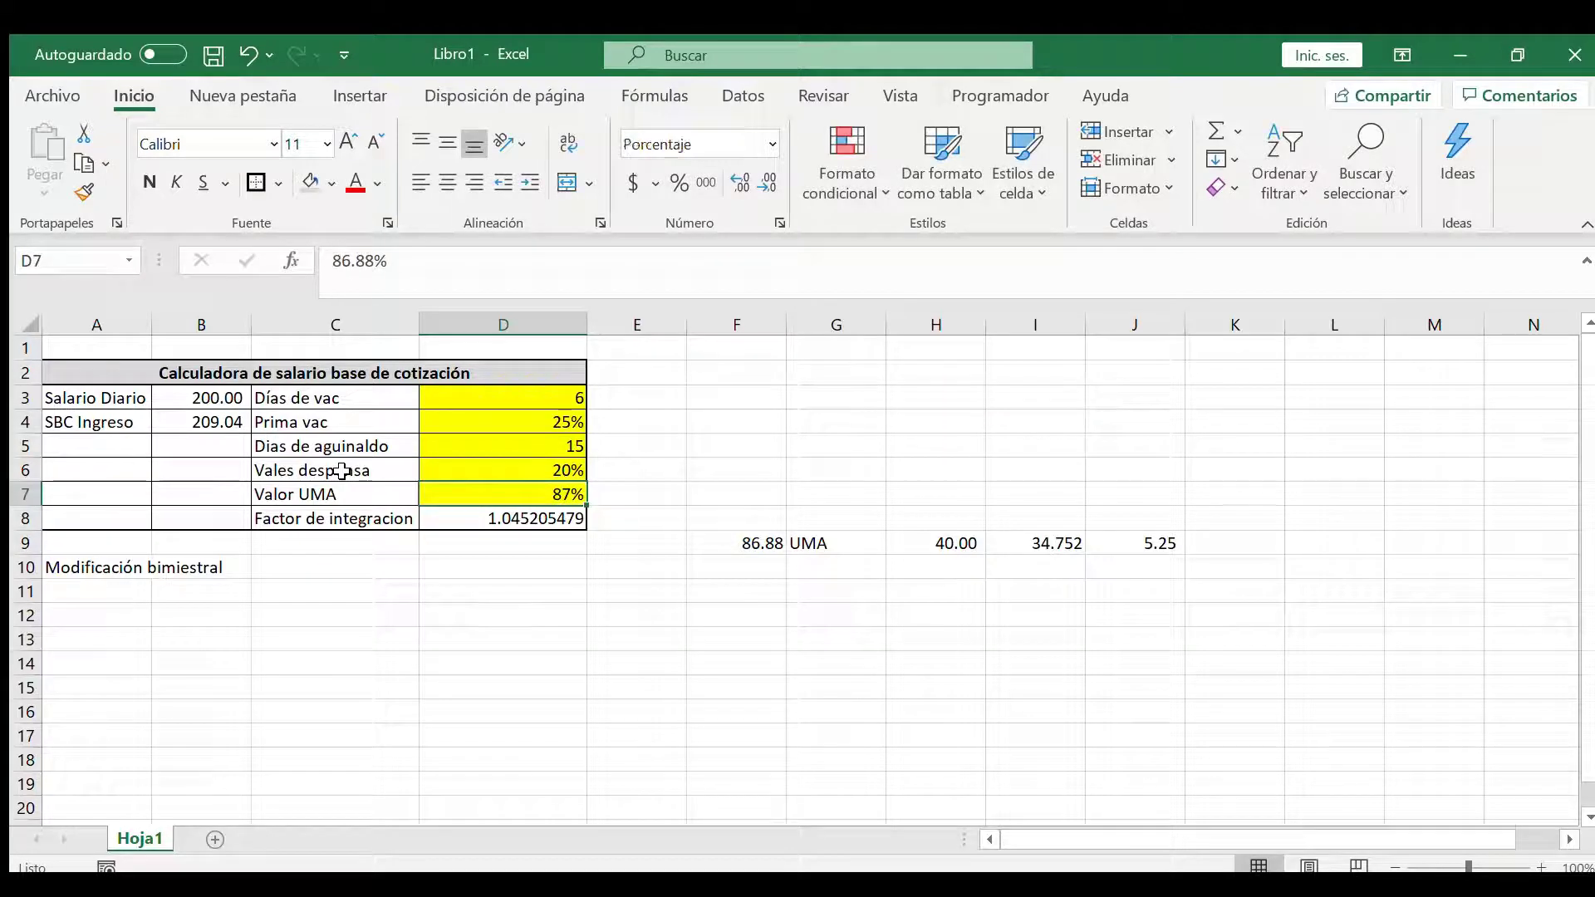
pyautogui.click(773, 145)
pyautogui.click(721, 252)
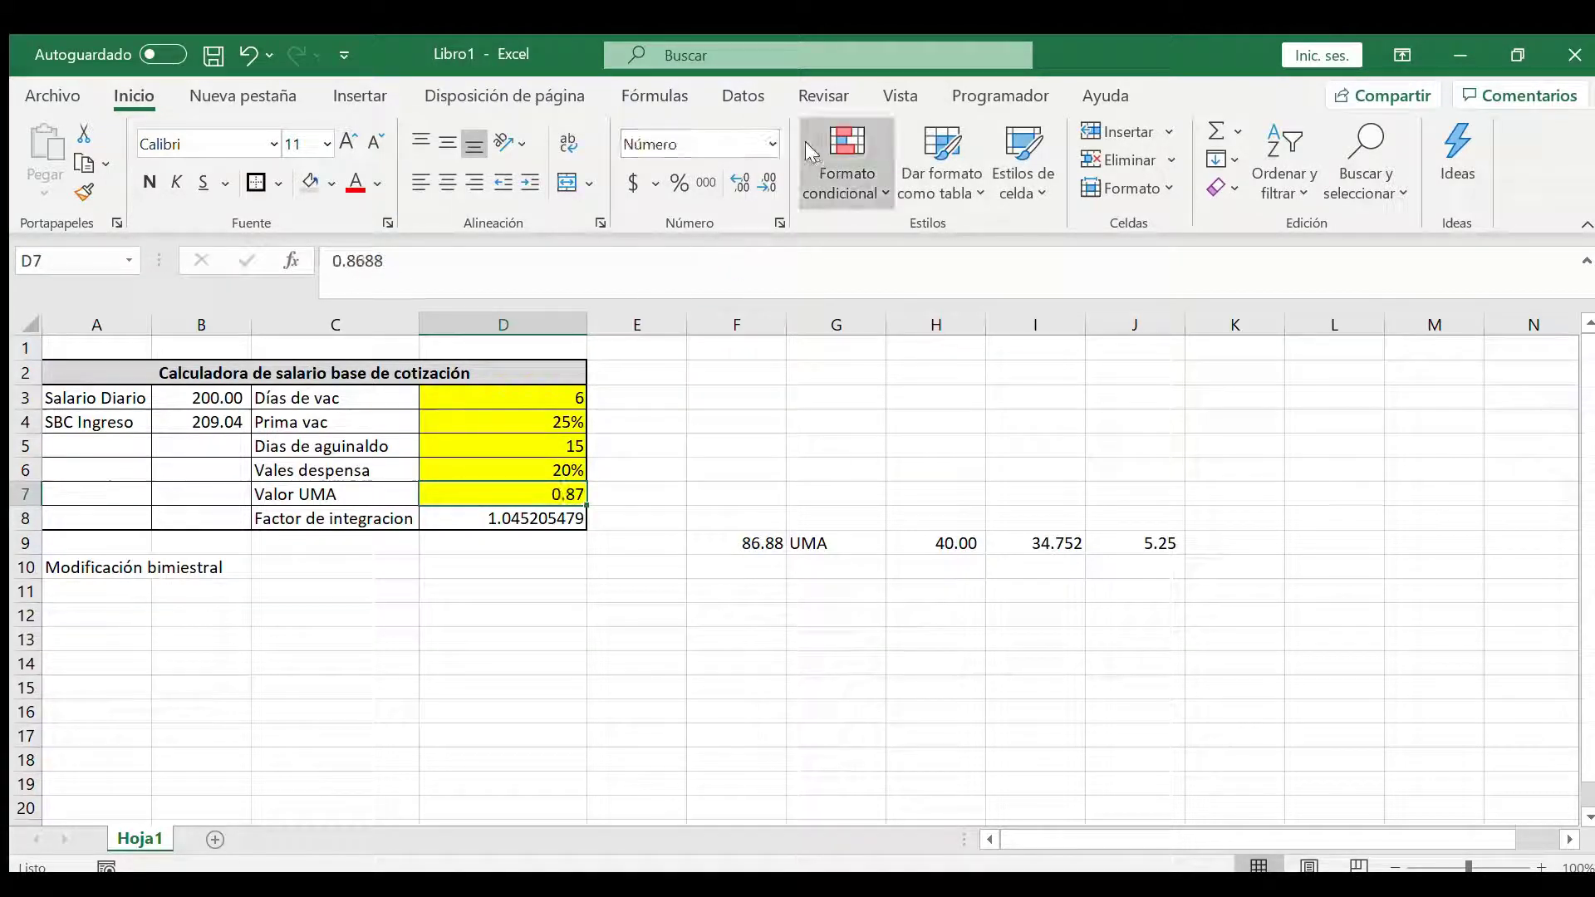
pyautogui.click(737, 183)
pyautogui.click(737, 183)
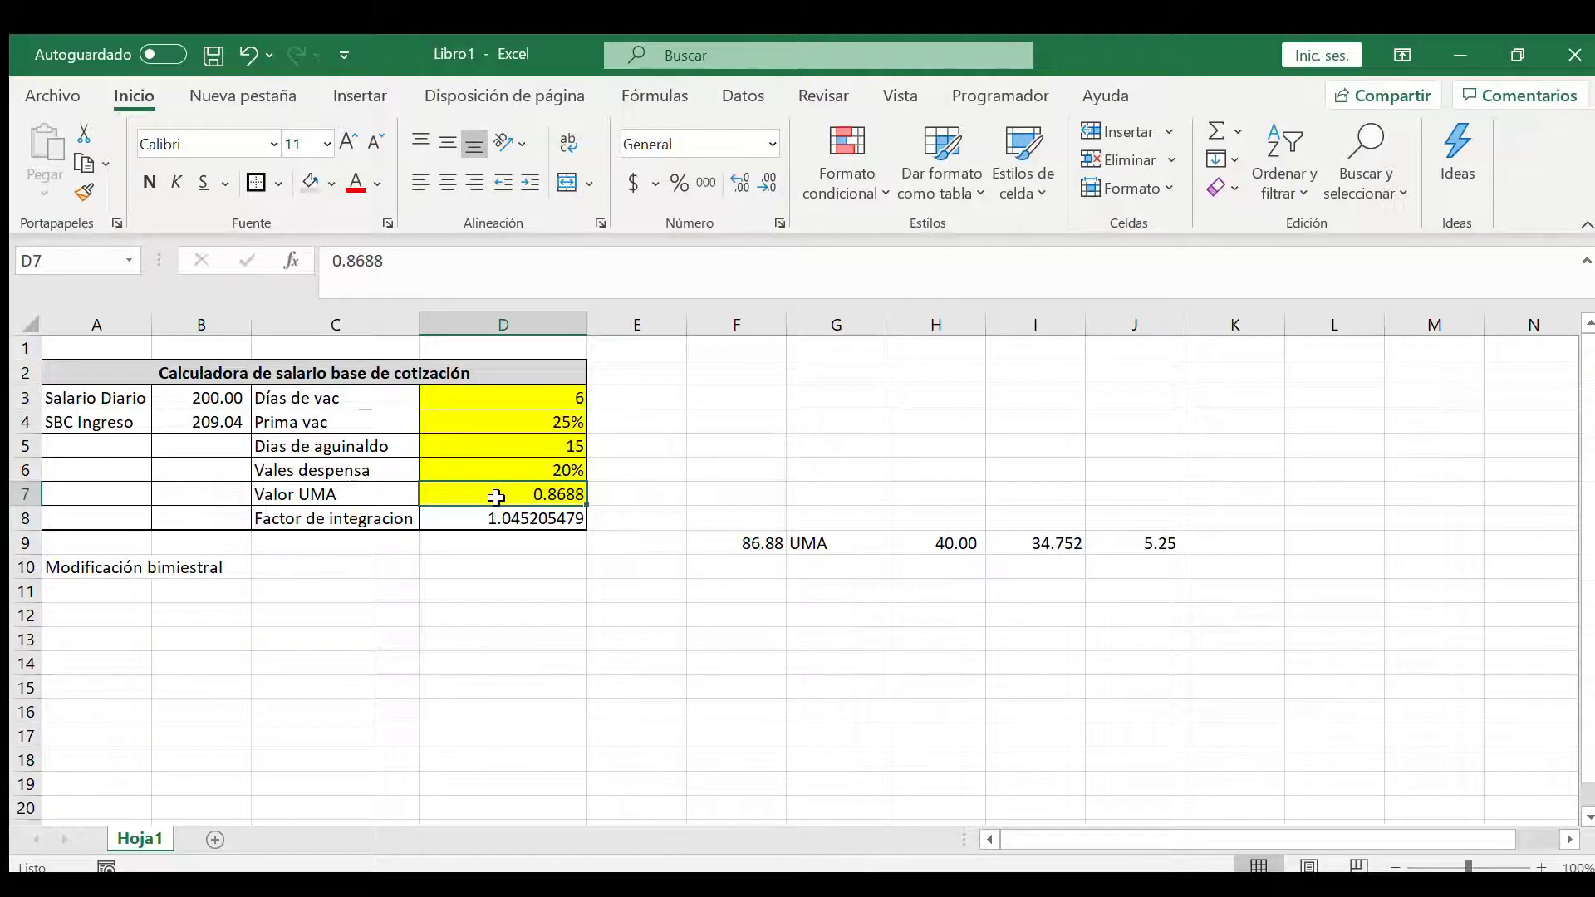
pyautogui.write('86.88')
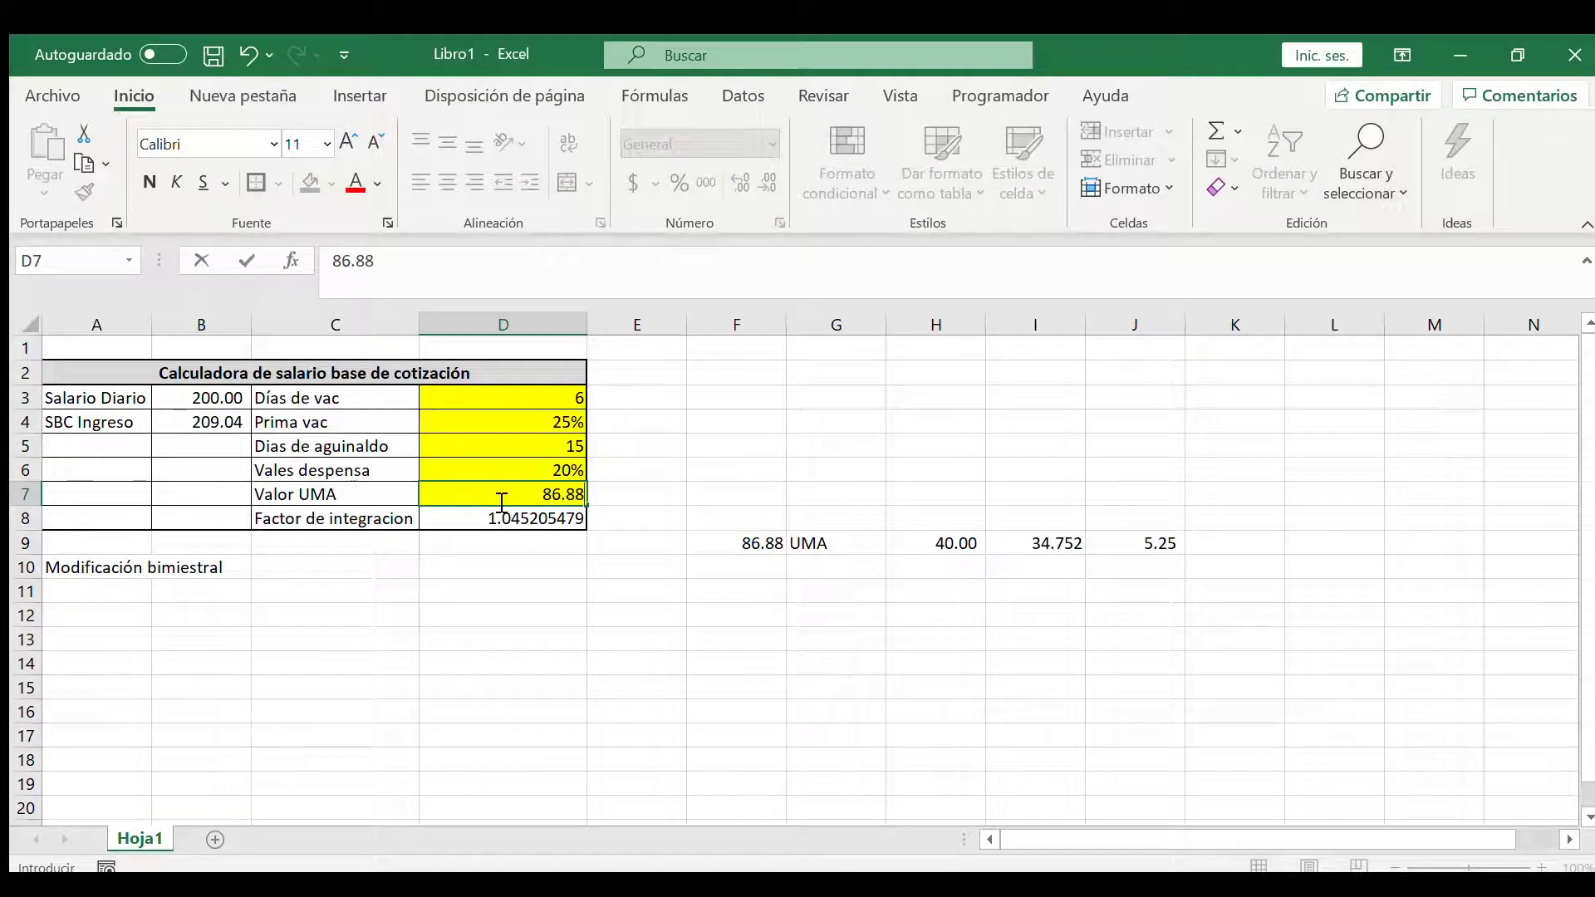
pyautogui.press('Return')
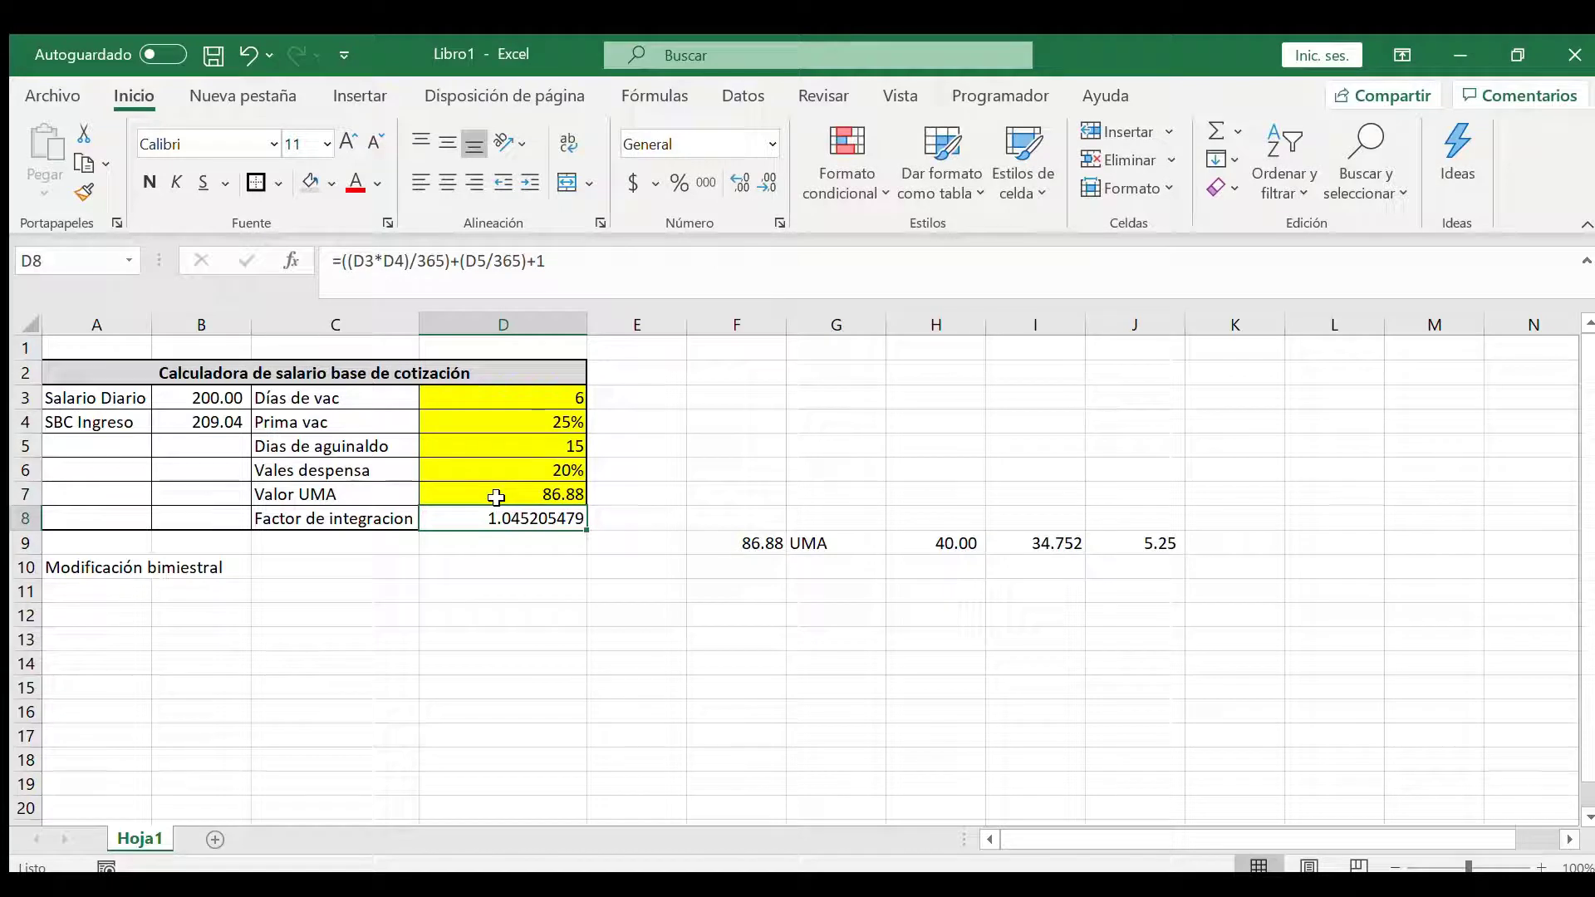
# Step: Clear the auxiliary UMA calculations from cells F9 through J9
pyautogui.press('Right')
pyautogui.press('Right')
pyautogui.press('Down')
pyautogui.press('Delete')
pyautogui.press('Right')
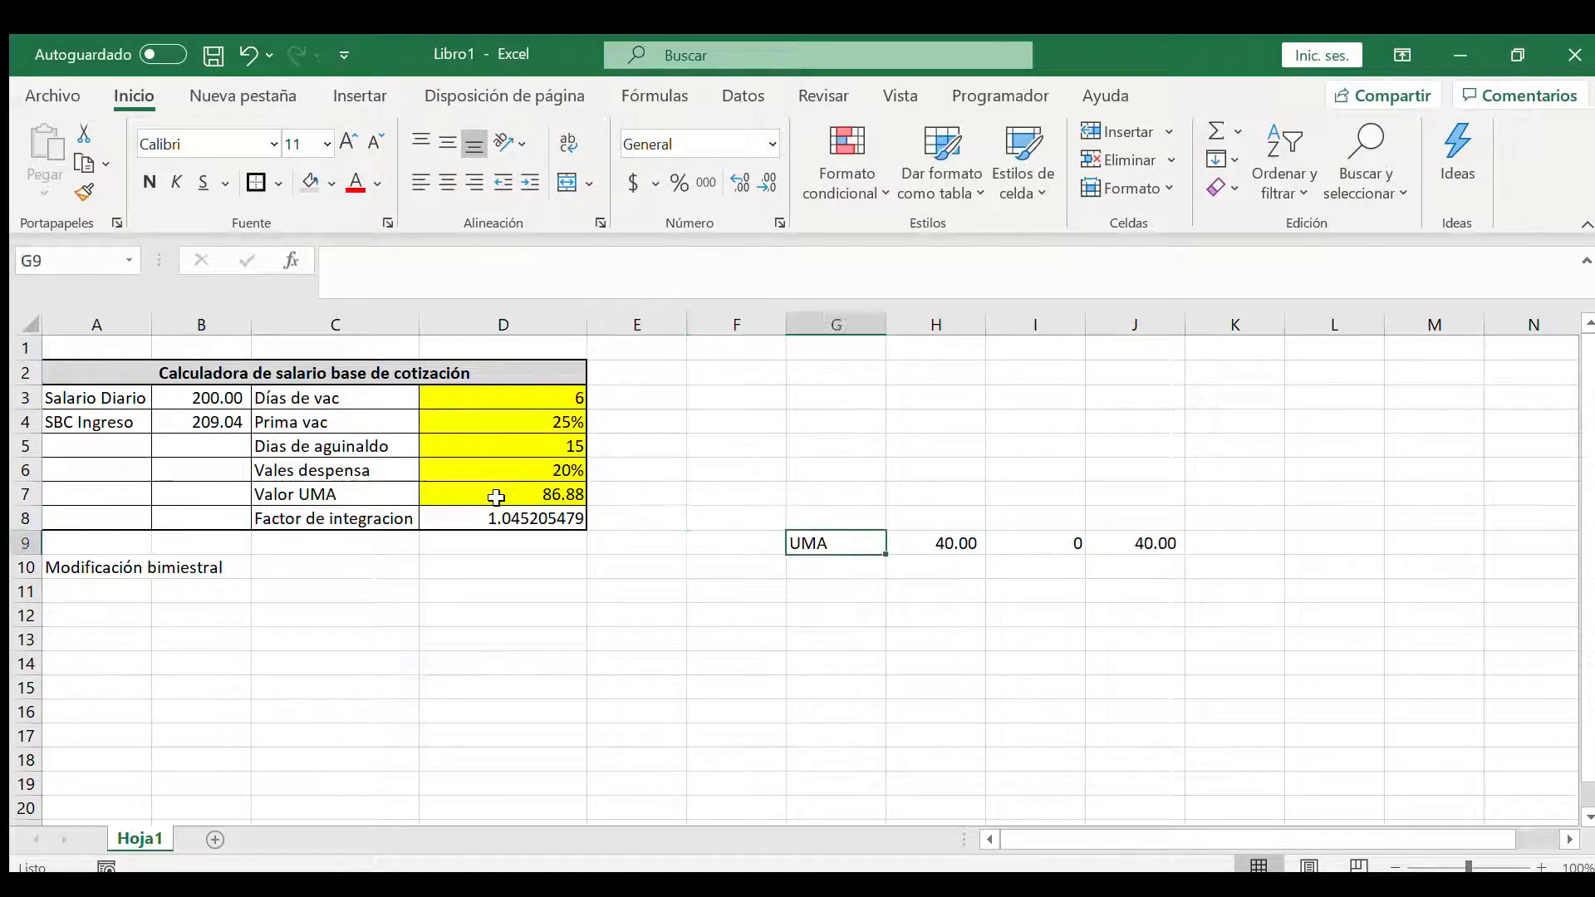
pyautogui.press('Delete')
pyautogui.press('Right')
pyautogui.press('Delete')
pyautogui.press('Right')
pyautogui.press('Delete')
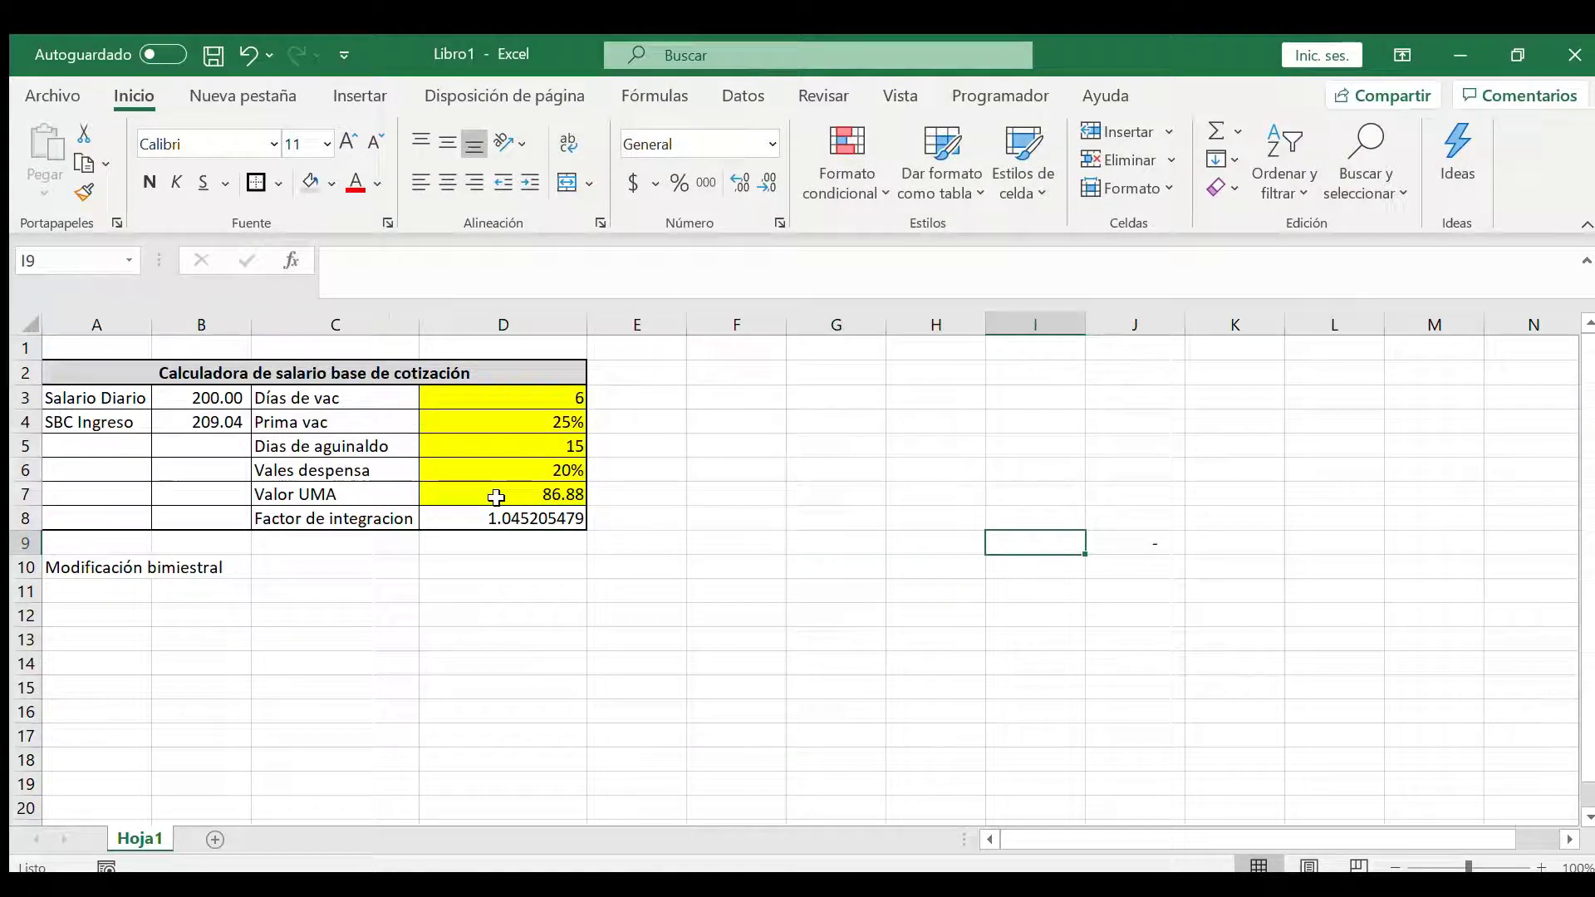
pyautogui.press('Right')
pyautogui.press('Delete')
# Step: Multiply the daily salary by the Vales despensa percentage with the formula =B3*D6 in cell F6
pyautogui.press('Left')
pyautogui.press('Left')
pyautogui.press('Left')
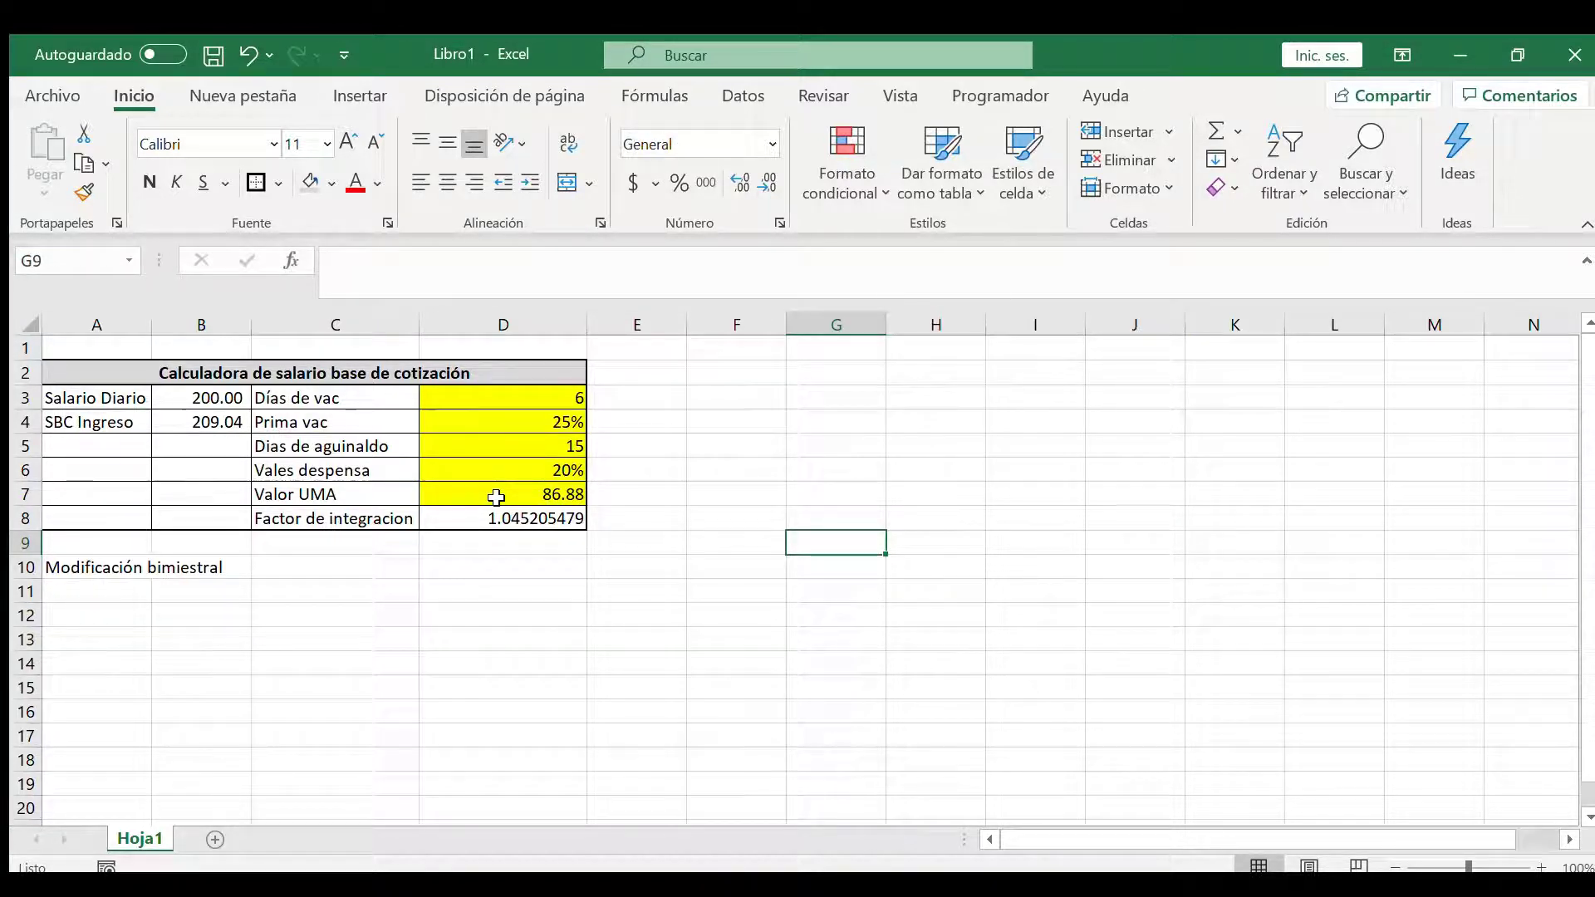
pyautogui.press('Left')
pyautogui.press('Up')
pyautogui.press('Up')
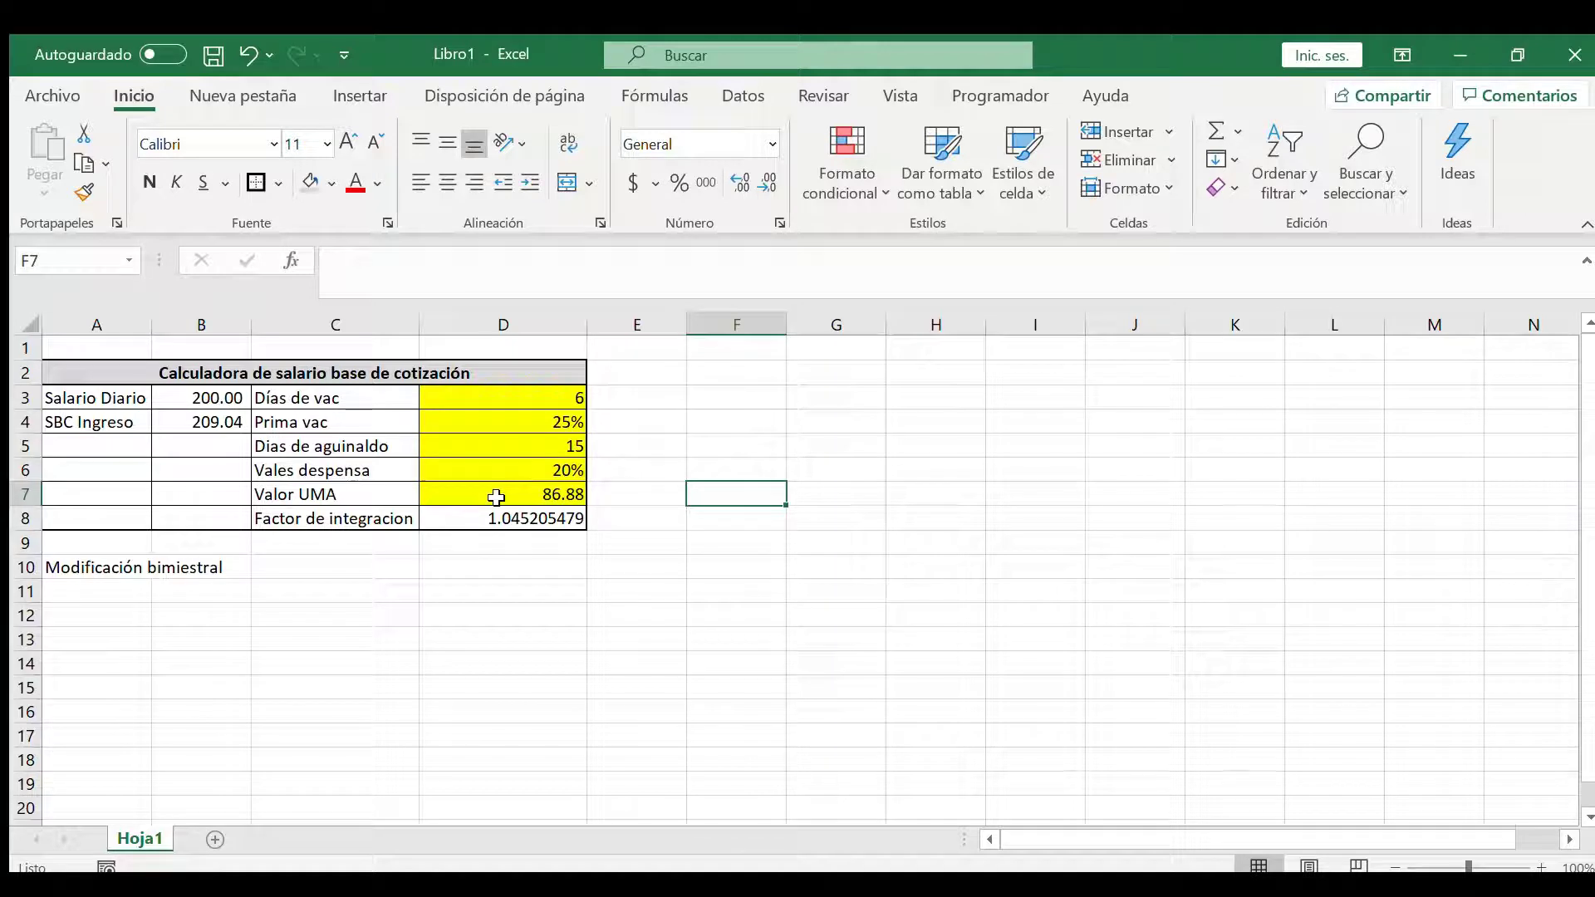
pyautogui.press('Up')
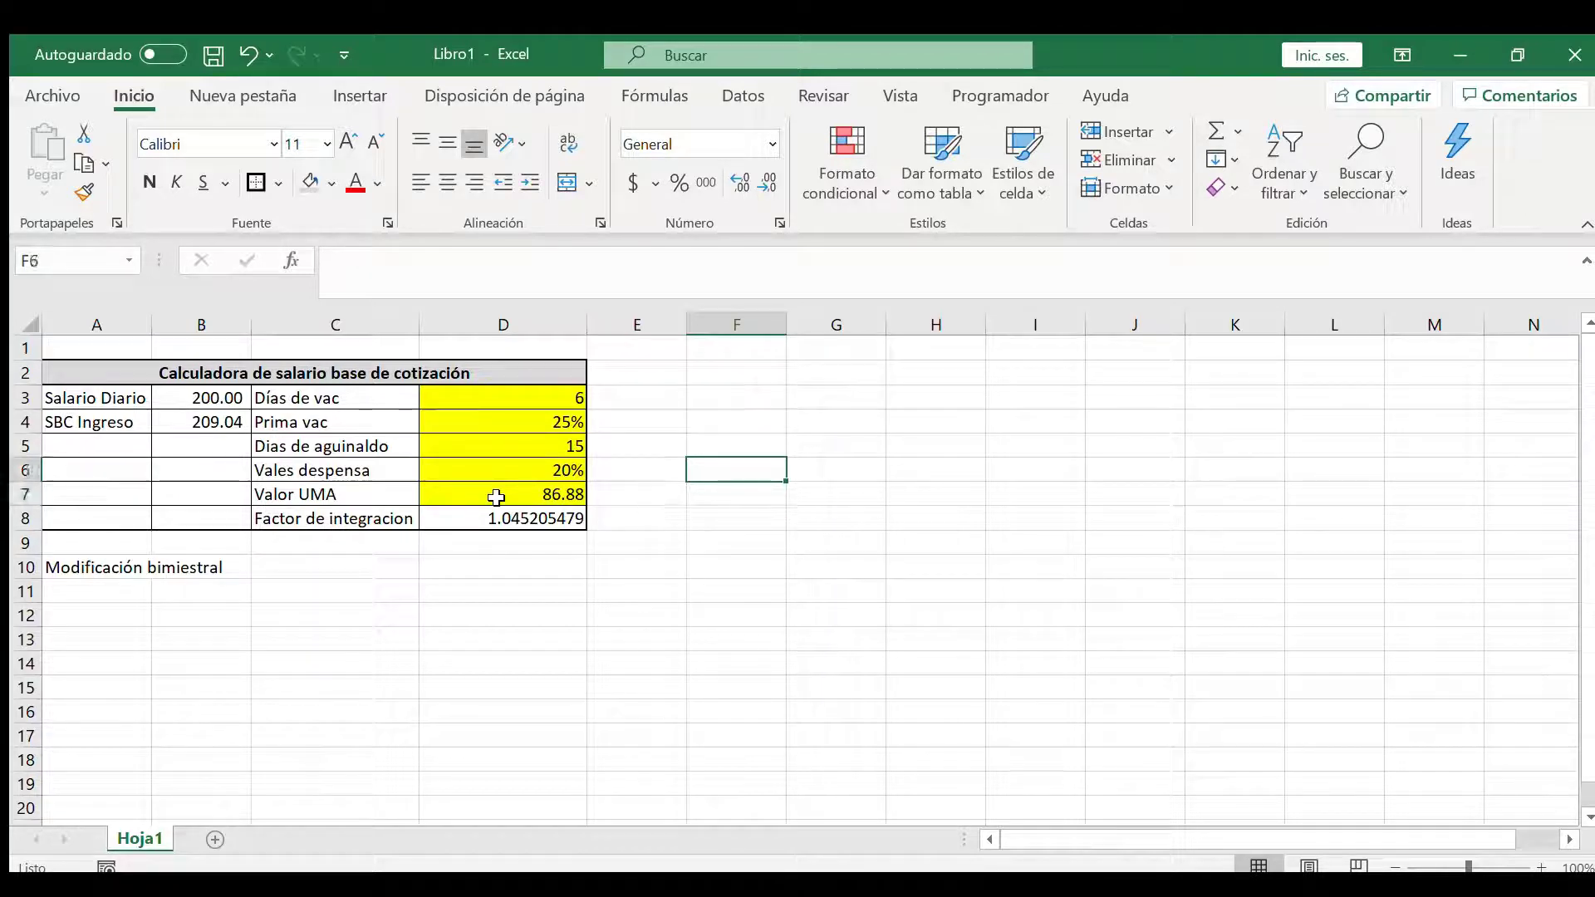
pyautogui.write('=')
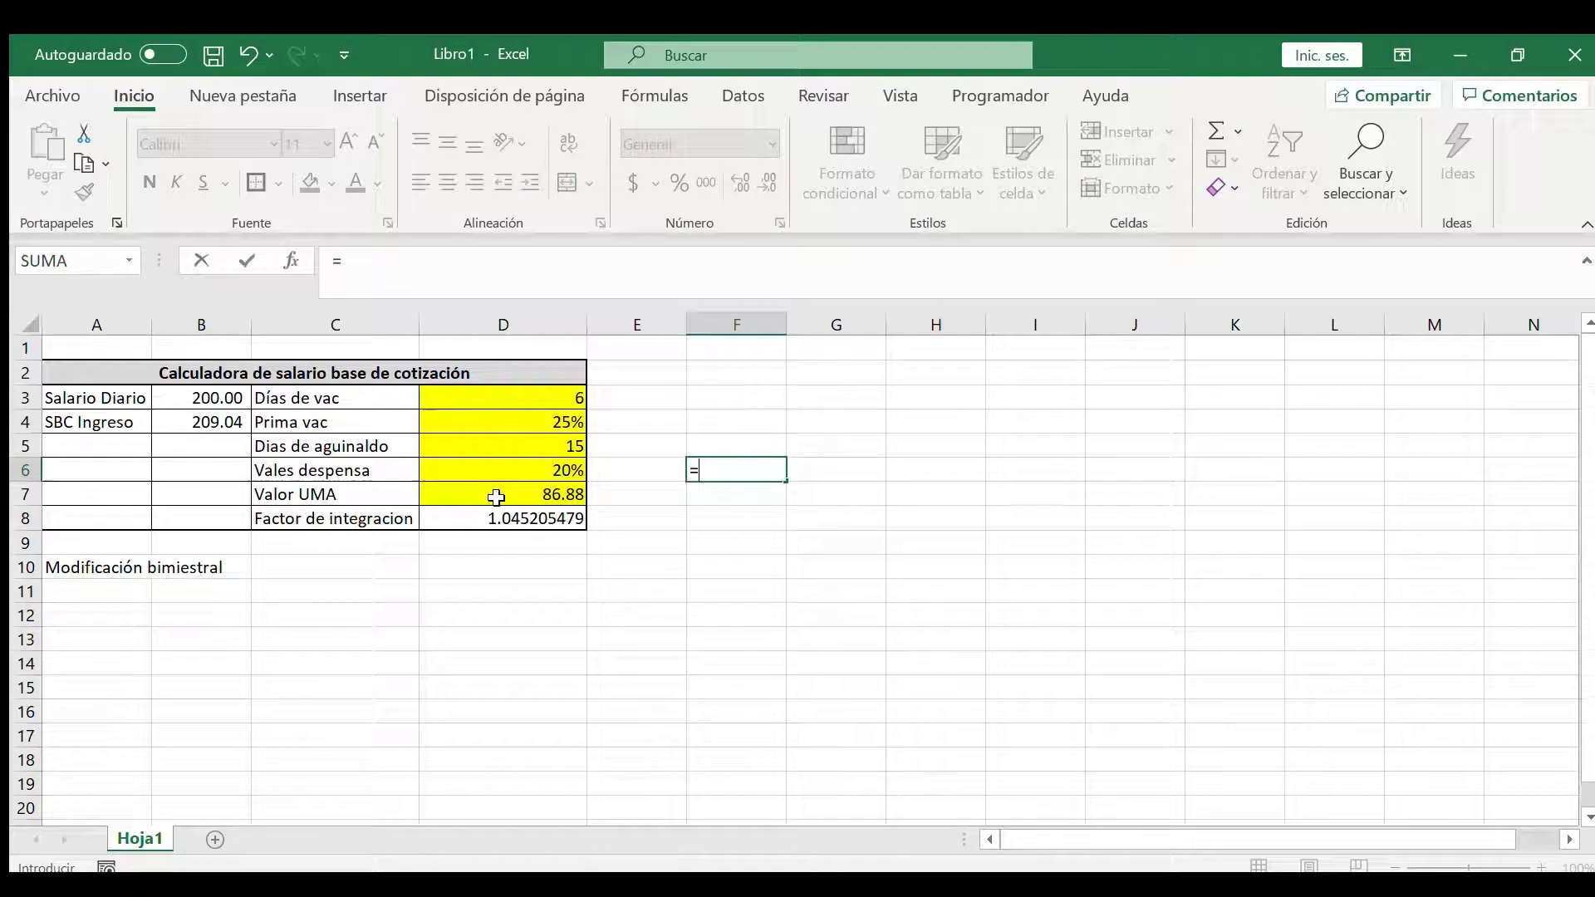
pyautogui.press('Left')
pyautogui.press('Left')
pyautogui.press('Left')
pyautogui.press('Left')
pyautogui.press('Left')
pyautogui.press('Right')
pyautogui.press('Up')
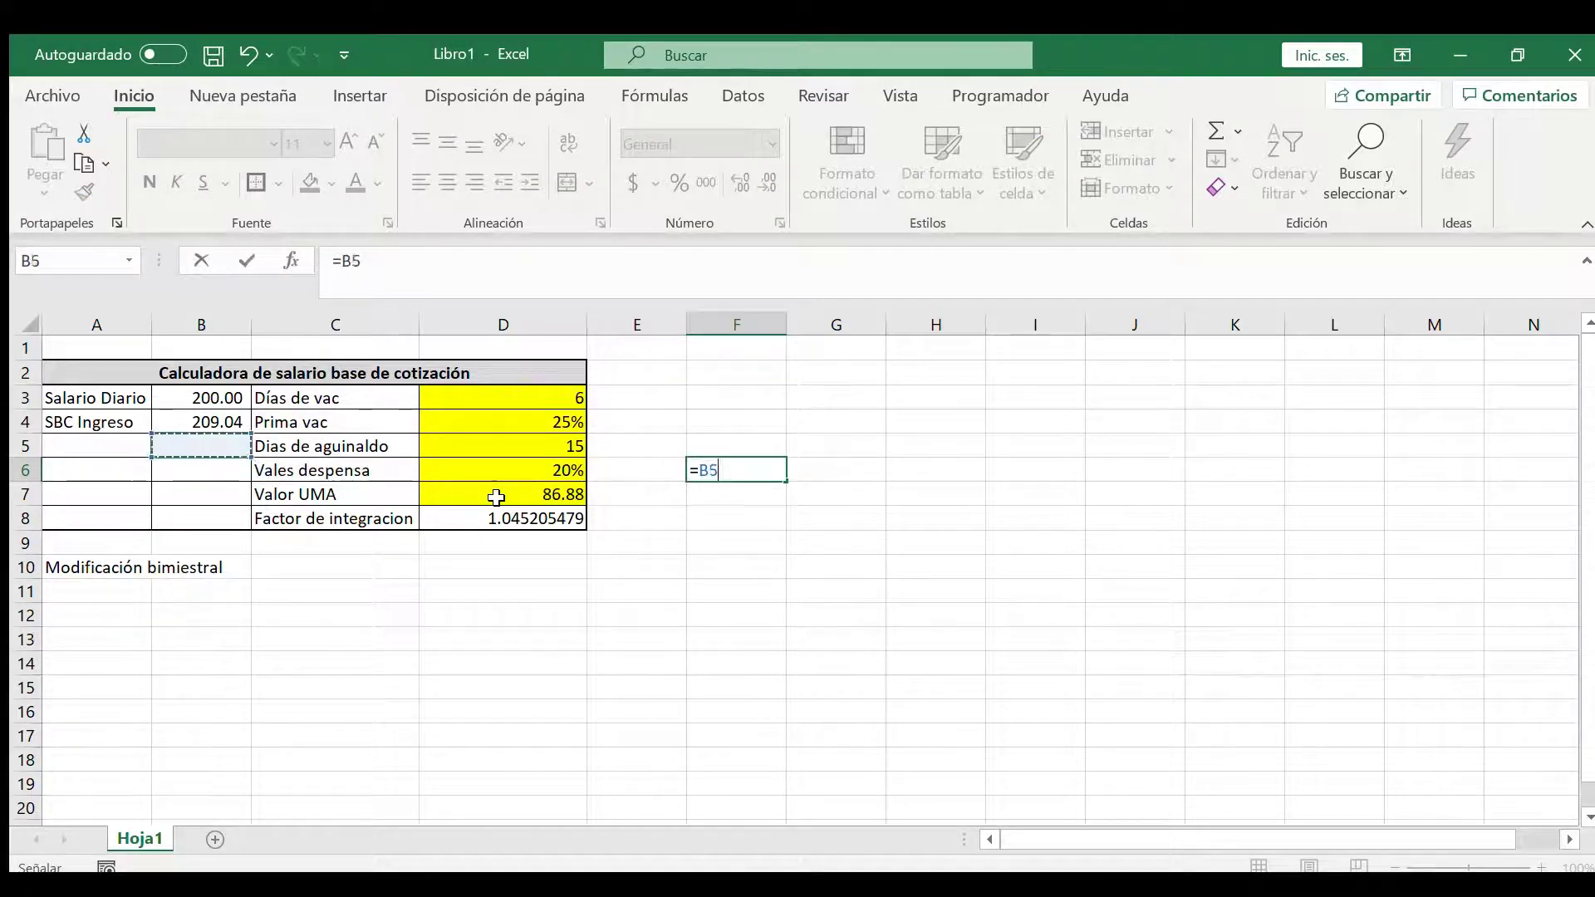
pyautogui.press('Up')
pyautogui.press('Up')
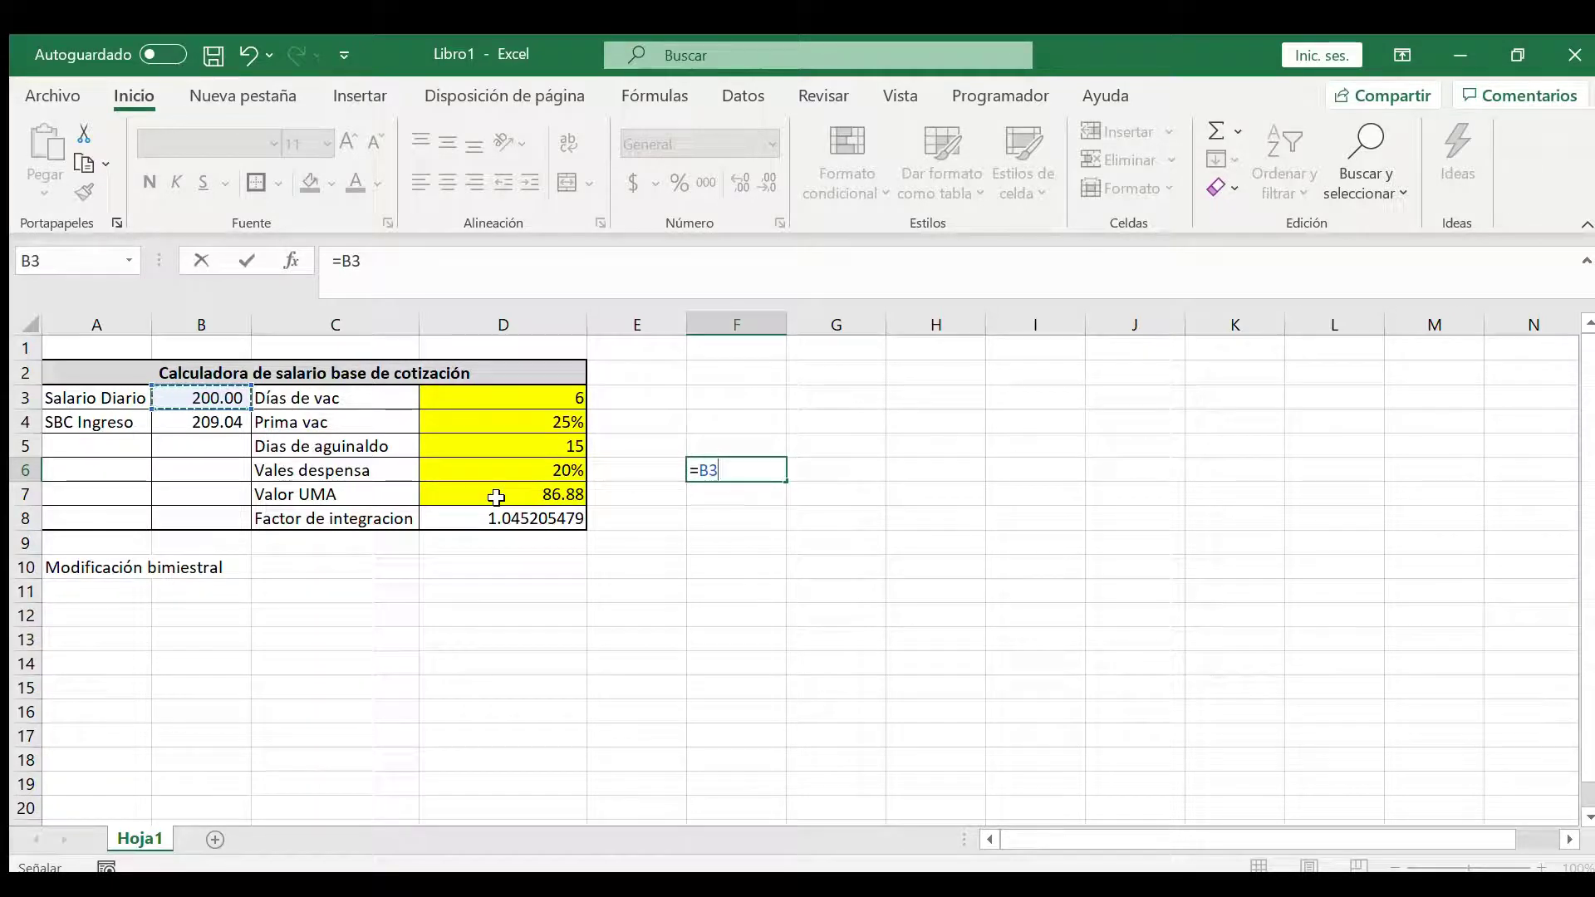
pyautogui.write('*')
pyautogui.press('Left')
pyautogui.press('Left')
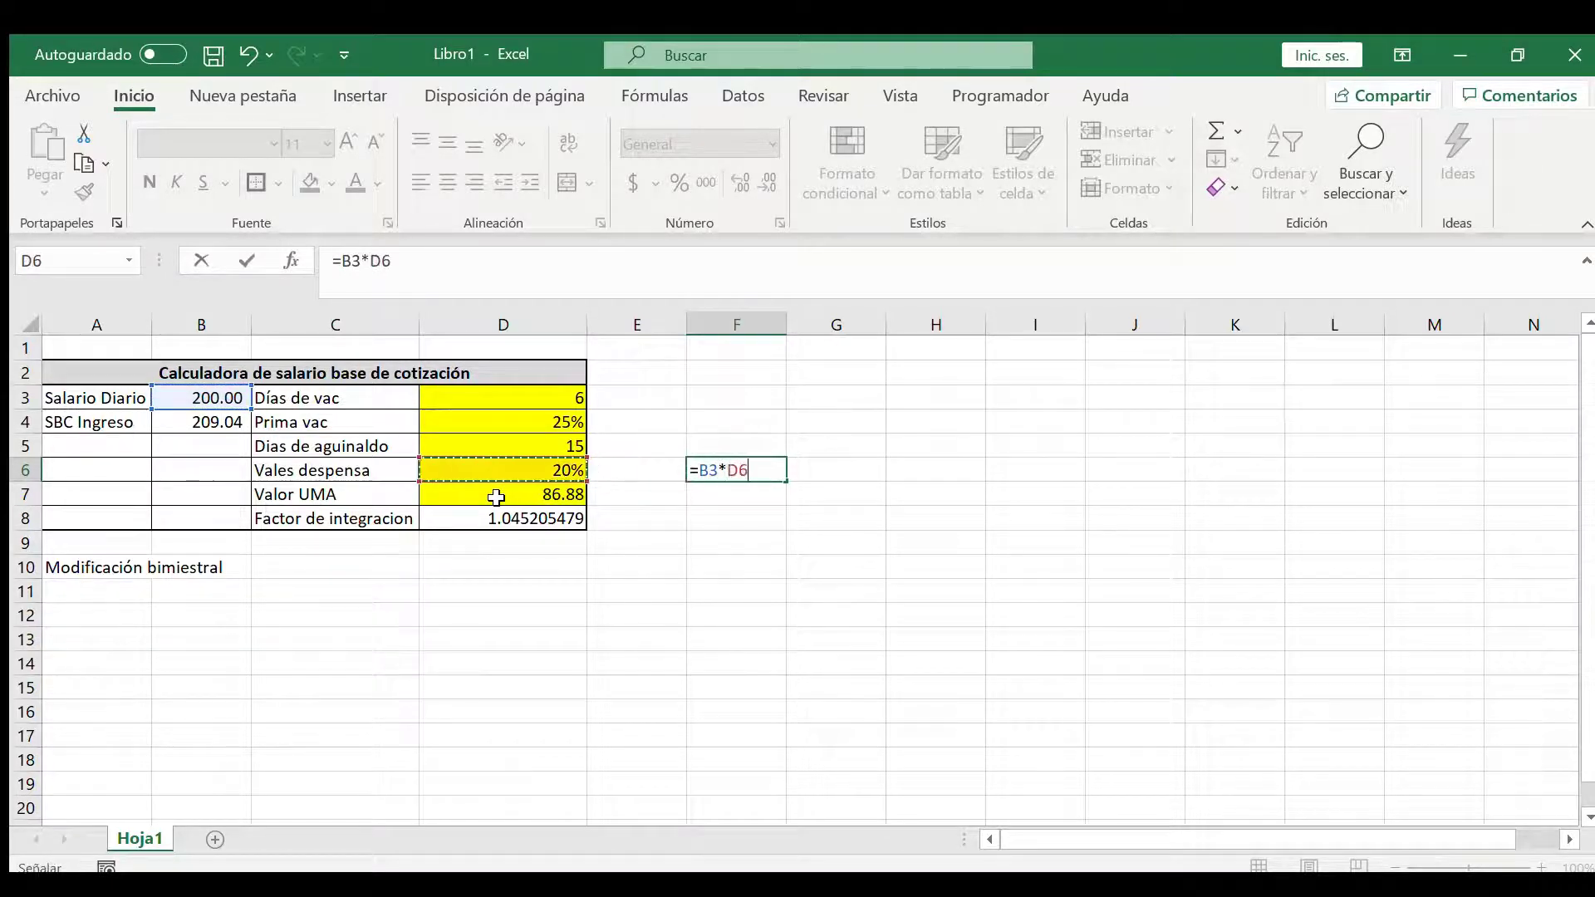
pyautogui.press('Return')
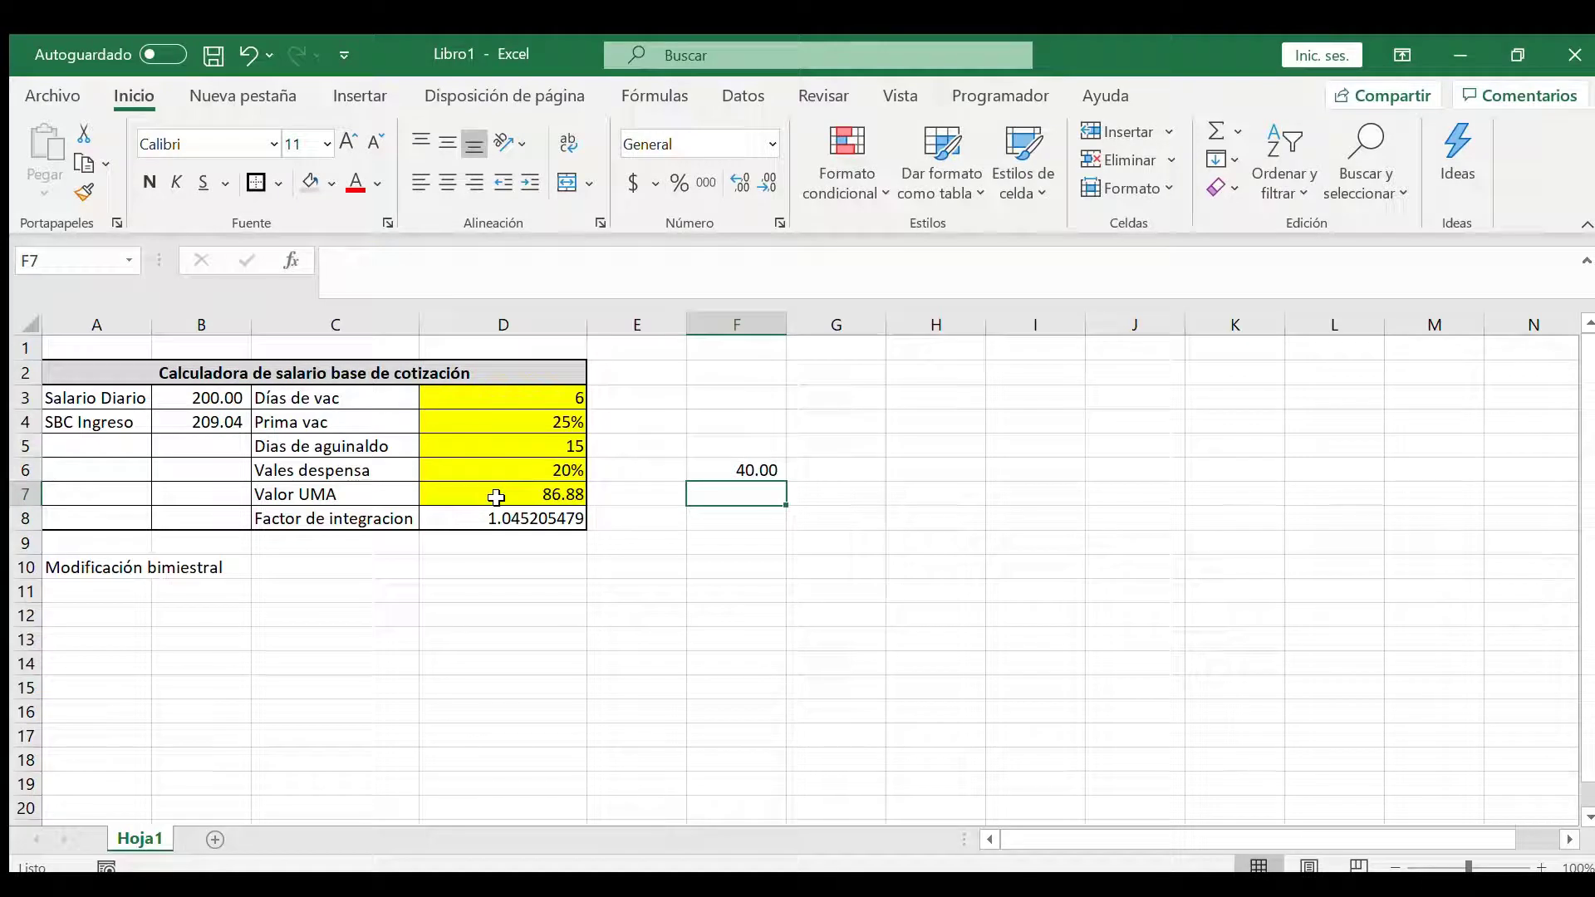
# Step: Enclose the voucher multiplication in cell F6 in parentheses so the formula is =(B3*D6)
pyautogui.press('Up')
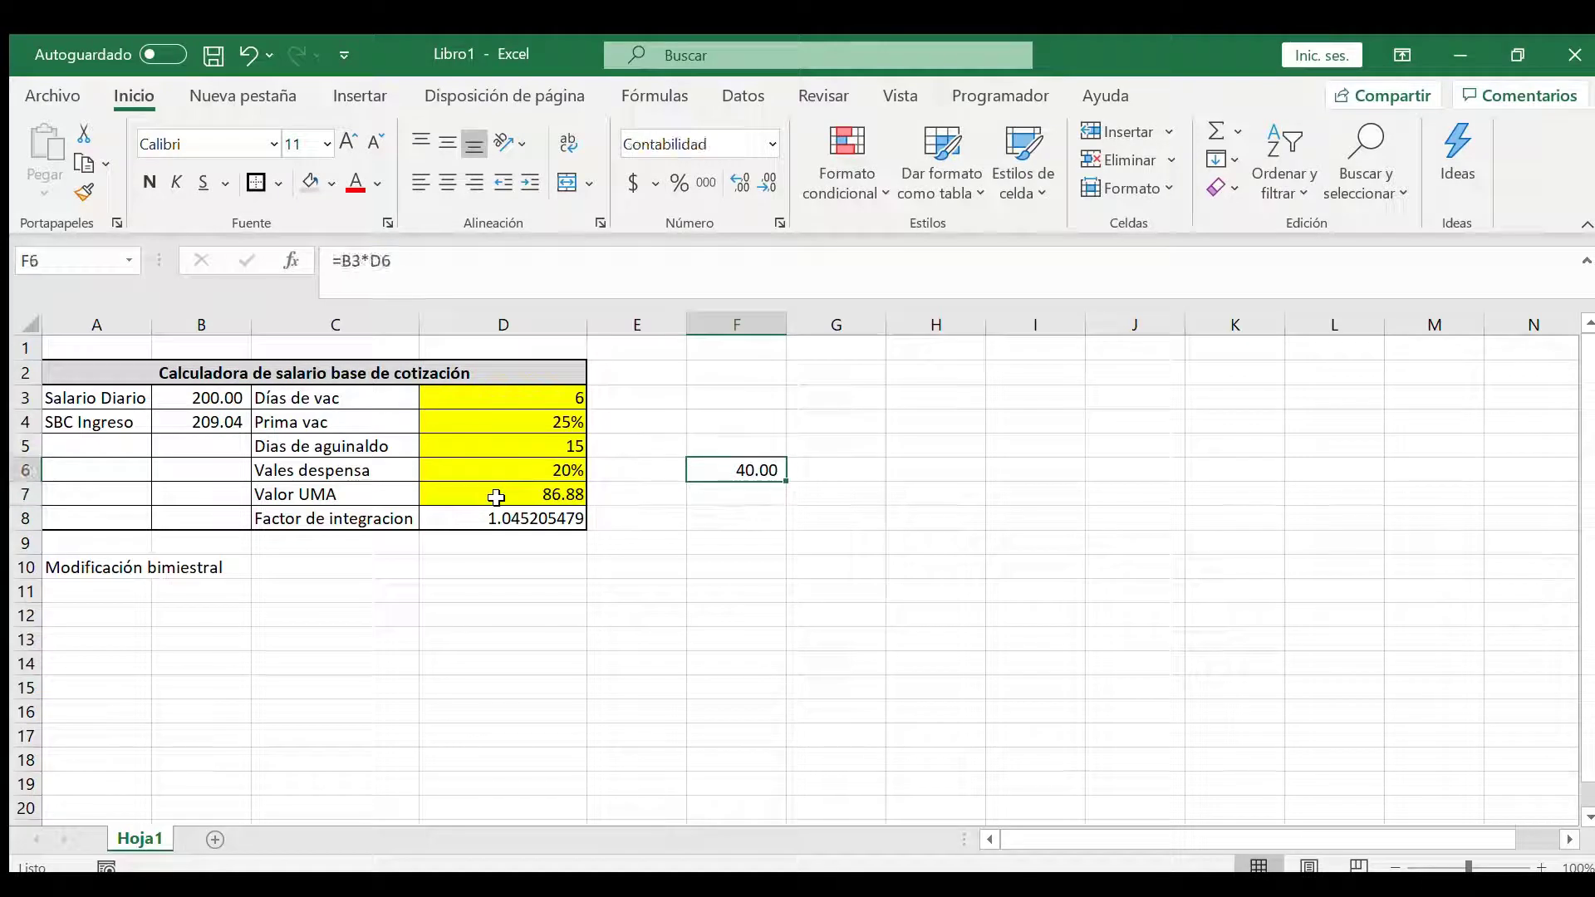
pyautogui.click(344, 261)
pyautogui.write('(')
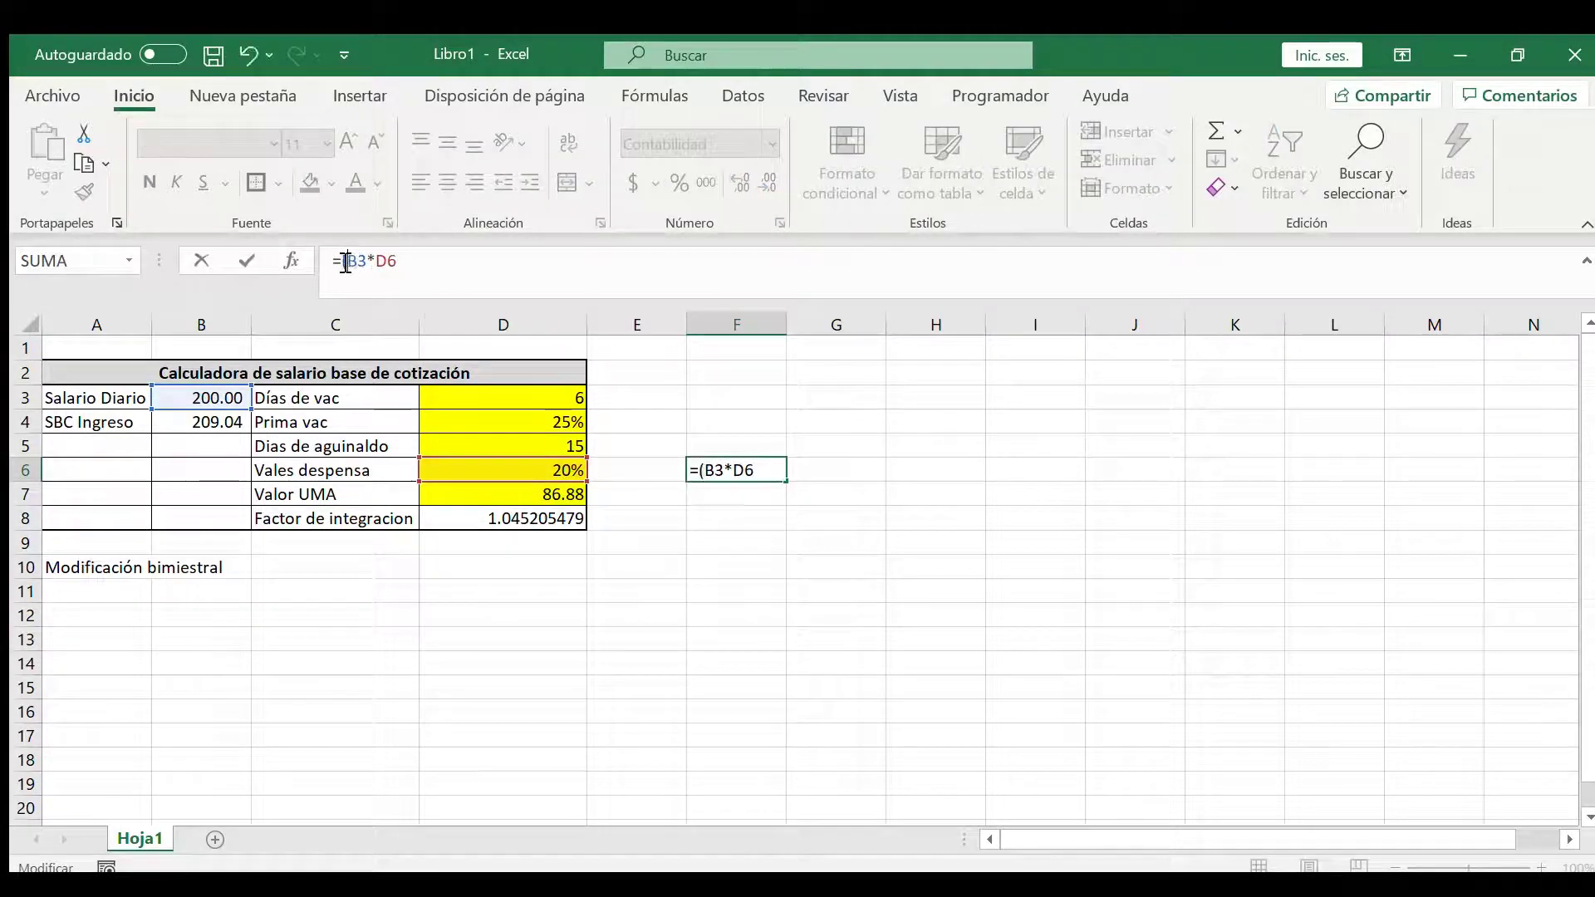
pyautogui.click(430, 267)
pyautogui.write(')')
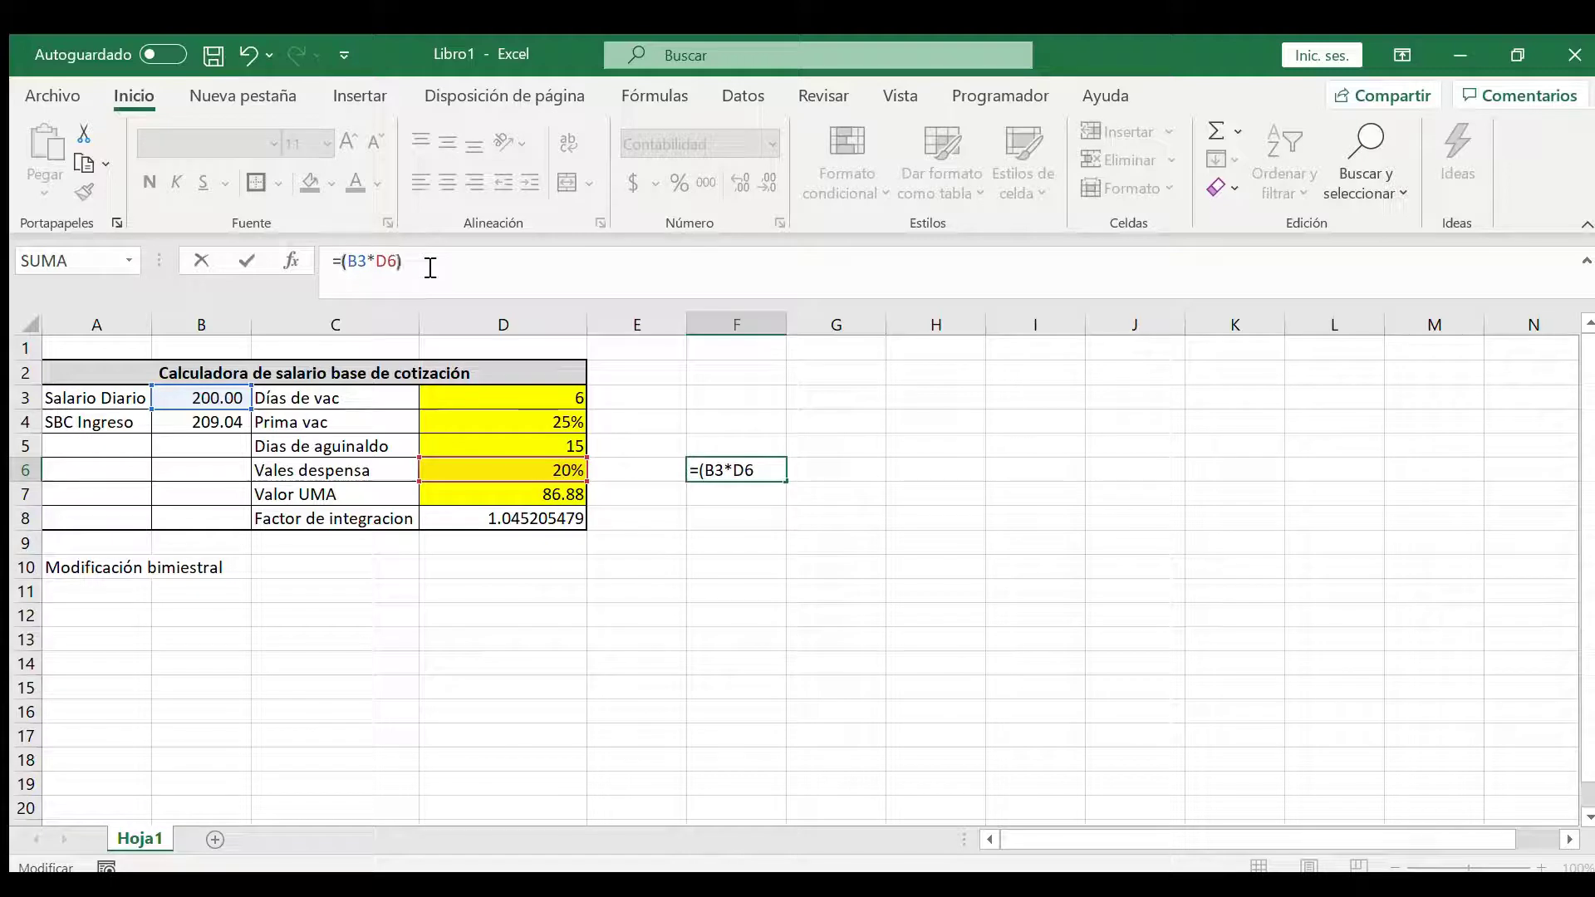
pyautogui.press('Return')
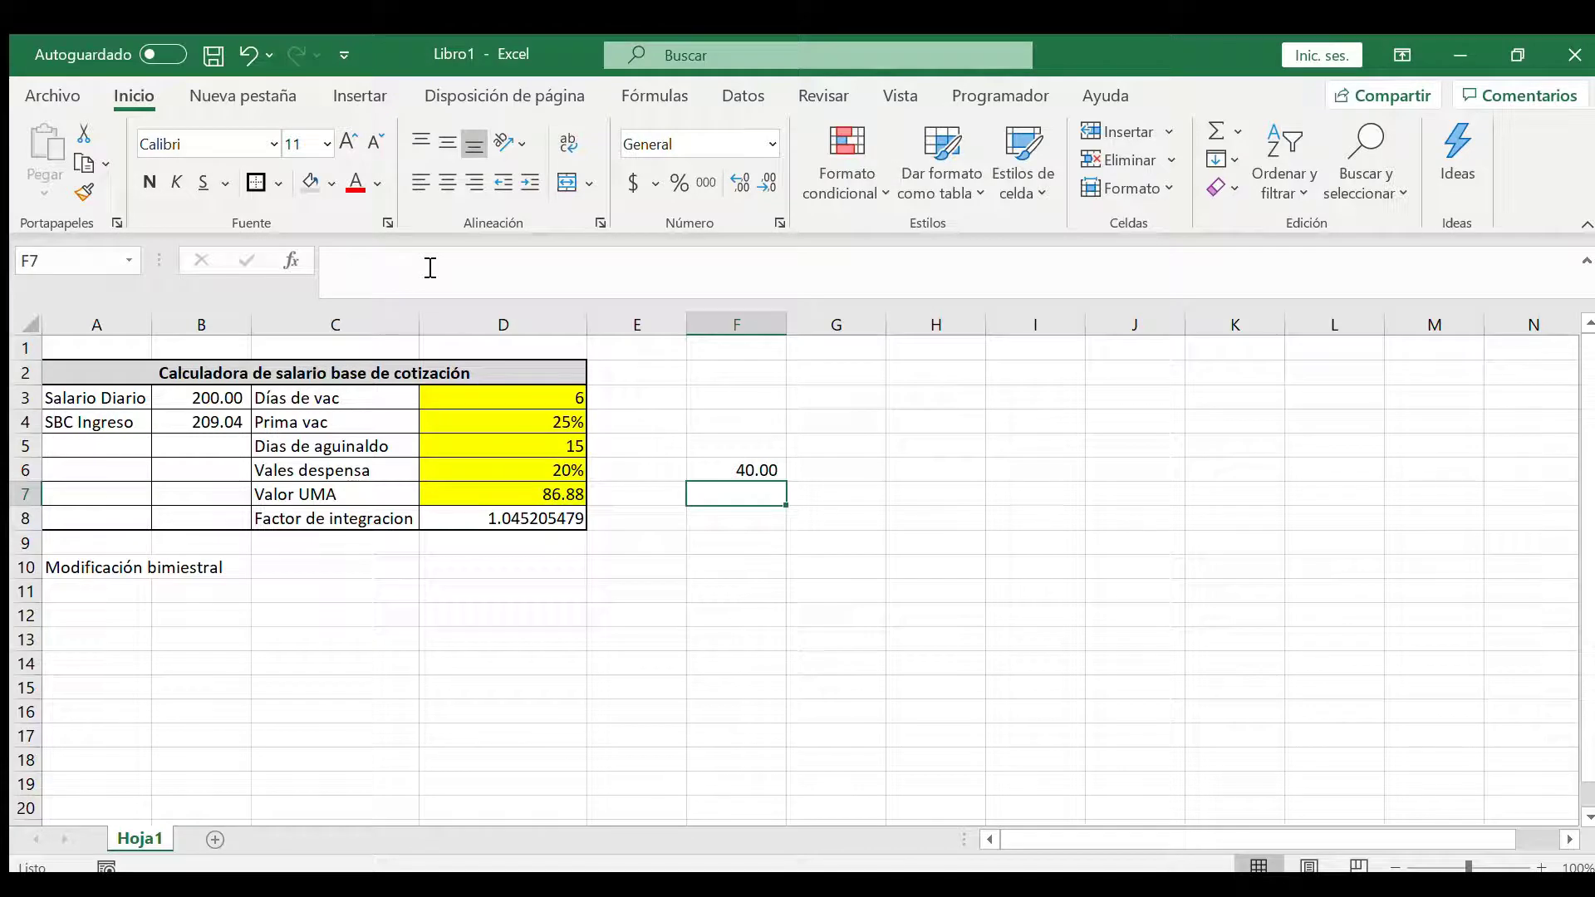
# Step: Calculate 40% of the Valor UMA in cell F7 with the formula =D7*40%
pyautogui.write('=')
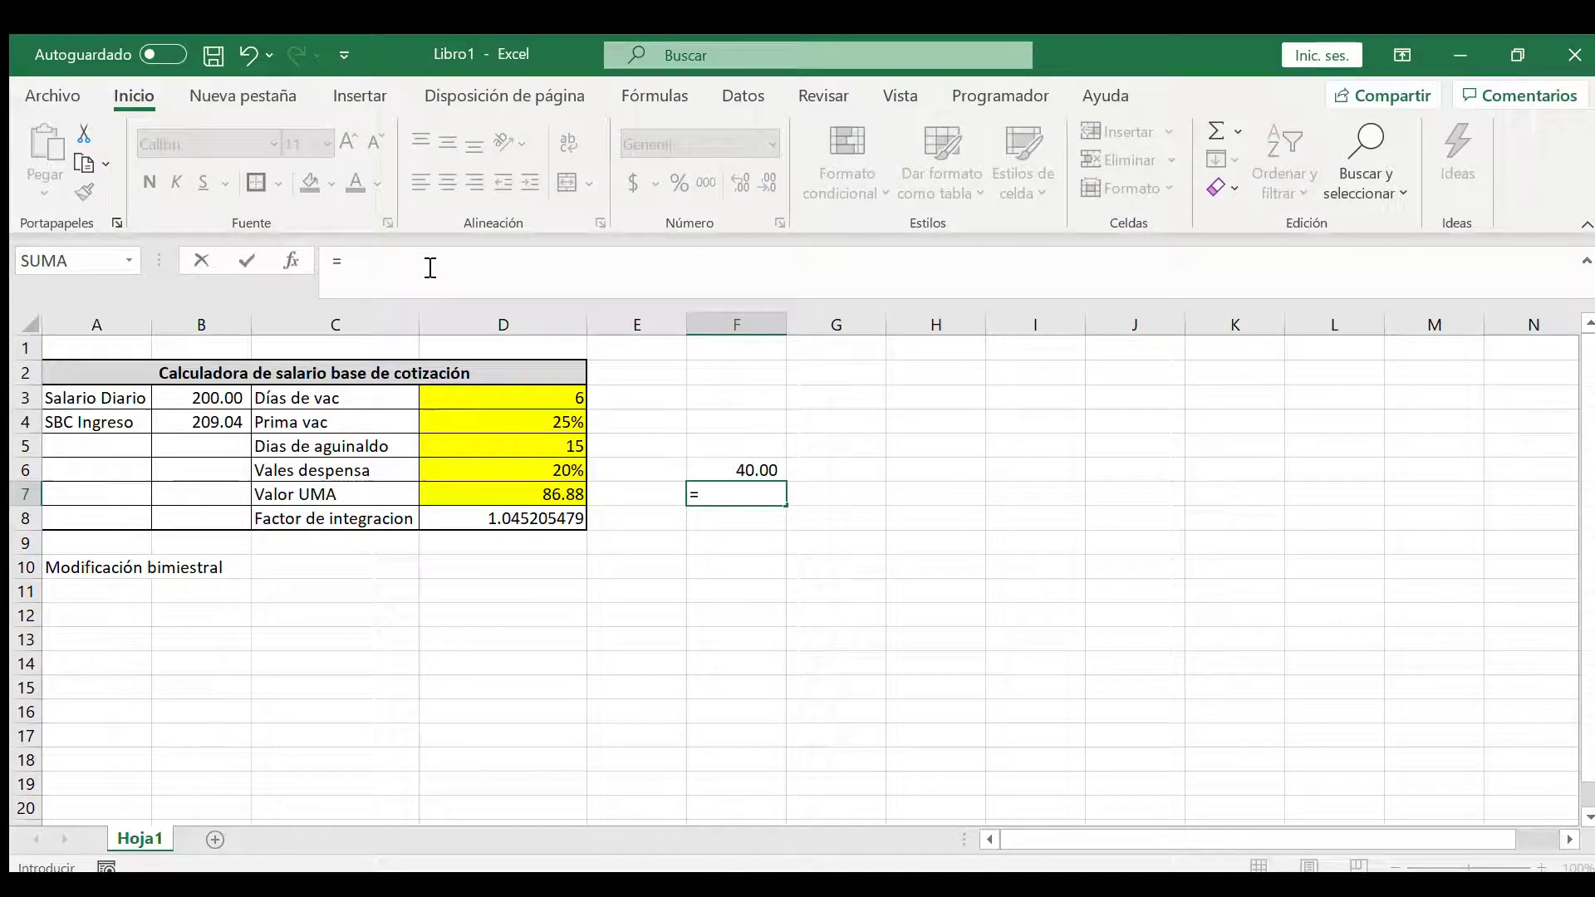
pyautogui.press('Left')
pyautogui.press('Left')
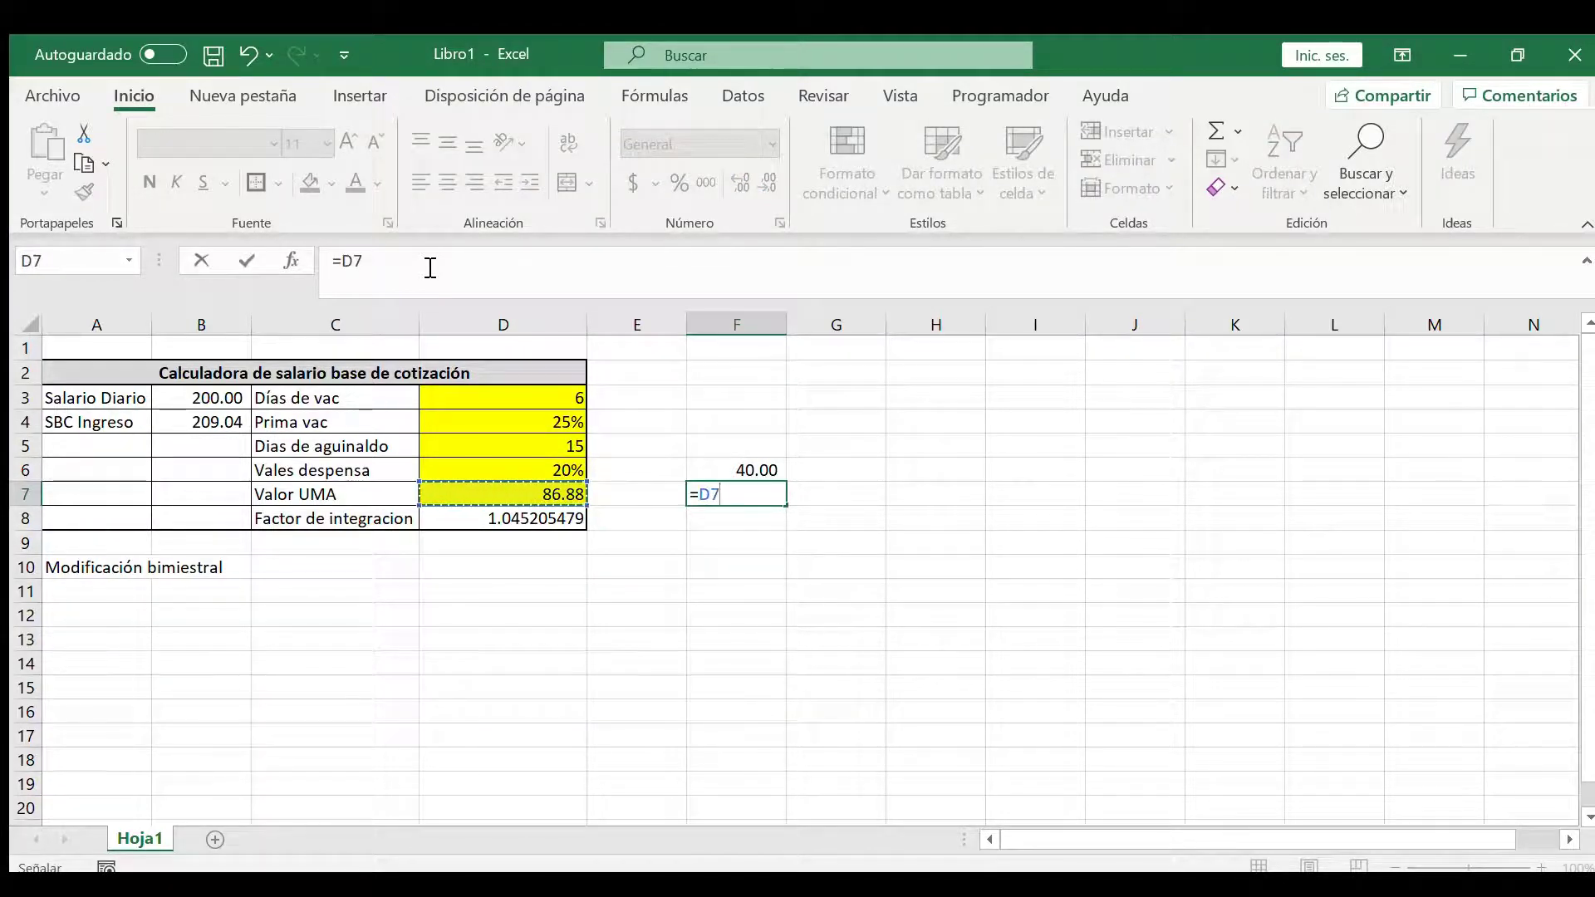
pyautogui.press('F2')
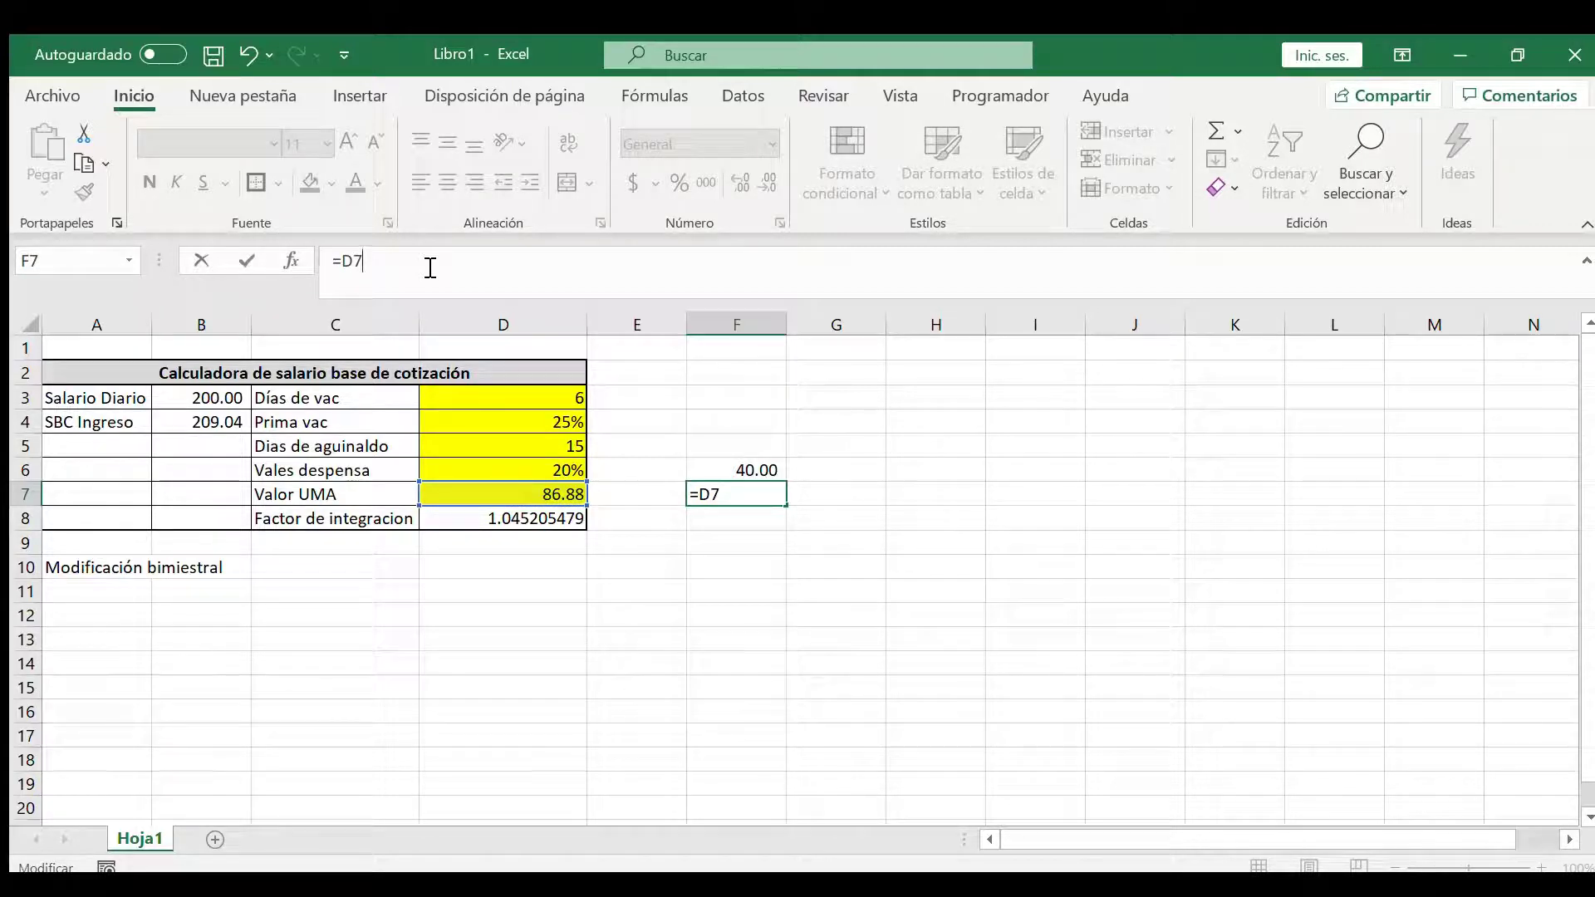
pyautogui.write('*.40')
pyautogui.press('BackSpace')
pyautogui.press('BackSpace')
pyautogui.write('40%')
pyautogui.press('Return')
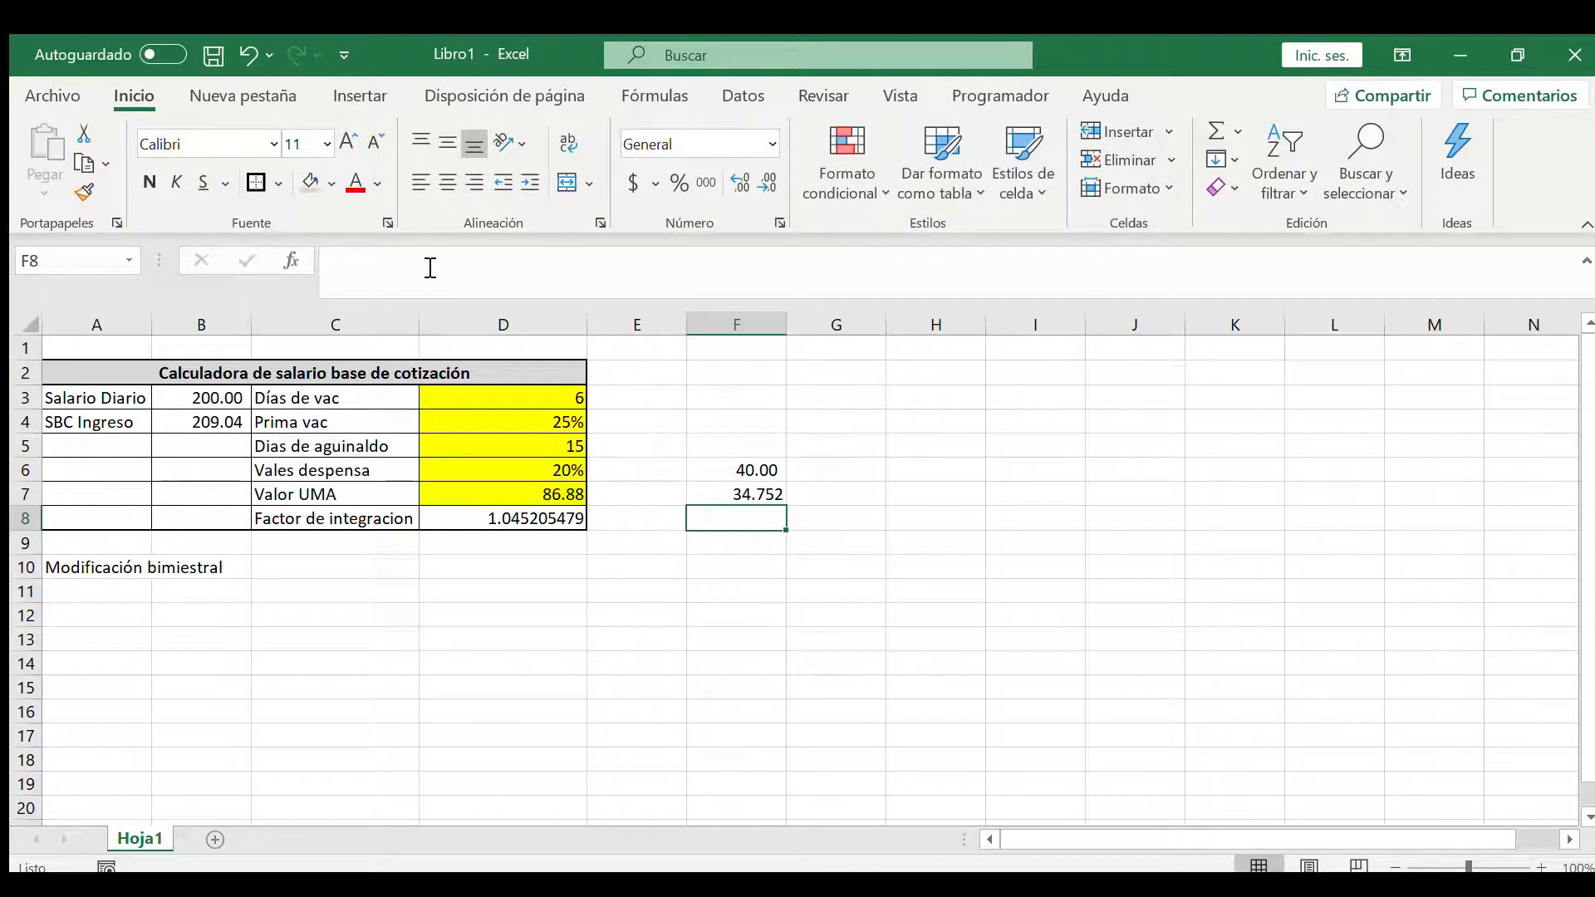
# Step: Calculate the voucher amount exceeding the exemption in cell G7 with the formula =SI(F6>F7,F6-F7,0)
pyautogui.press('Right')
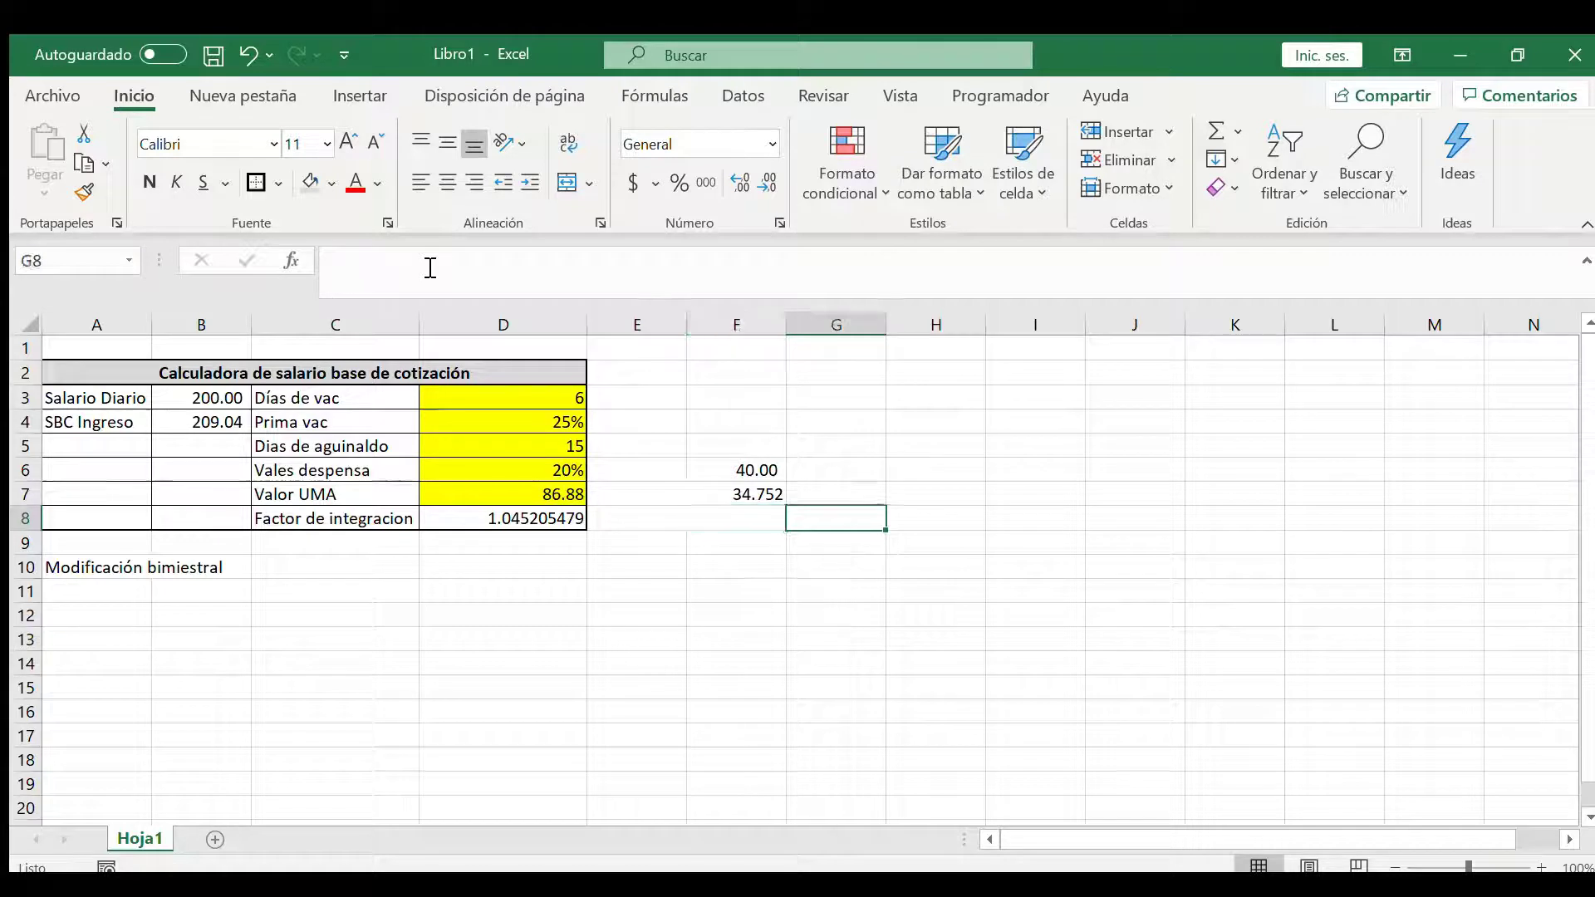
pyautogui.press('Up')
pyautogui.write('=')
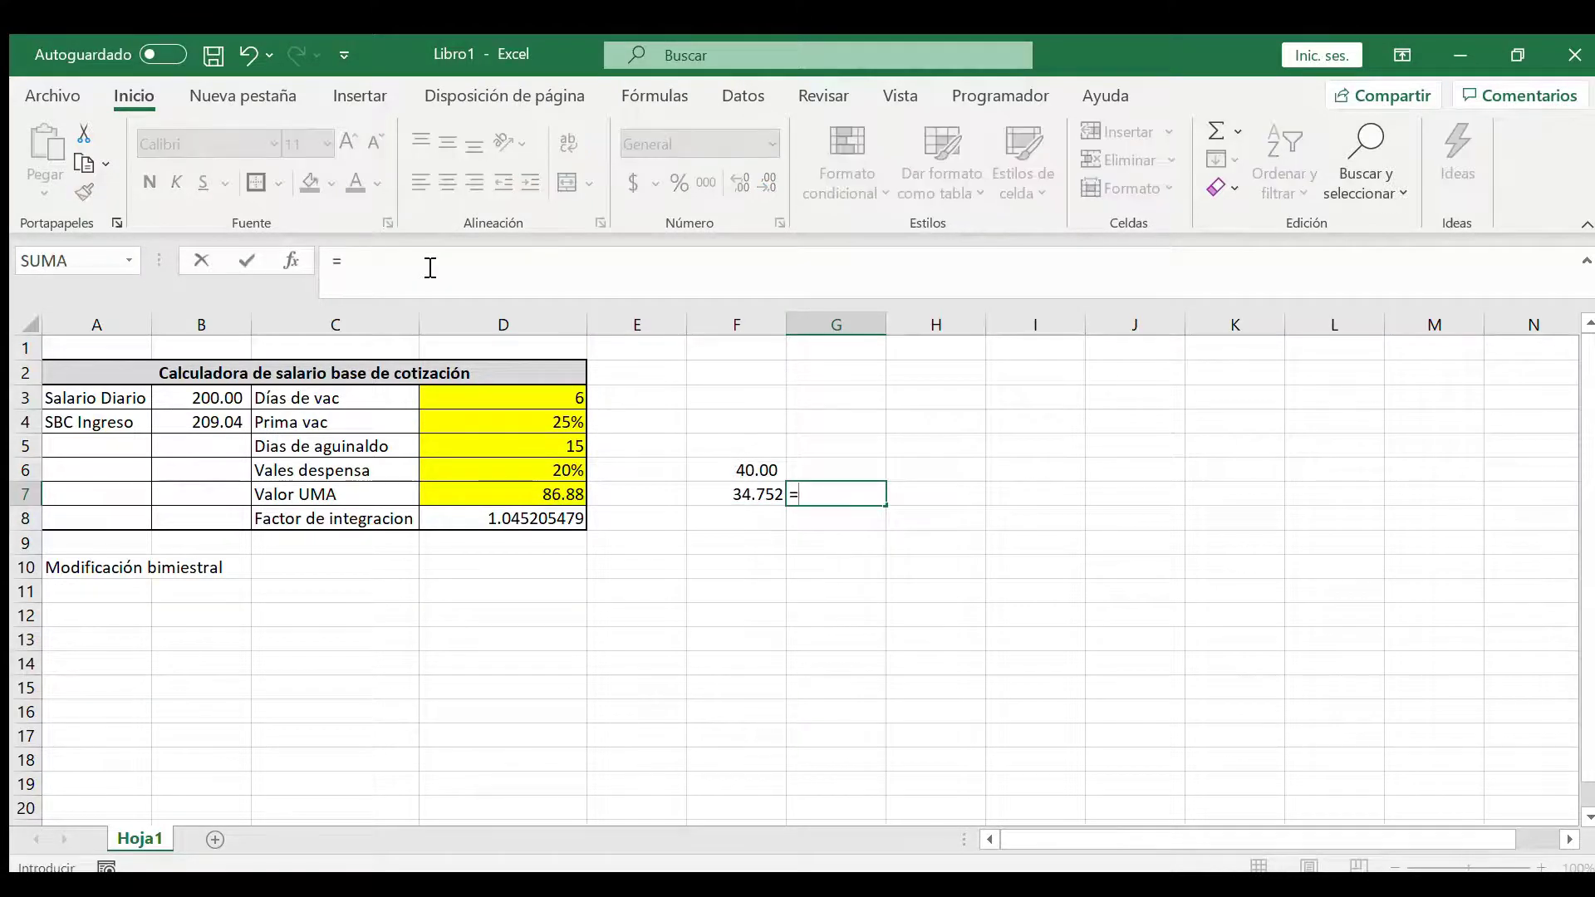
pyautogui.write('si(')
pyautogui.press('Left')
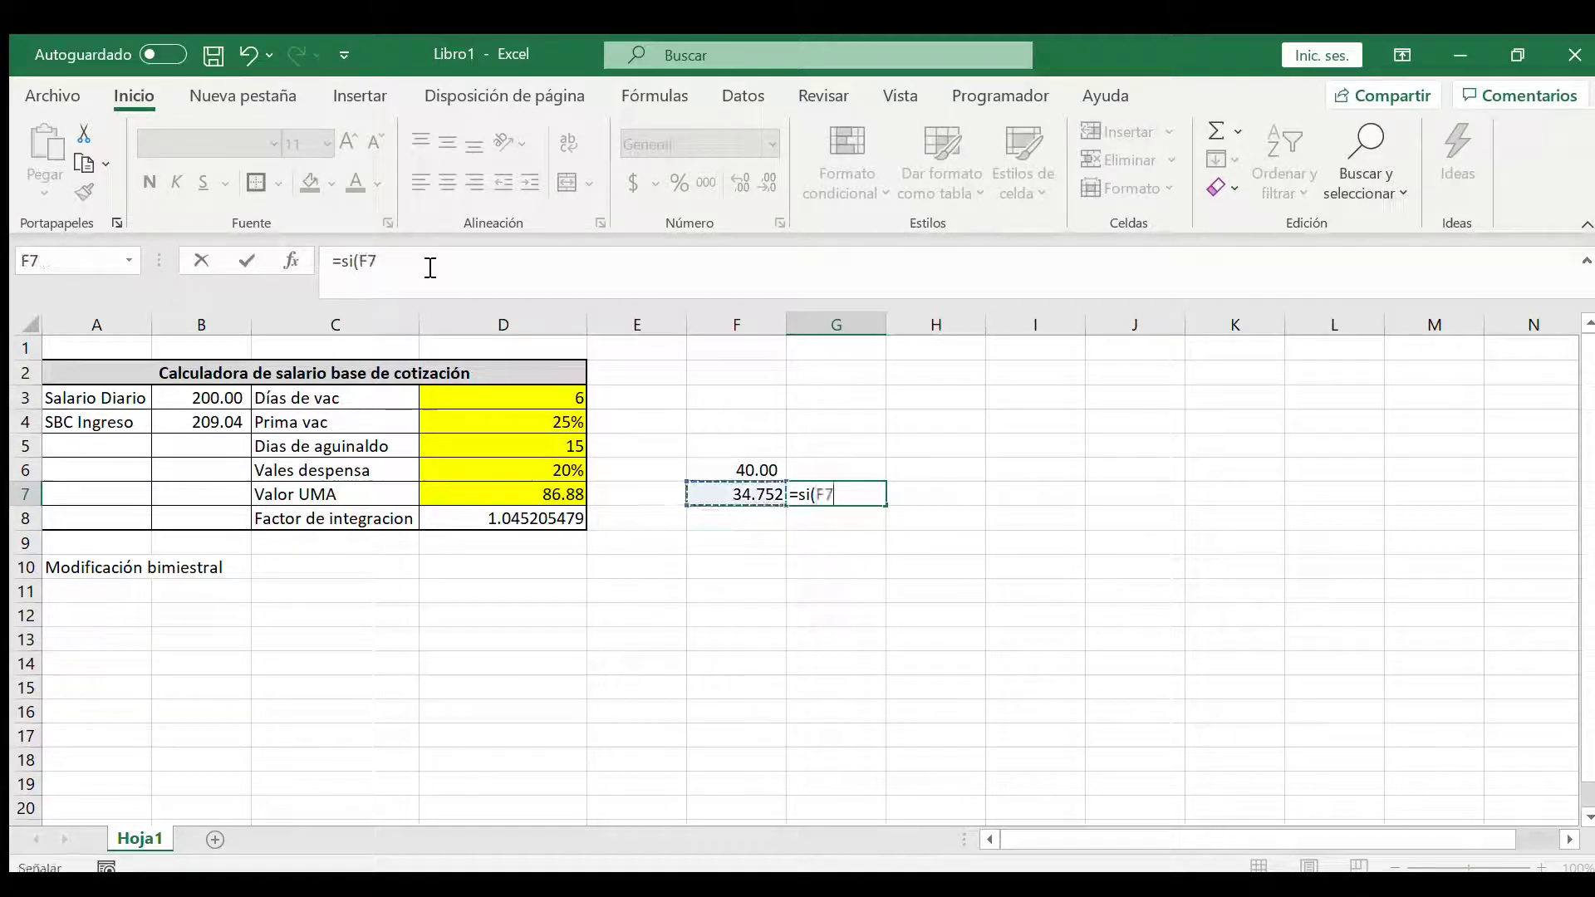
pyautogui.press('Up')
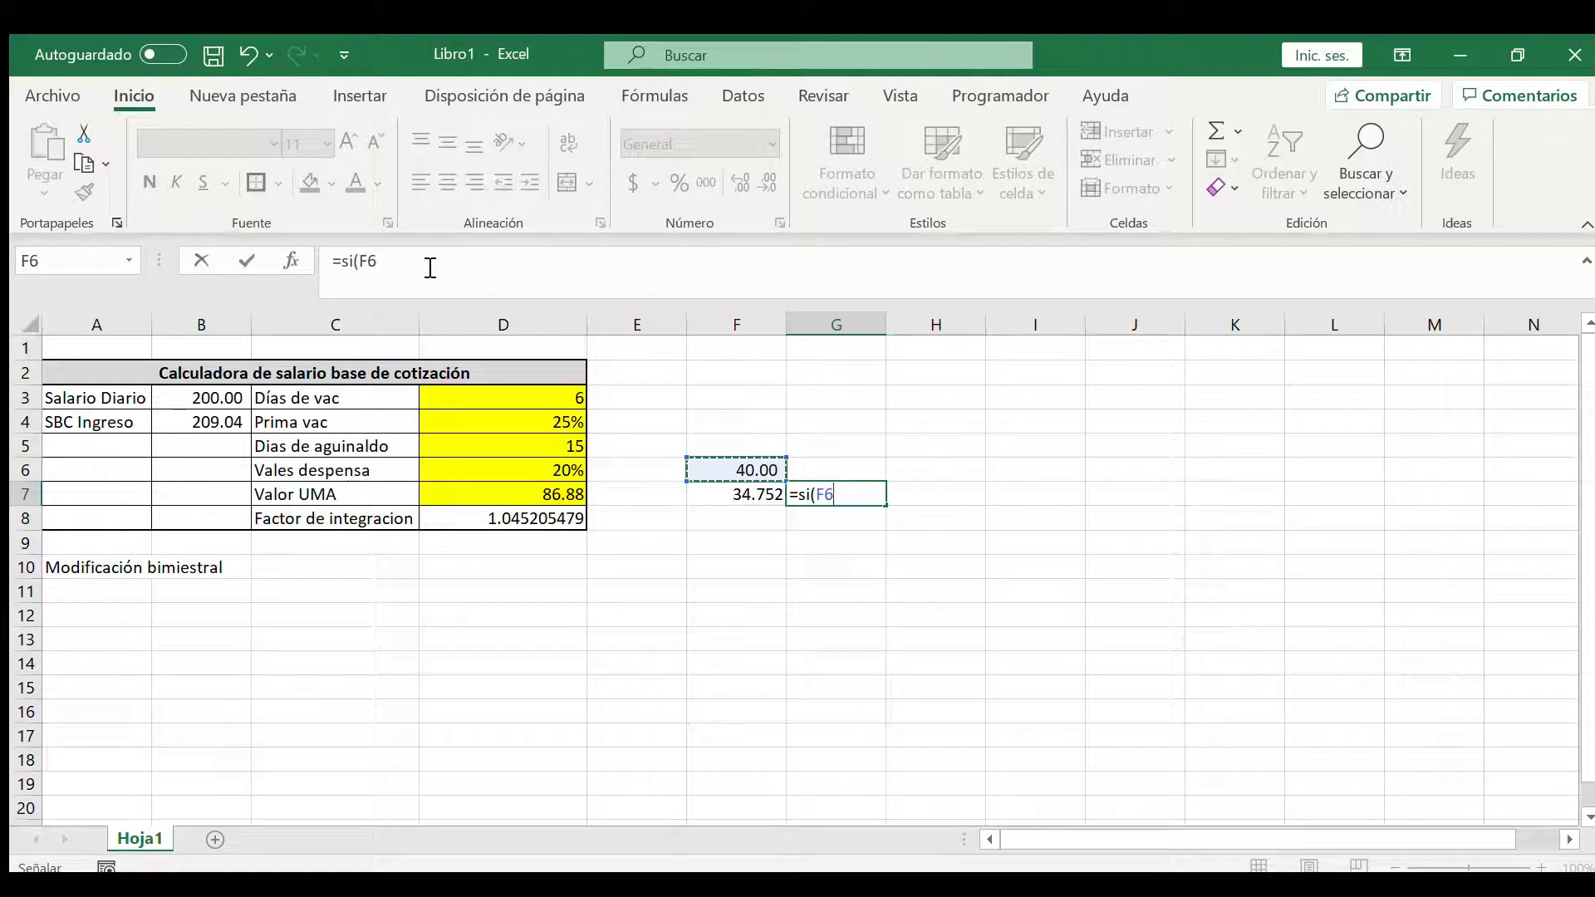
pyautogui.write('>')
pyautogui.press('Left')
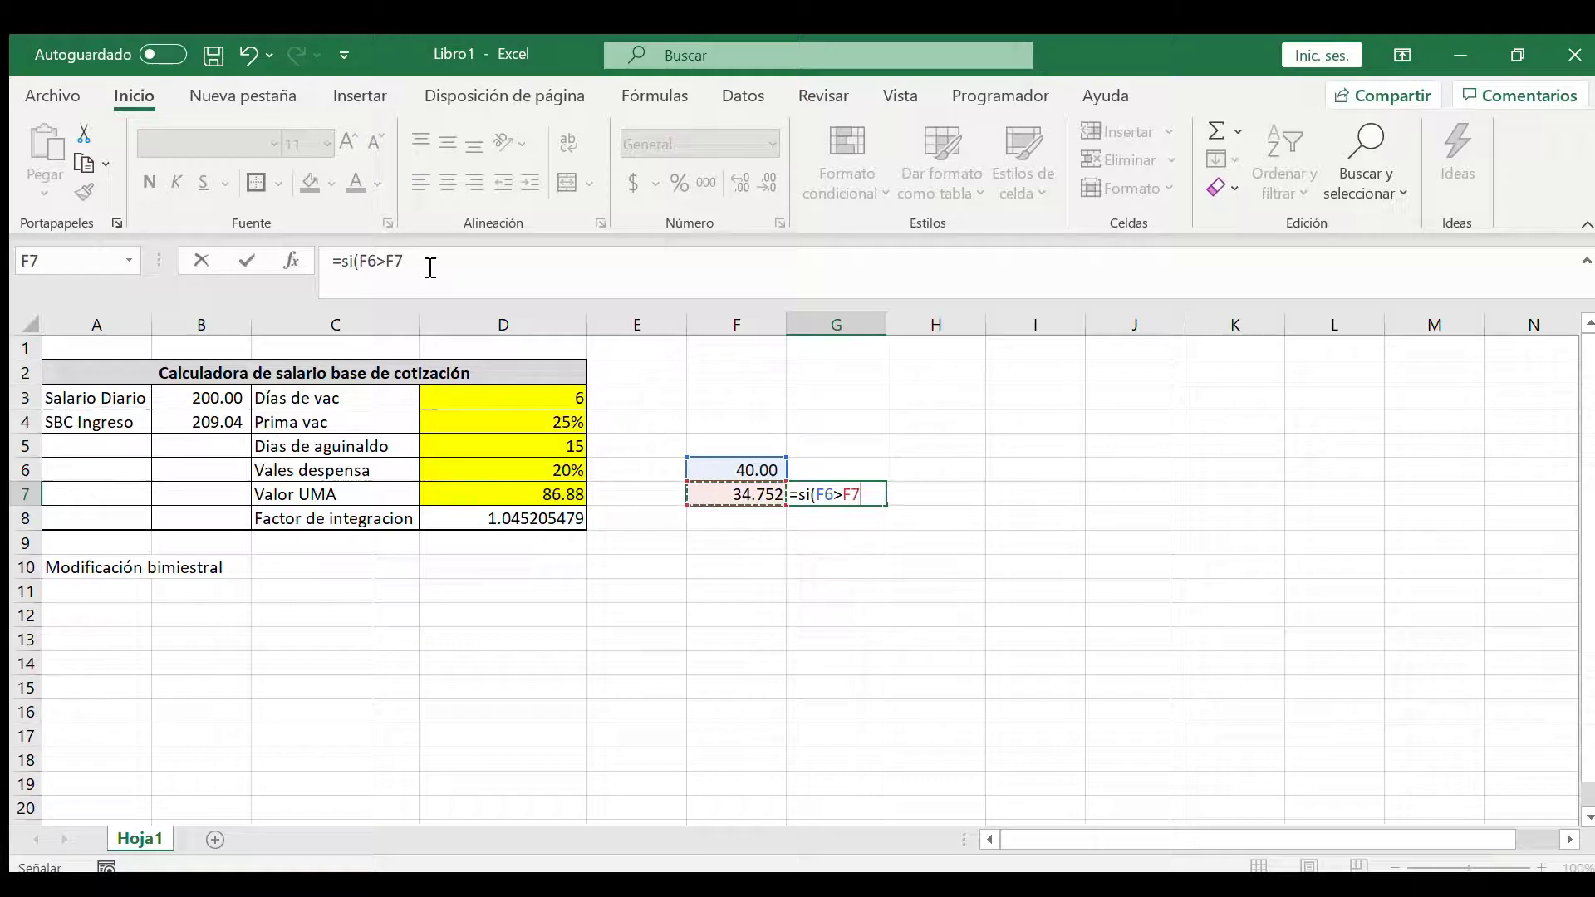
pyautogui.write(',')
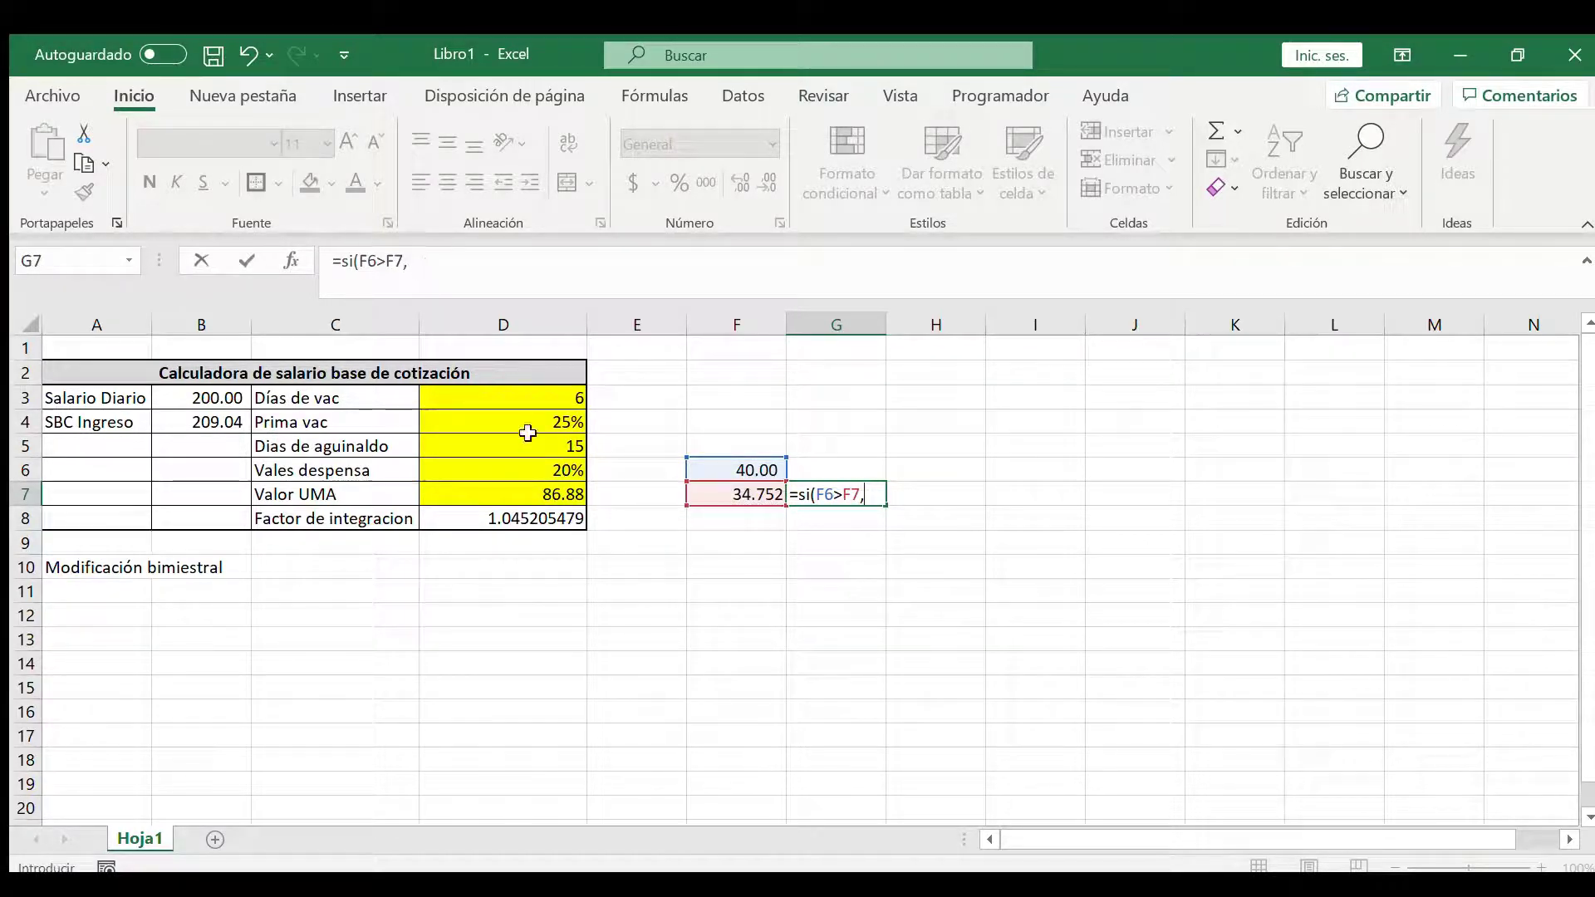
pyautogui.click(703, 467)
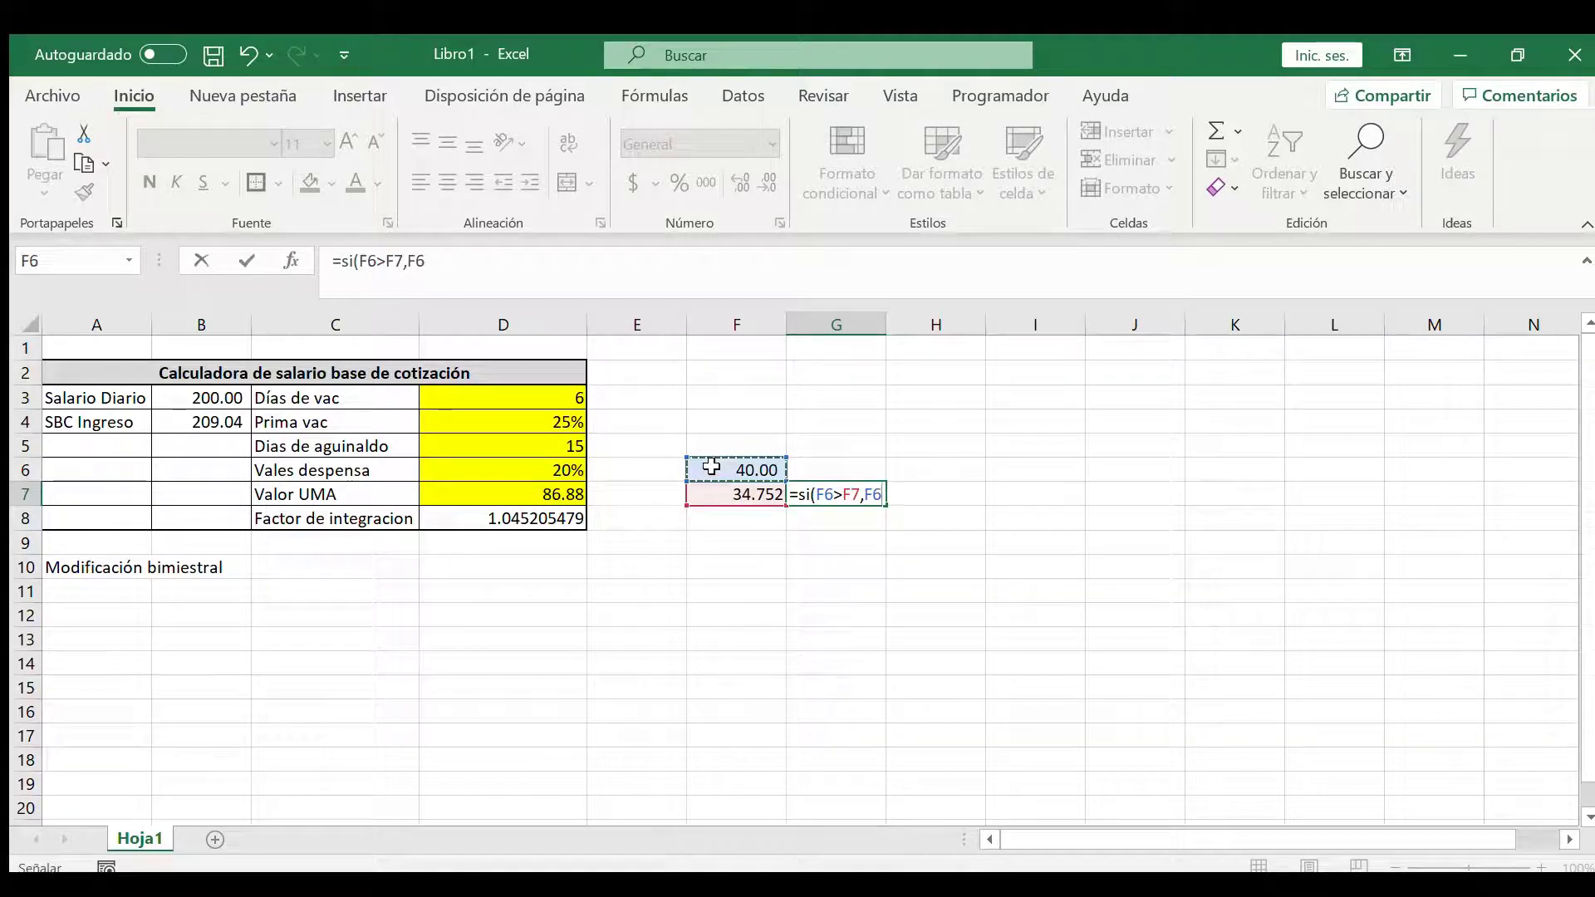
pyautogui.write('-')
pyautogui.click(729, 494)
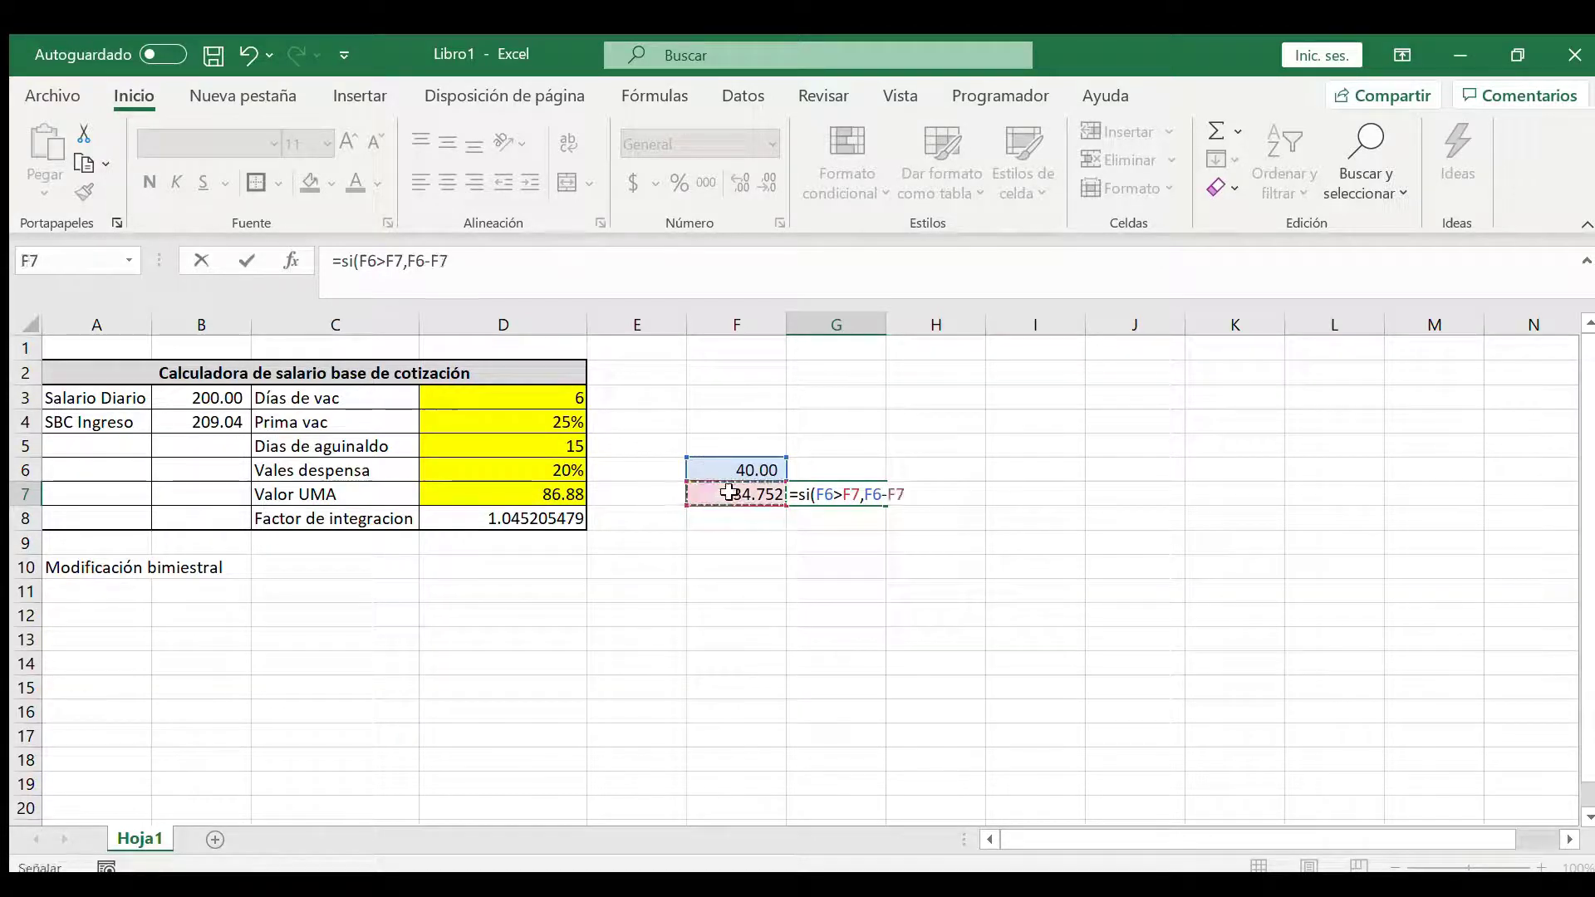
pyautogui.write(',')
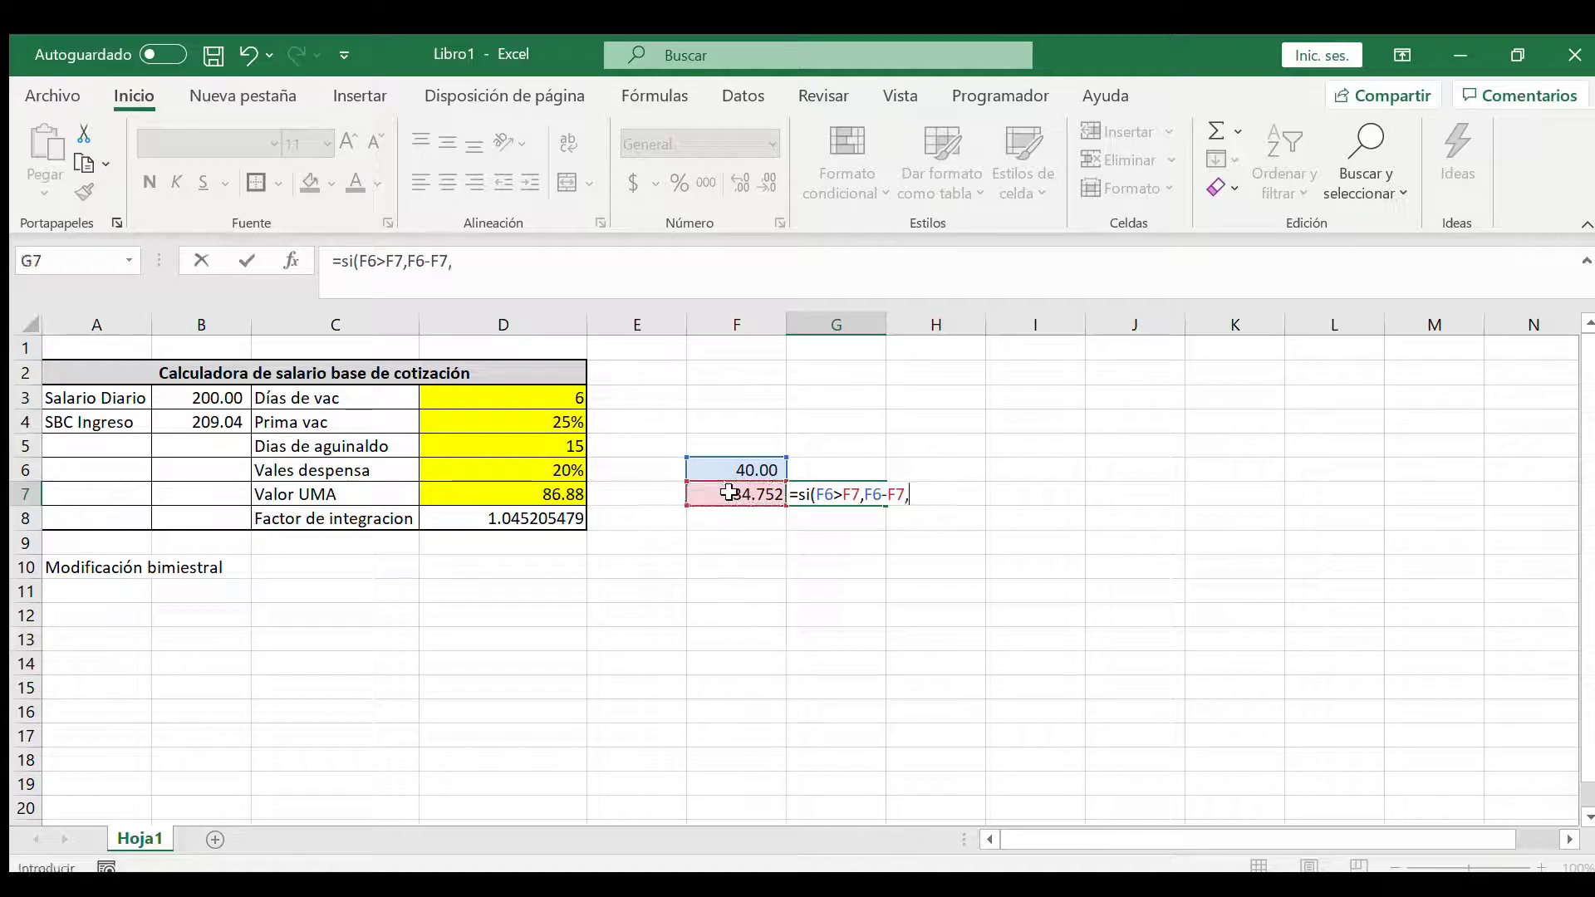
pyautogui.write('0)')
pyautogui.press('Return')
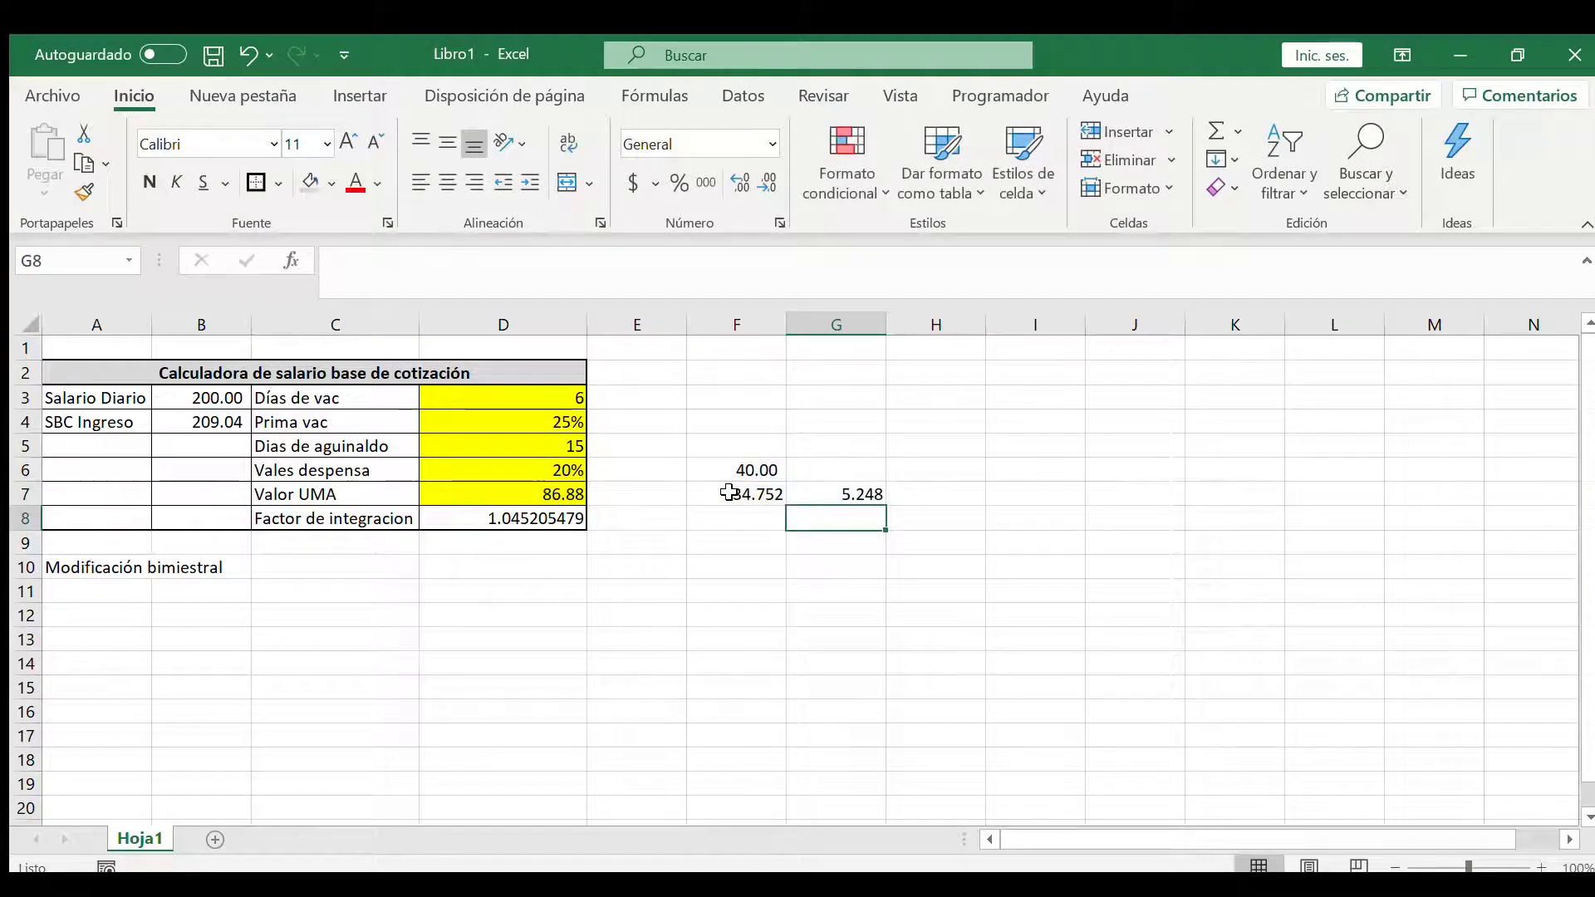
# Step: Set the Salario Diario in cell B3 to 150 to test the excess formula
pyautogui.press('Up')
pyautogui.press('Left')
pyautogui.press('Left')
pyautogui.press('Left')
pyautogui.press('Left')
pyautogui.press('Left')
pyautogui.press('Left')
pyautogui.press('Up')
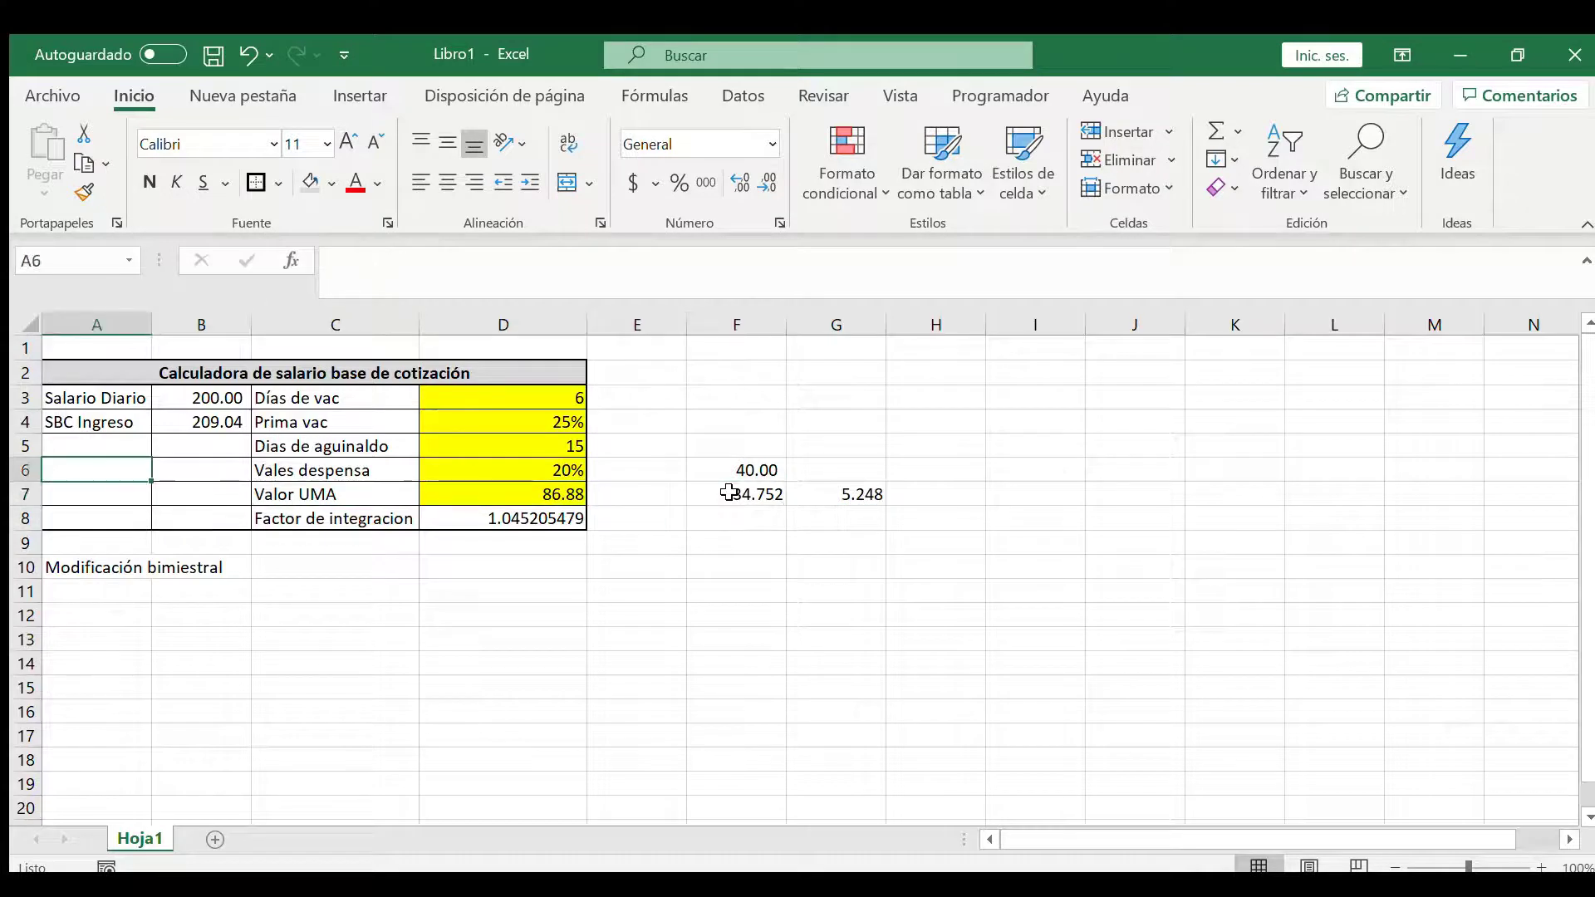
pyautogui.press('Up')
pyautogui.press('Up')
pyautogui.press('Right')
pyautogui.press('Up')
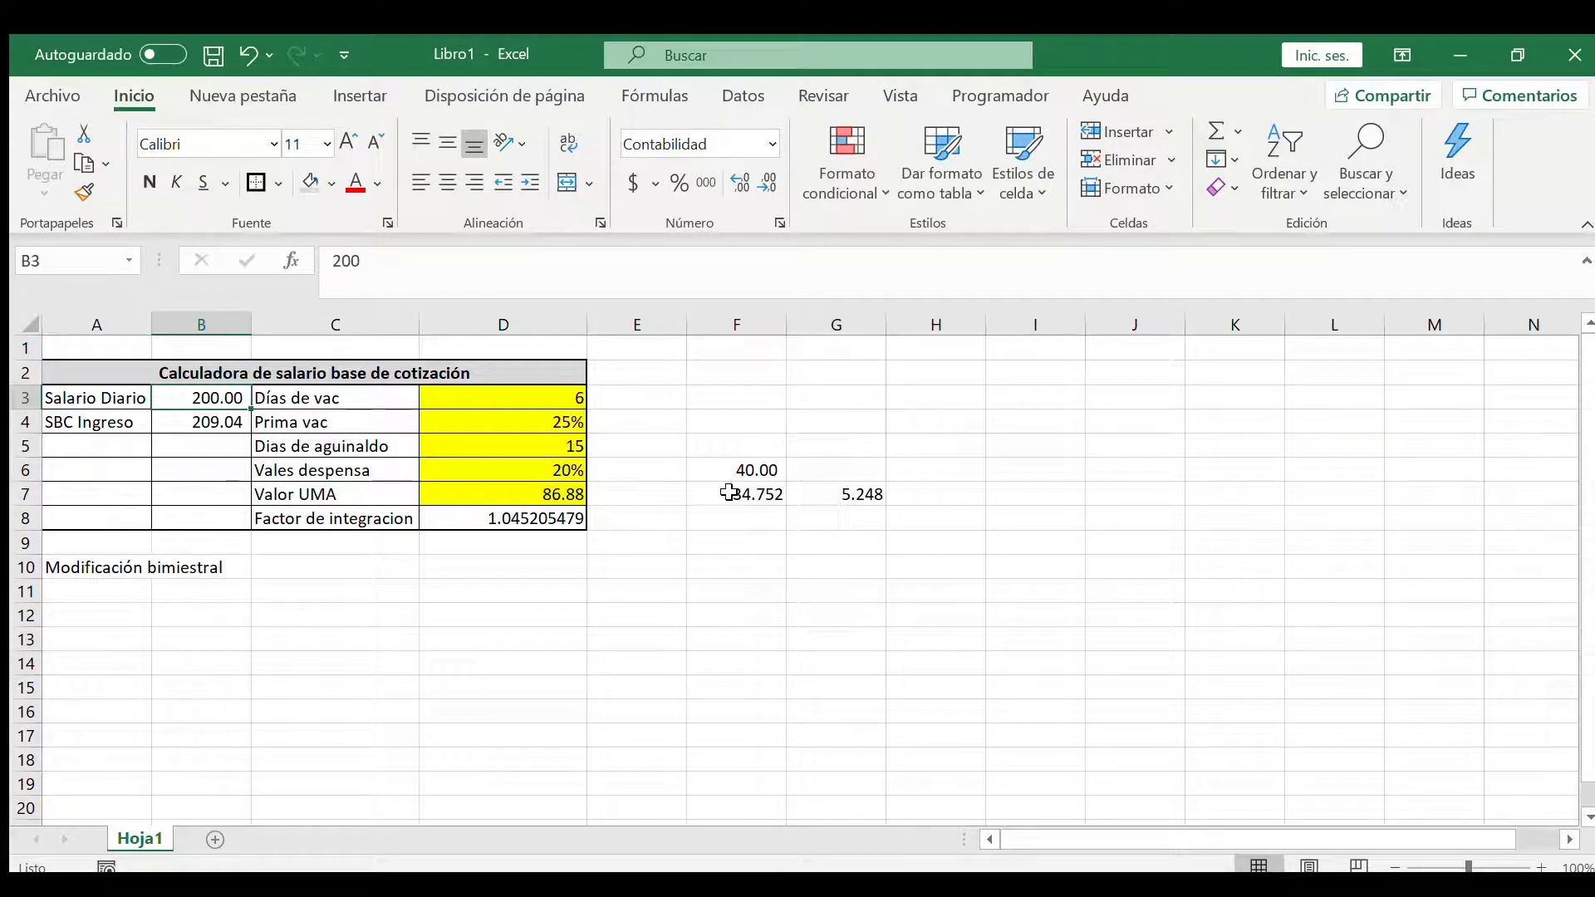
pyautogui.write('150')
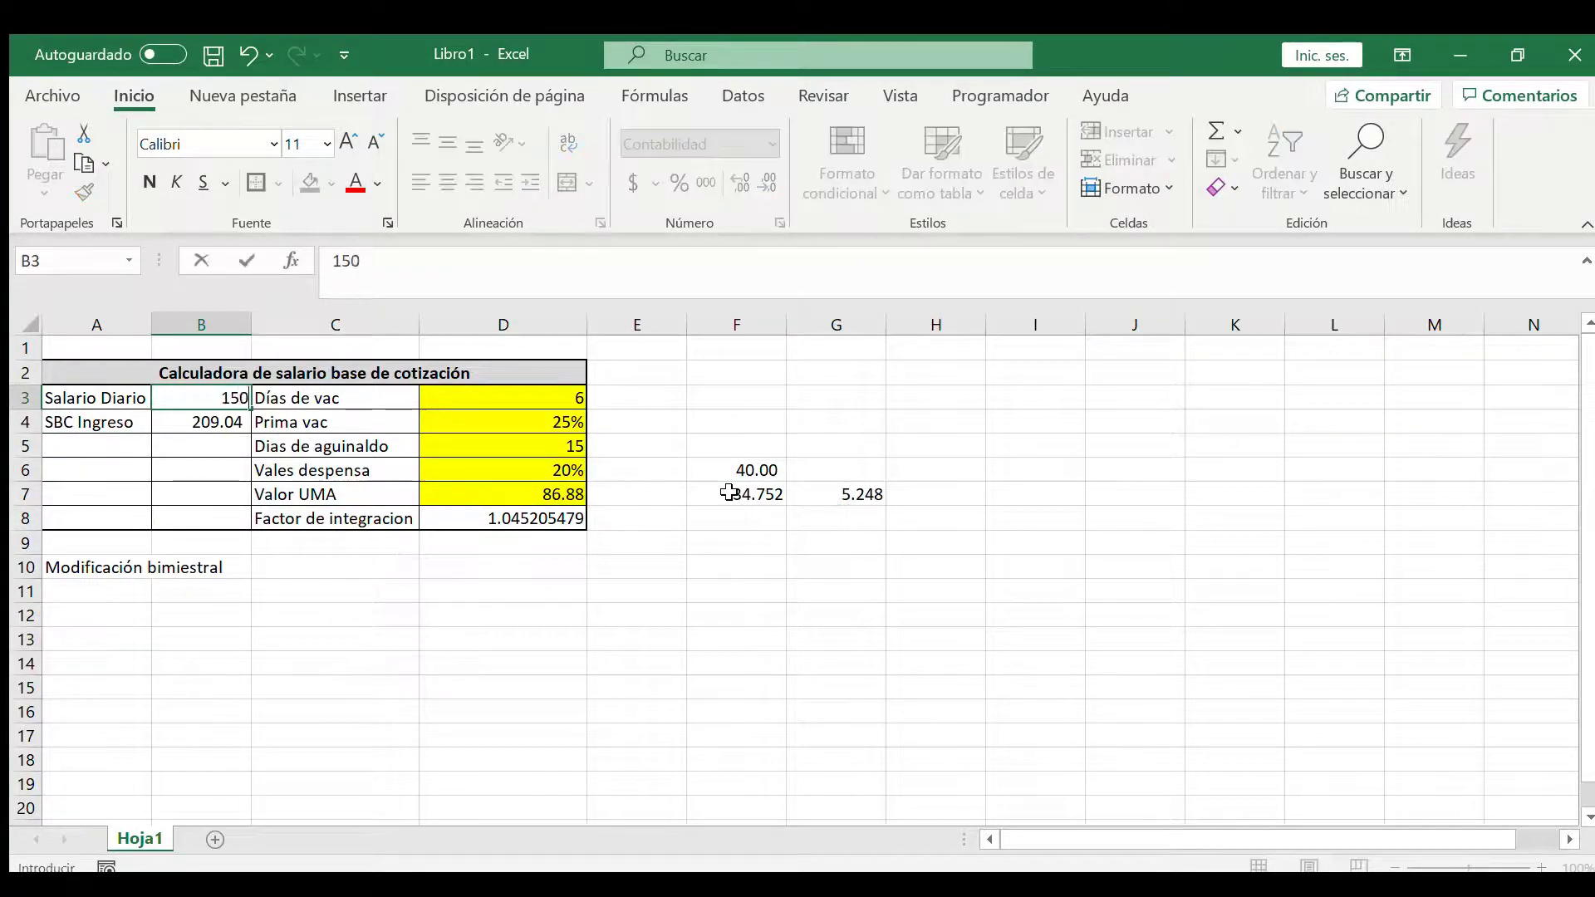
pyautogui.press('Return')
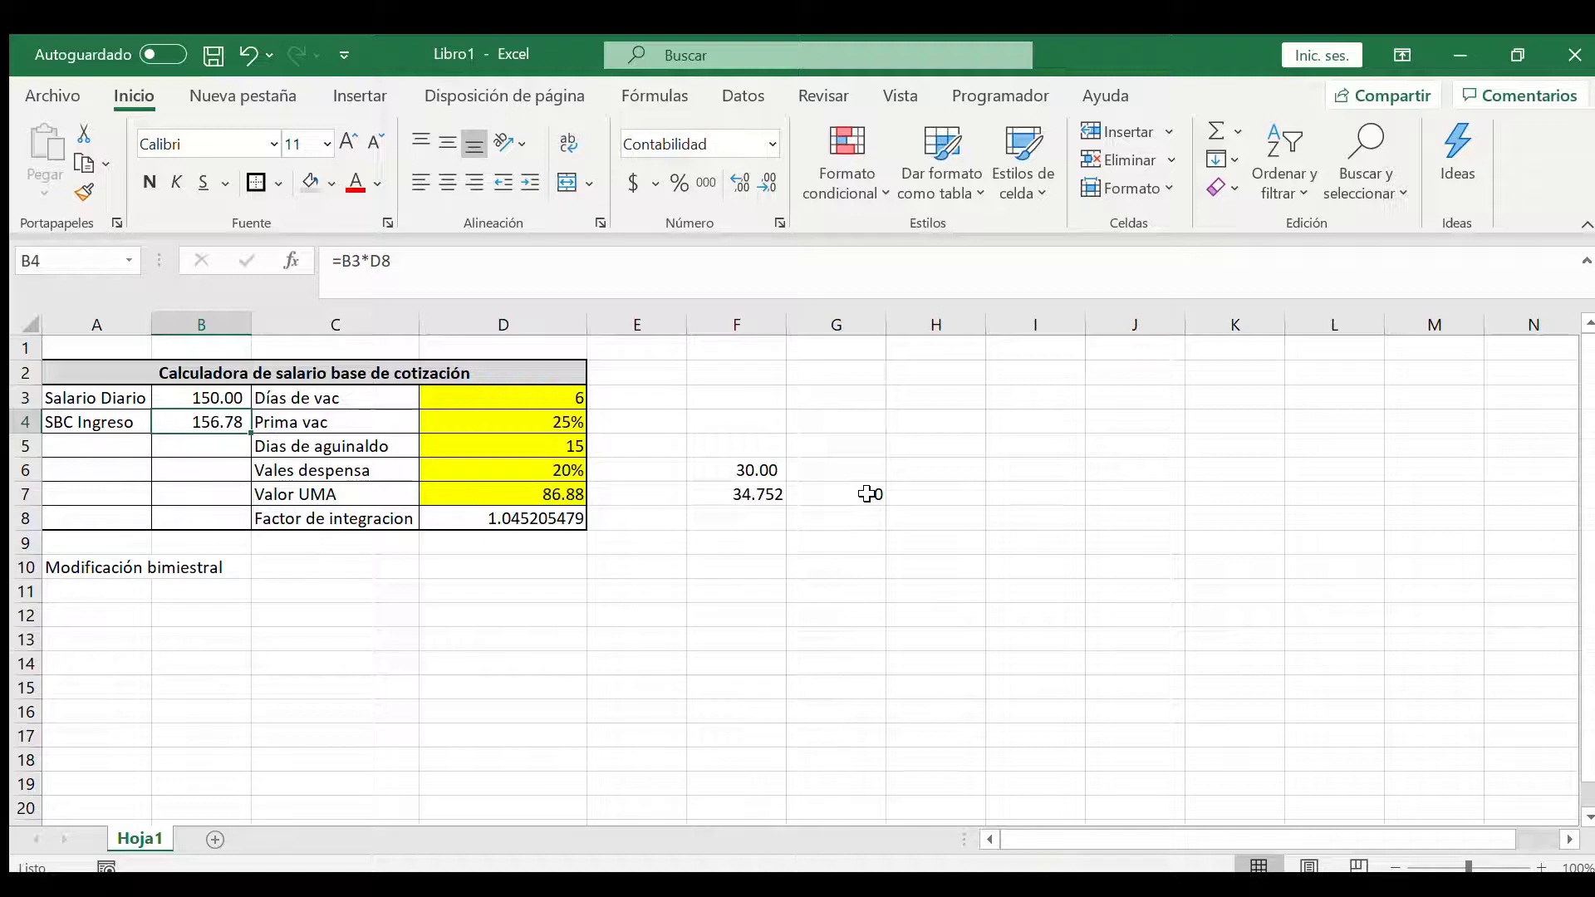
# Step: Set the Salario Diario in cell B3 back to 200
pyautogui.press('Up')
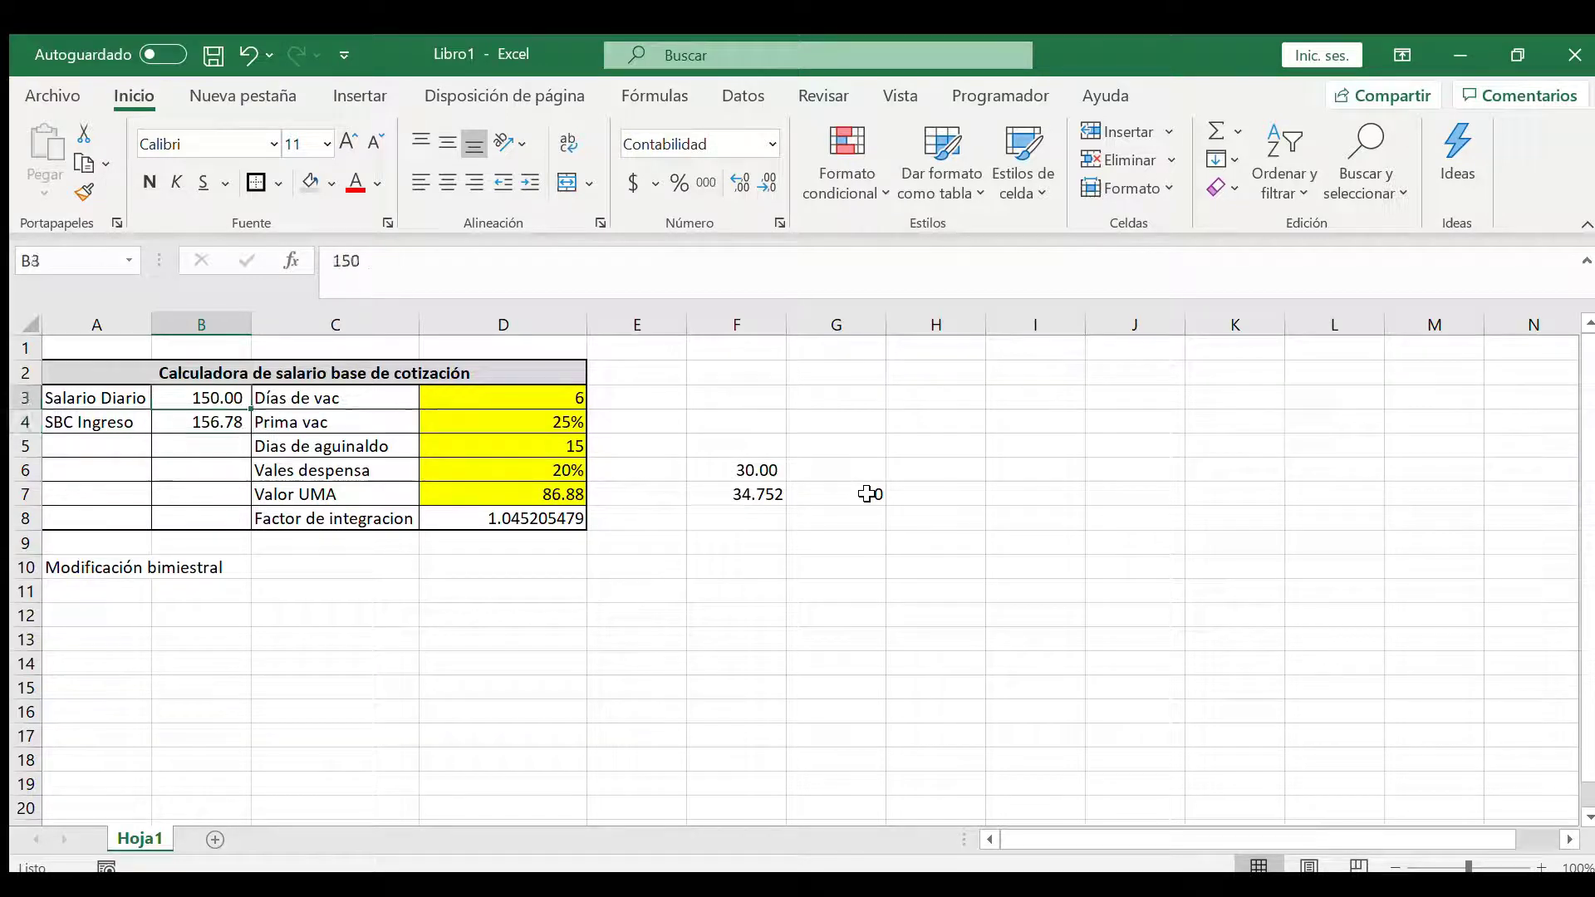
pyautogui.write('200')
pyautogui.press('Return')
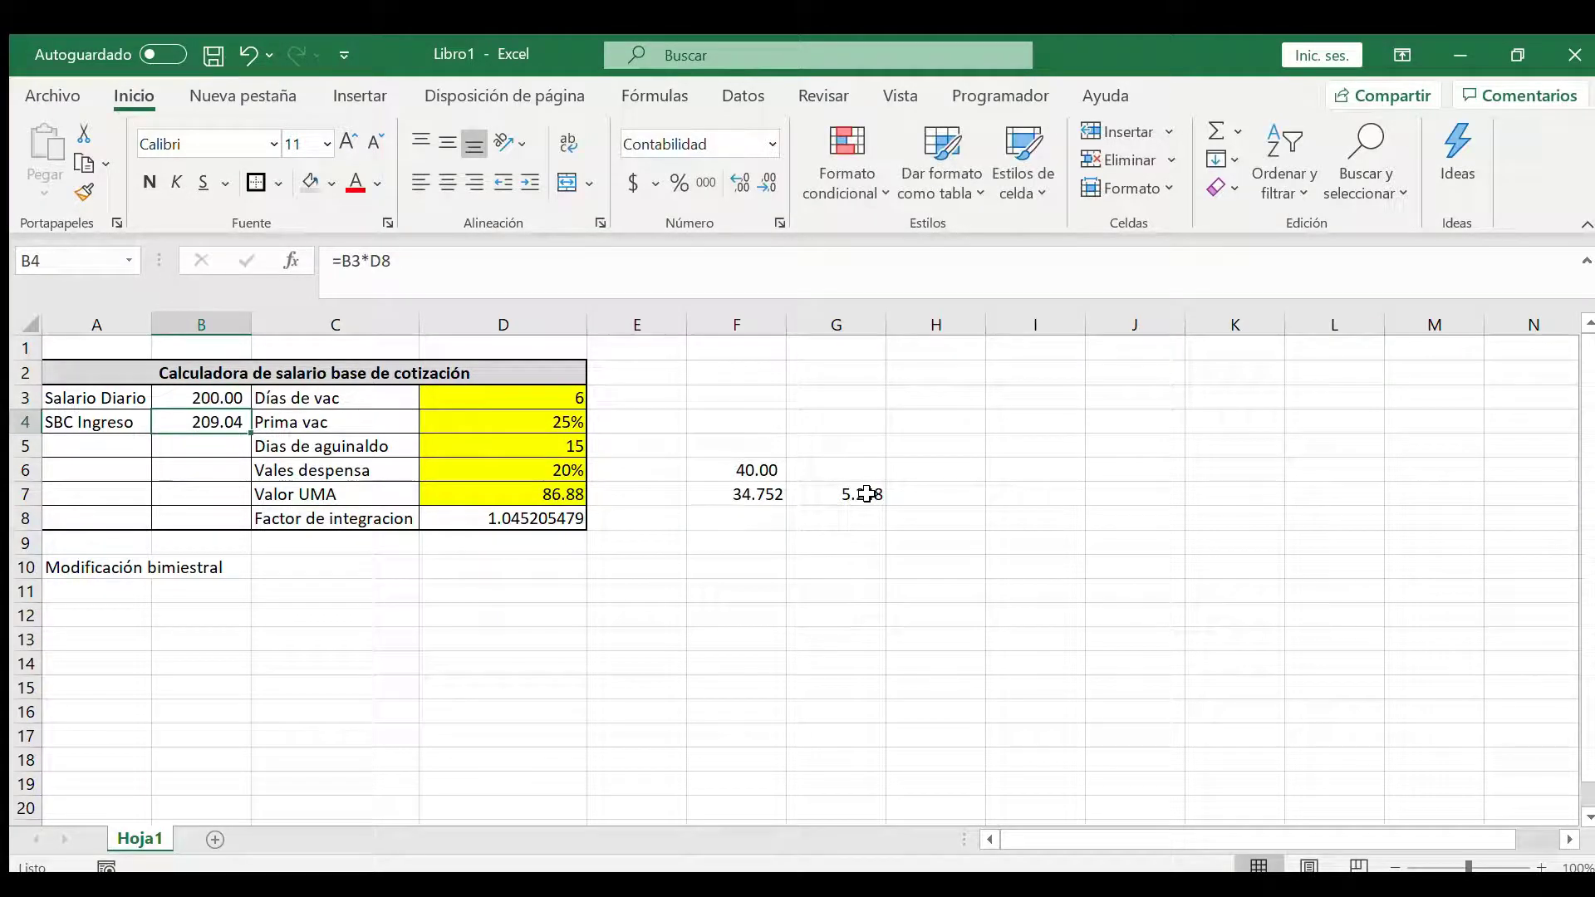
pyautogui.press('Left')
# Step: Review the cell references used in the excess formula in cell G7
pyautogui.click(866, 493)
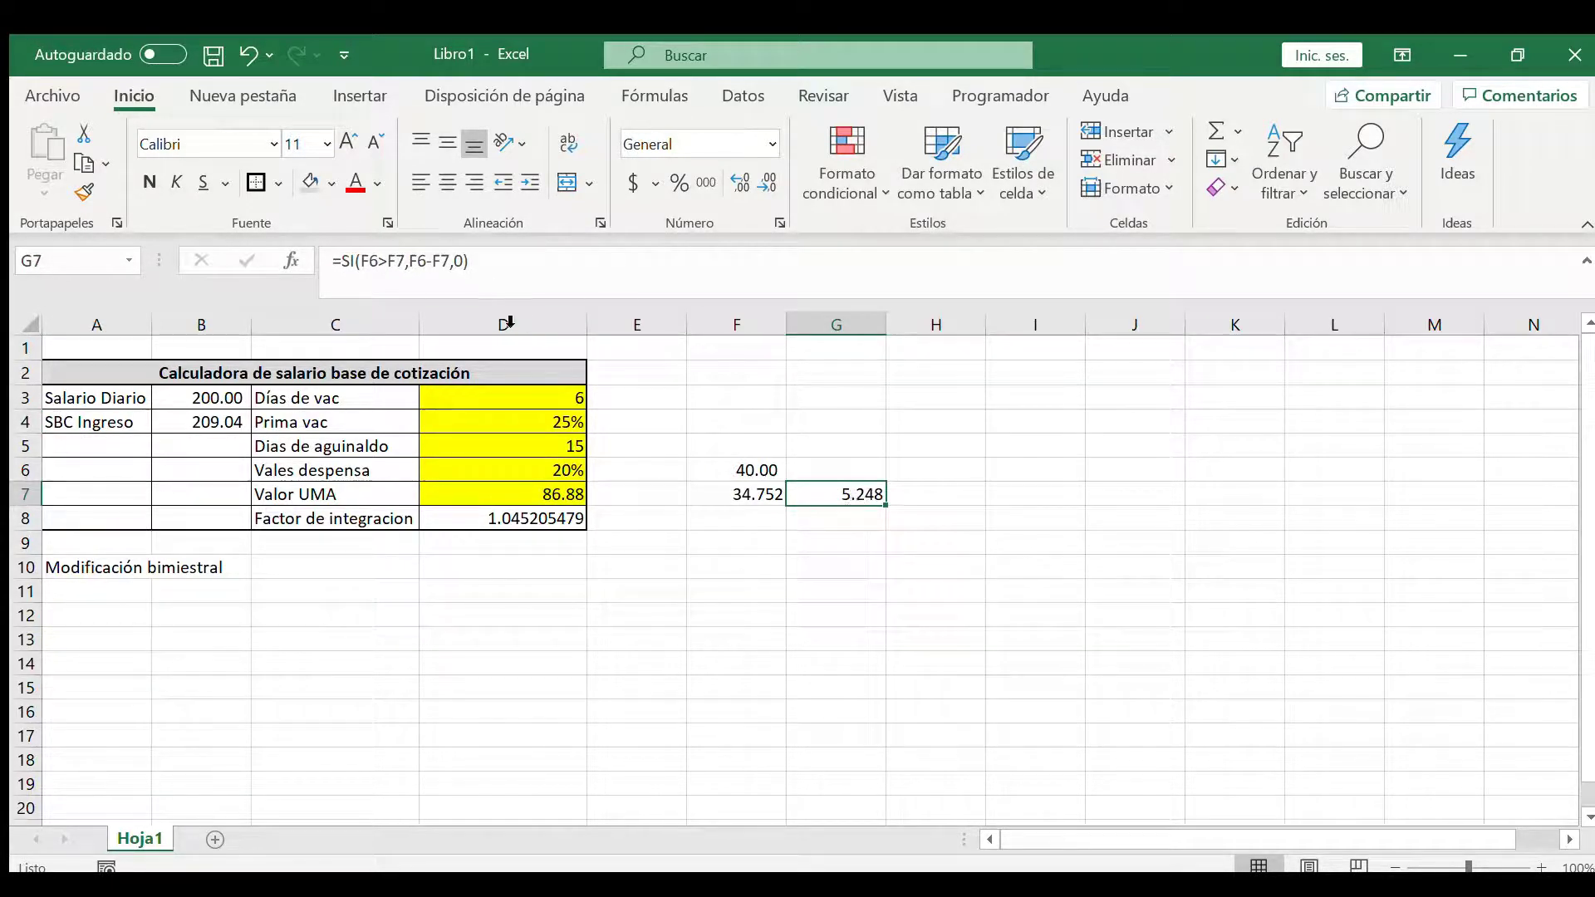
pyautogui.click(397, 264)
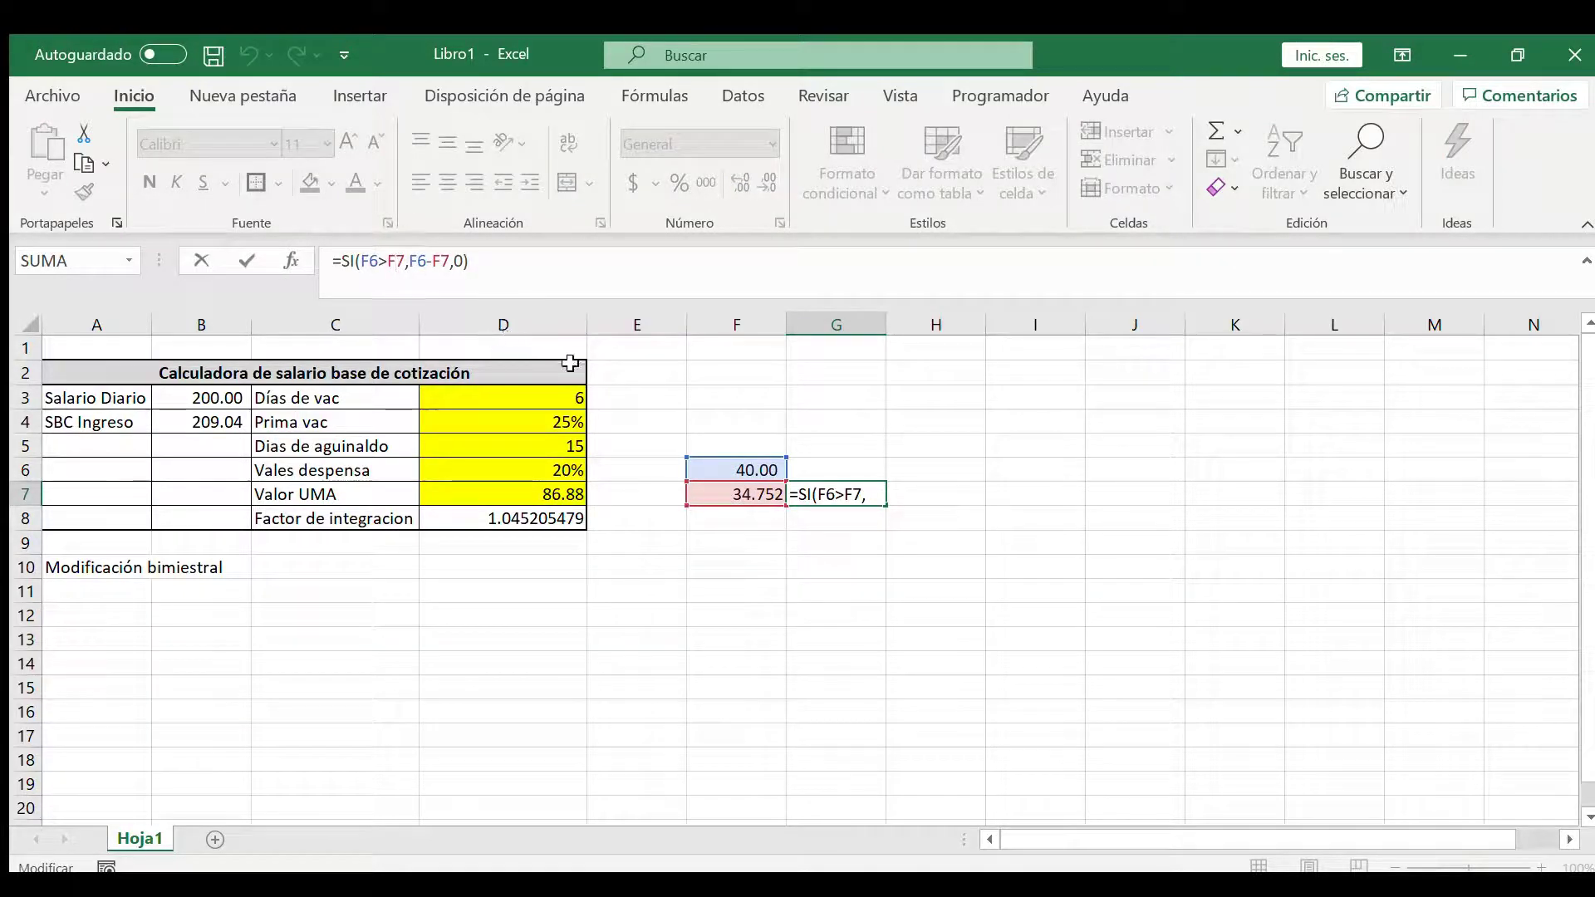
pyautogui.hotkey('ctrl', 'Return')
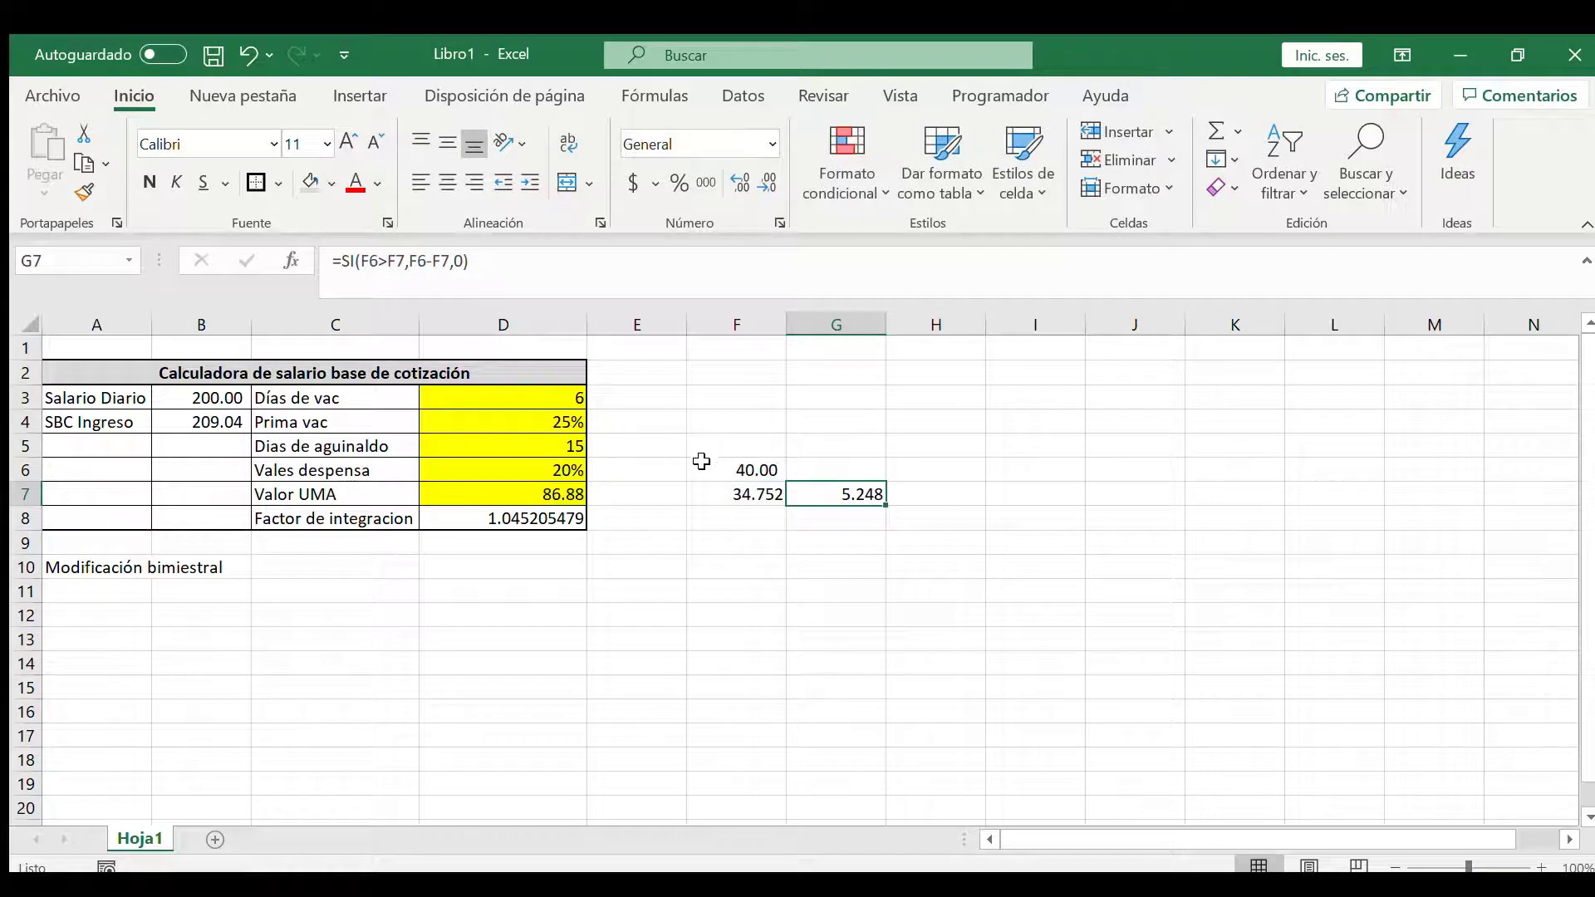
# Step: Copy the expression (B3*D6) from the formula in cell F6, leaving that cell as it is
pyautogui.click(701, 462)
pyautogui.moveTo(403, 265); pyautogui.dragTo(346, 279)
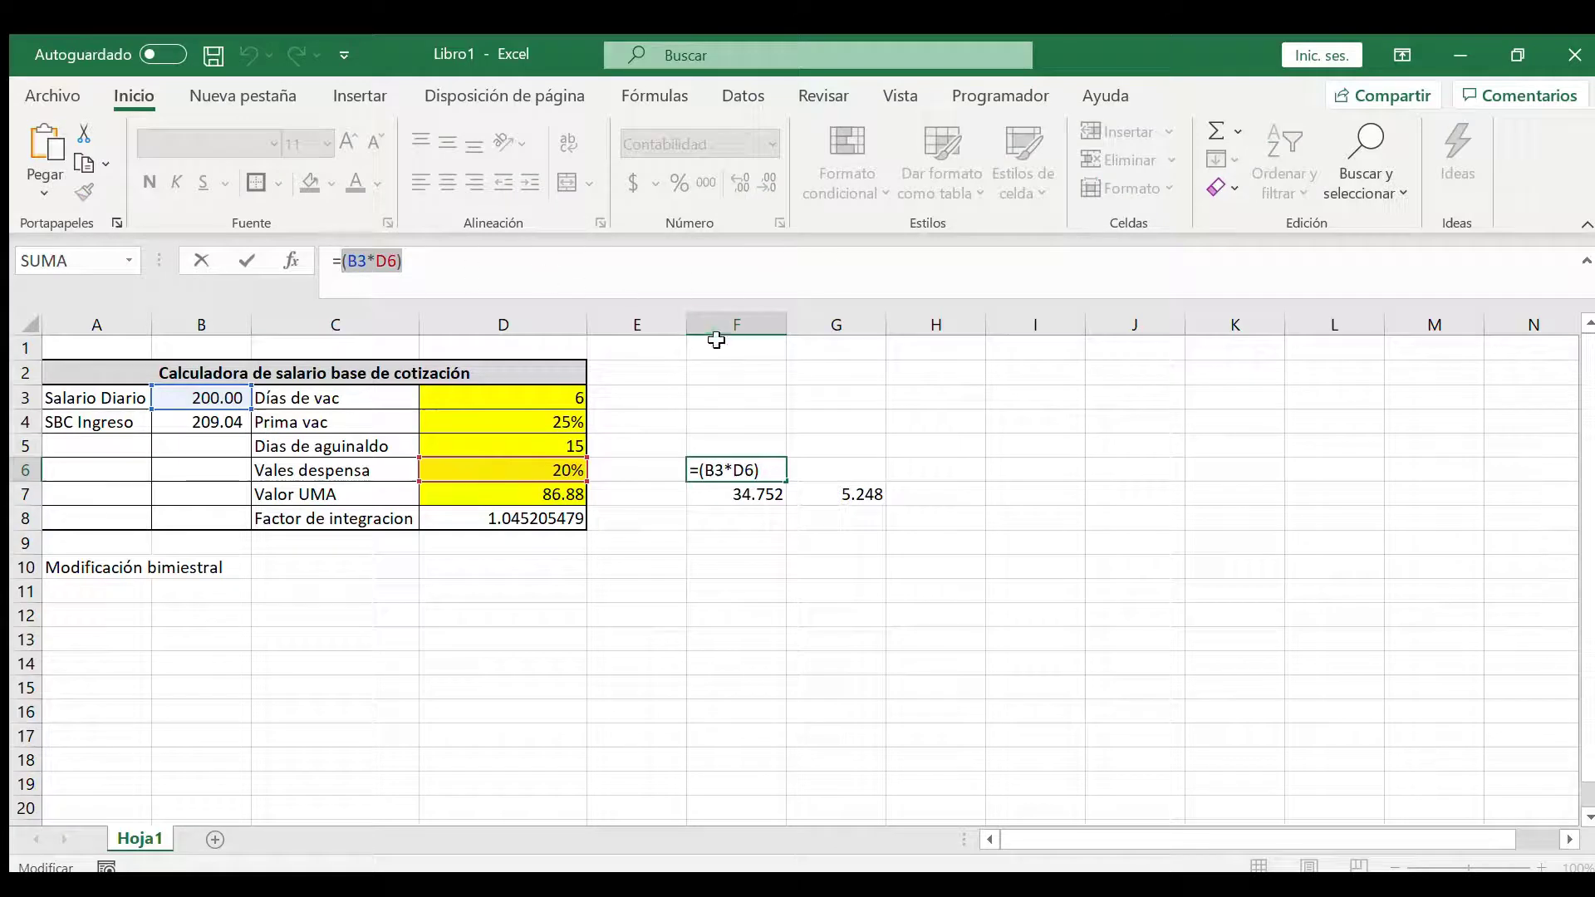
pyautogui.hotkey('ctrl', 'Return')
# Step: Replace both F6 references in cell G7 with (B3*D6), making the formula =SI((B3*D6)>F7,(B3*D6)-F7,0)
pyautogui.click(817, 492)
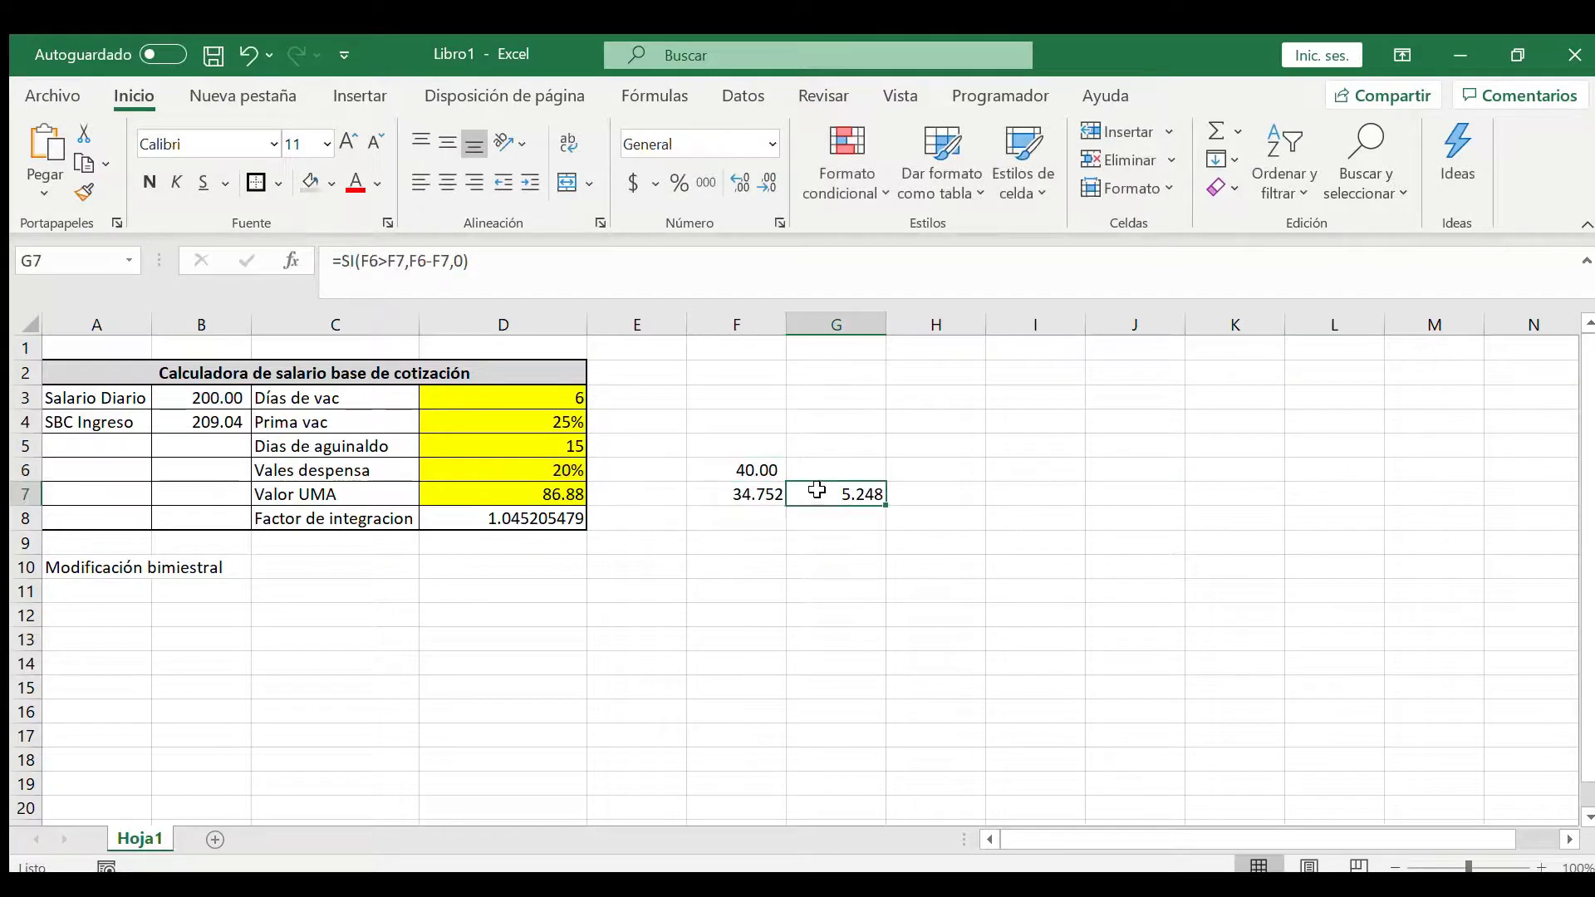
pyautogui.click(378, 261)
pyautogui.press('BackSpace')
pyautogui.press('BackSpace')
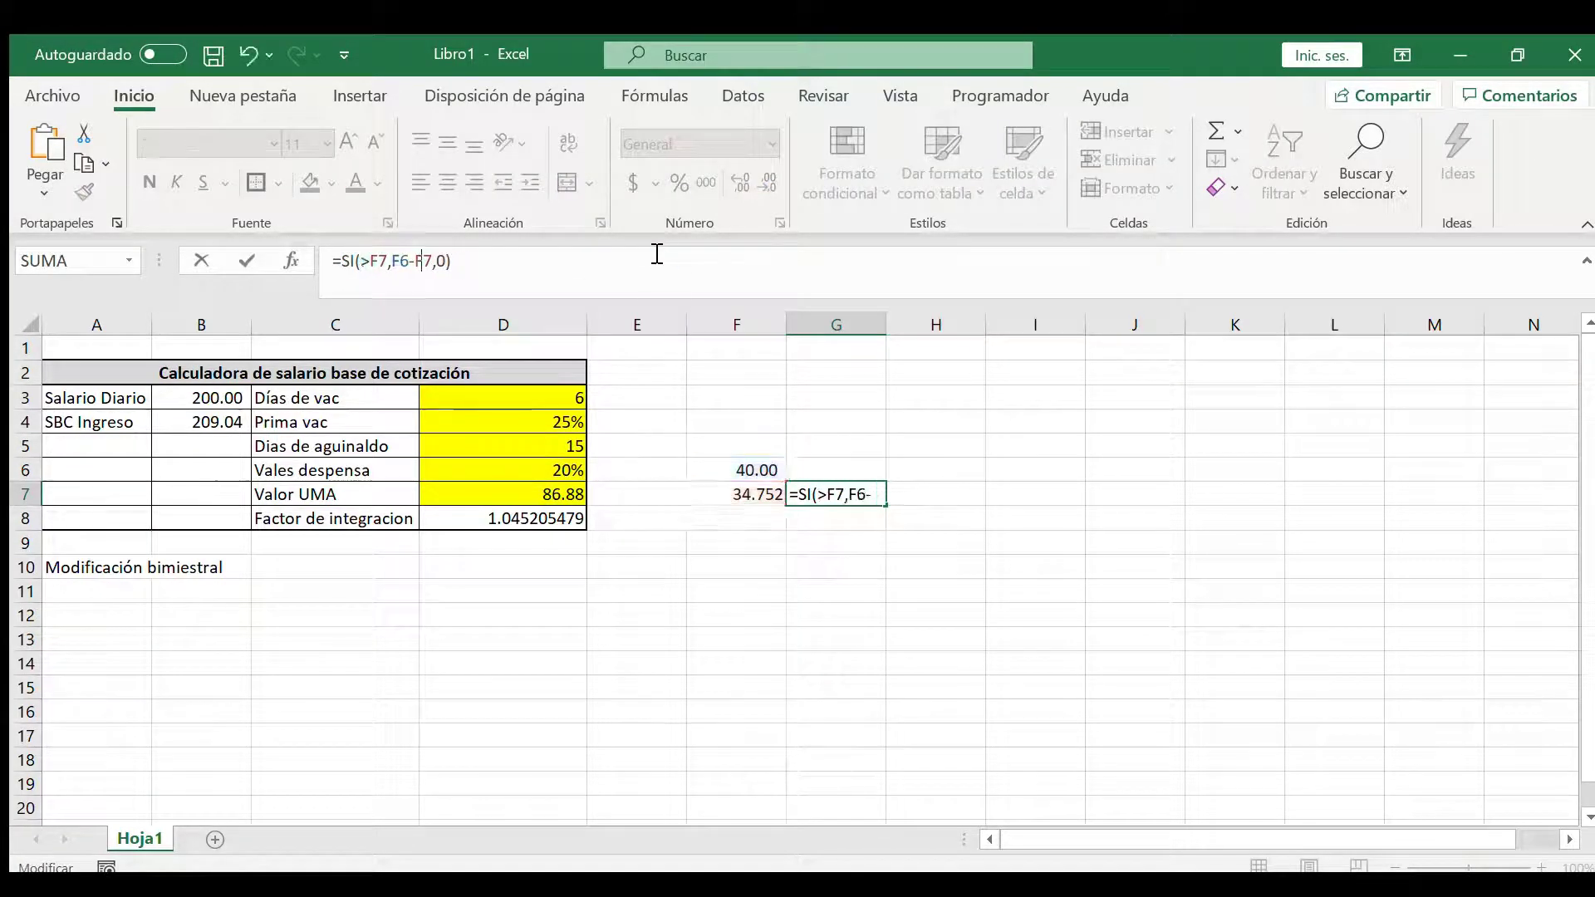
pyautogui.write('(B3*D6)')
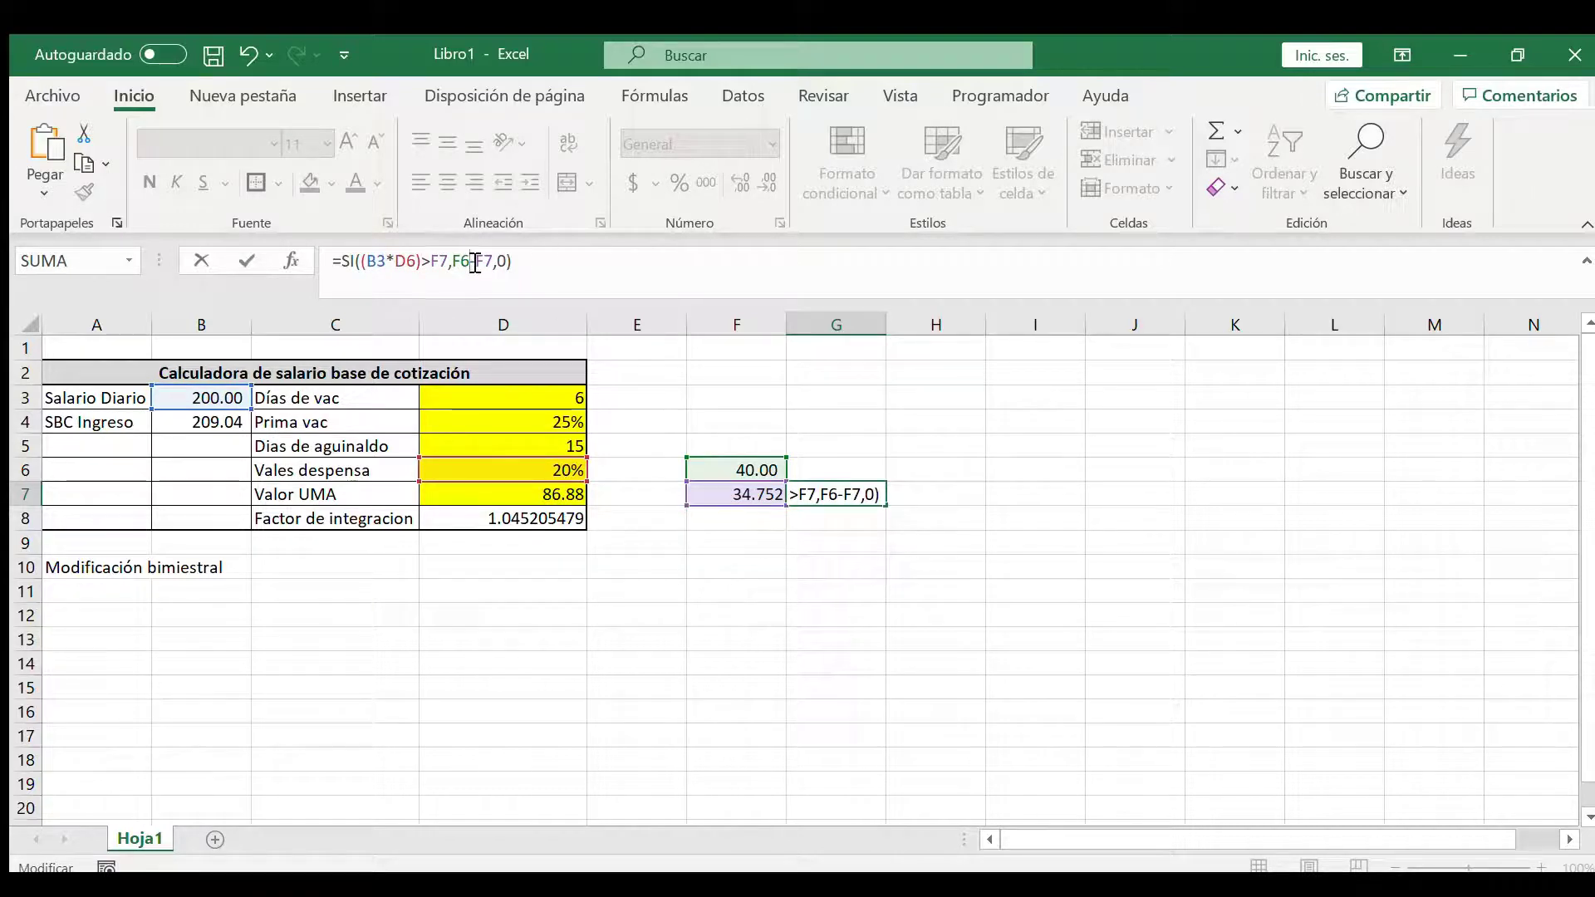
pyautogui.press('BackSpace')
pyautogui.press('BackSpace')
pyautogui.write('(B3*D6)')
pyautogui.press('Return')
pyautogui.press('Up')
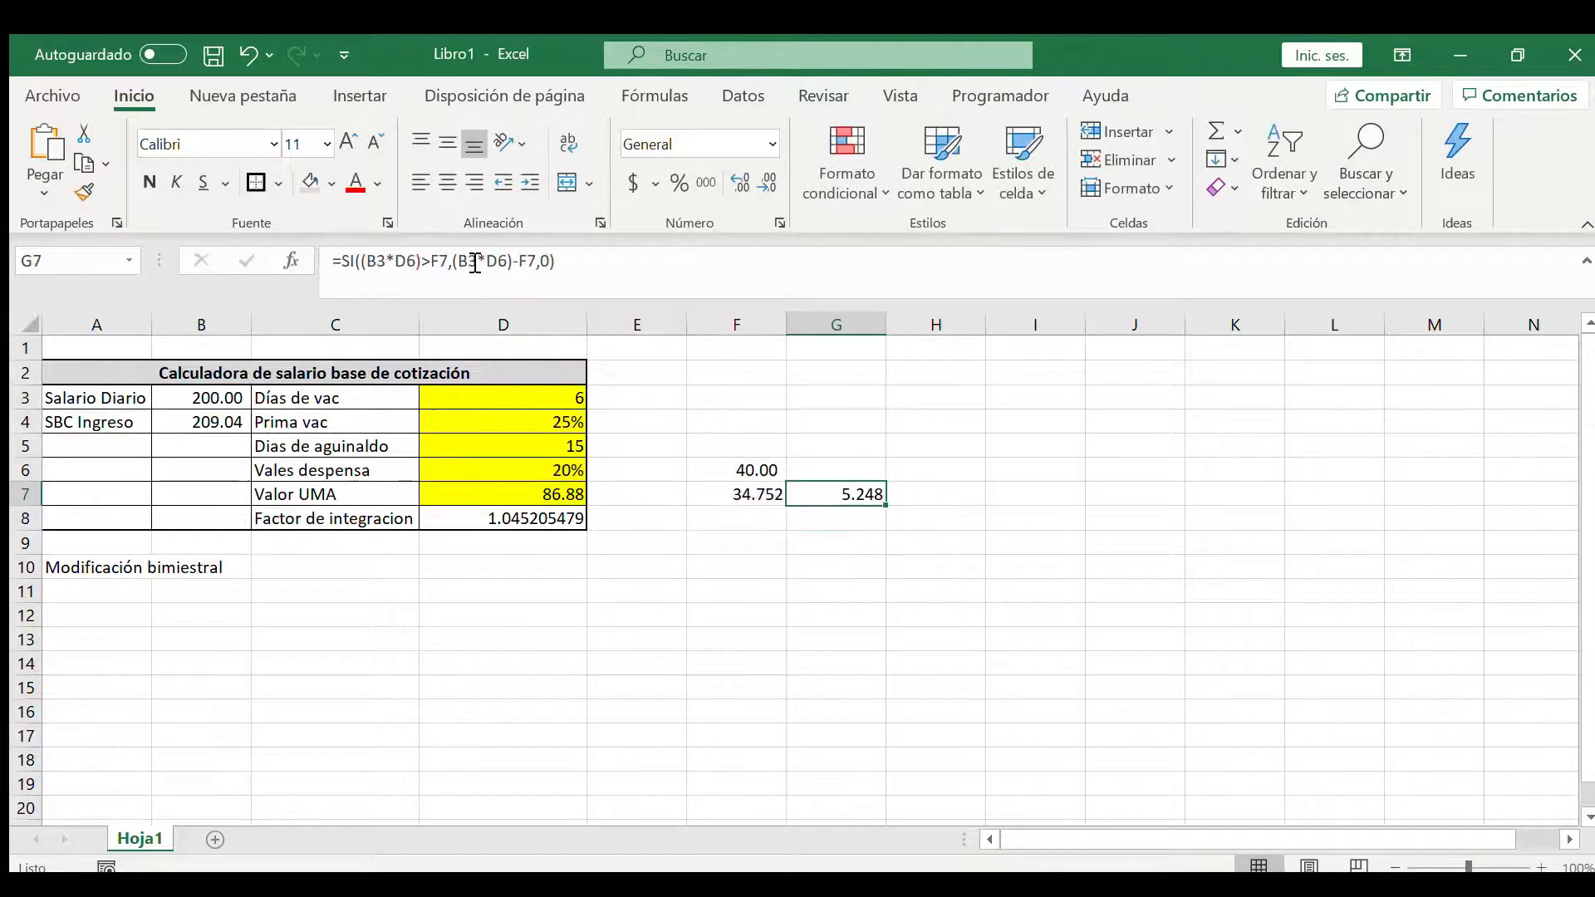
# Step: Copy the expression (D7*40%), with parentheses added, from the formula in cell F7, leaving that cell as it is
pyautogui.press('Left')
pyautogui.press('Up')
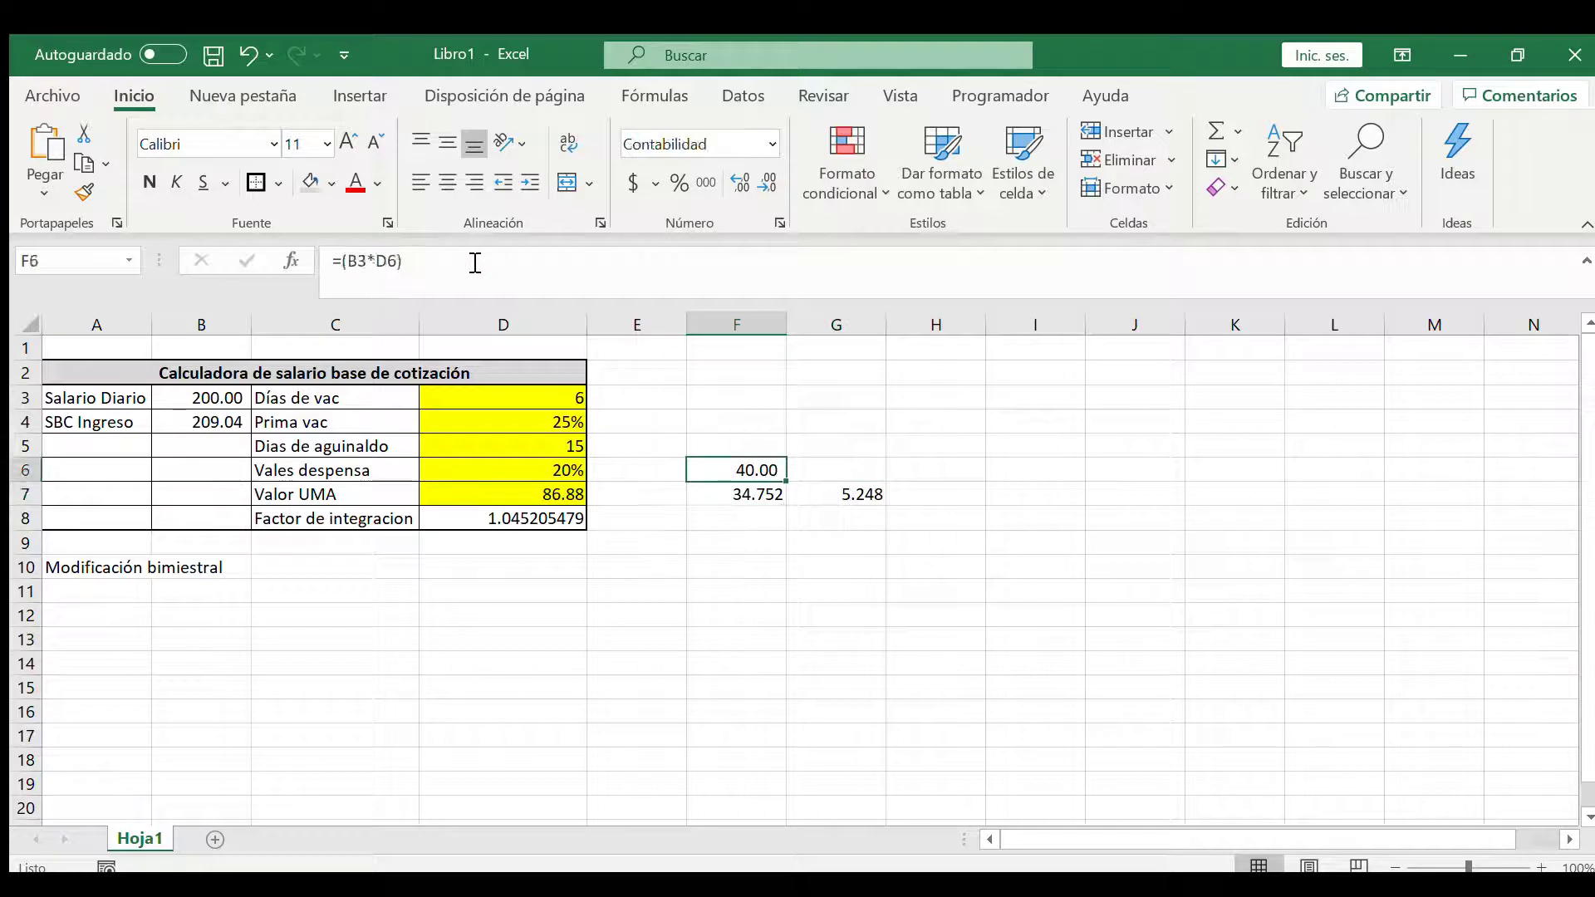
pyautogui.press('Down')
pyautogui.press('Right')
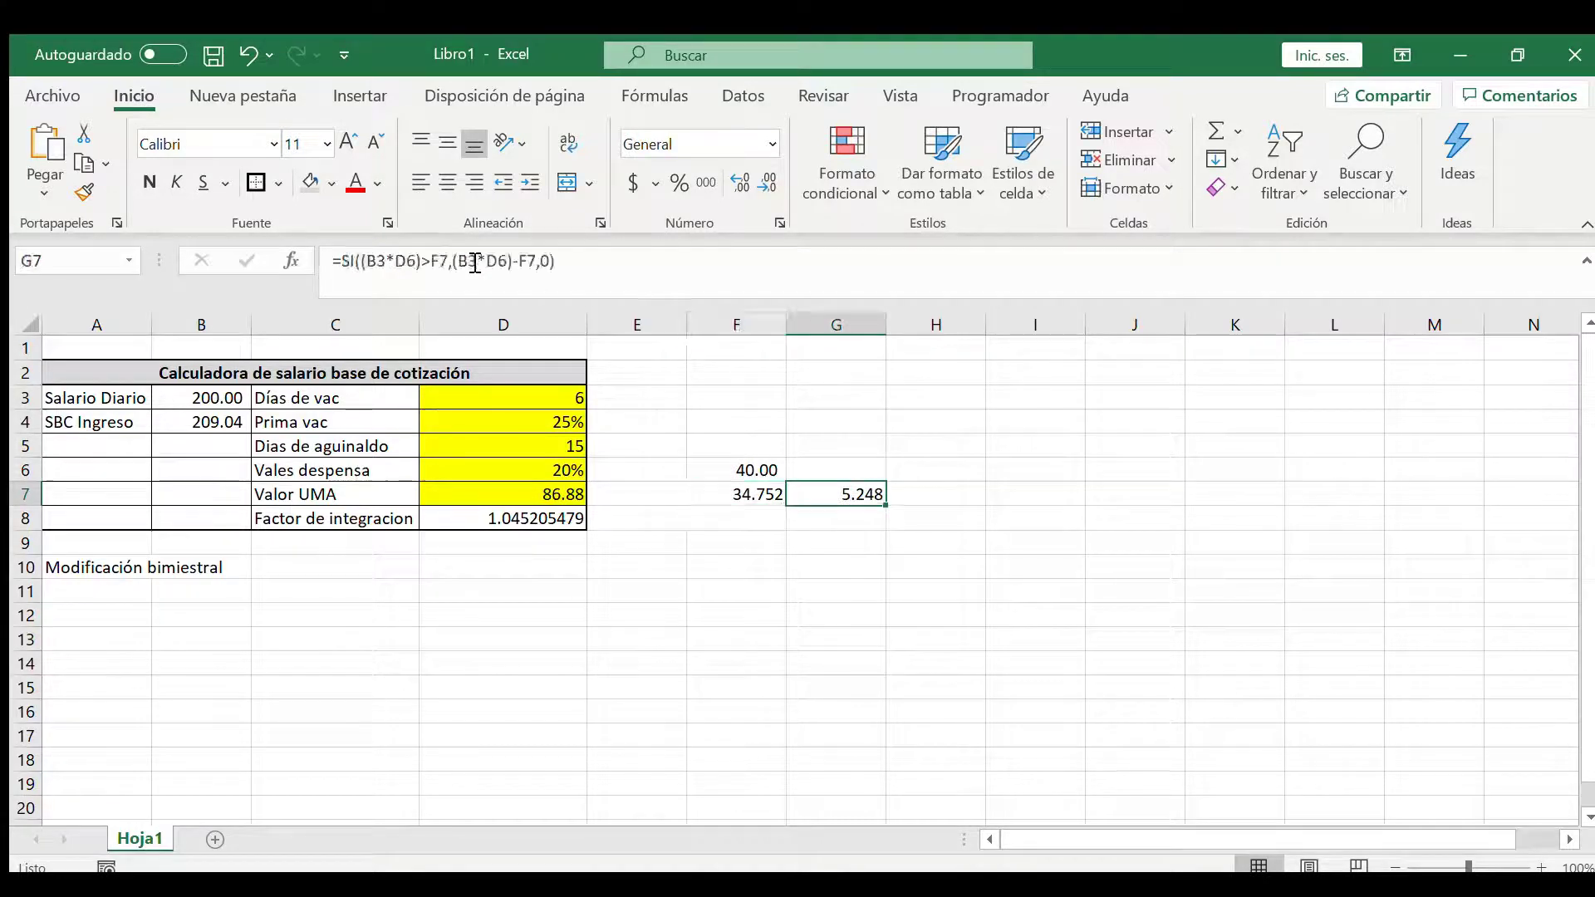
pyautogui.press('Left')
pyautogui.click(475, 262)
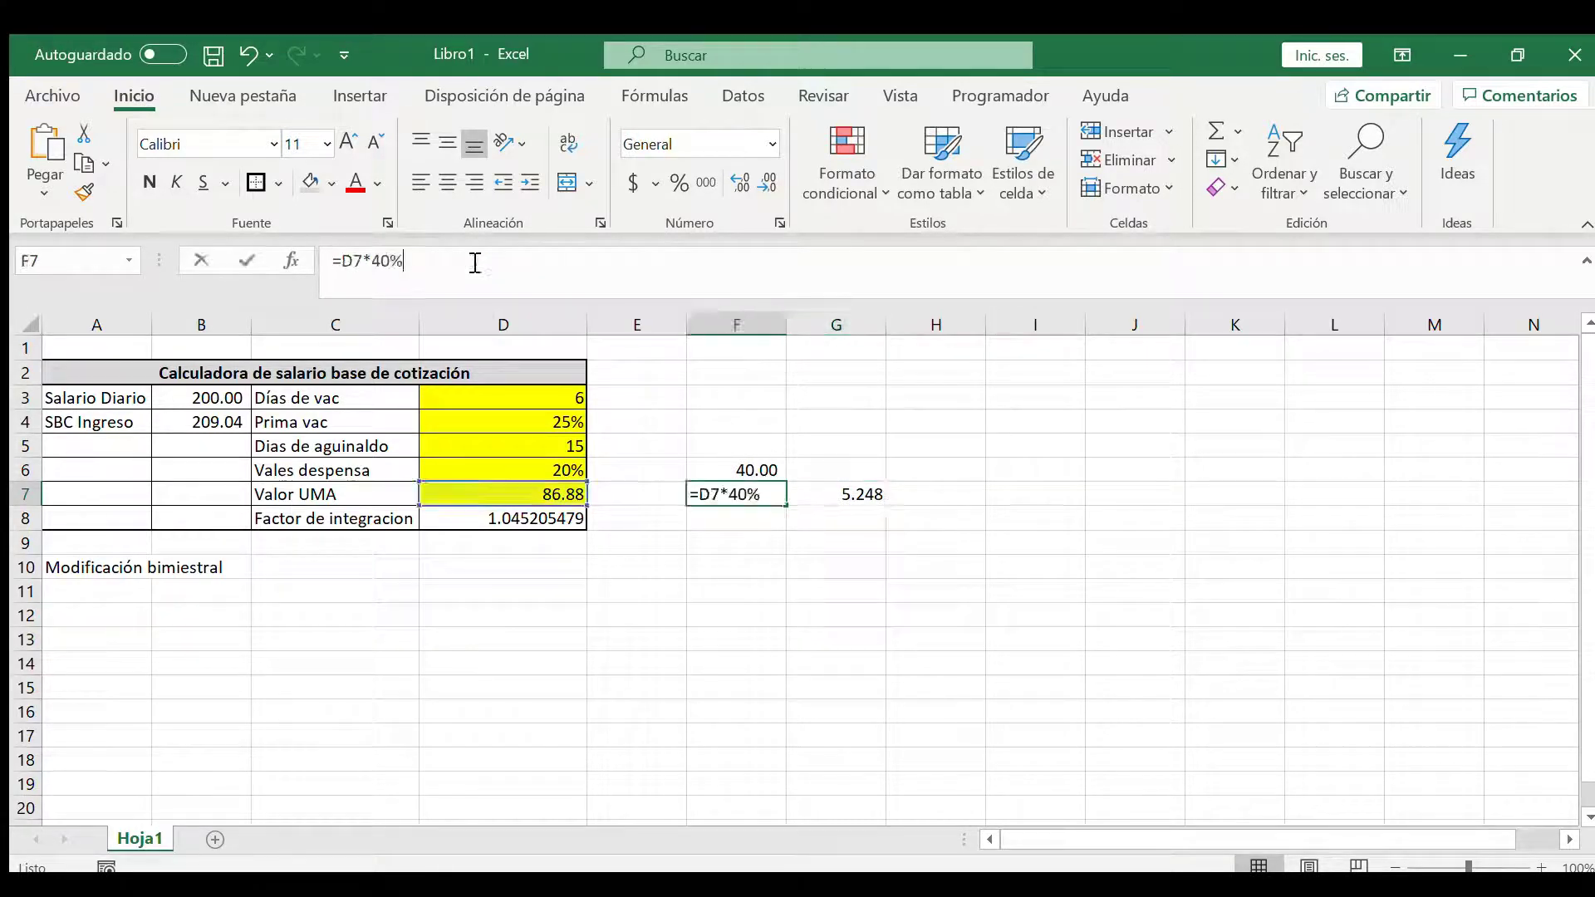
pyautogui.click(347, 262)
pyautogui.write('(')
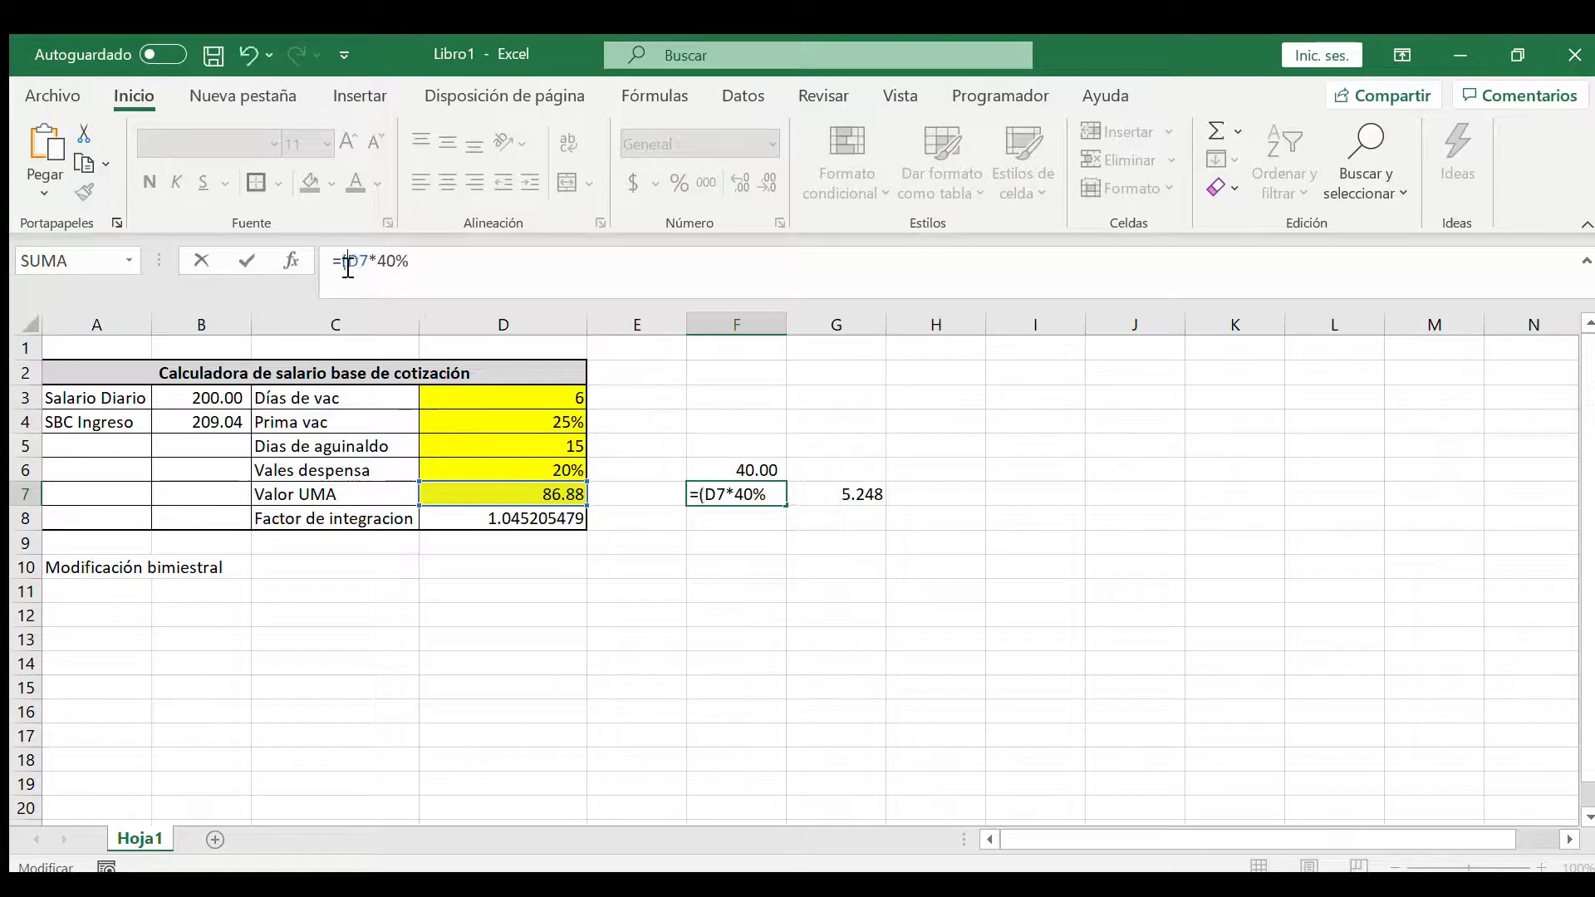
pyautogui.write(')')
pyautogui.moveTo(441, 270); pyautogui.dragTo(345, 271)
pyautogui.hotkey('ctrl', 'c')
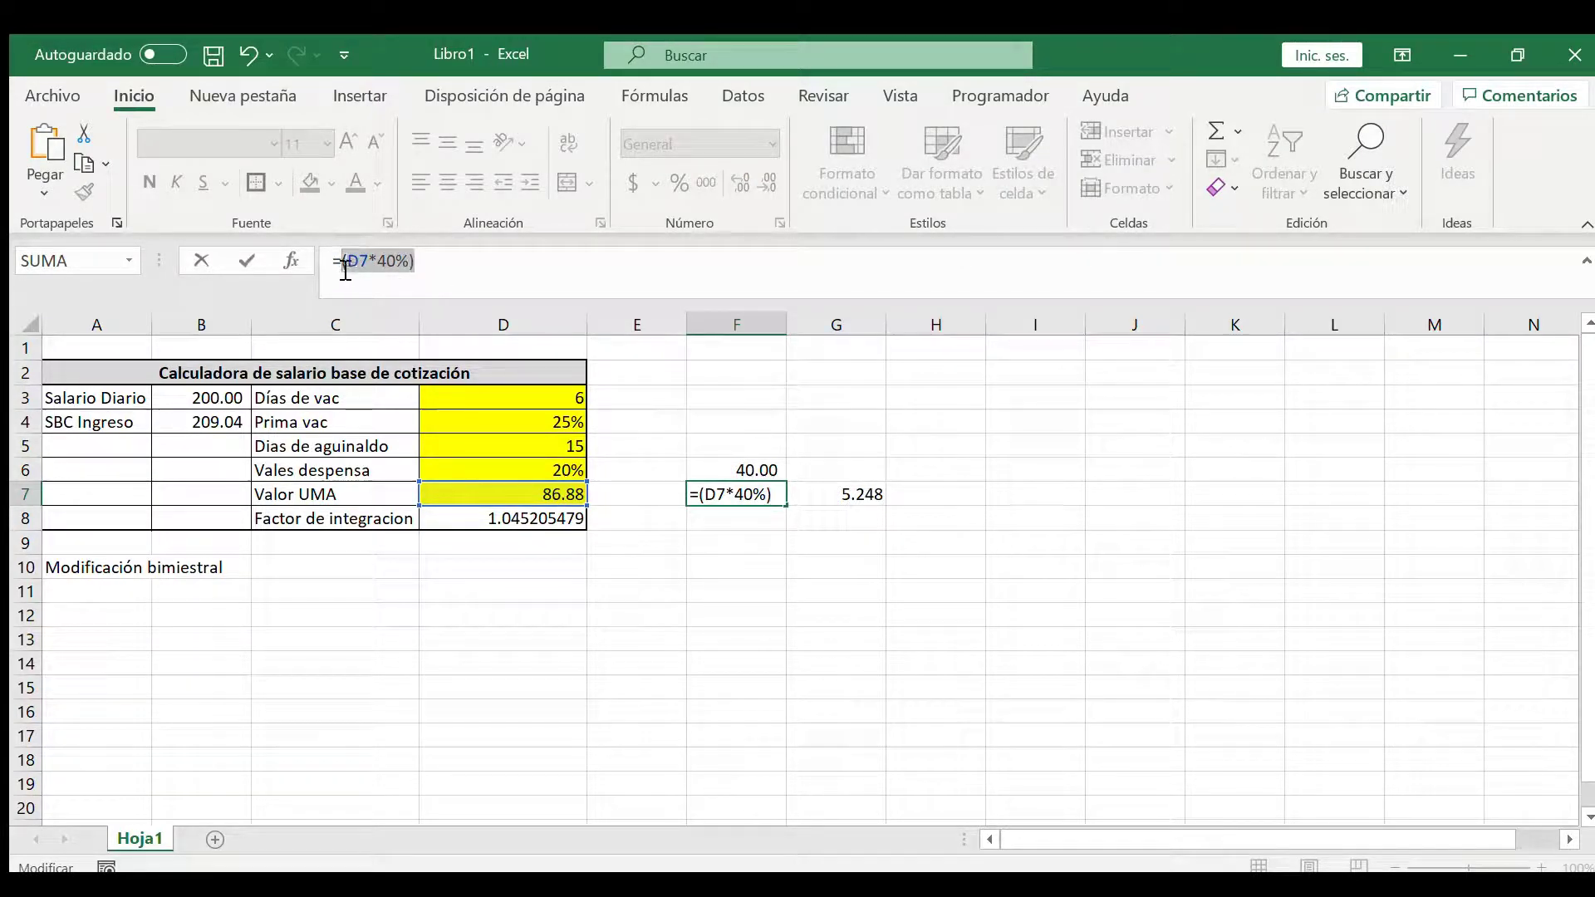
pyautogui.press('Escape')
# Step: Replace both F7 references in cell G7 with (D7*40%), making the formula =SI((B3*D6)>(D7*40%),(B3*D6)-(D7*40%),0)
pyautogui.click(803, 493)
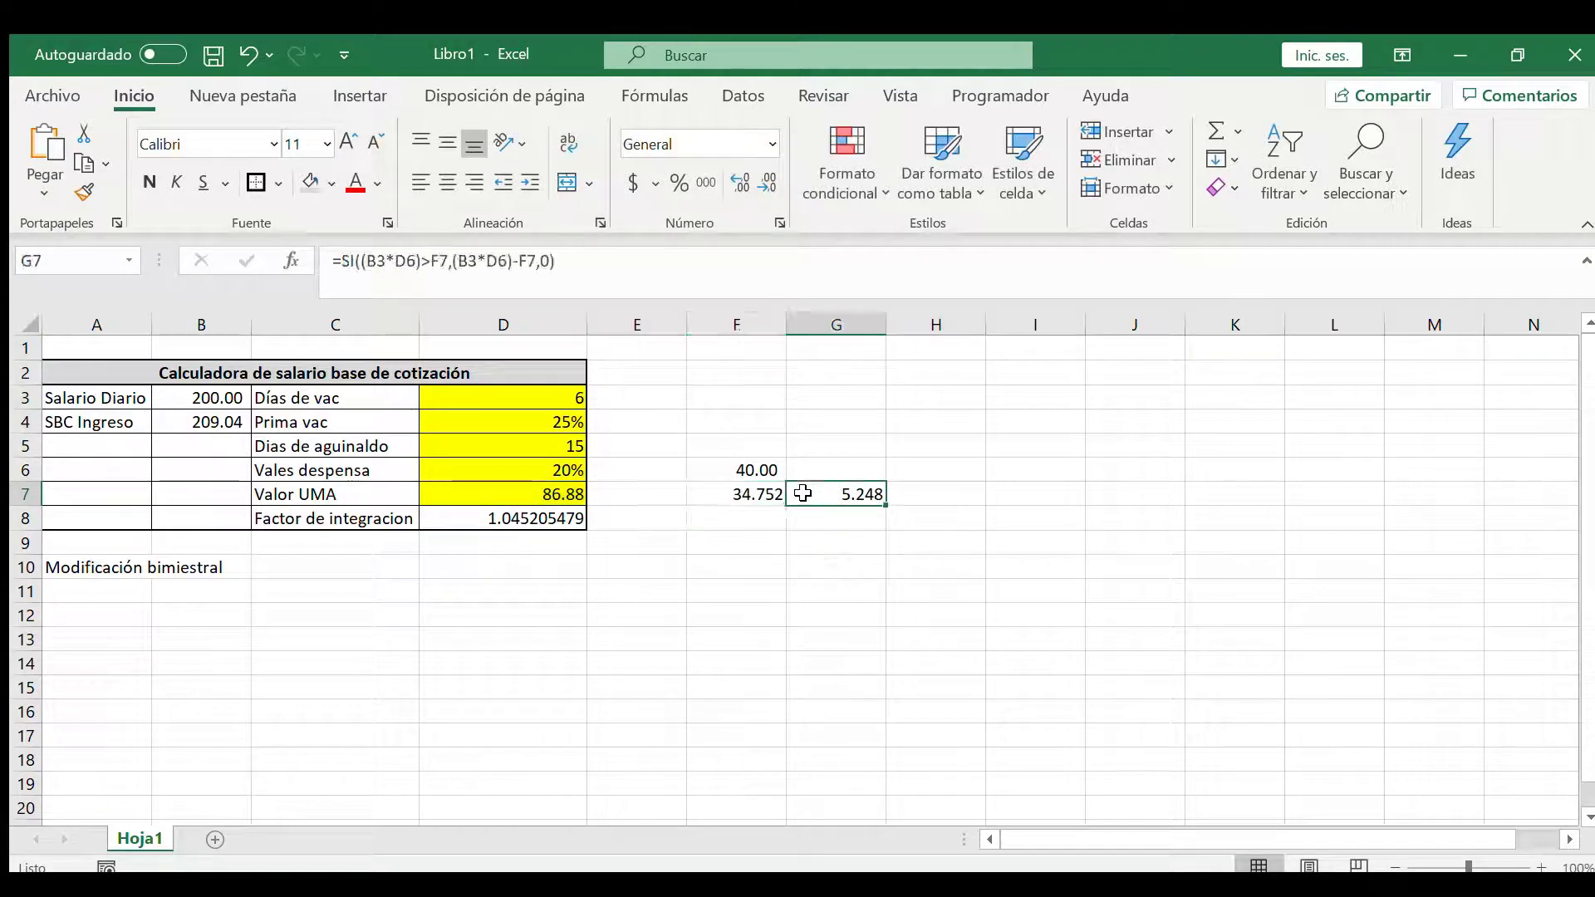
pyautogui.click(454, 261)
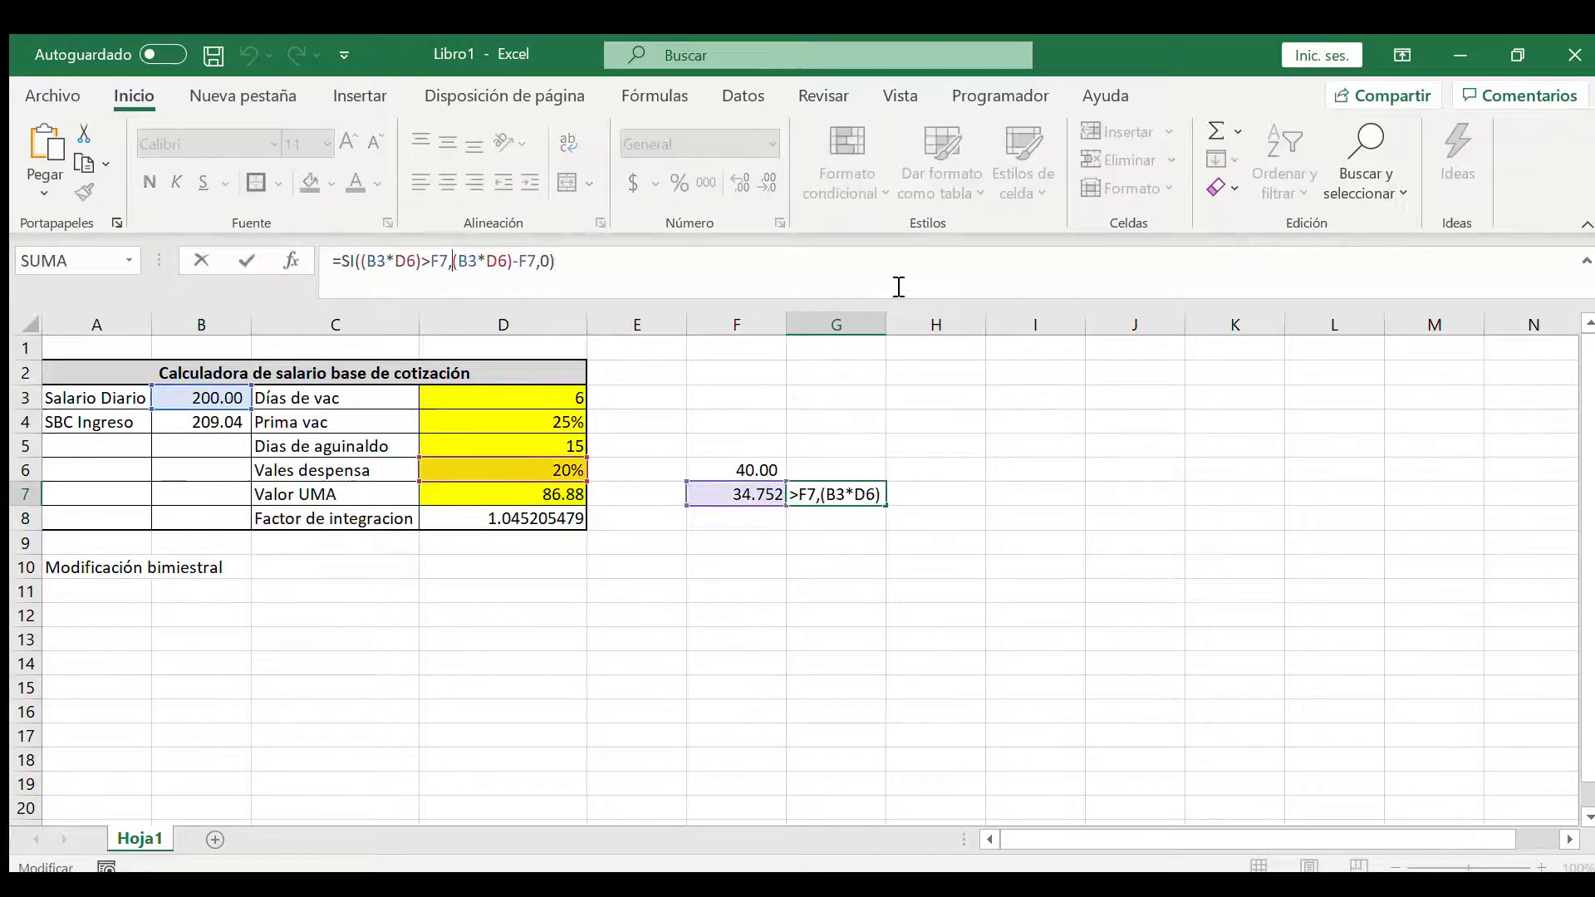
pyautogui.press('Left')
pyautogui.press('BackSpace')
pyautogui.press('BackSpace')
pyautogui.hotkey('ctrl', 'v')
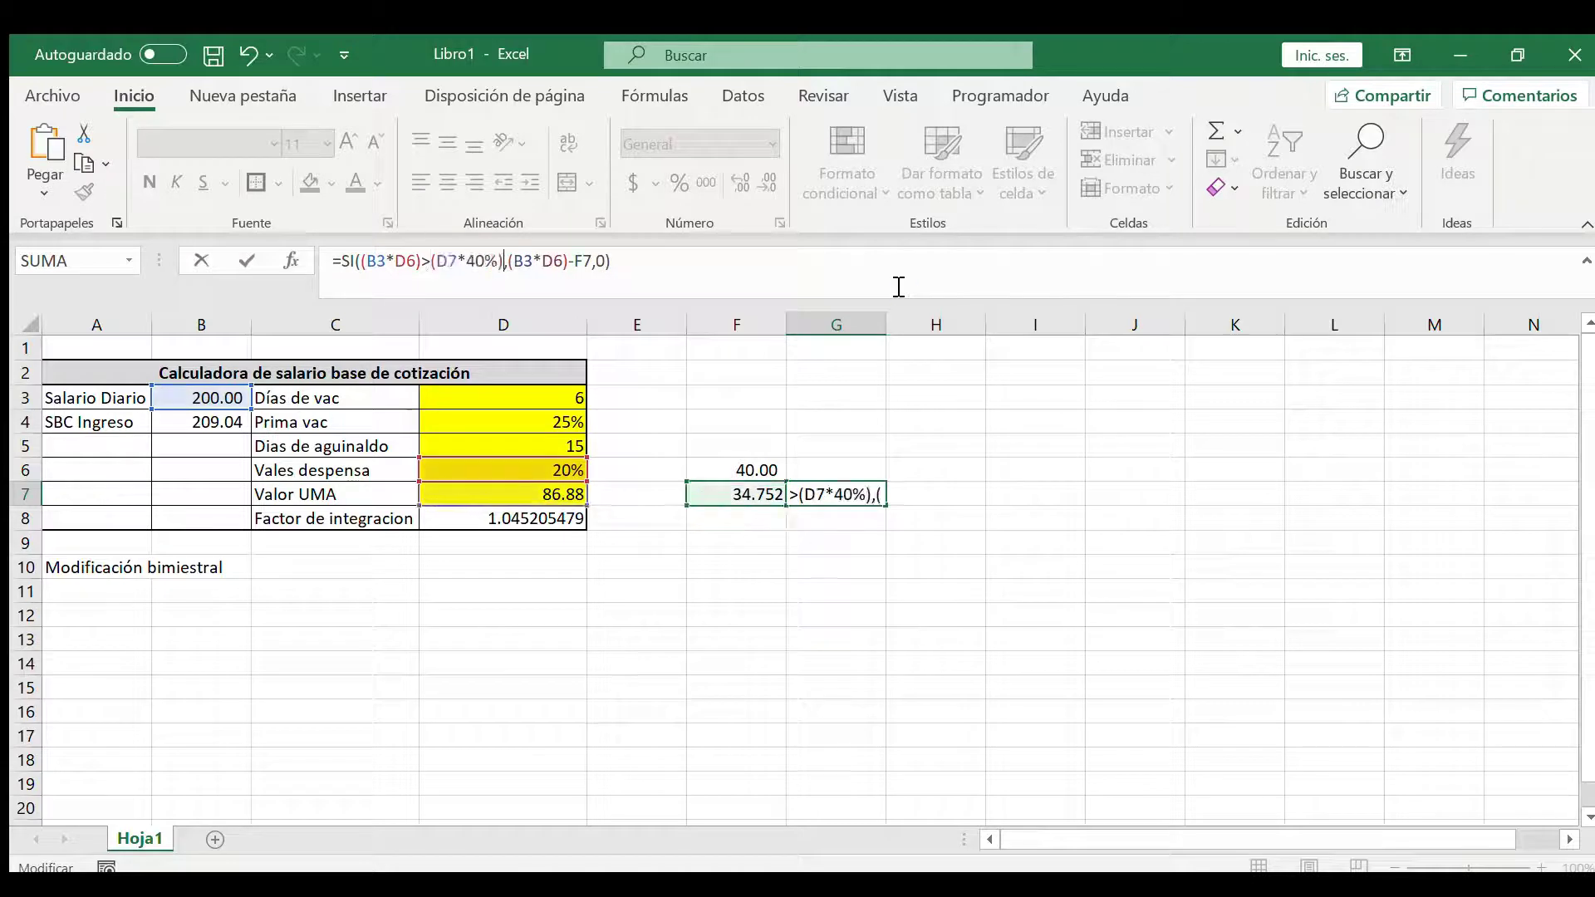
pyautogui.click(601, 263)
pyautogui.press('Left')
pyautogui.press('BackSpace')
pyautogui.press('BackSpace')
pyautogui.hotkey('ctrl', 'v')
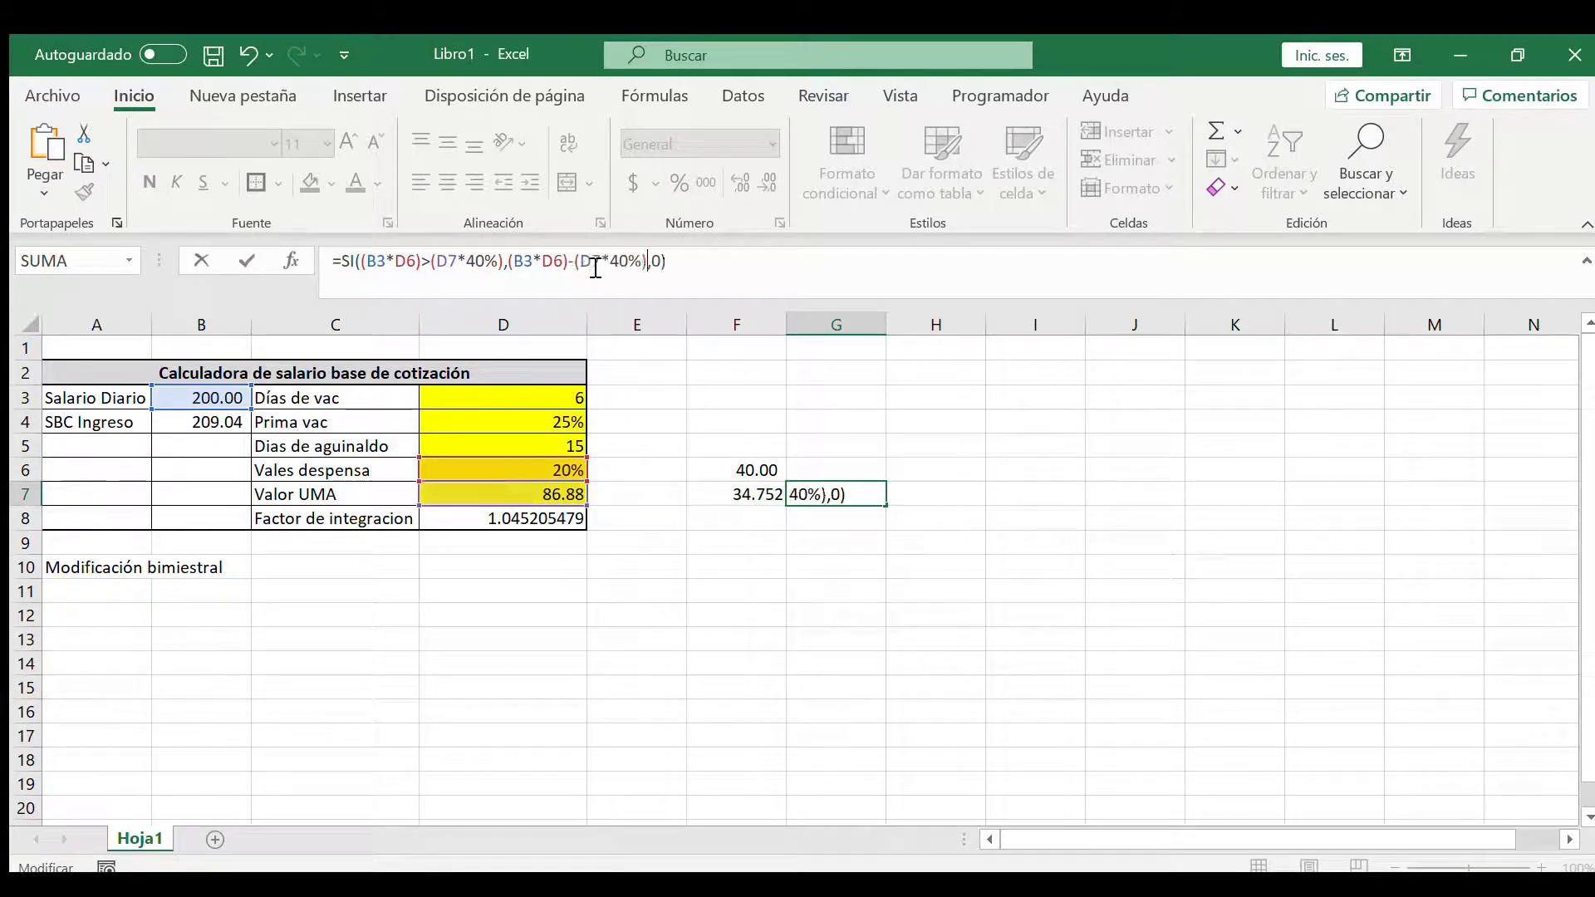
pyautogui.press('Return')
pyautogui.press('Up')
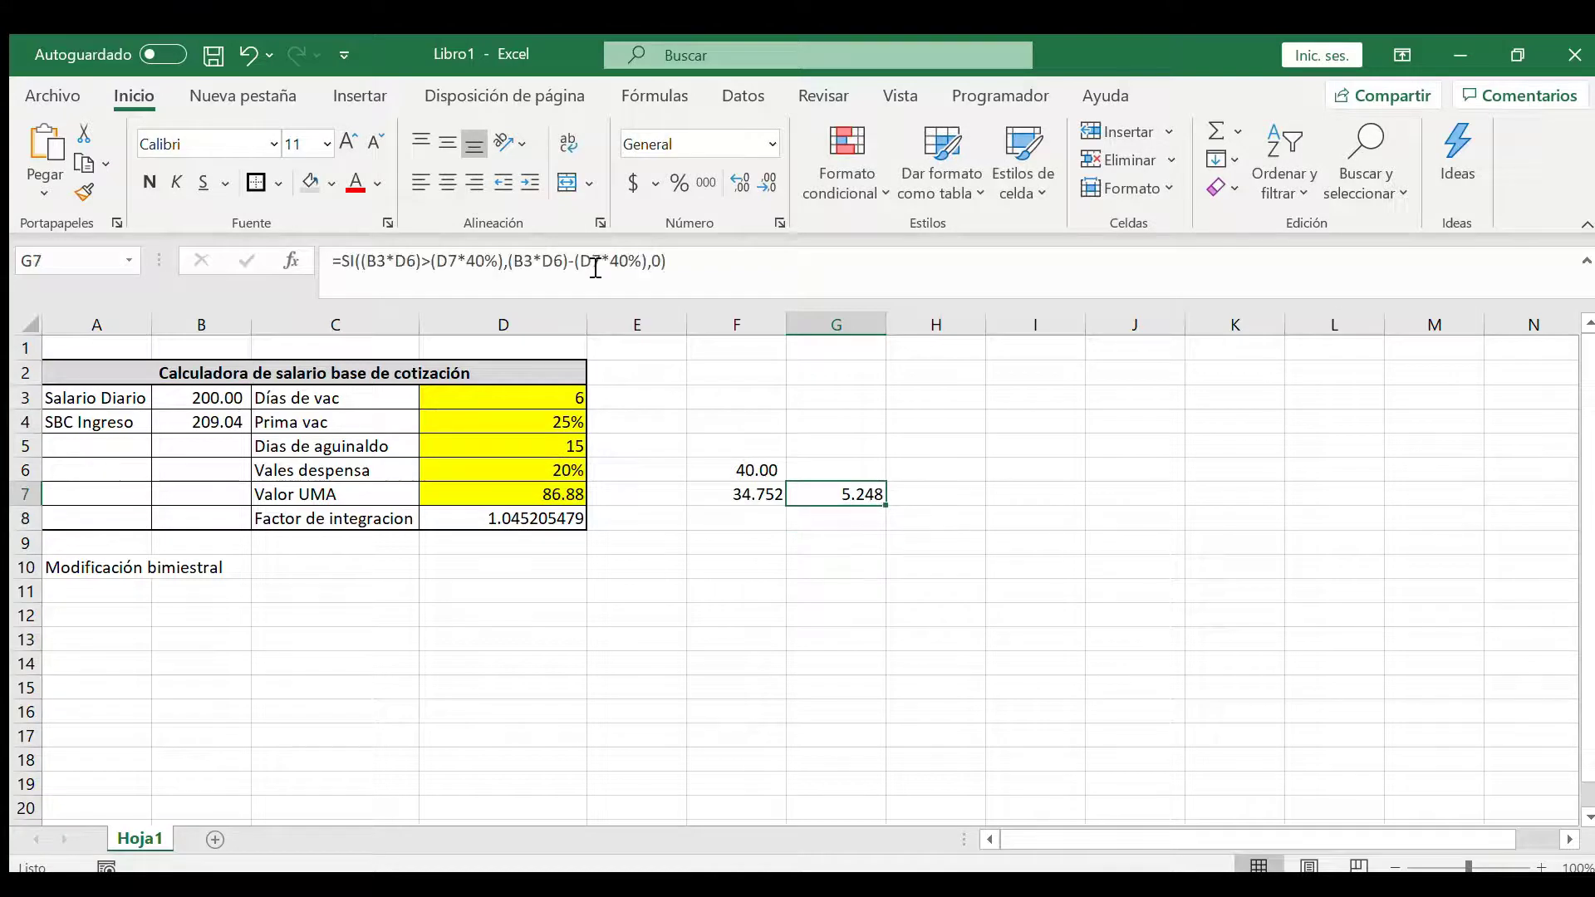
# Step: Reuse the complete excess formula from cell G7 in cell B5 and clear the auxiliary calculations in F4:H9
pyautogui.moveTo(667, 264); pyautogui.dragTo(332, 287)
pyautogui.hotkey('ctrl', 'x')
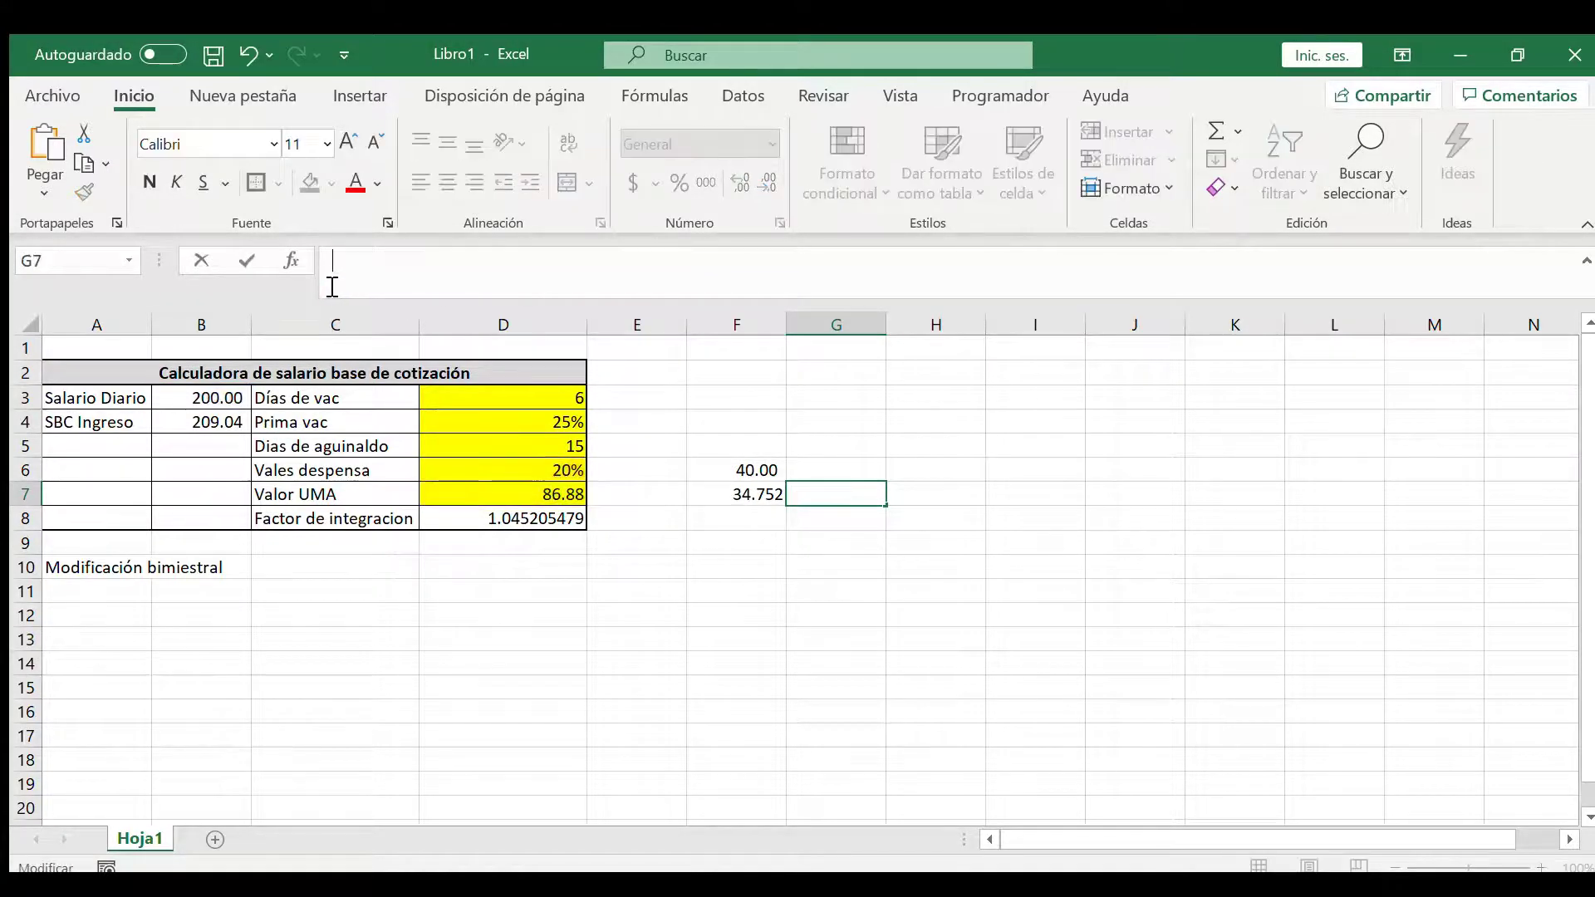
pyautogui.press('Escape')
pyautogui.click(200, 447)
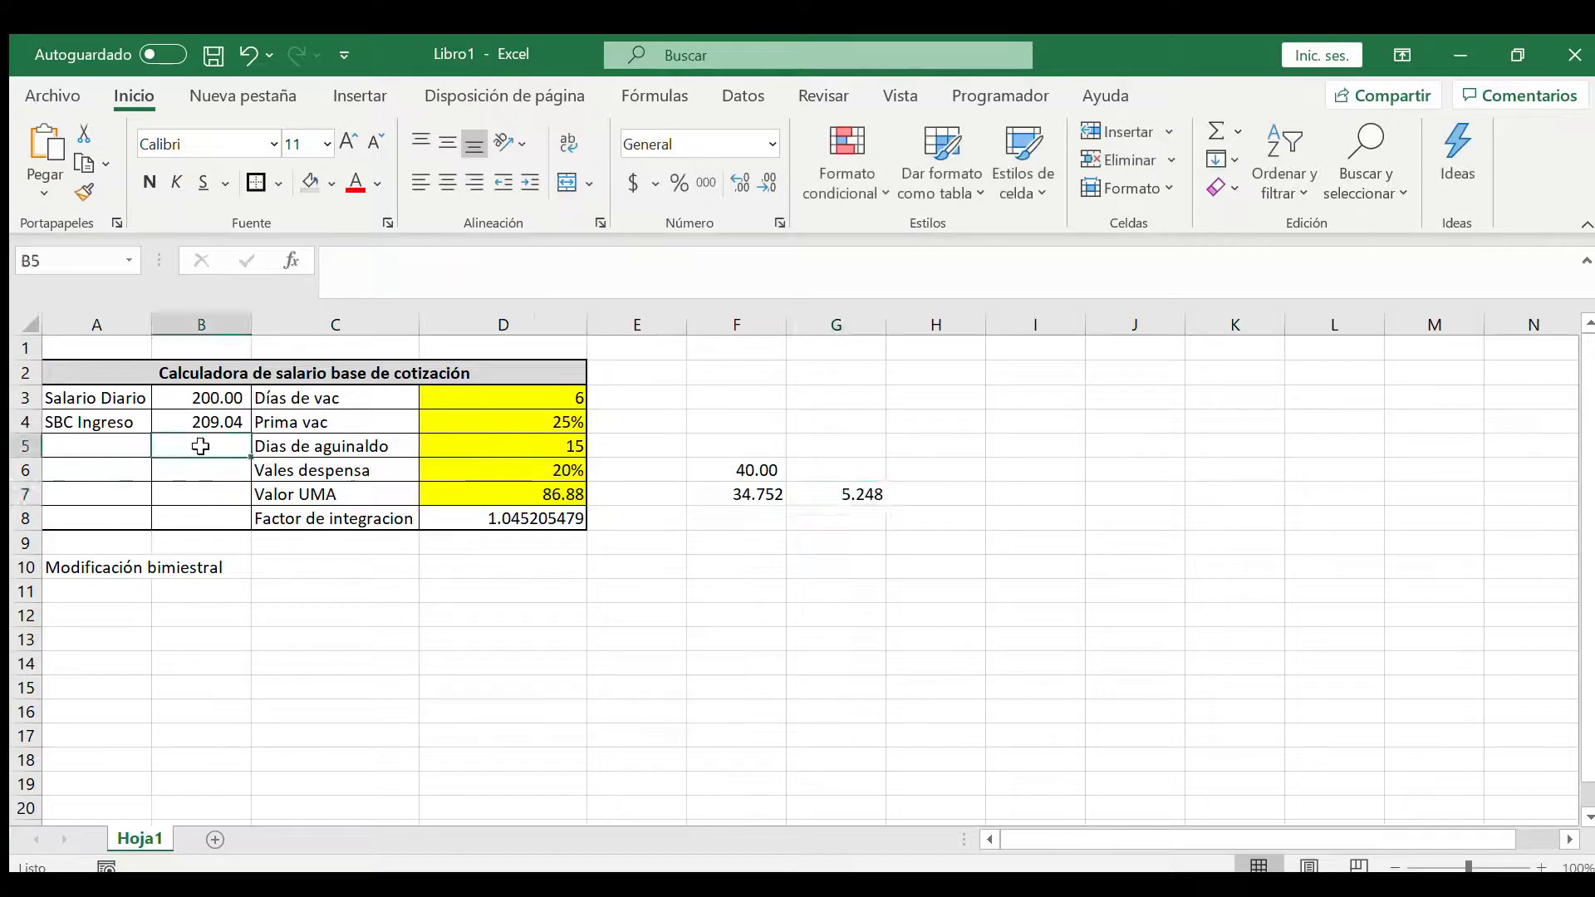
pyautogui.click(421, 297)
pyautogui.write('=')
pyautogui.hotkey('ctrl', 'v')
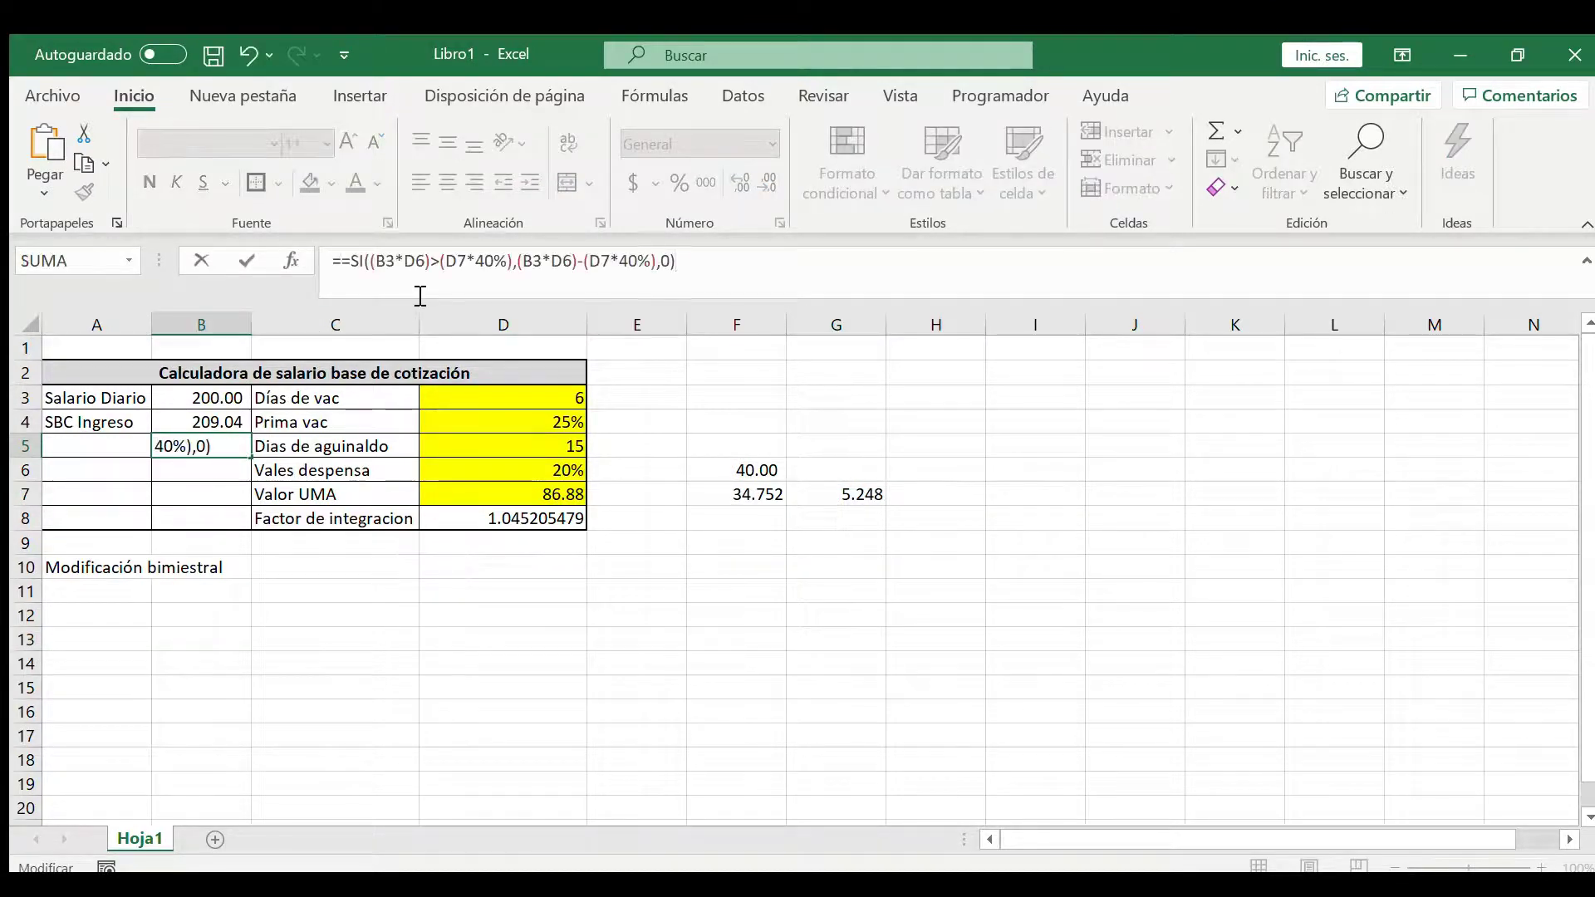
pyautogui.click(345, 262)
pyautogui.press('BackSpace')
pyautogui.press('Return')
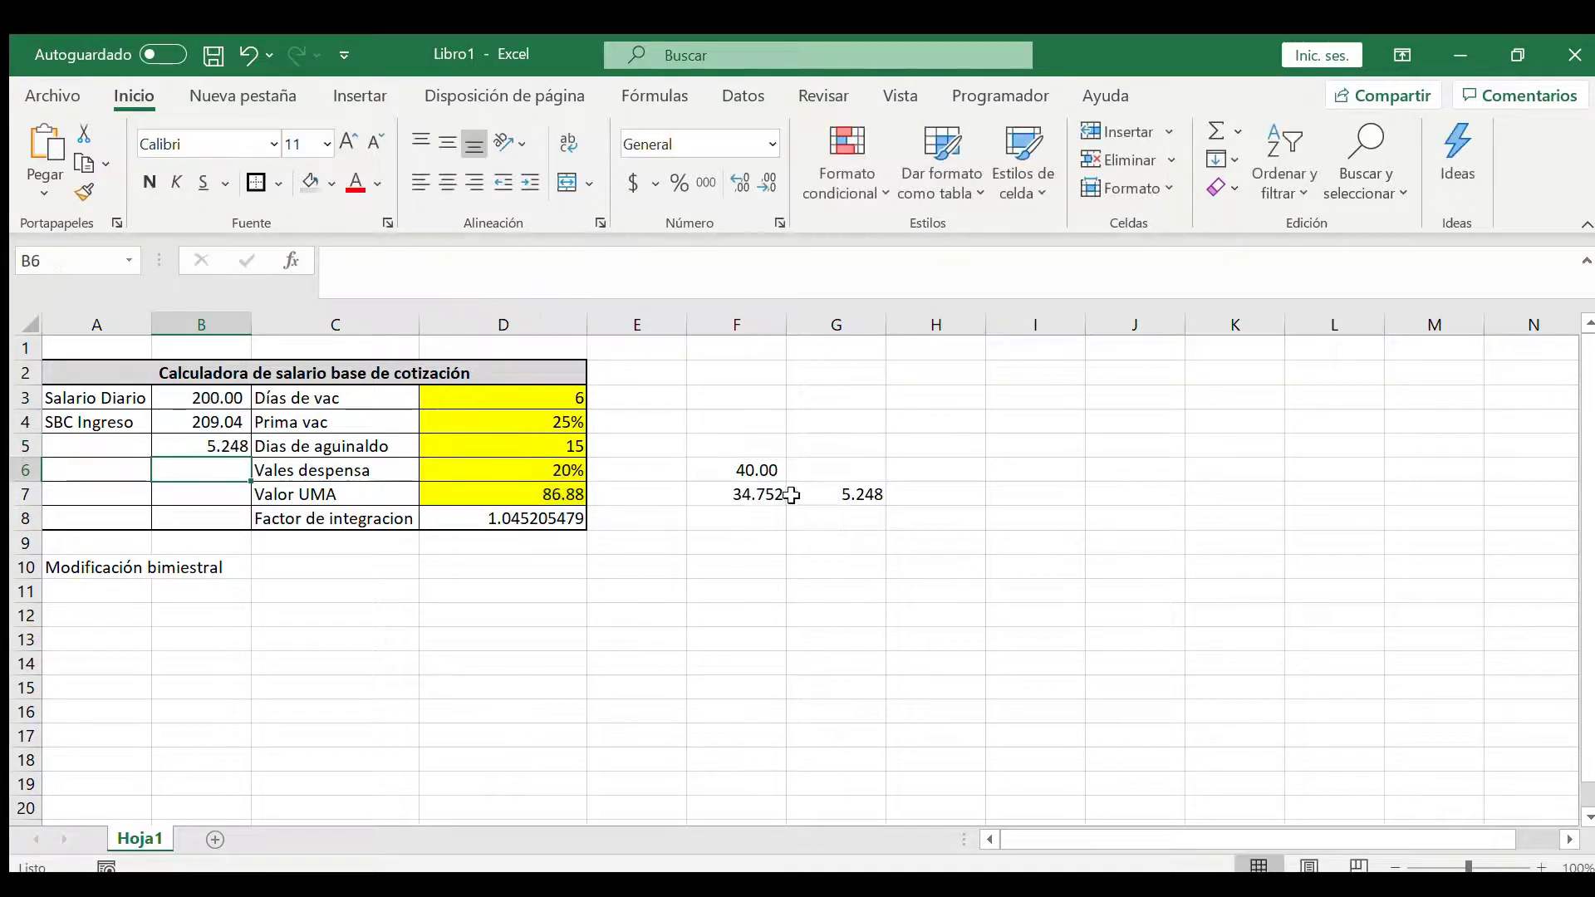
pyautogui.moveTo(709, 416); pyautogui.dragTo(947, 534)
pyautogui.press('Delete')
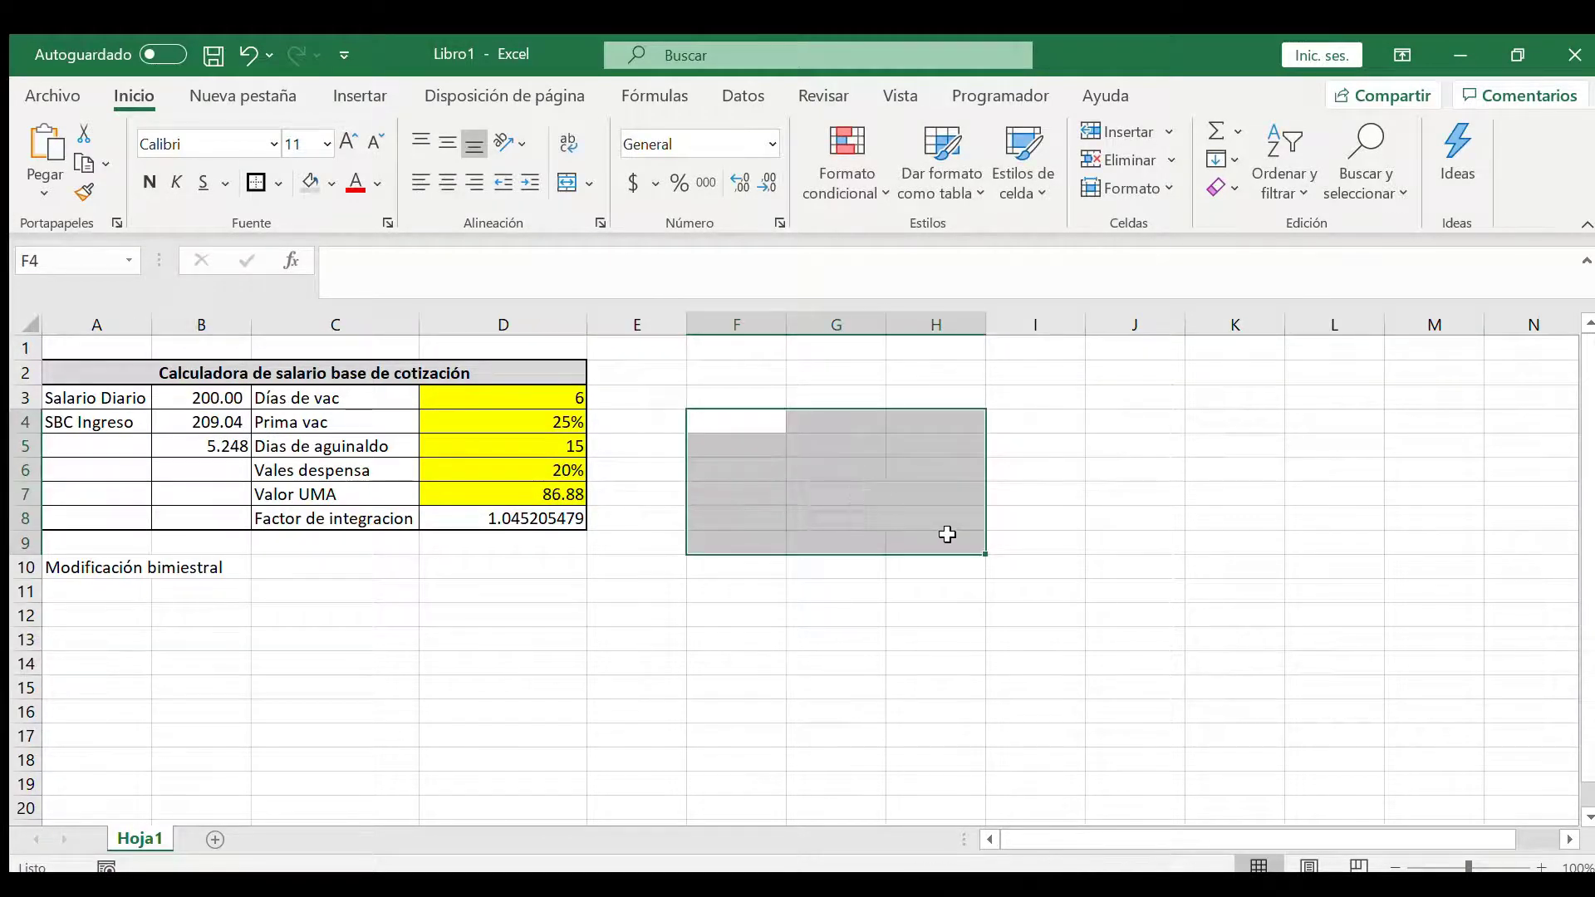
# Step: Label the voucher excess row by entering "Intregacion por vales" in cell A5
pyautogui.press('Left')
pyautogui.press('Left')
pyautogui.press('Left')
pyautogui.press('Left')
pyautogui.press('Down')
pyautogui.press('Left')
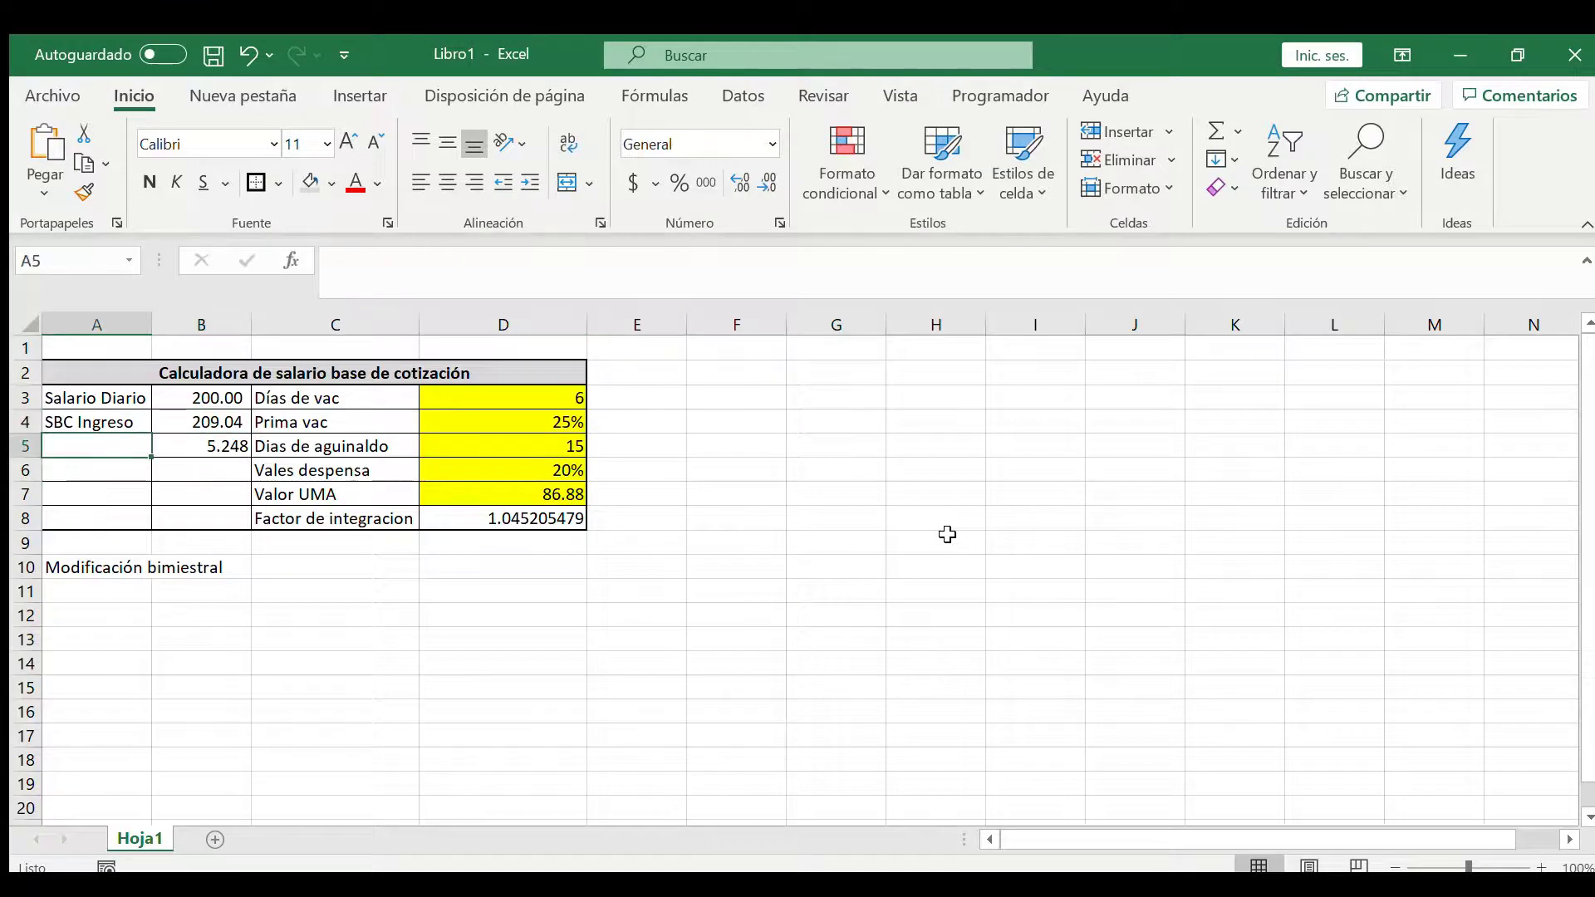
pyautogui.write('Intre')
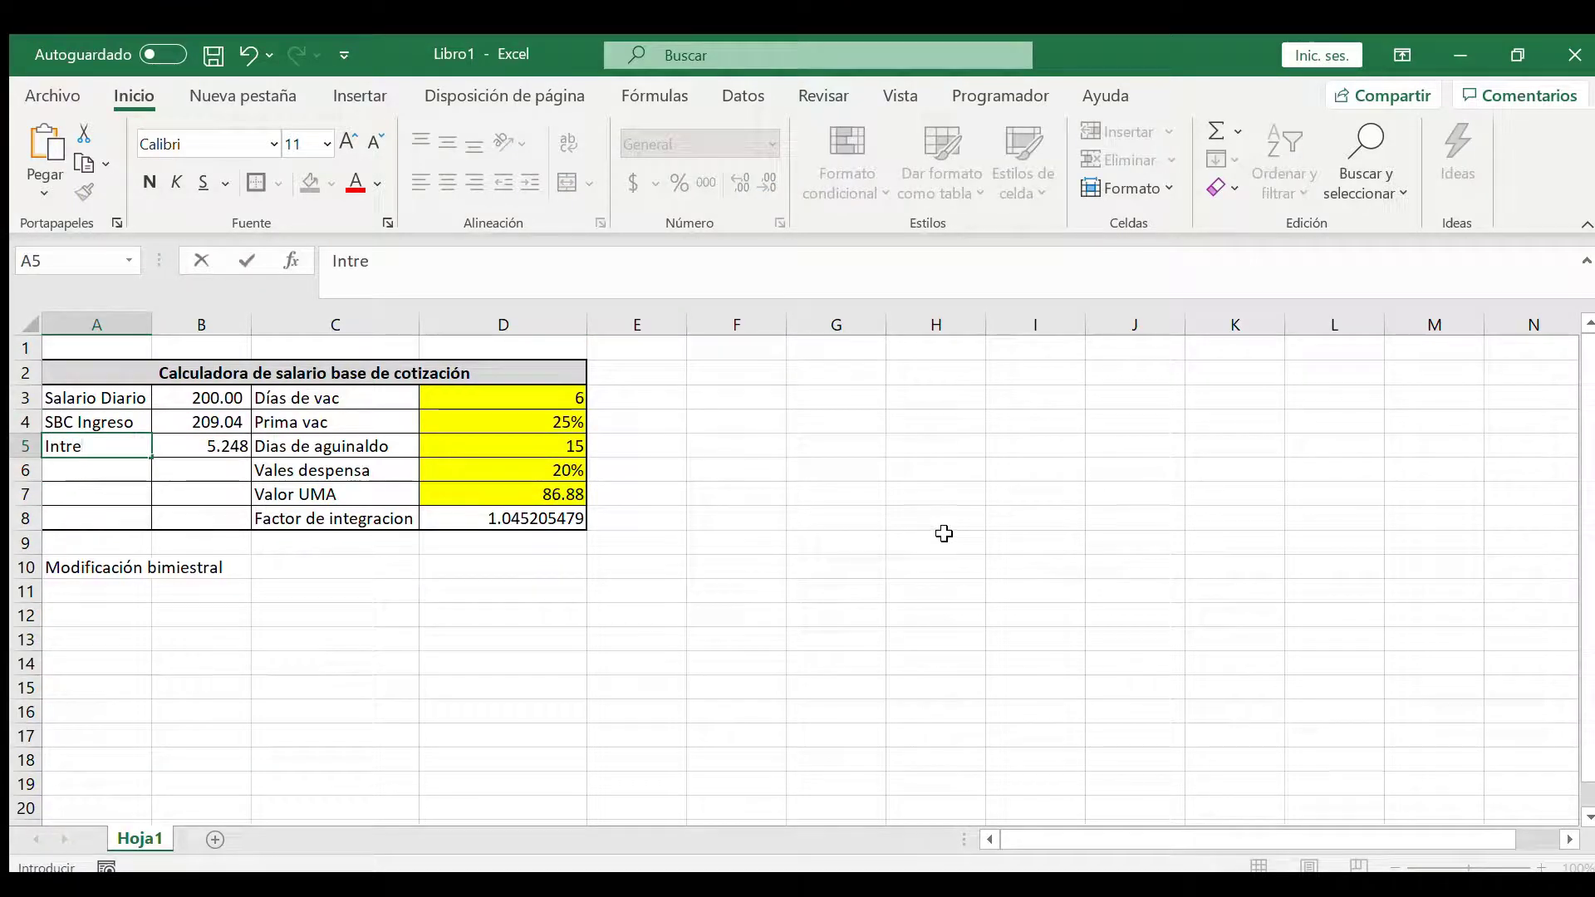
pyautogui.write('gacion p')
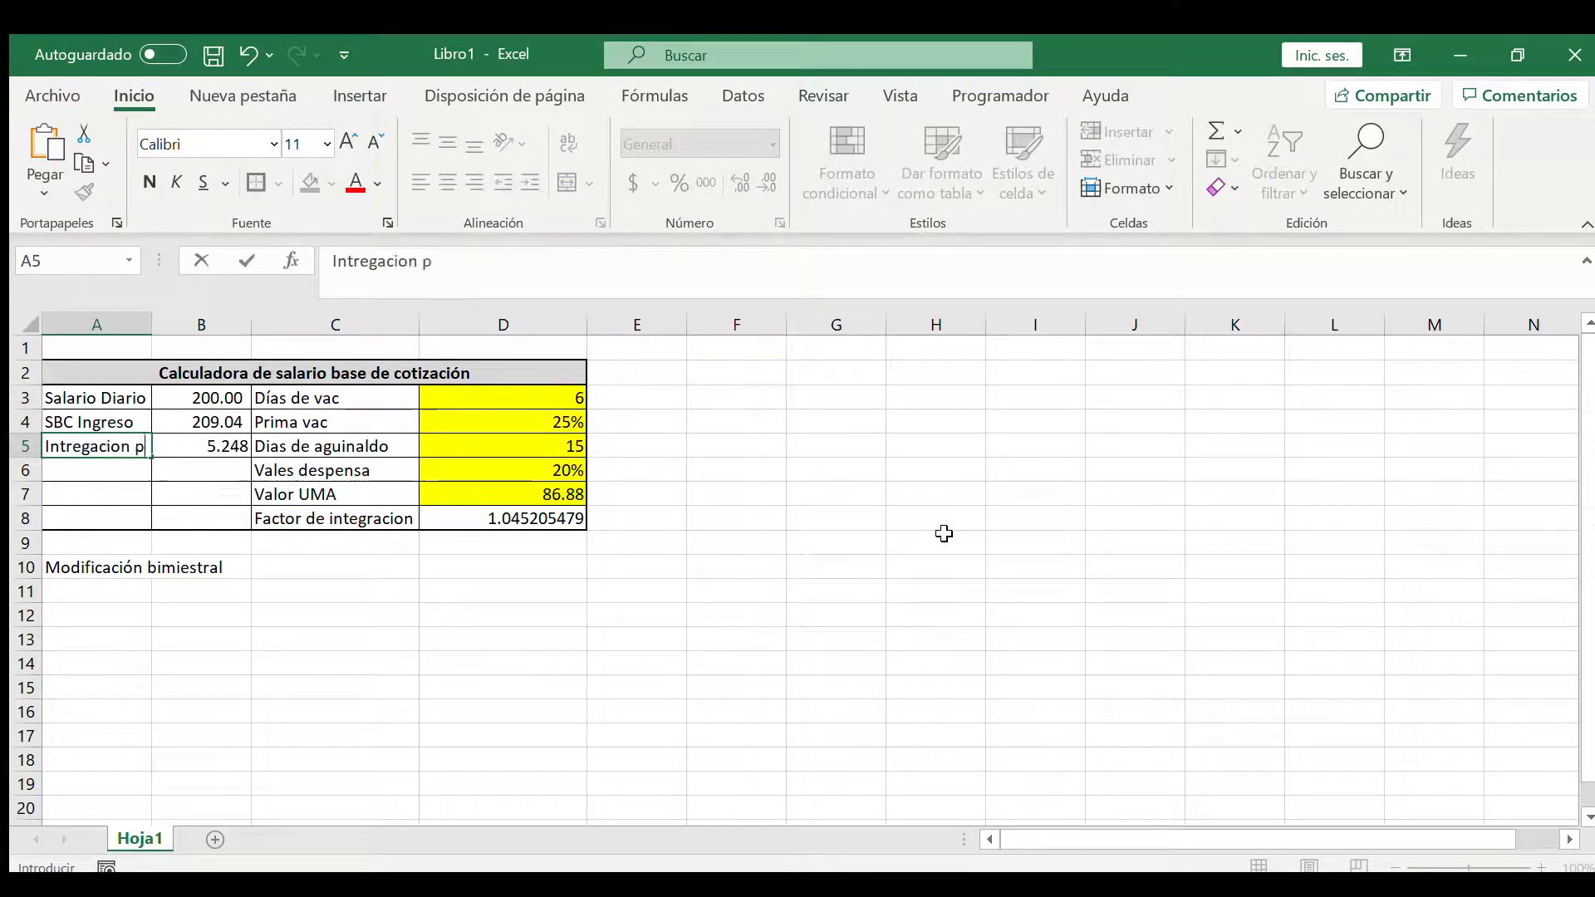
pyautogui.write('or vales')
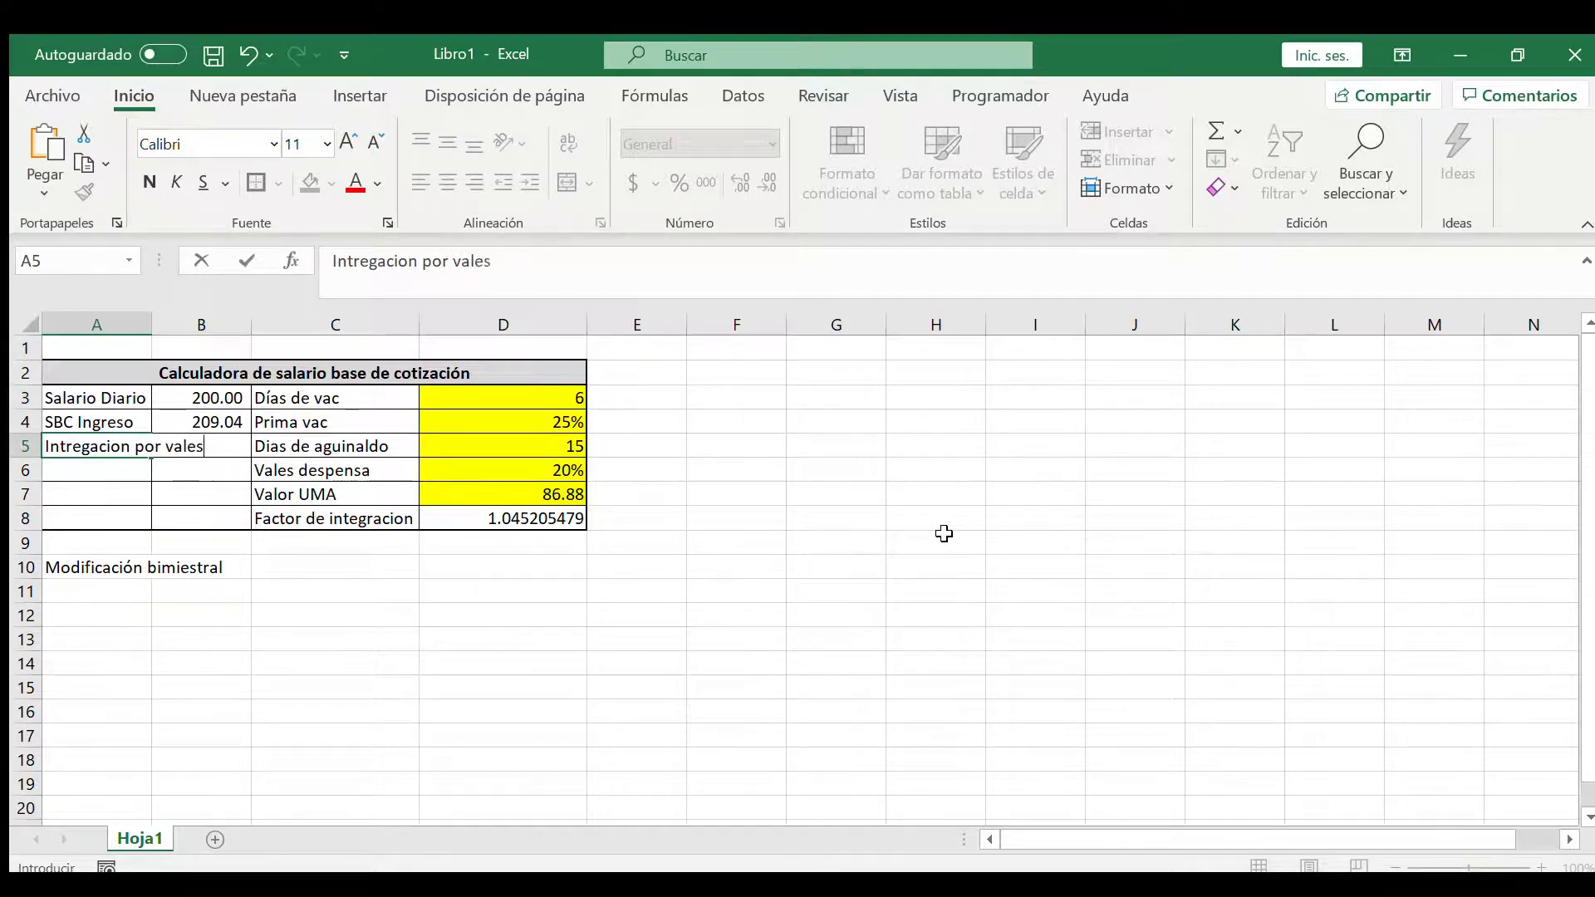
pyautogui.hotkey('ctrl', 'Return')
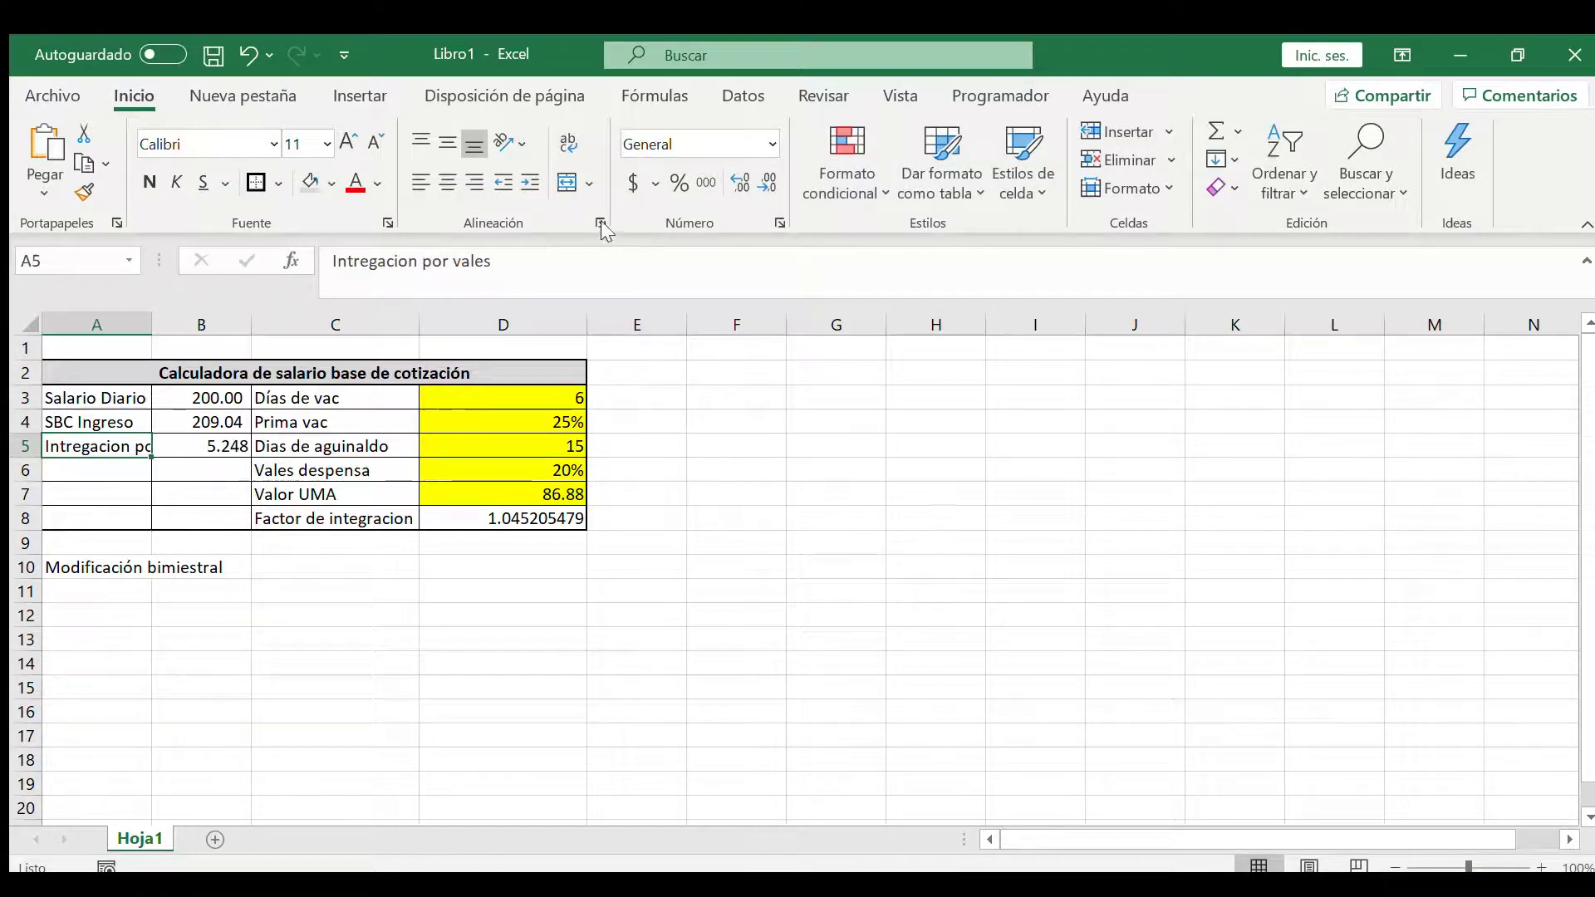
# Step: Wrap the text in cell A5 and centre it both vertically and horizontally
pyautogui.click(569, 143)
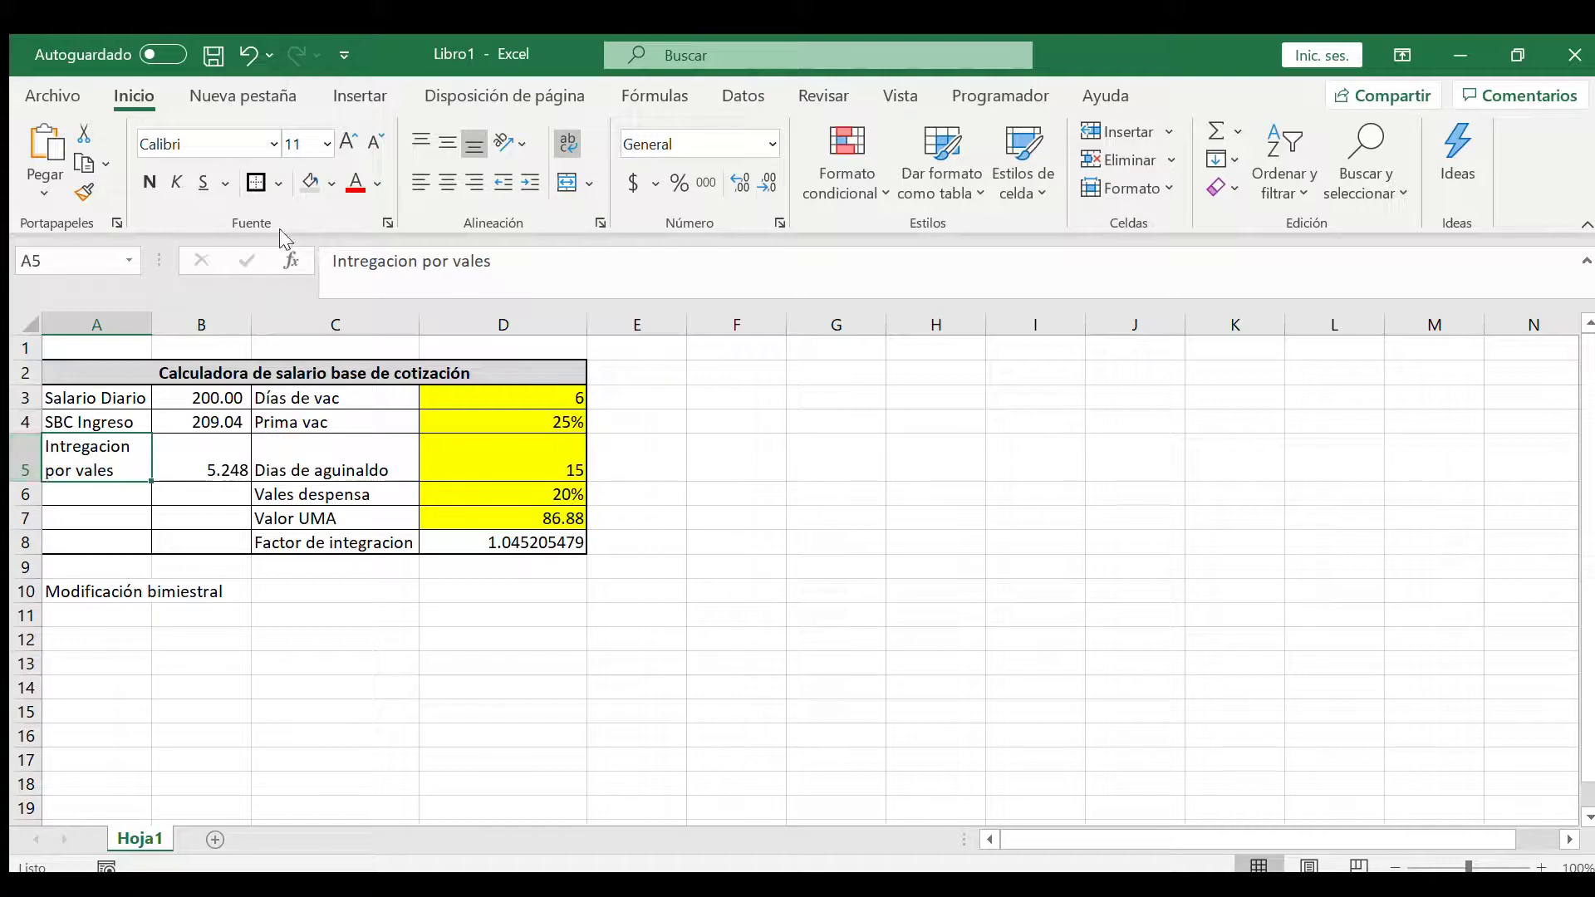
pyautogui.click(448, 143)
pyautogui.click(448, 183)
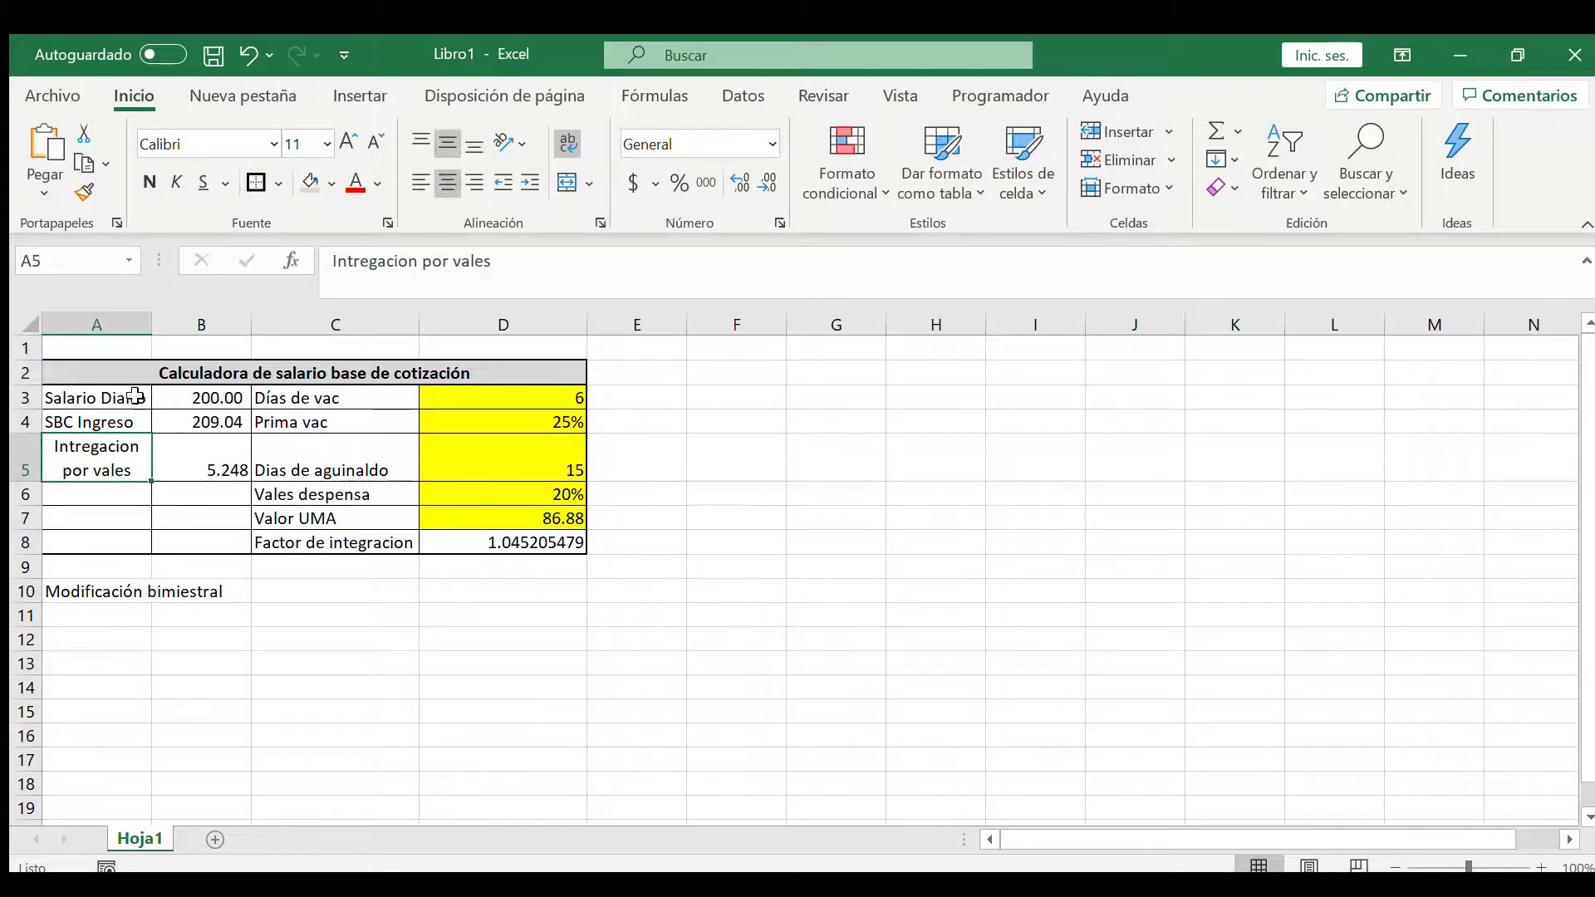
# Step: Copy the "SBC Ingreso" label from cell A4 to cell A6
pyautogui.click(108, 426)
pyautogui.hotkey('ctrl', 'c')
pyautogui.press('Down')
pyautogui.press('Down')
pyautogui.press('Return')
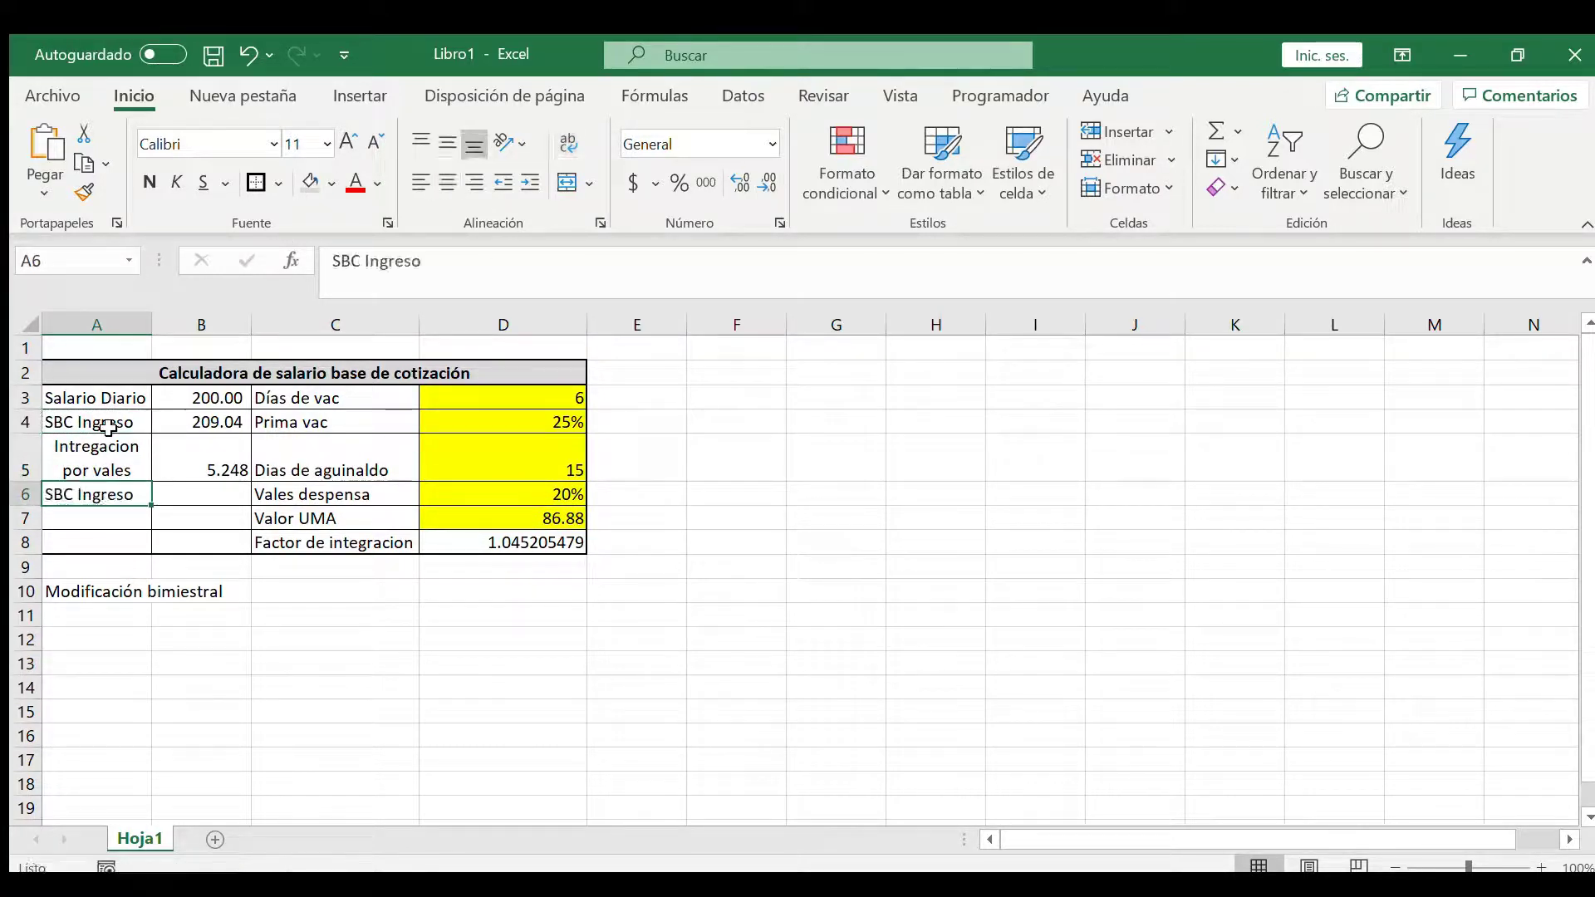
# Step: Enter the formula =B5+B4 in cell B6 to add the voucher excess to the base salary
pyautogui.press('Right')
pyautogui.write('=')
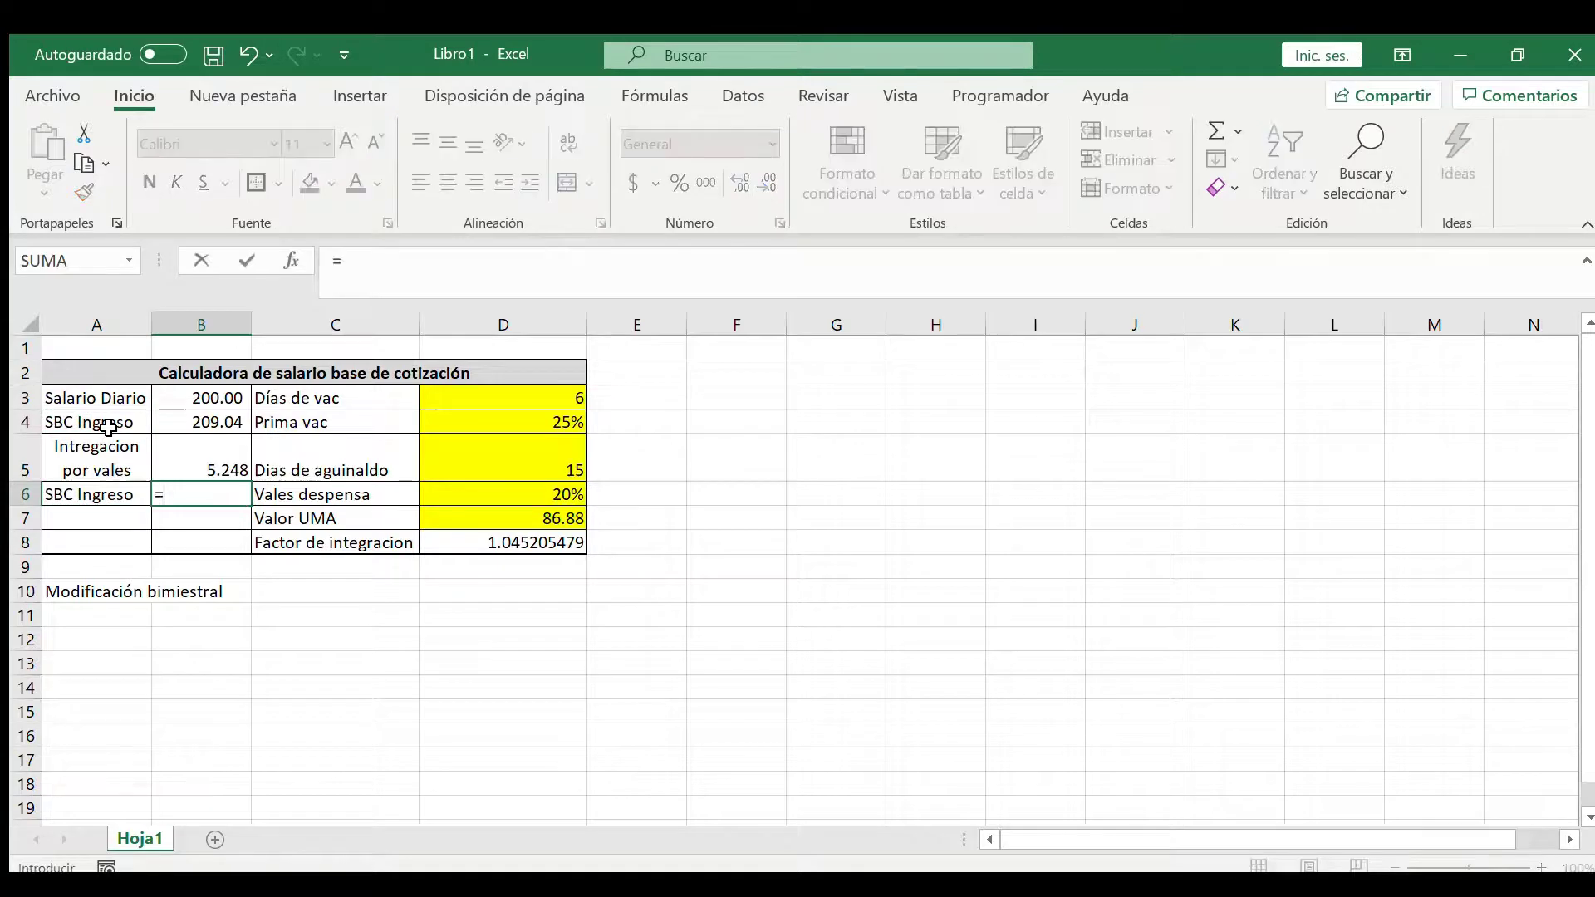
pyautogui.press('Up')
pyautogui.write('+')
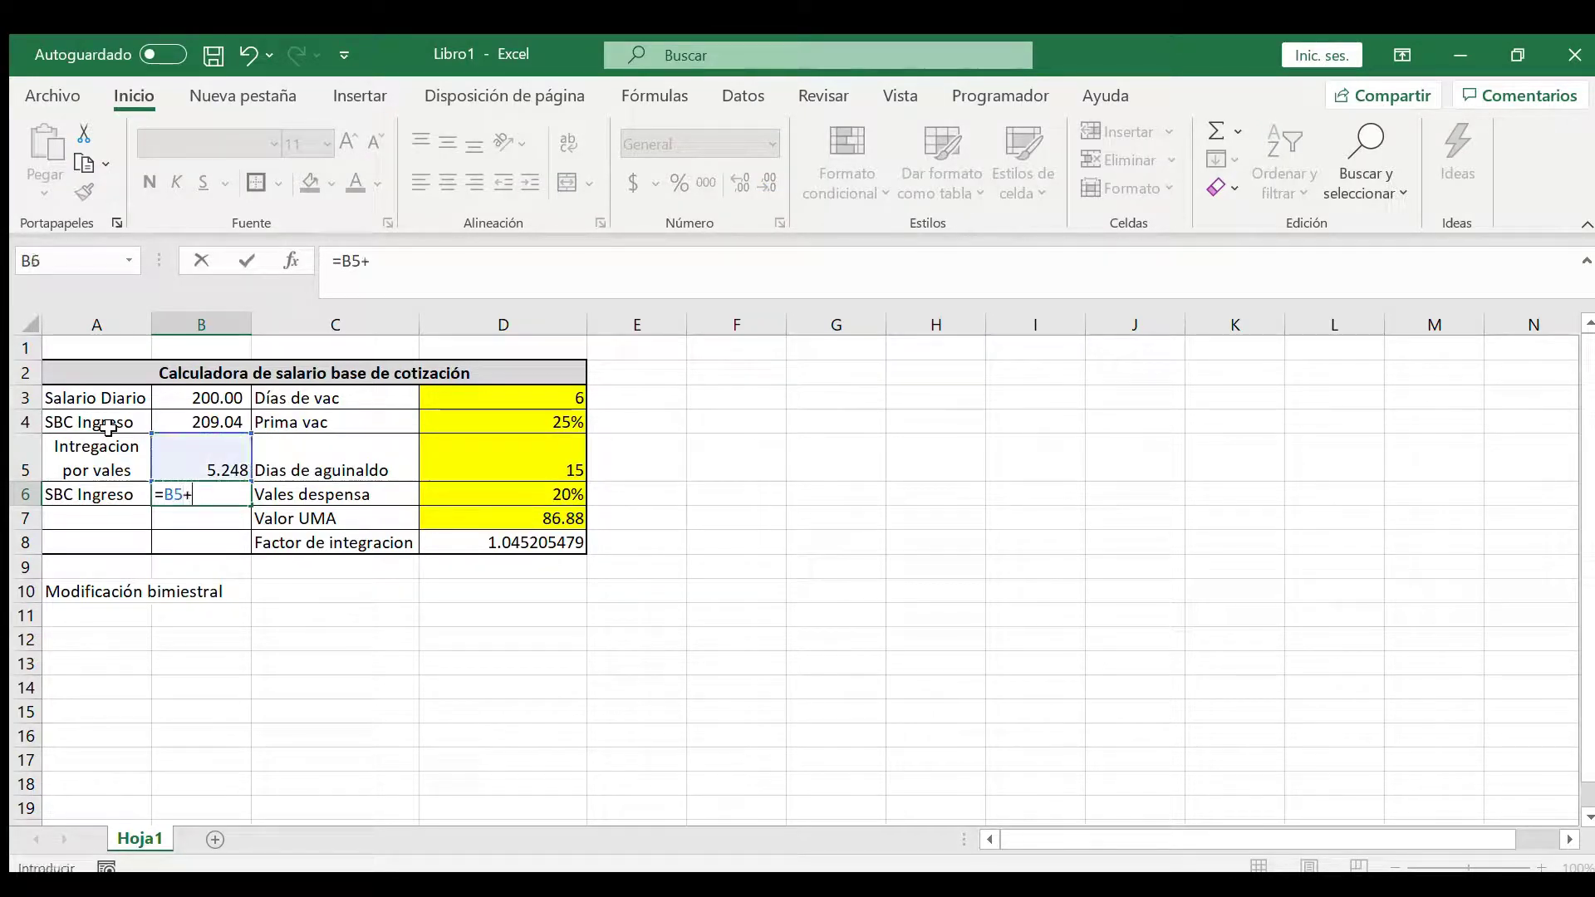
pyautogui.press('Up')
pyautogui.press('Up')
pyautogui.press('Return')
# Step: Shorten the label in cell A4 to "SBC"
pyautogui.press('Up')
pyautogui.press('Up')
pyautogui.press('Up')
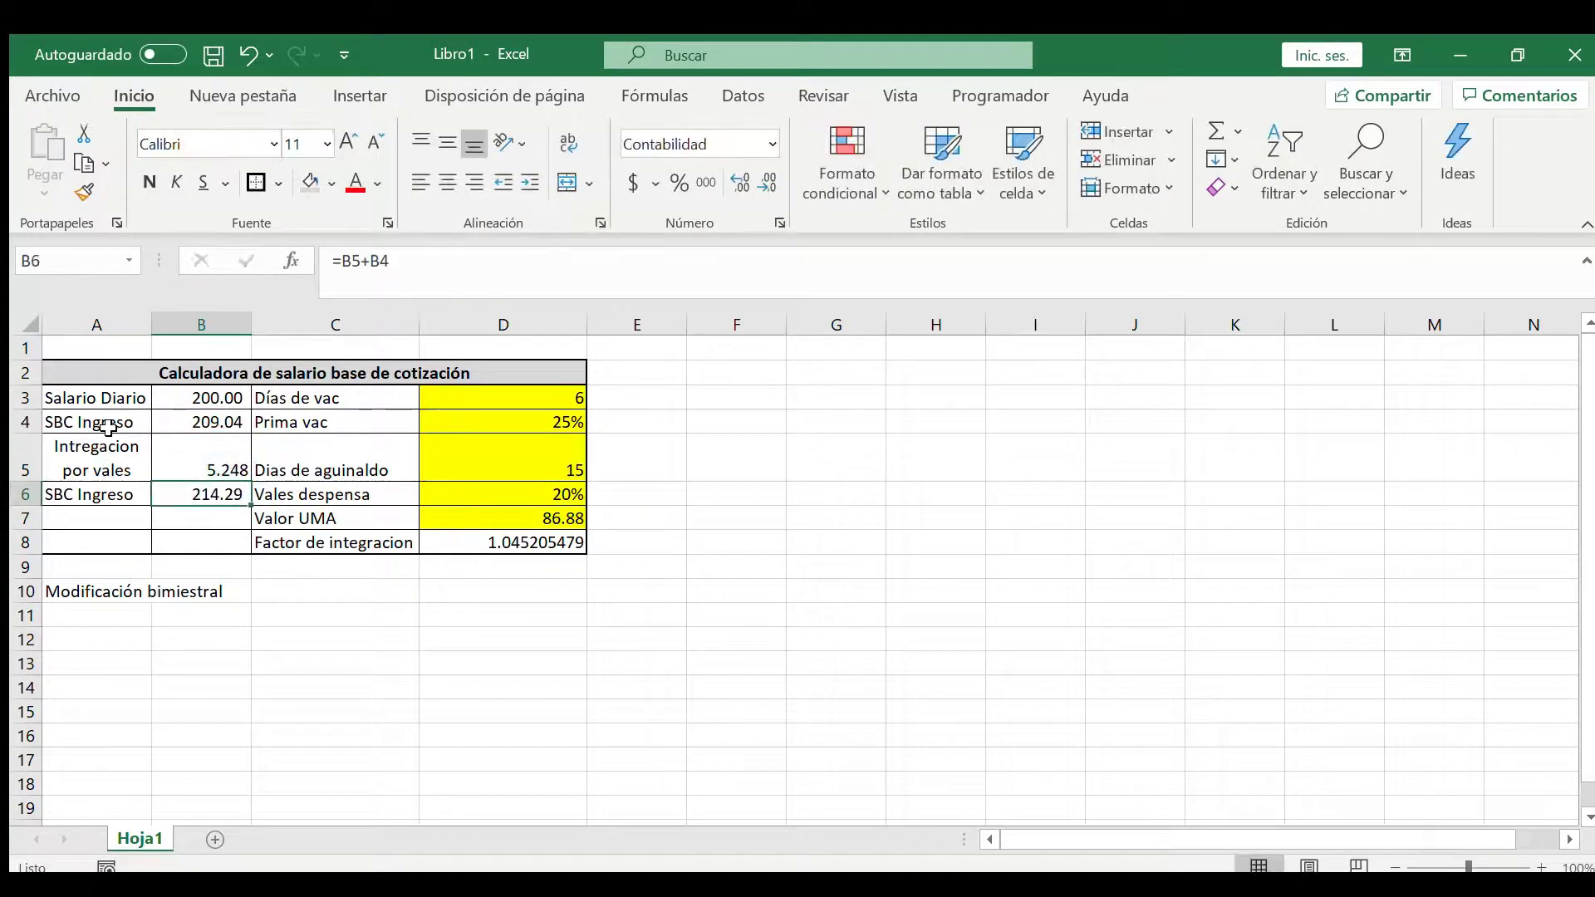
pyautogui.click(108, 427)
pyautogui.press('F2')
pyautogui.press('BackSpace')
pyautogui.press('BackSpace')
pyautogui.press('BackSpace')
pyautogui.press('BackSpace')
pyautogui.press('BackSpace')
pyautogui.press('BackSpace')
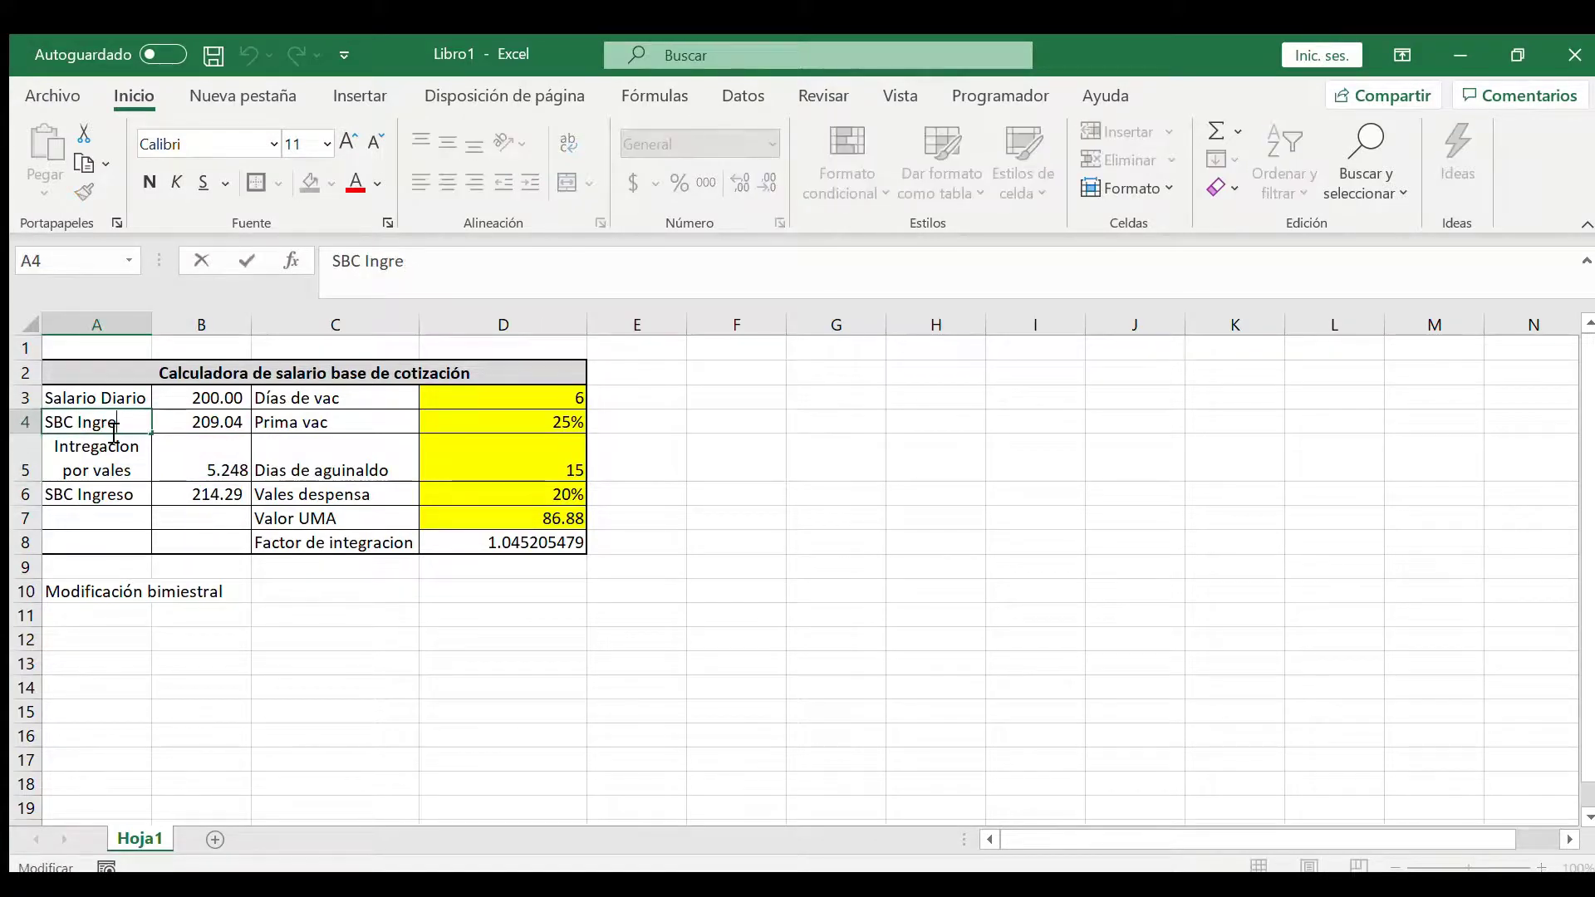
pyautogui.press('BackSpace')
pyautogui.hotkey('ctrl', 'Return')
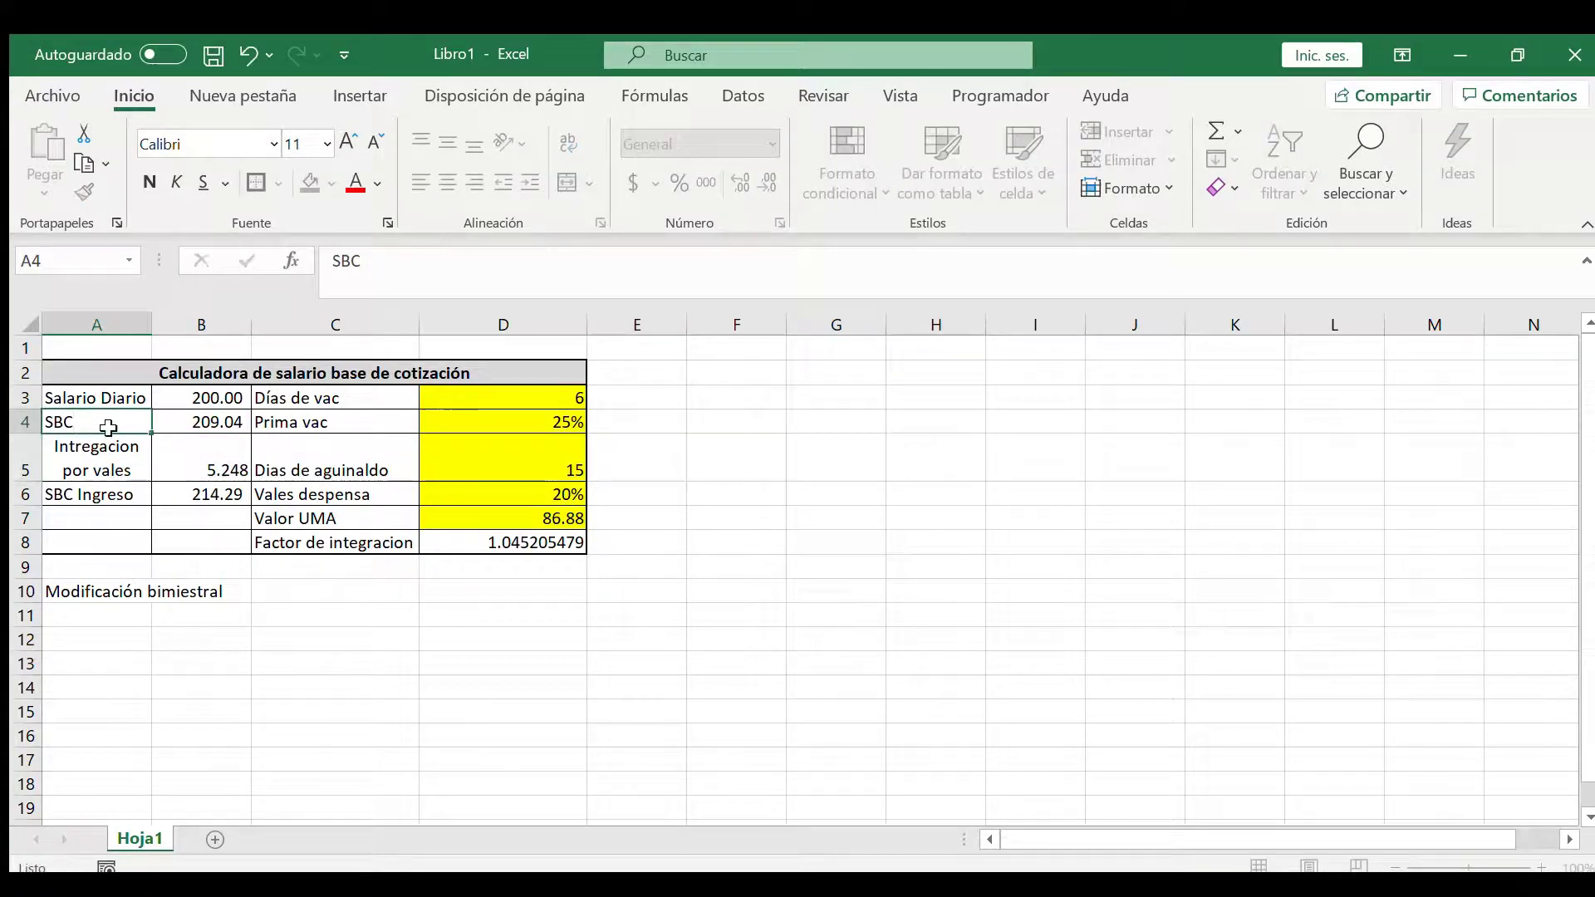
# Step: Review the calculator table and the SBC Ingreso formula in cell B6
pyautogui.press('Right')
pyautogui.press('Right')
pyautogui.press('Right')
pyautogui.press('Right')
pyautogui.press('Down')
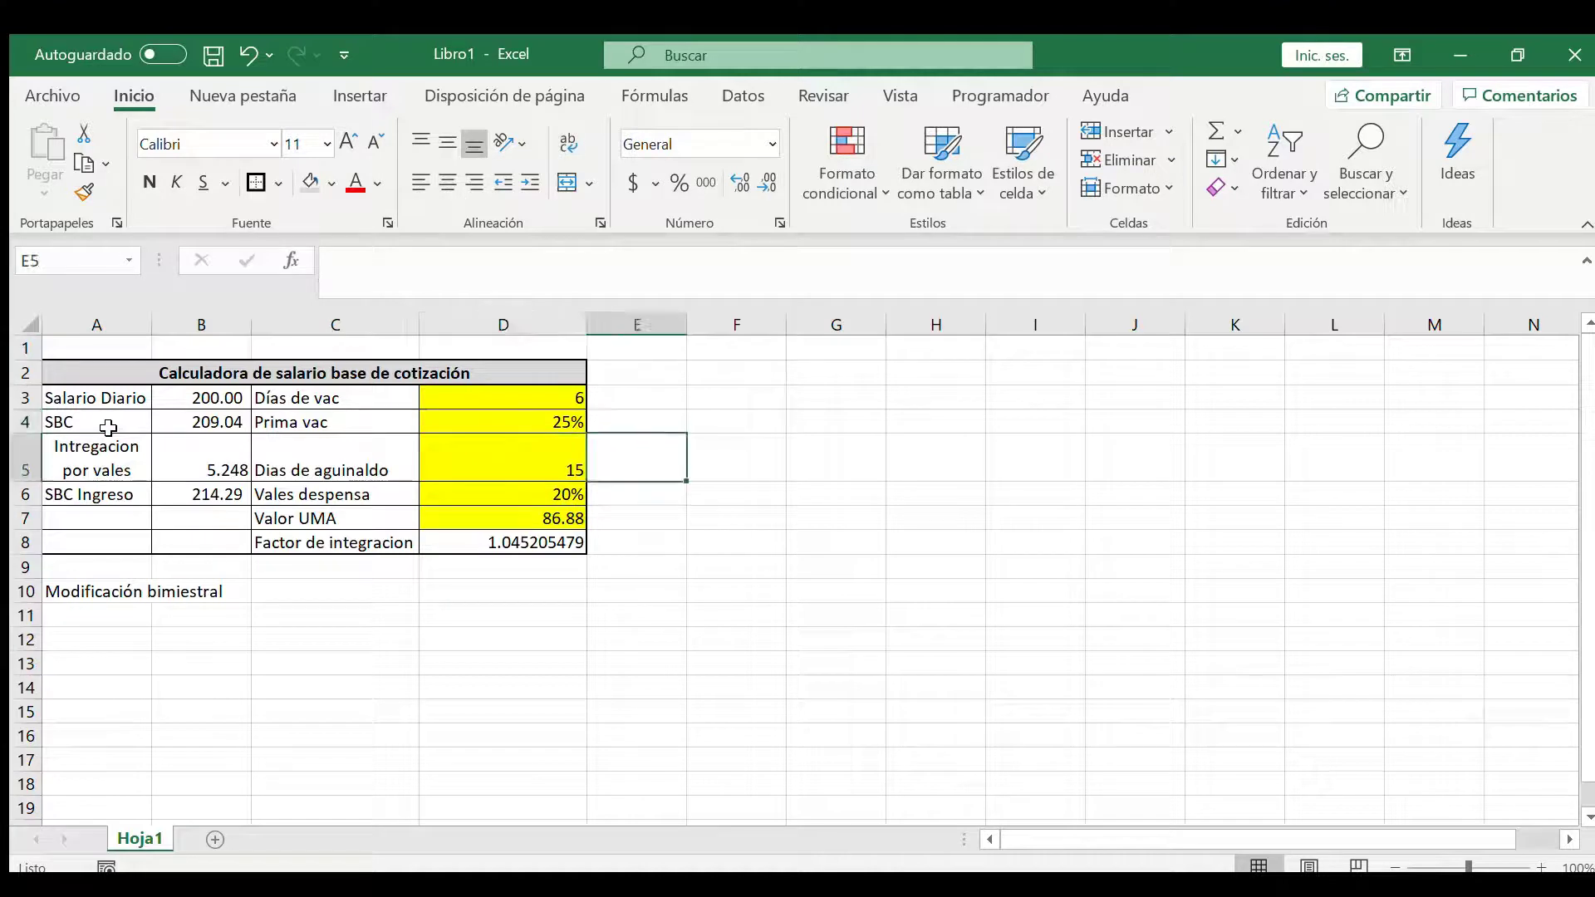
pyautogui.press('Left')
pyautogui.press('Left')
pyautogui.press('Left')
pyautogui.press('Left')
pyautogui.press('Down')
pyautogui.press('Right')
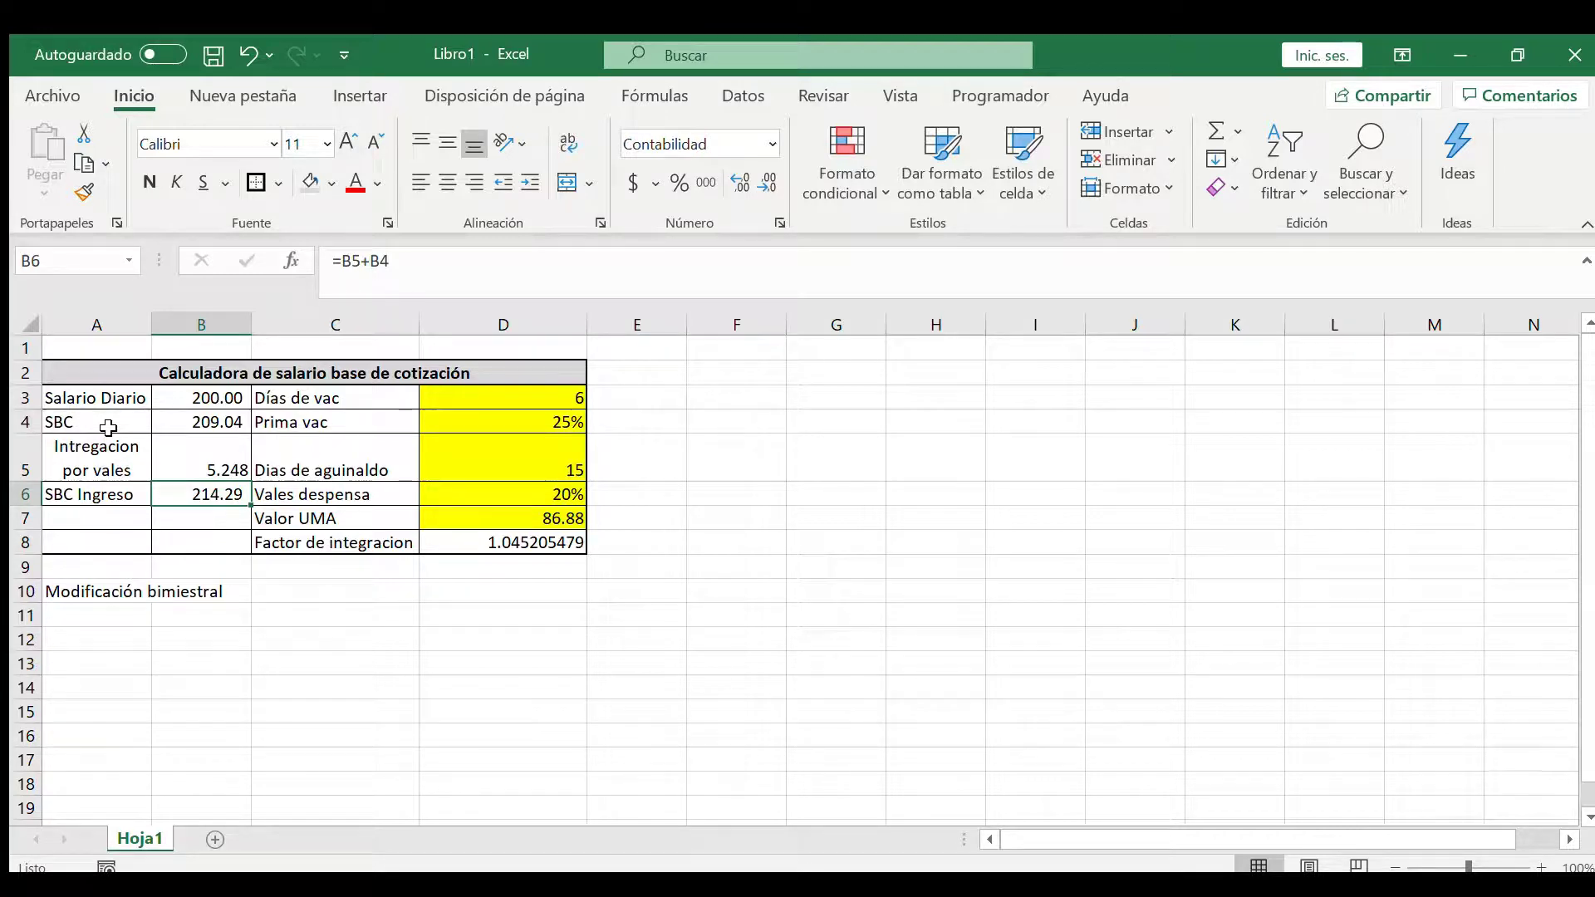
pyautogui.moveTo(87, 376)
pyautogui.mouseDown()
pyautogui.moveTo(91, 403)
pyautogui.moveTo(400, 516)
pyautogui.mouseUp()
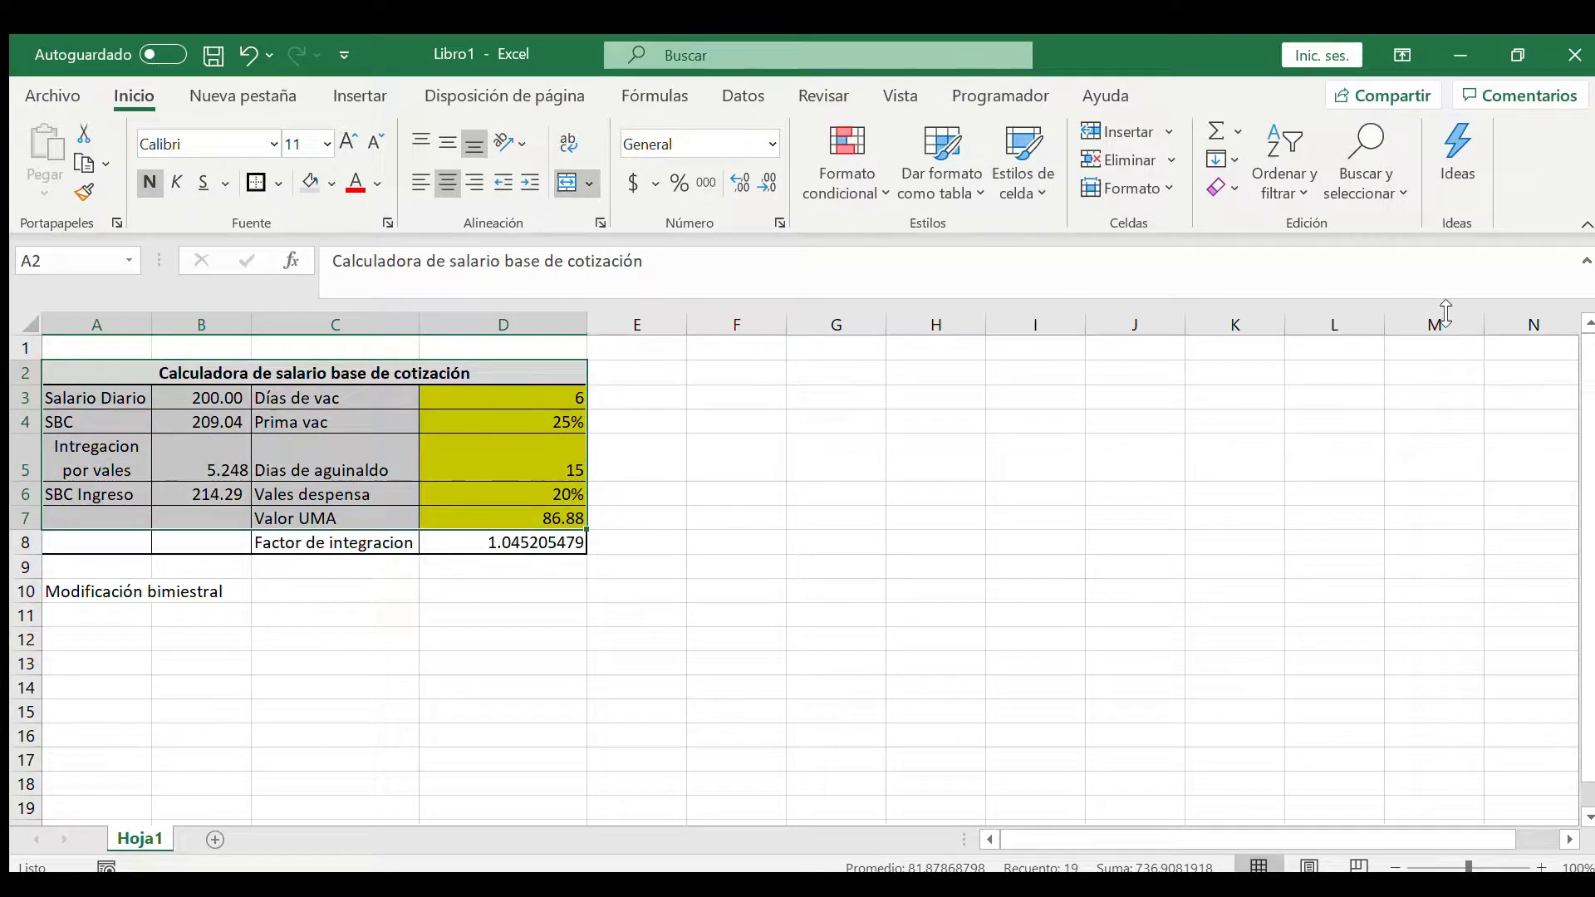
pyautogui.click(93, 636)
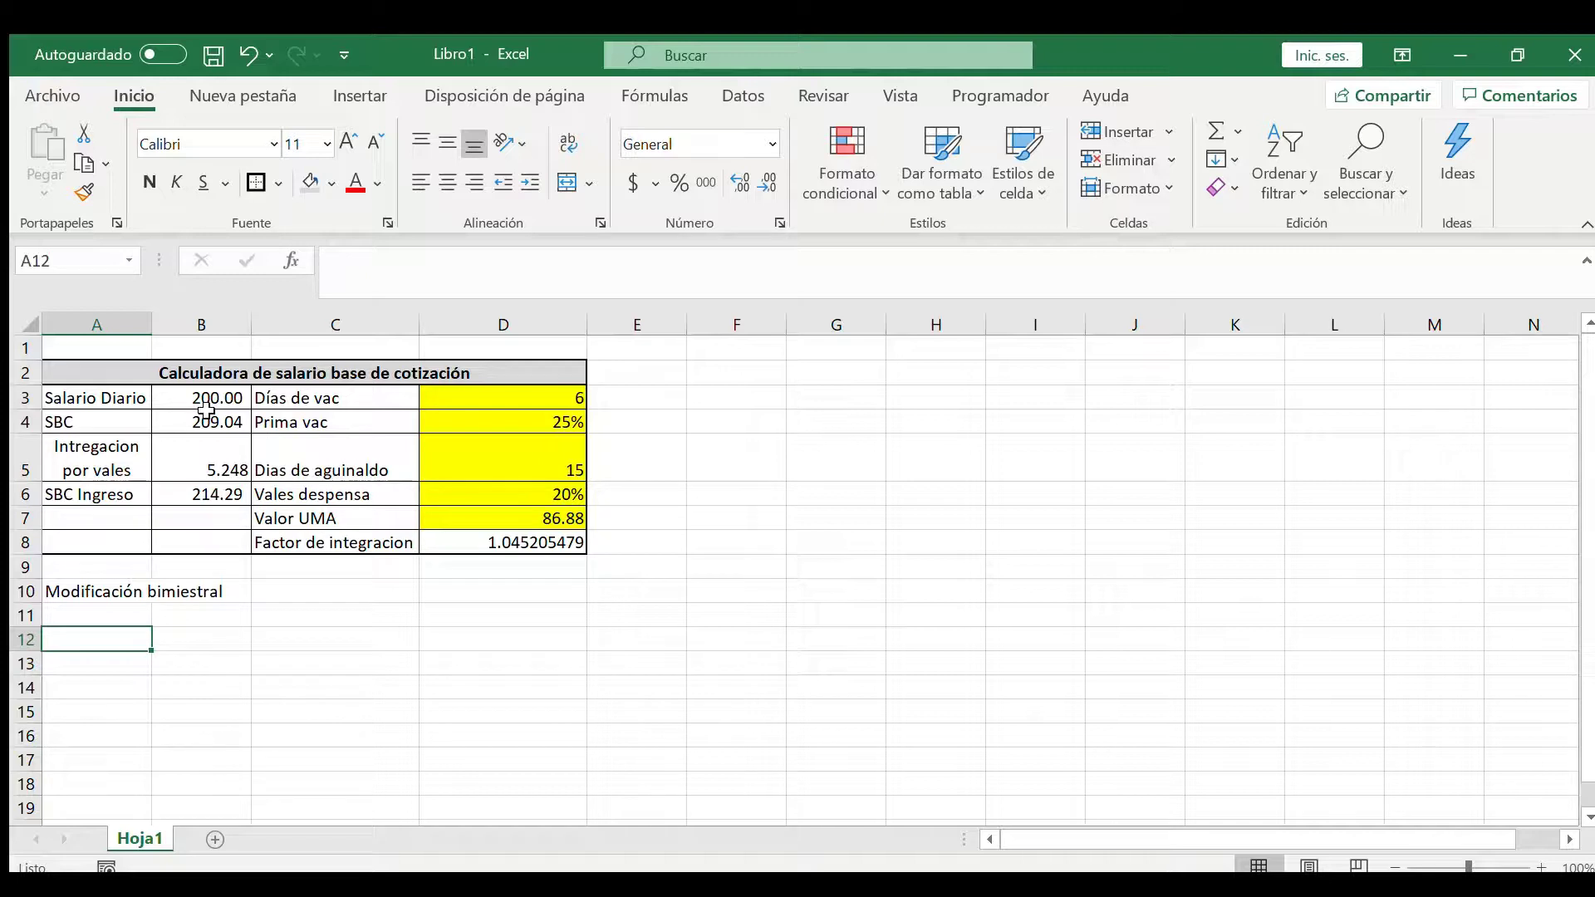
# Step: Test the calculator by setting Días de vac in cell D3 to 8, then 10, and finally 12
pyautogui.click(502, 390)
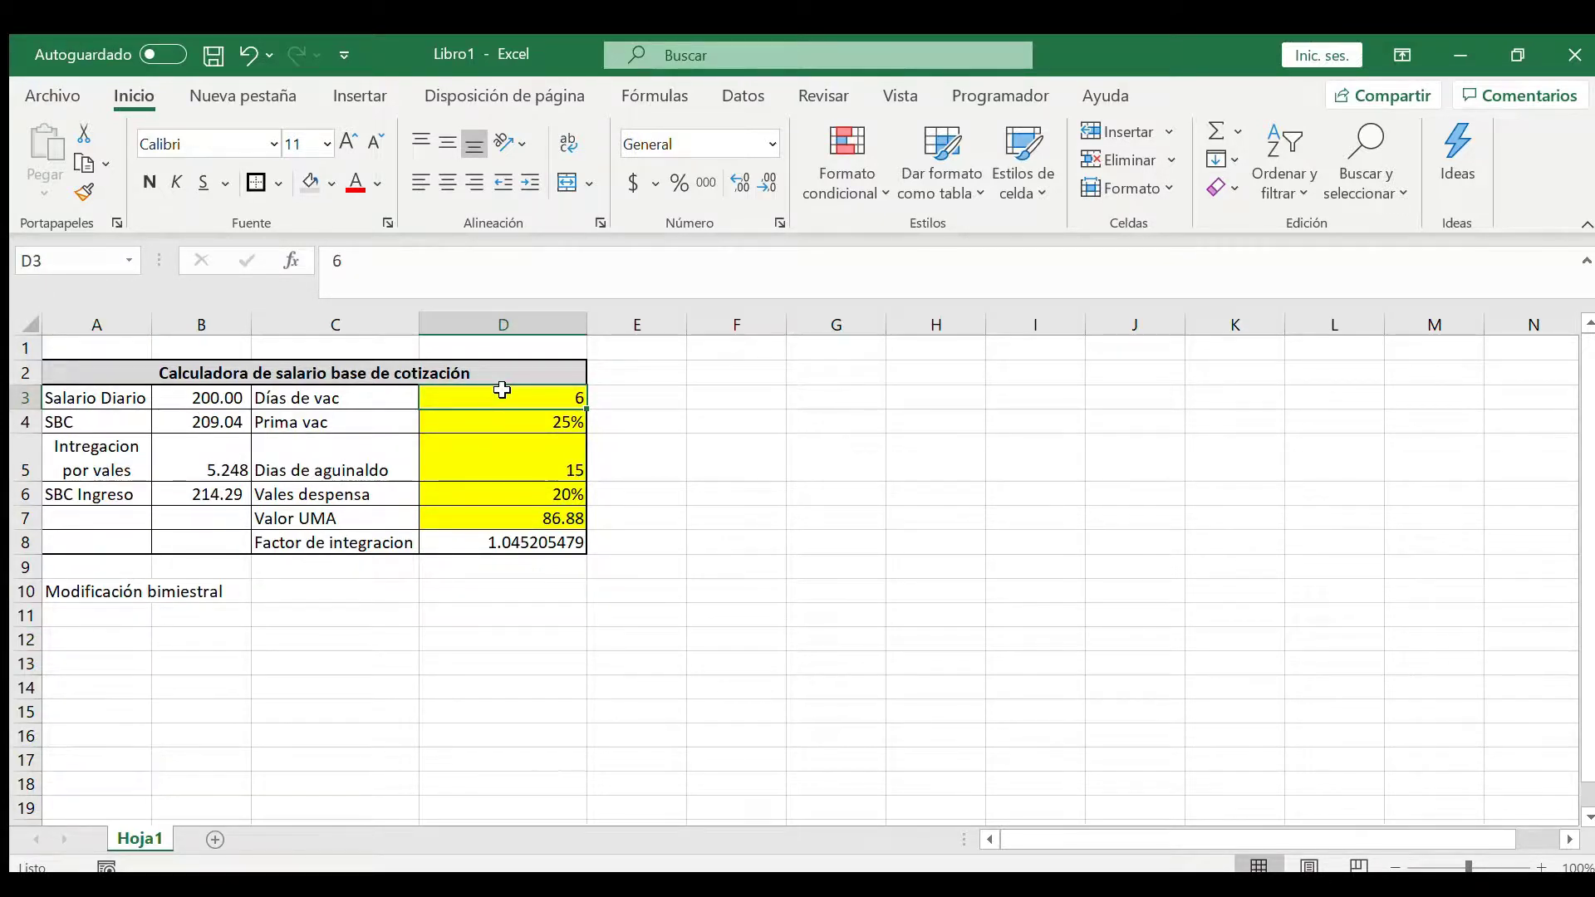
pyautogui.write('8')
pyautogui.press('Return')
pyautogui.click(502, 390)
pyautogui.write('10')
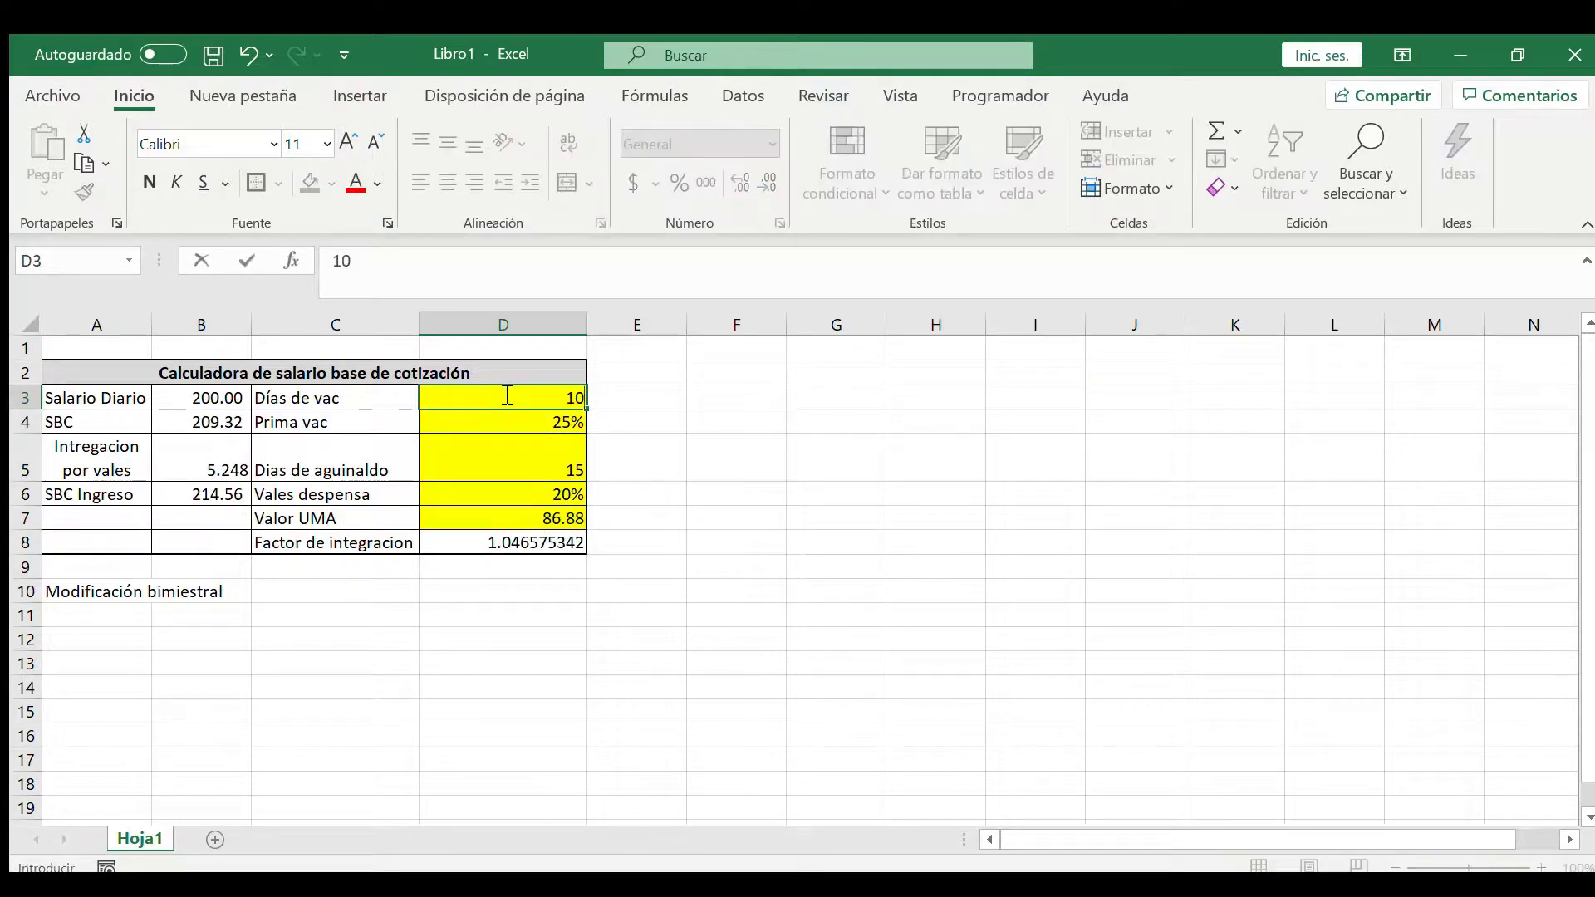
pyautogui.press('Return')
pyautogui.click(507, 396)
pyautogui.write('12')
pyautogui.press('Return')
pyautogui.click(502, 390)
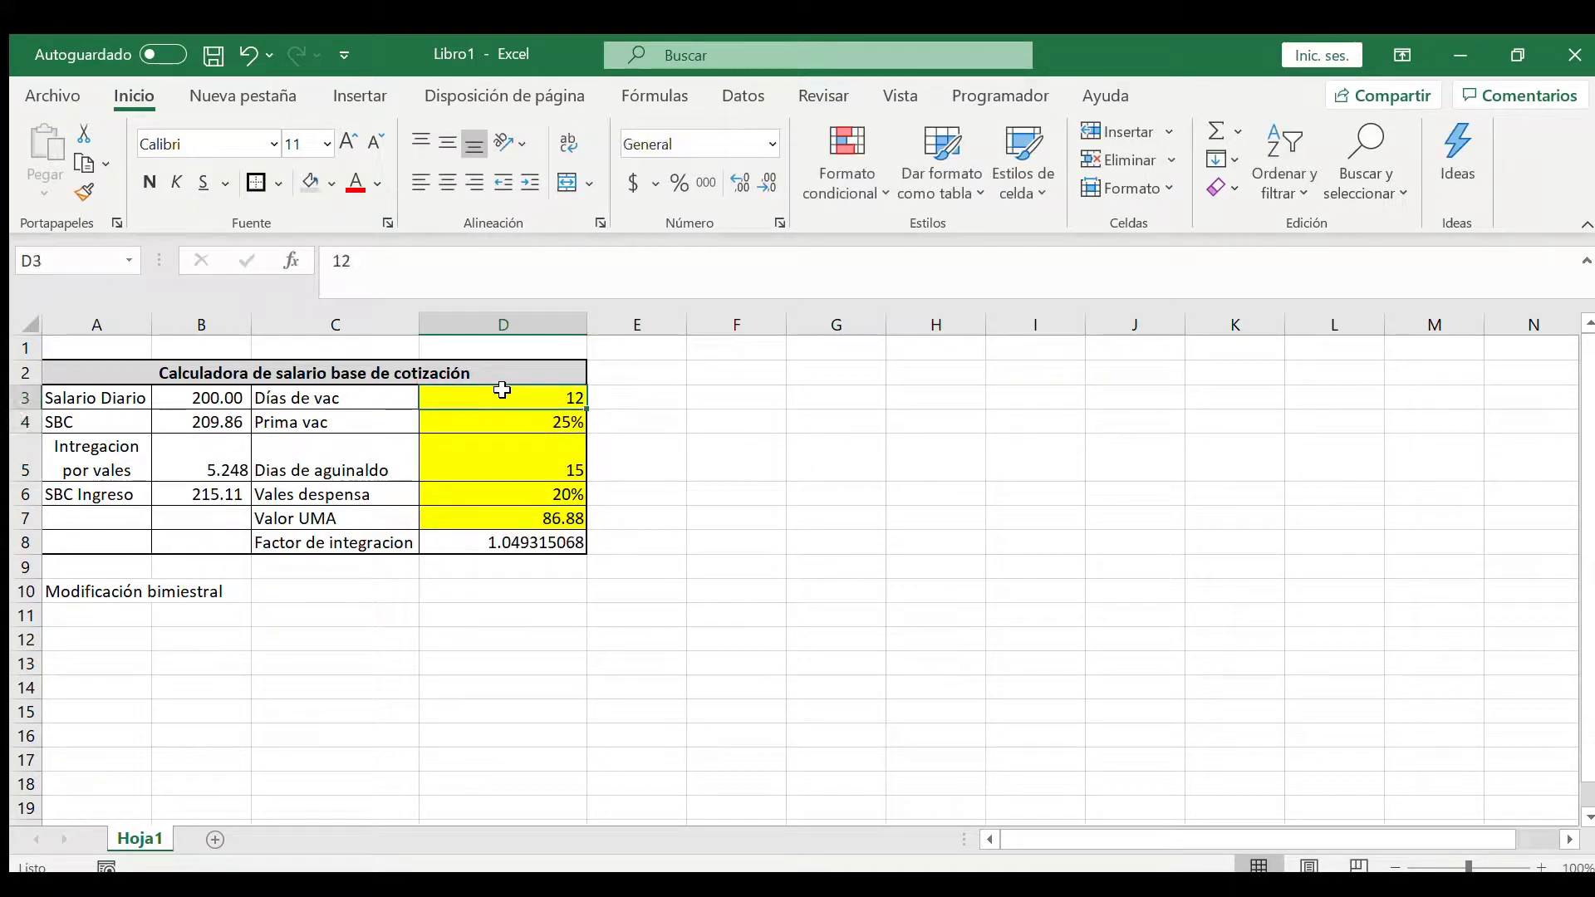
# Step: Test the calculator with 14 for Días de vac in cell D3, and set the cell back to 6
pyautogui.write('14')
pyautogui.press('Return')
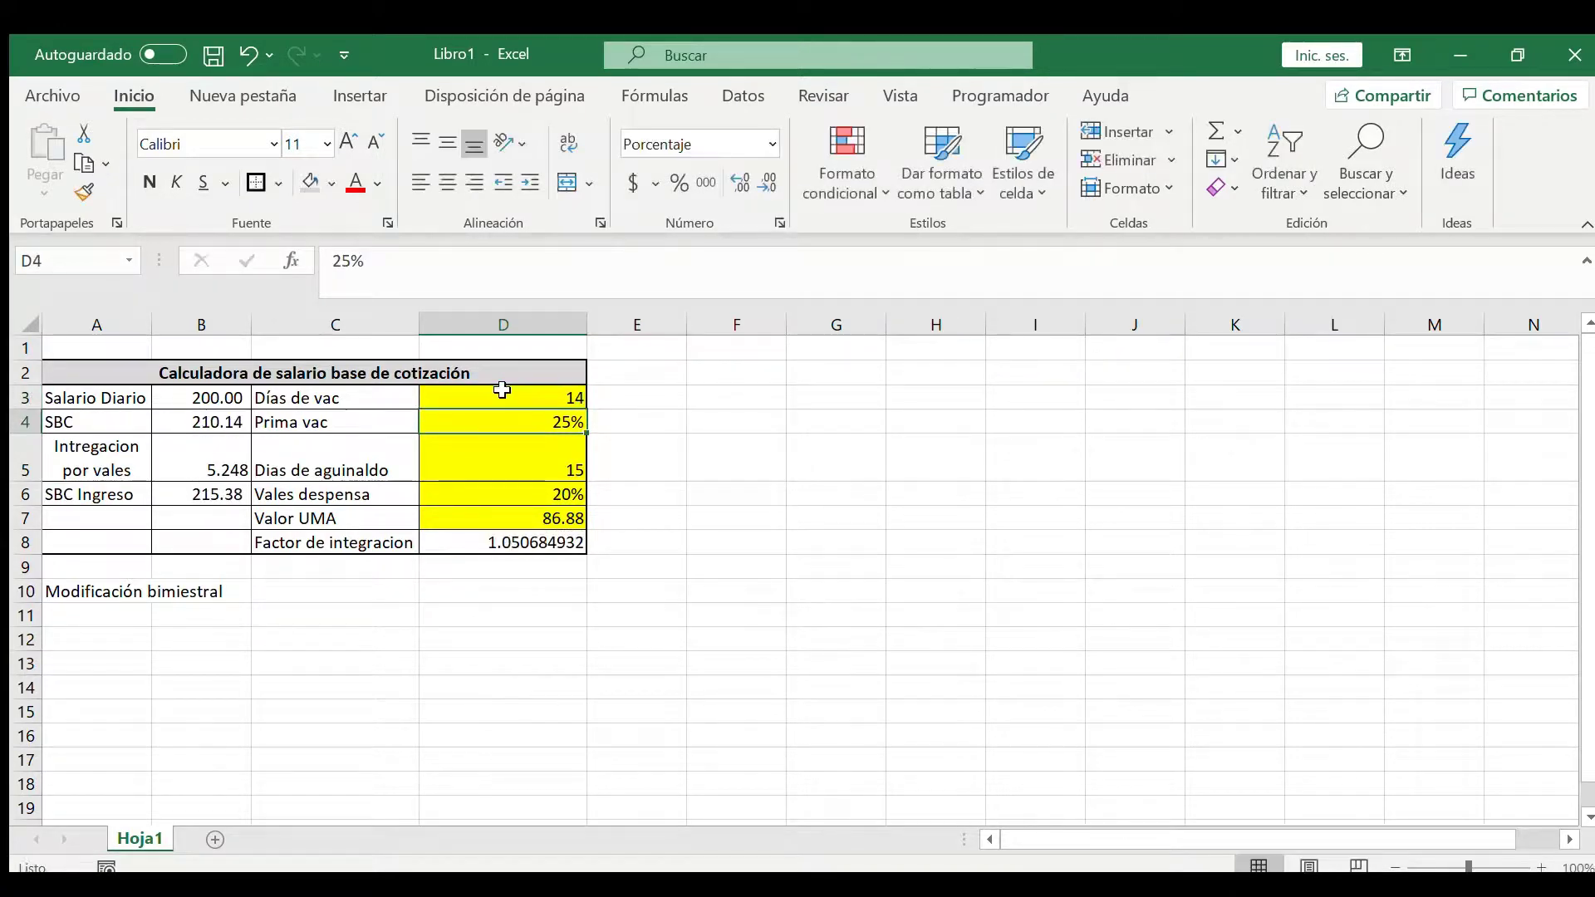
pyautogui.click(502, 391)
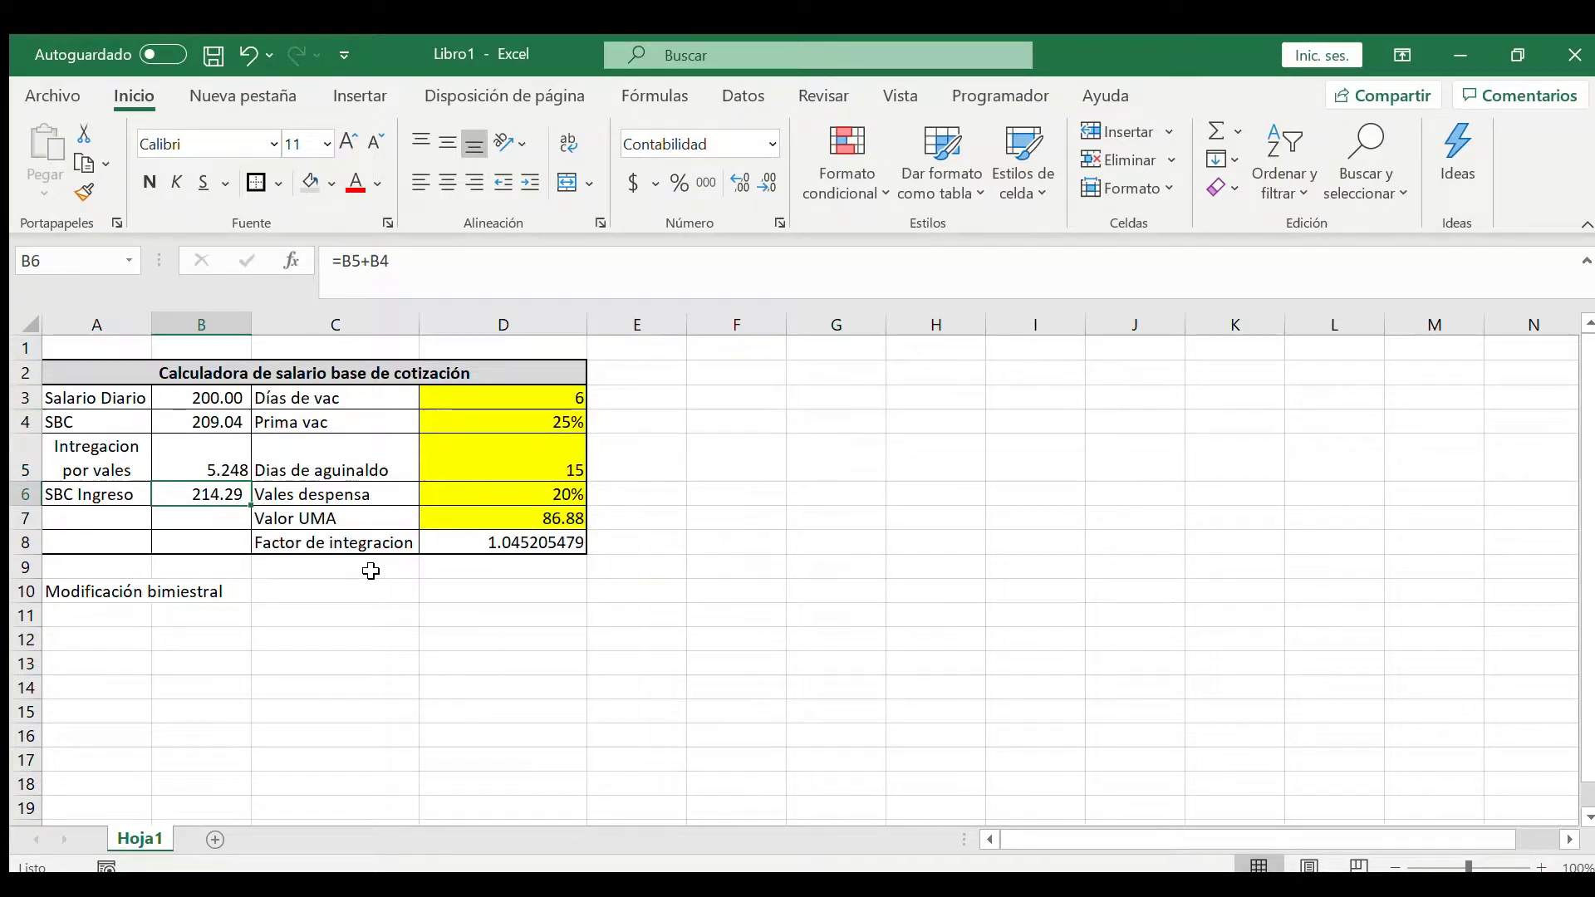
# Step: Copy the SBC Ingreso from cell B6 into cell A12 as a plain value and format it in accounting style with two decimals
pyautogui.hotkey('ctrl', 'c')
pyautogui.press('Down')
pyautogui.press('Down')
pyautogui.press('Down')
pyautogui.press('Down')
pyautogui.press('Down')
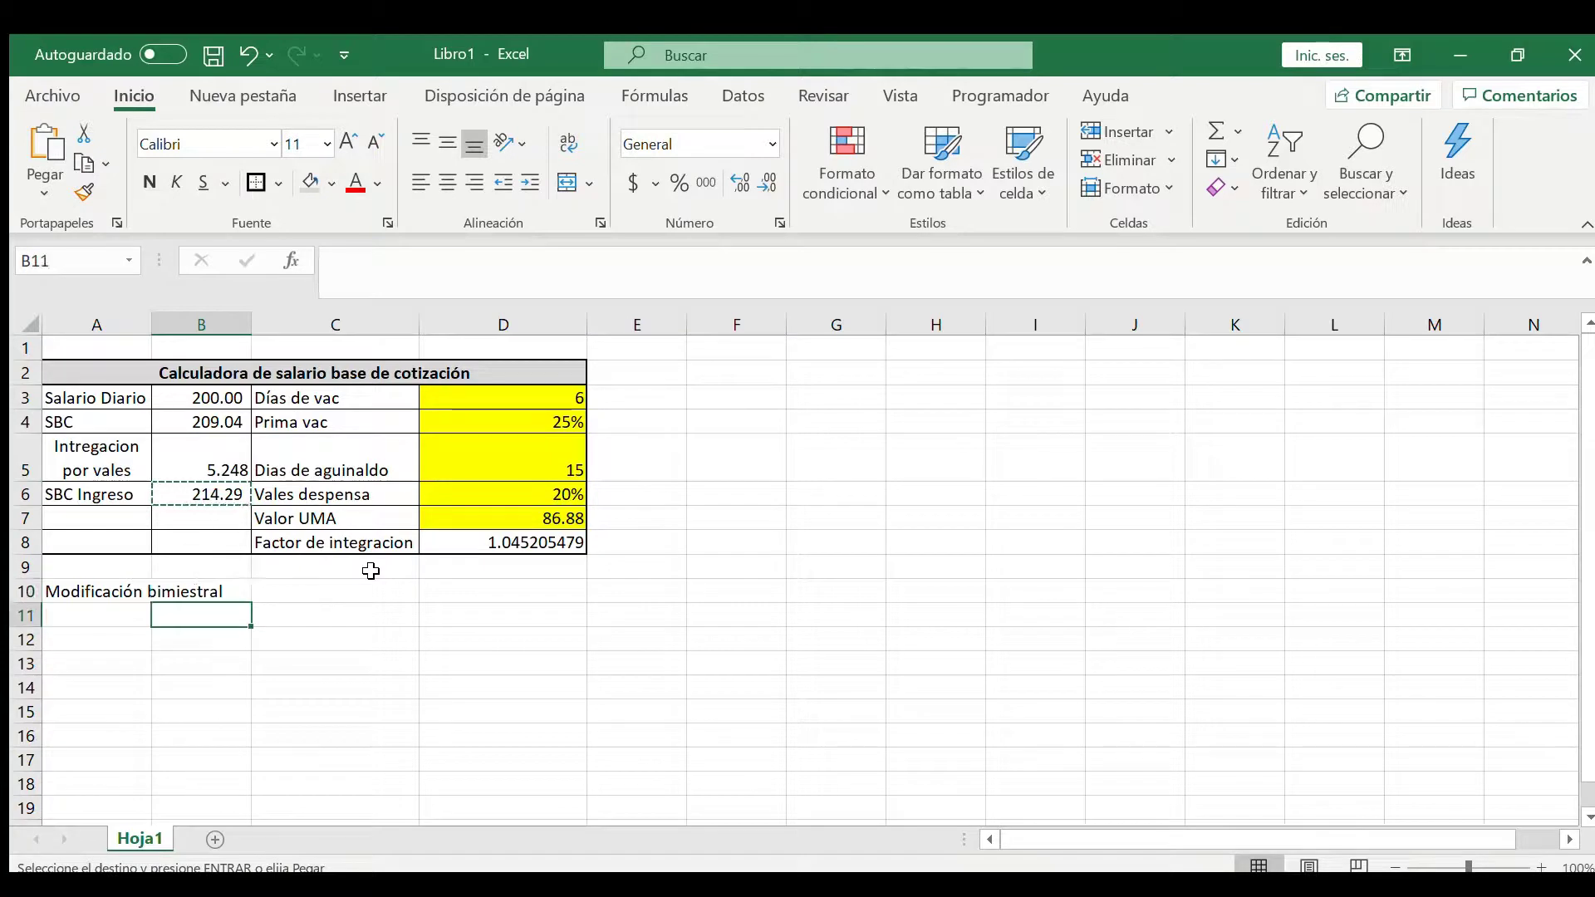
pyautogui.press('Left')
pyautogui.press('Down')
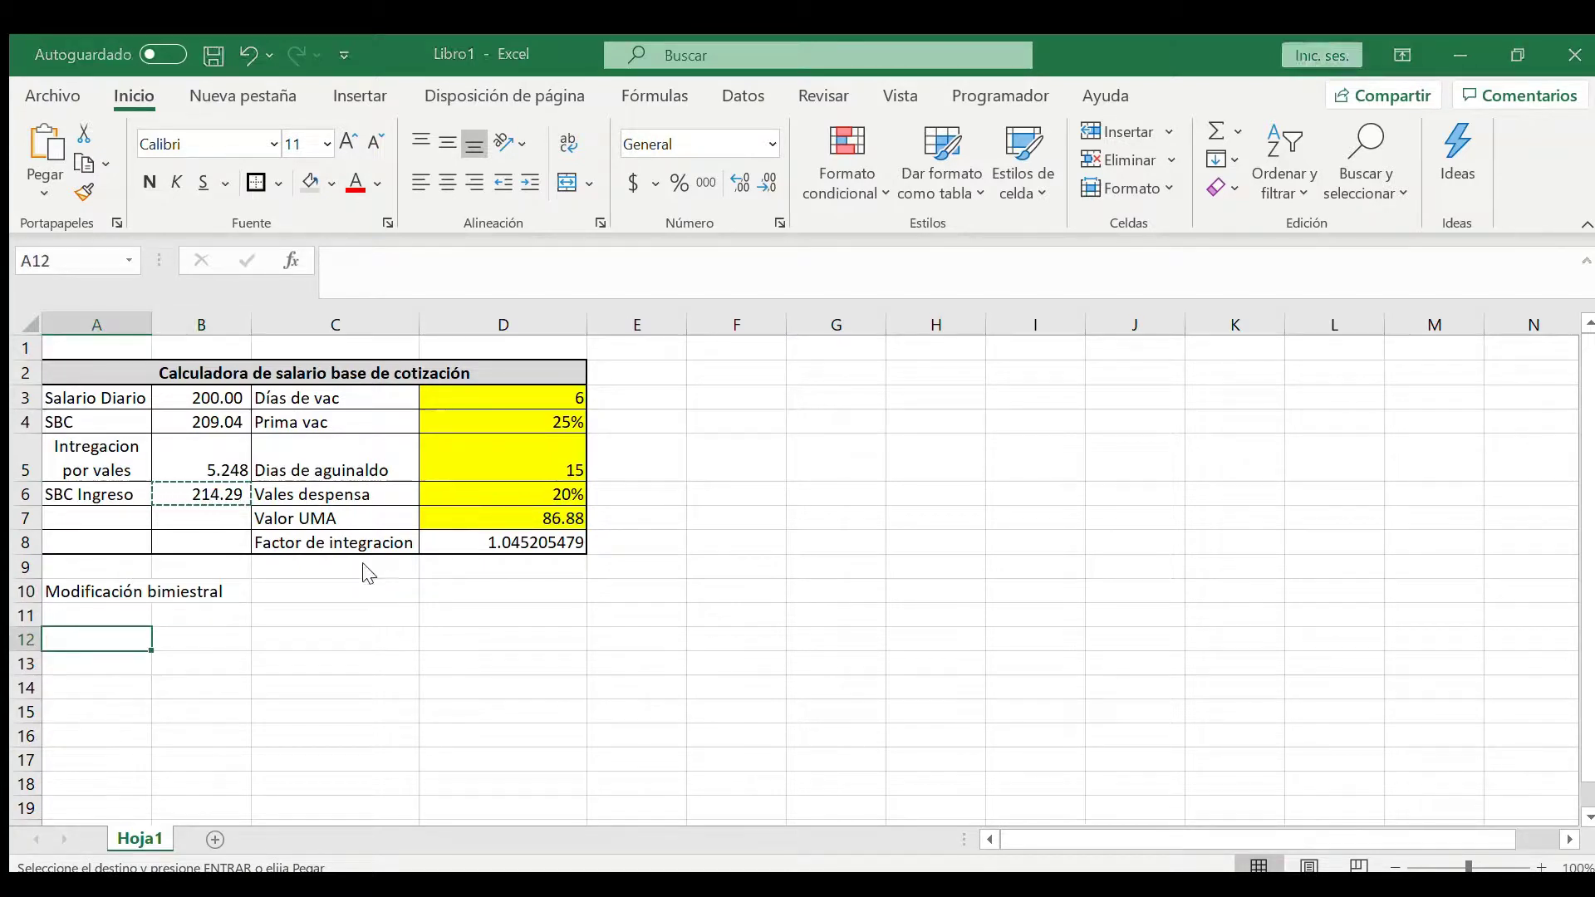
pyautogui.hotkey('ctrl', 'v')
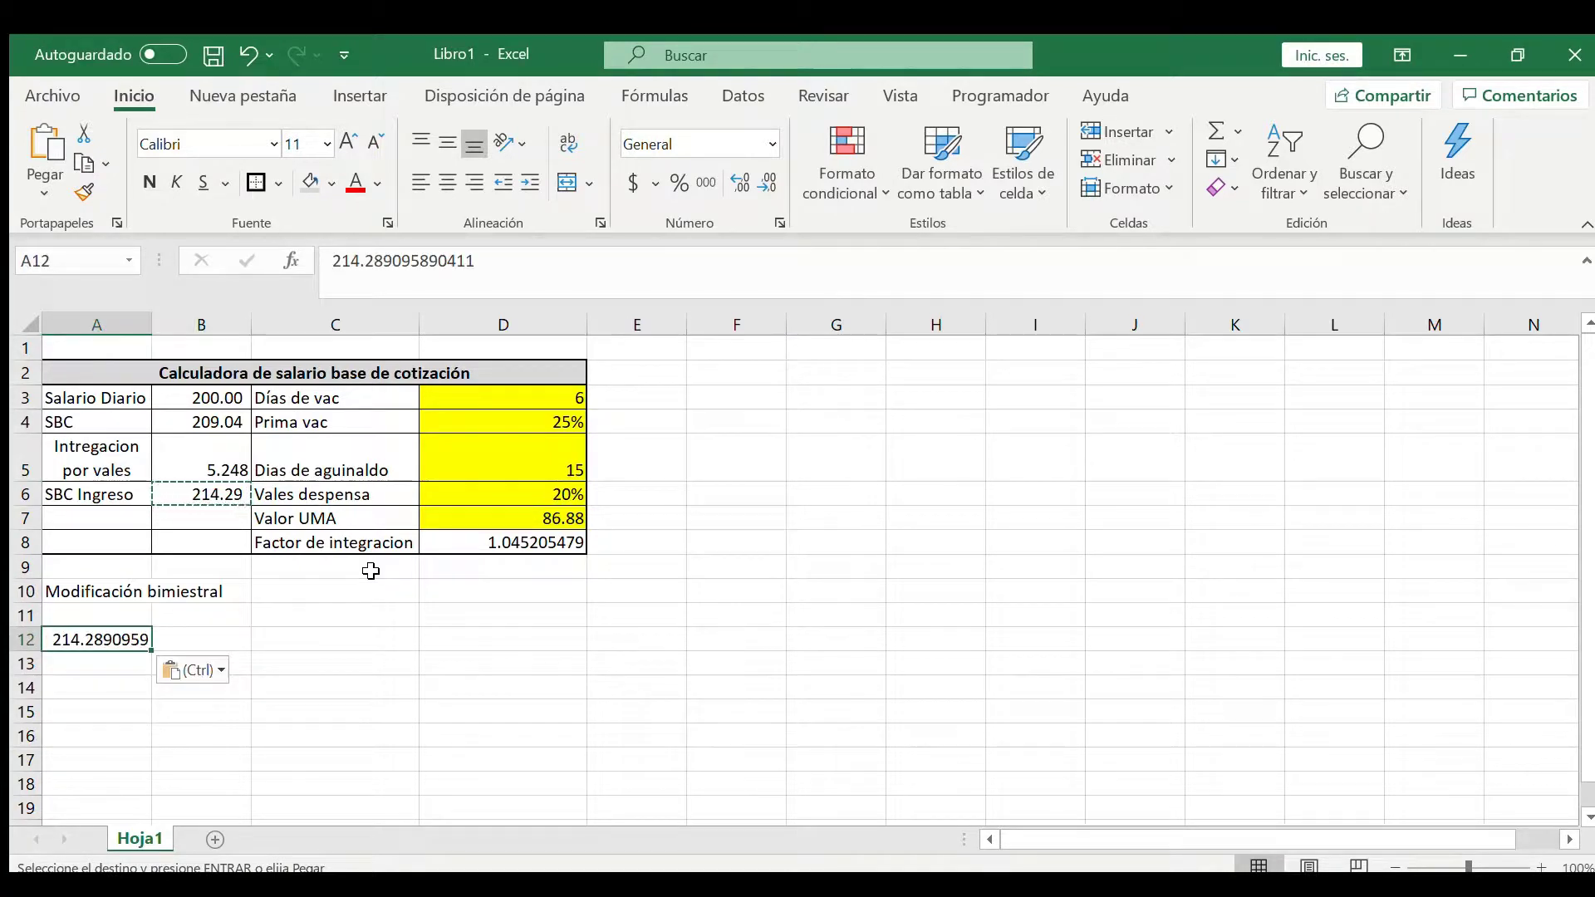
pyautogui.click(701, 187)
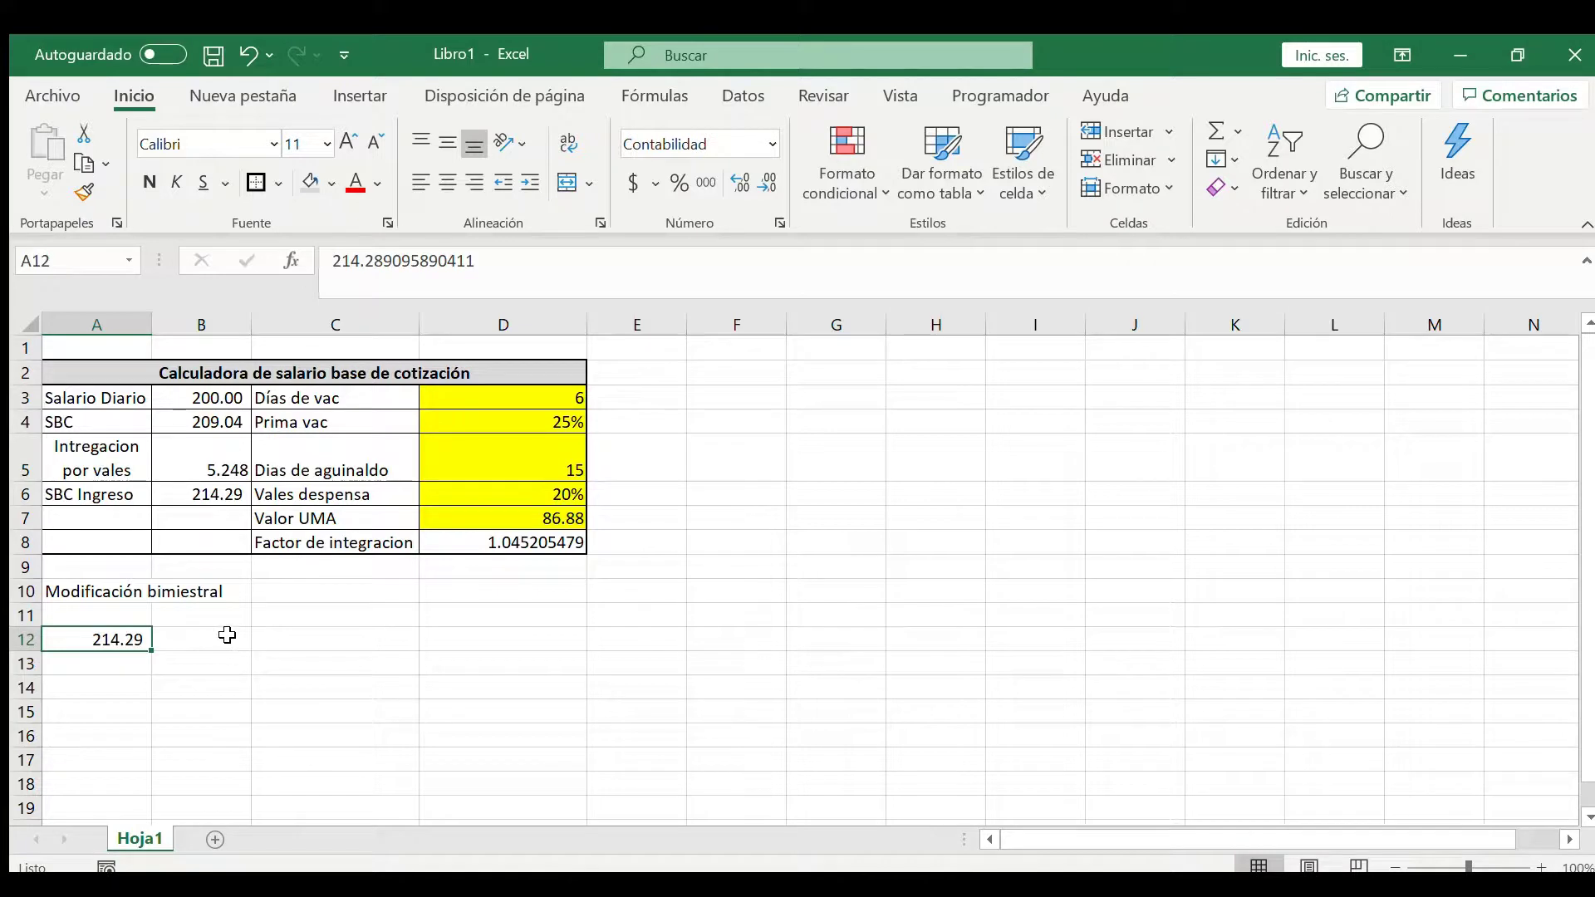
# Step: Enter 8000 in cell C12 and 62 in cell D12 for the bimonthly modification
pyautogui.click(299, 619)
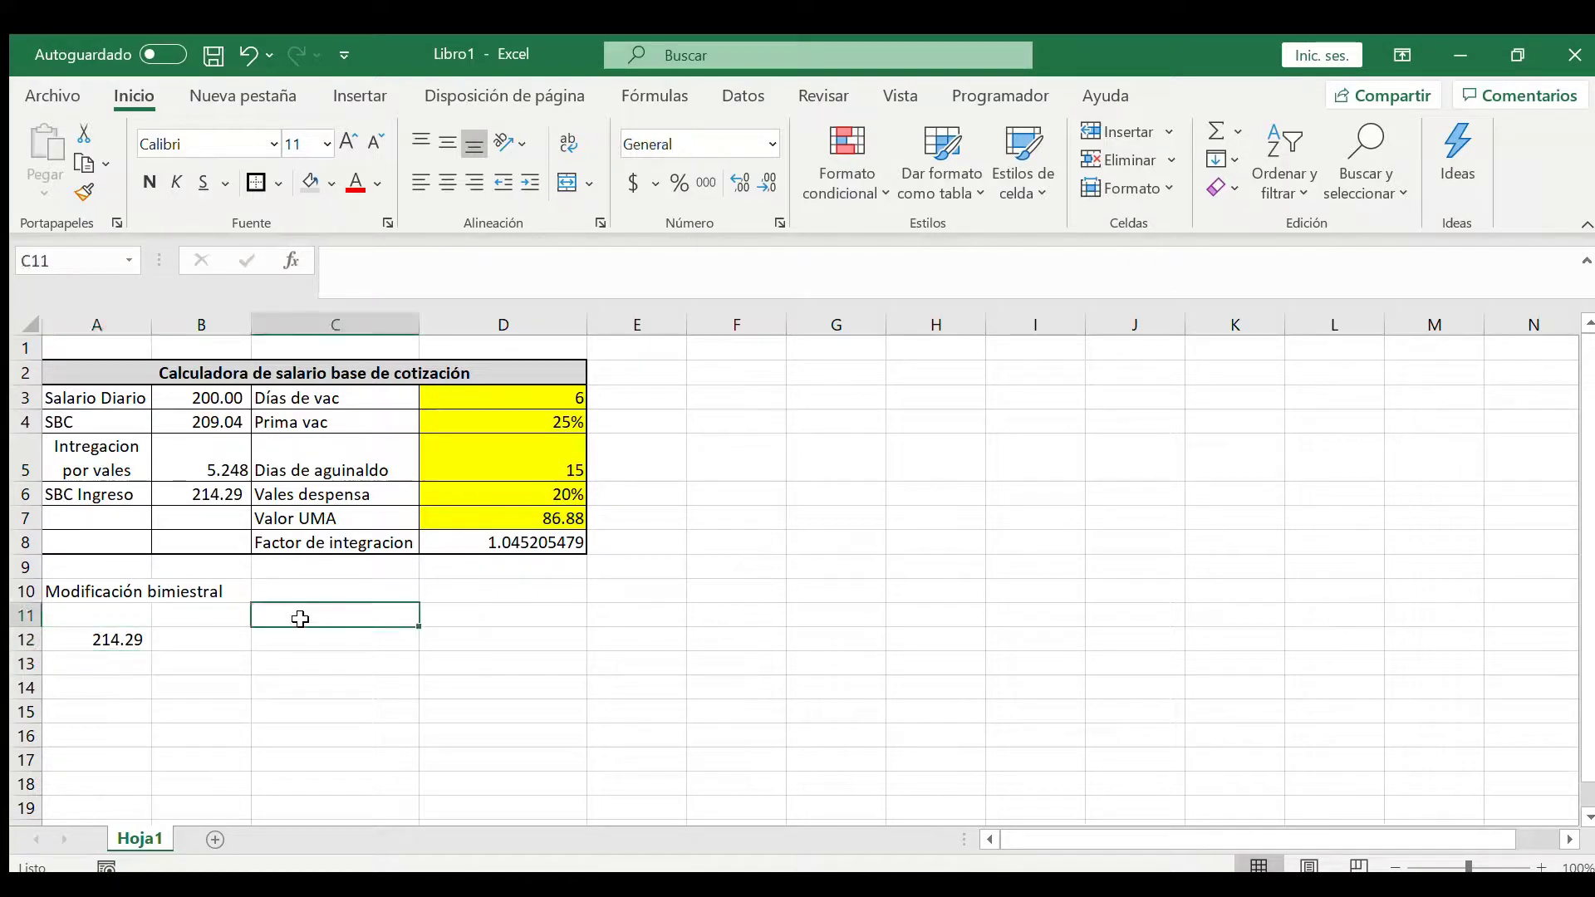
pyautogui.press('Down')
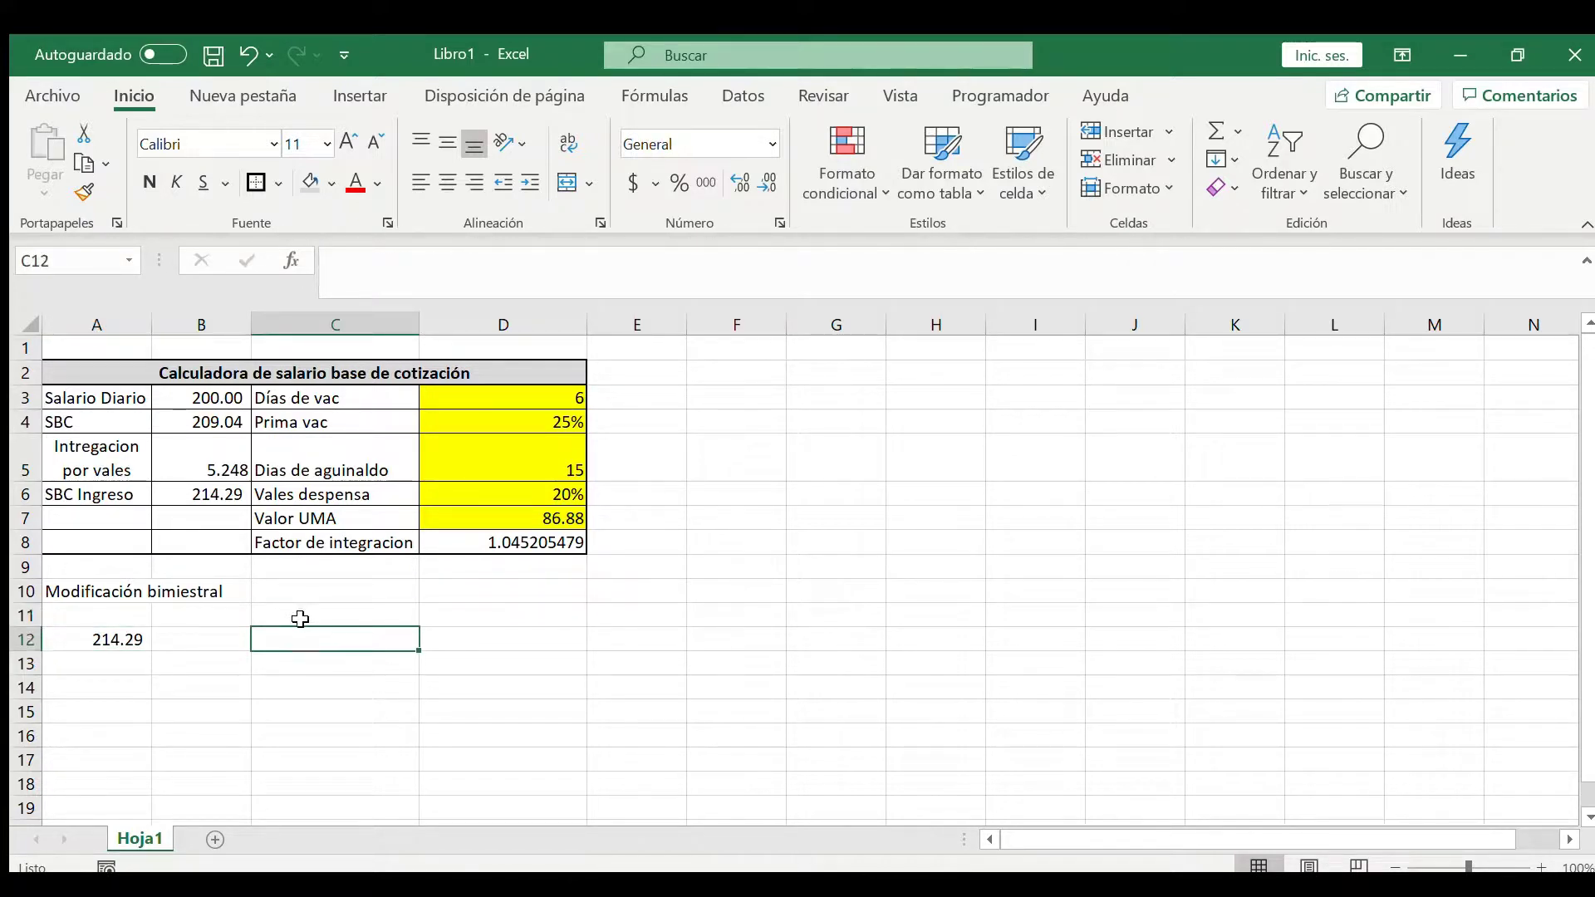
pyautogui.write('8000')
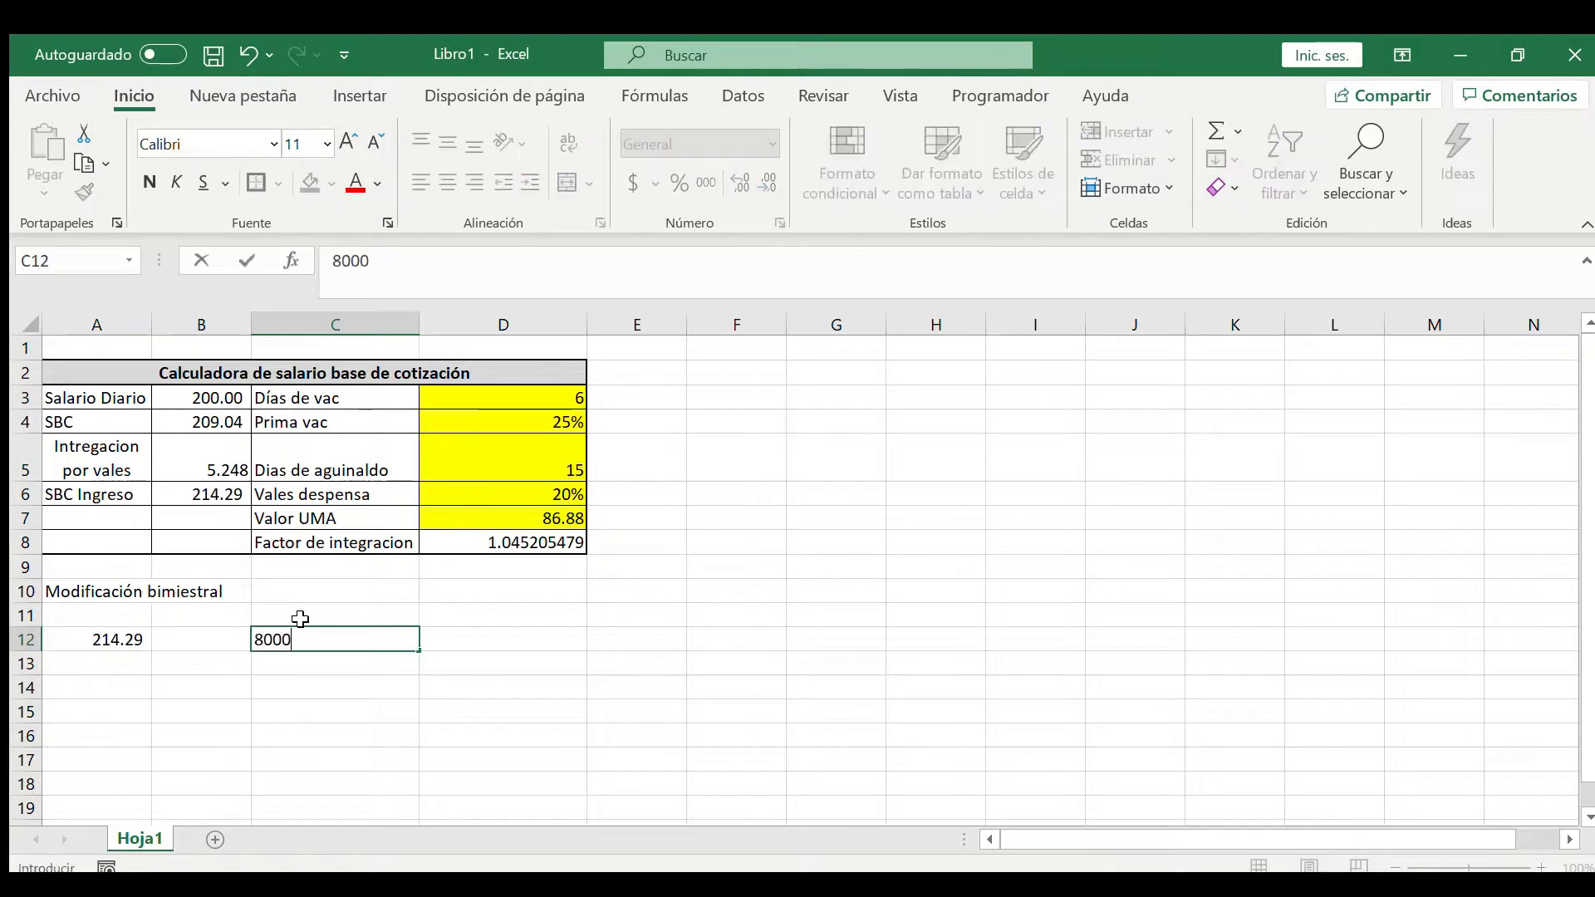
pyautogui.hotkey('ctrl', 'Return')
pyautogui.press('Right')
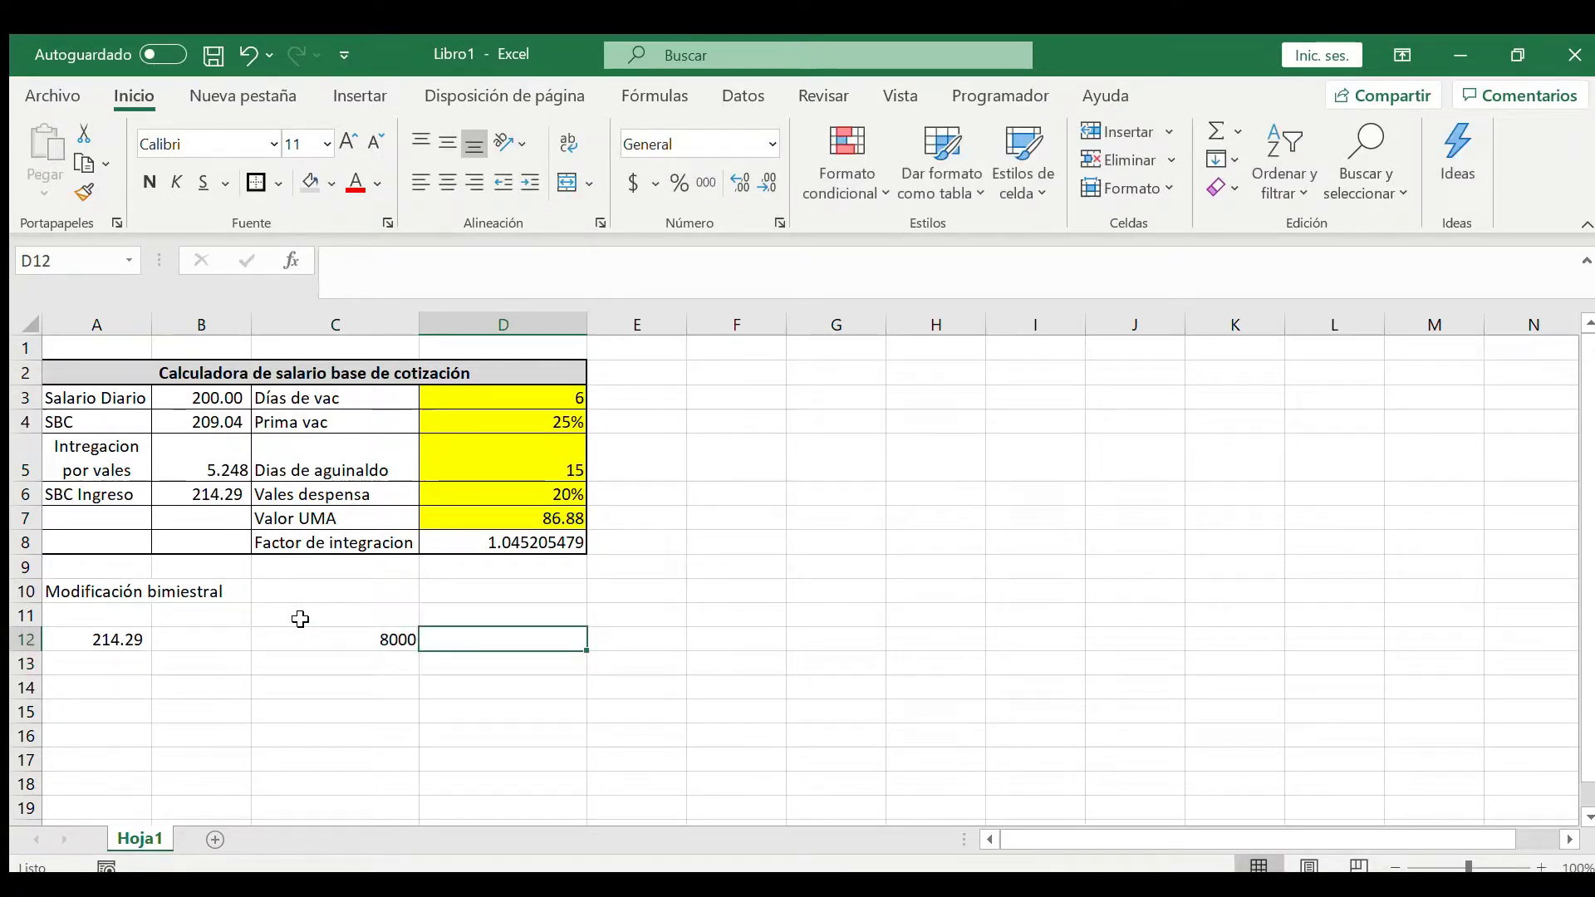
pyautogui.write('62')
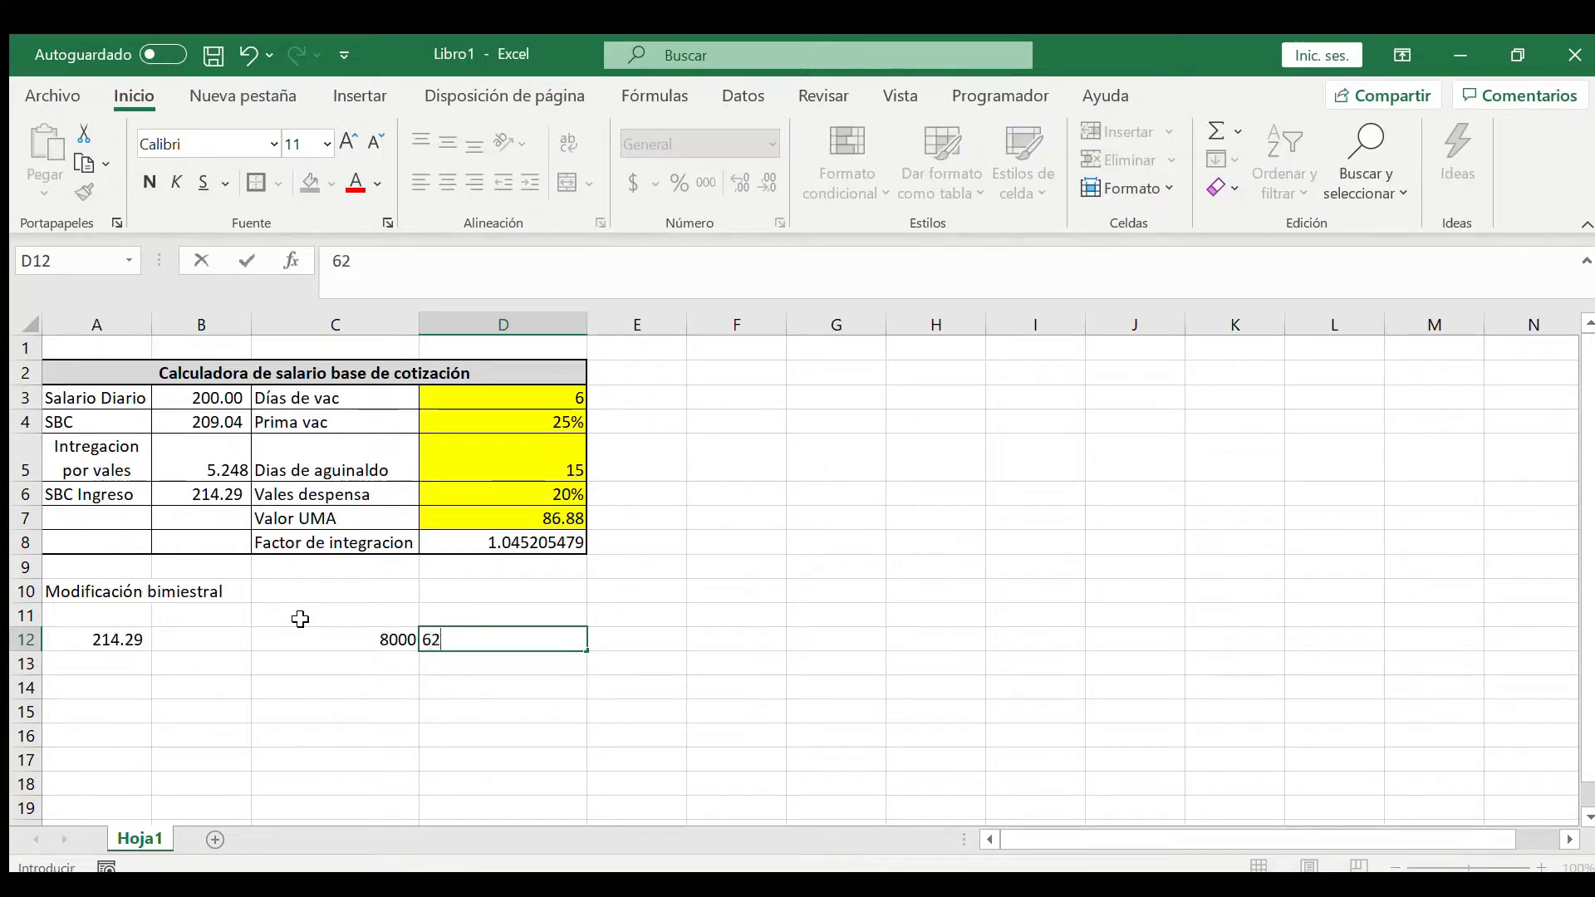
pyautogui.press('Return')
# Step: Label the day count with the text "dias del bimestre" in cell E12
pyautogui.press('Up')
pyautogui.press('Right')
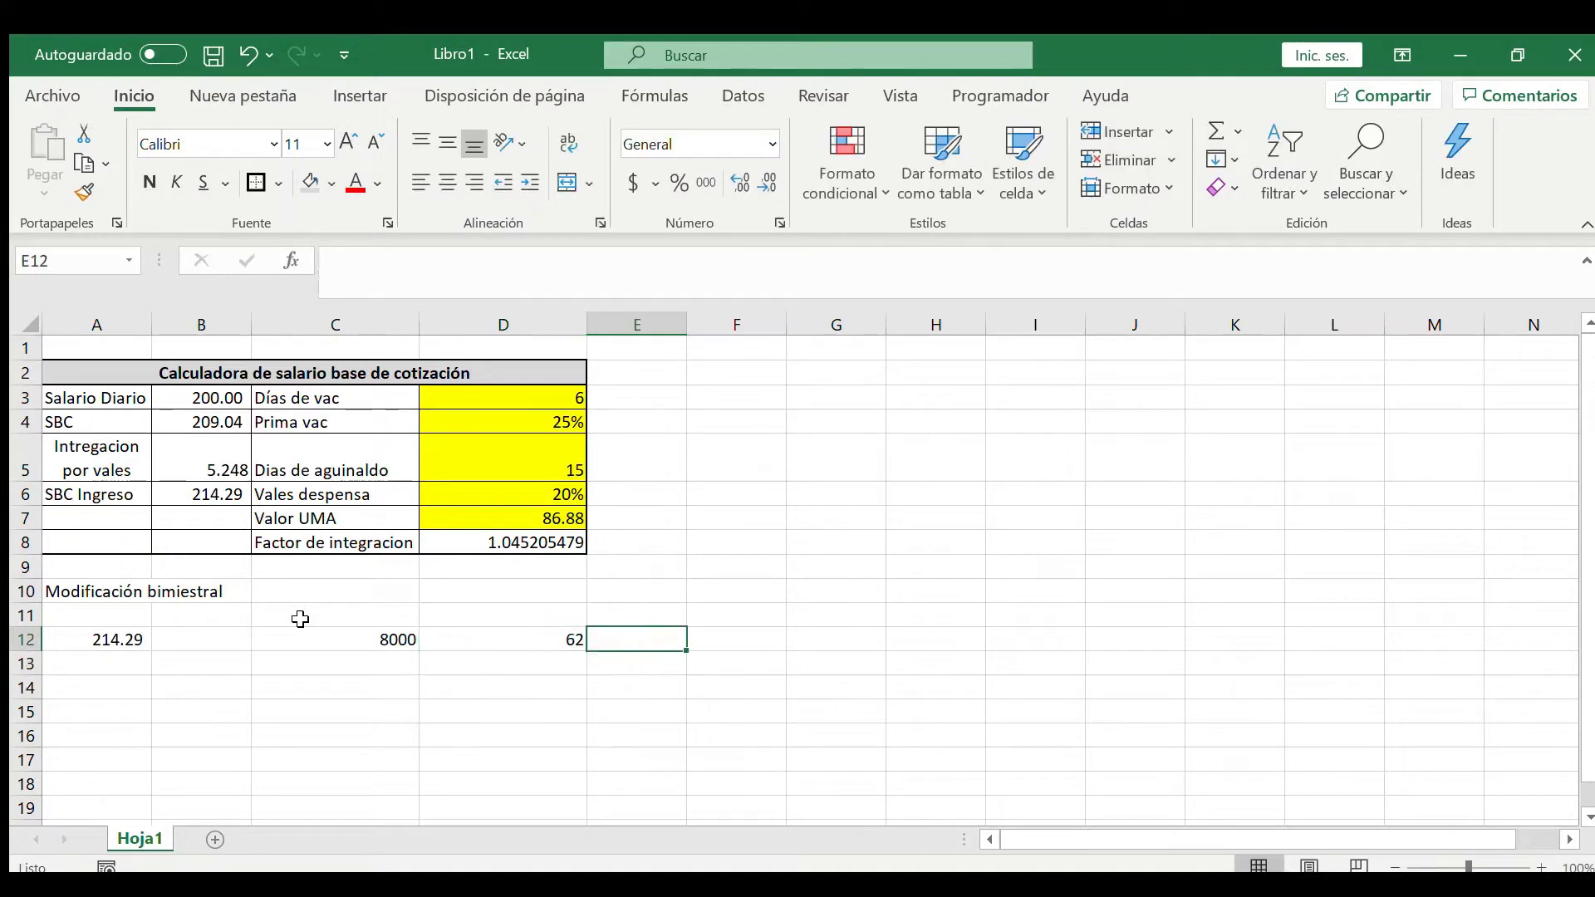
pyautogui.write('dias de')
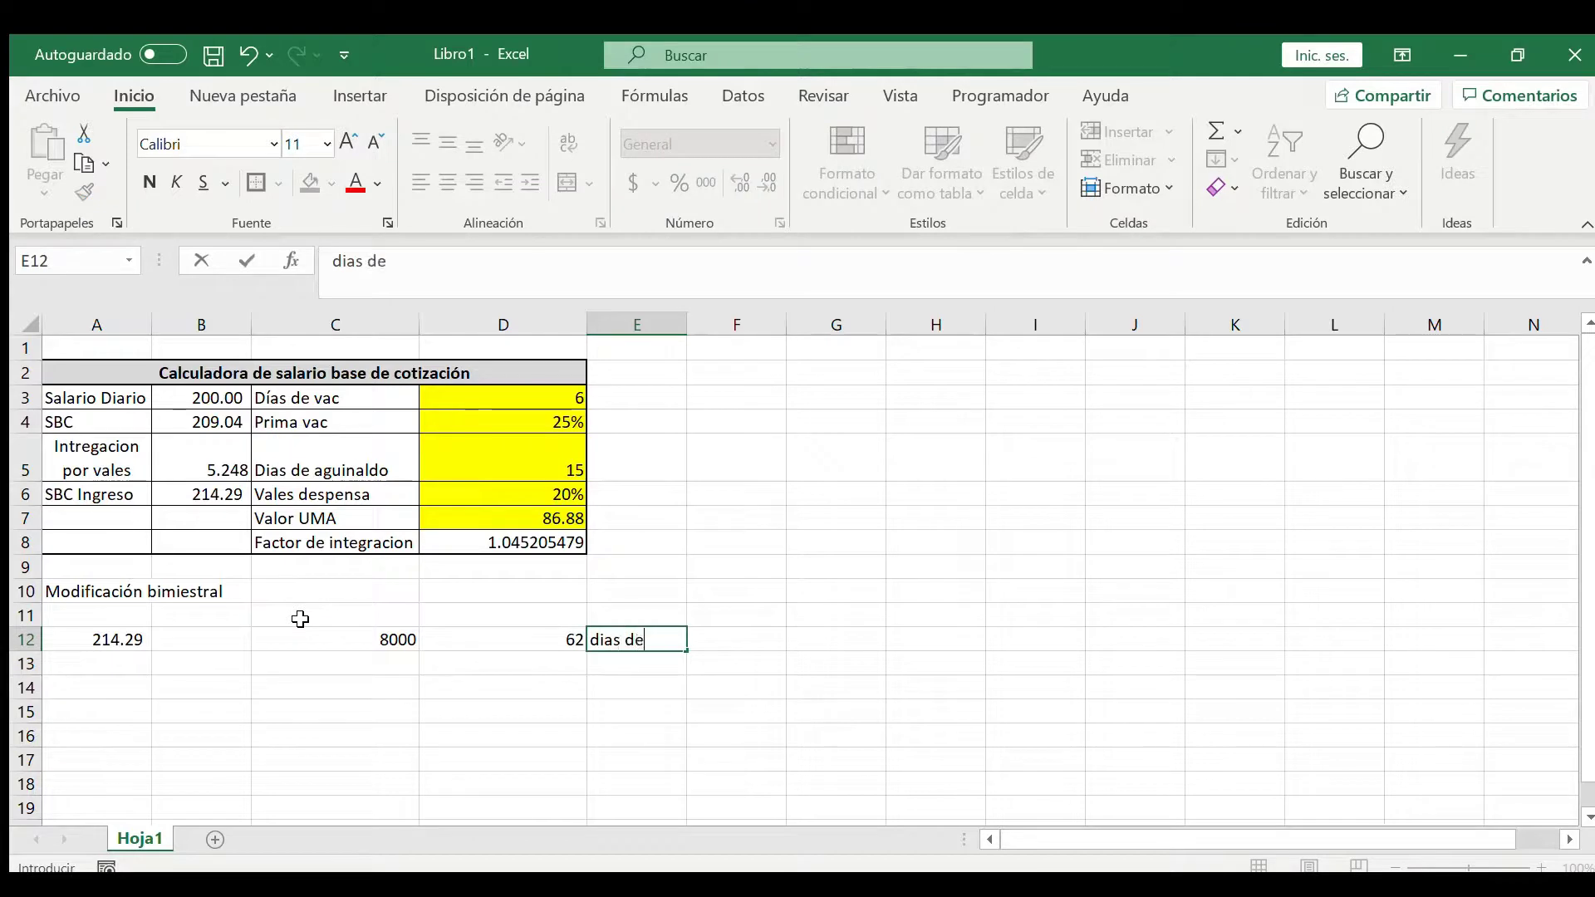
pyautogui.write('l bi')
pyautogui.write(' tesr')
pyautogui.press('BackSpace')
pyautogui.press('BackSpace')
pyautogui.press('BackSpace')
pyautogui.write('mestre')
pyautogui.press('Return')
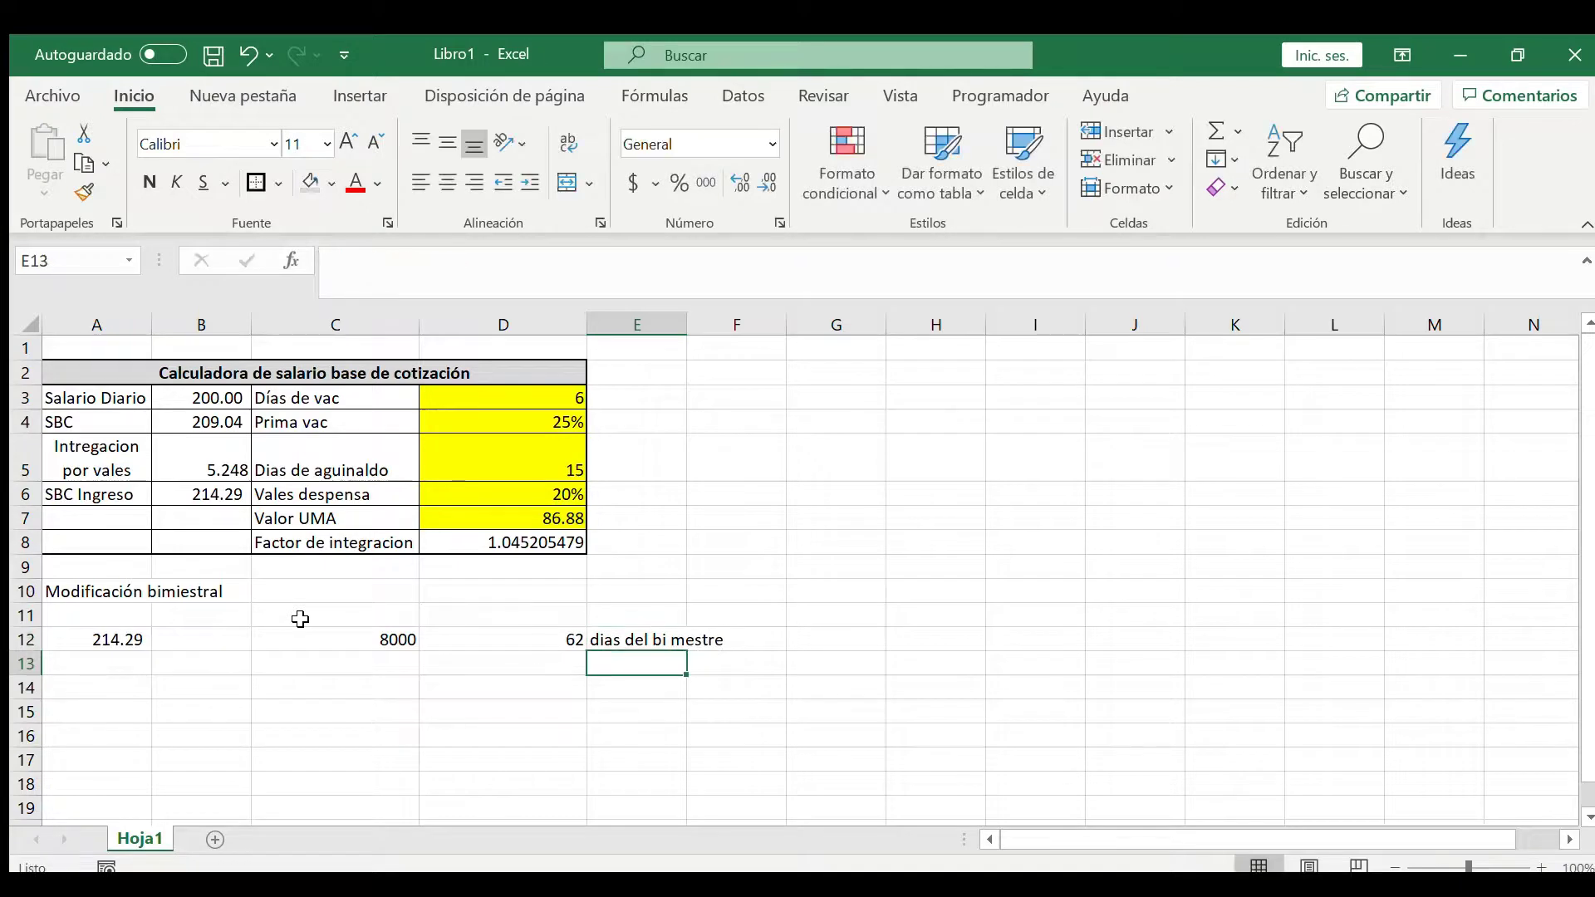
pyautogui.press('Up')
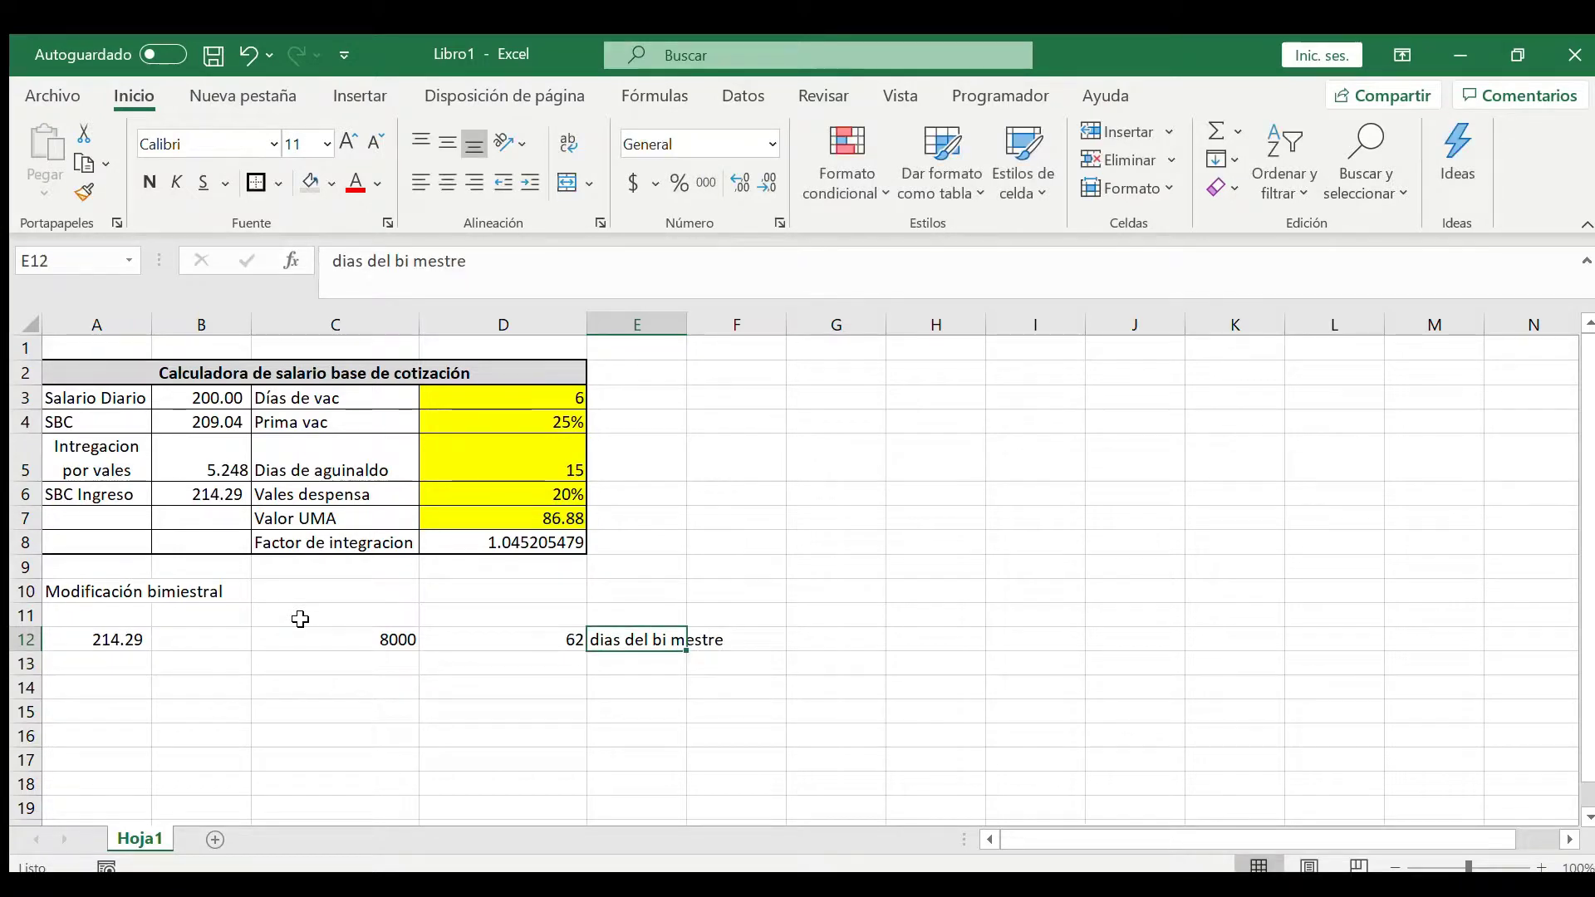
pyautogui.click(421, 265)
pyautogui.press('BackSpace')
pyautogui.press('Return')
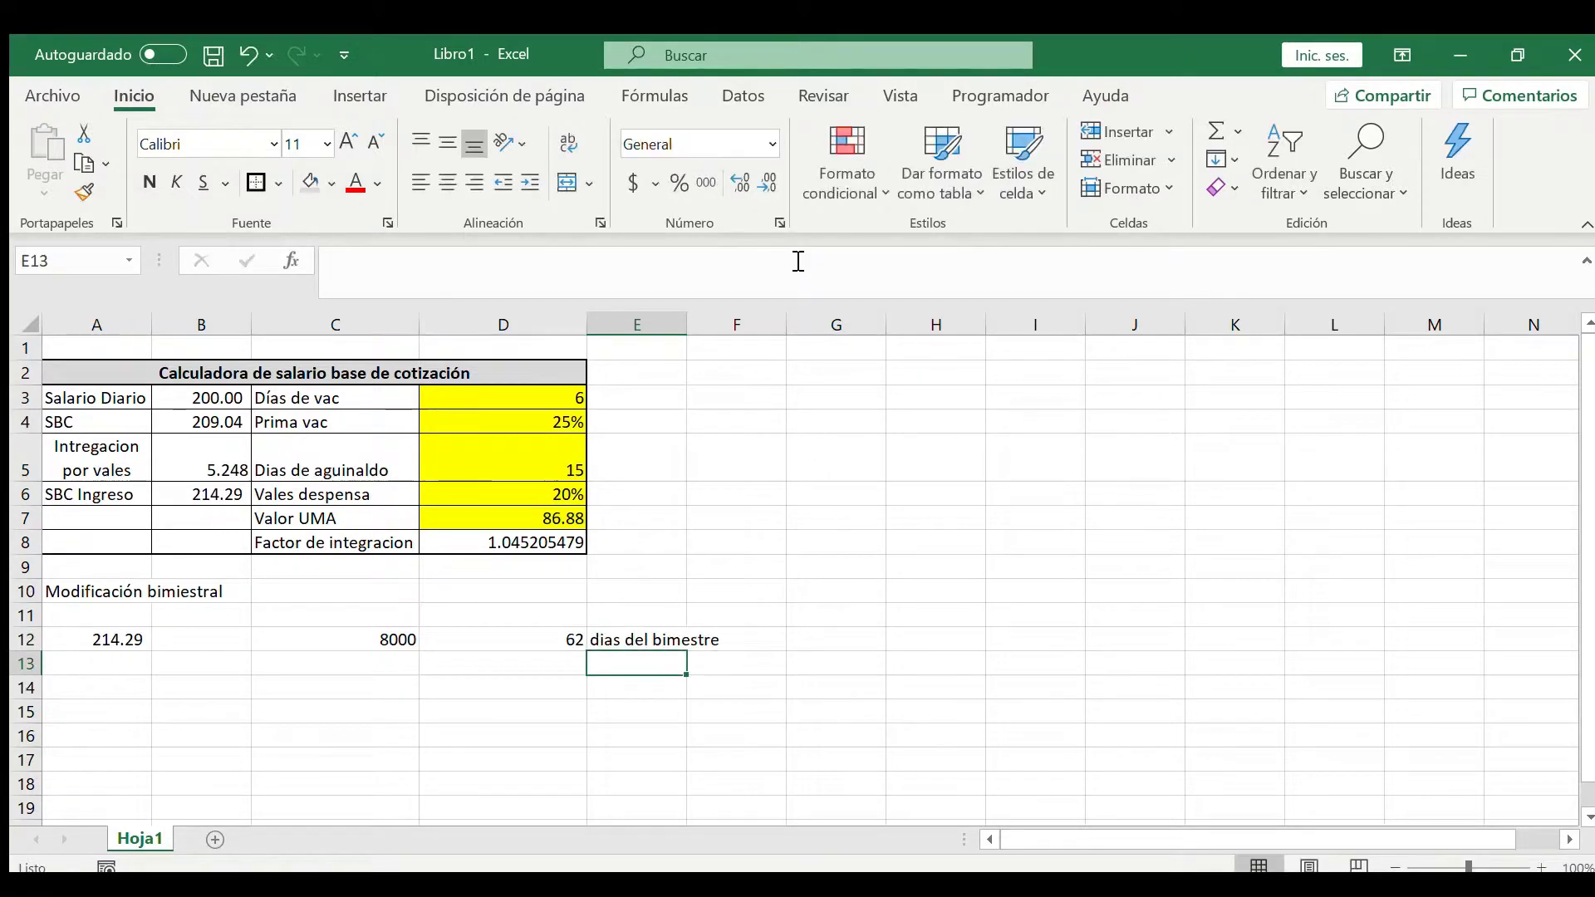
# Step: Enter the formula =C12/D12 in cell F12 to divide the bimonthly amount by the days of the bimester
pyautogui.press('Up')
pyautogui.press('Left')
pyautogui.press('Left')
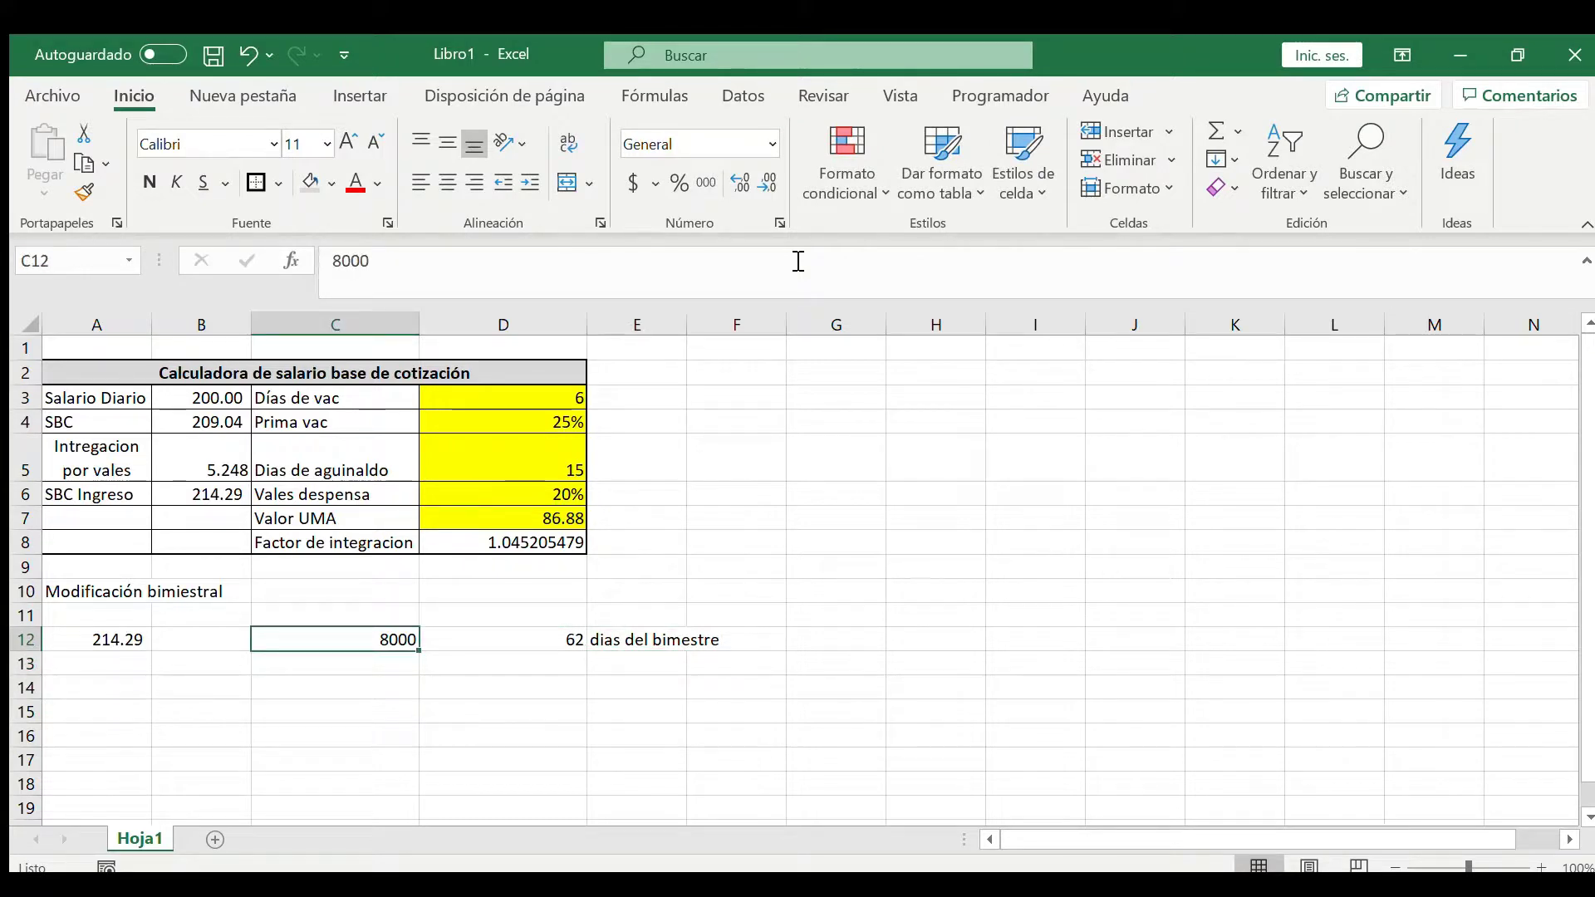
pyautogui.press('Right')
pyautogui.press('Right')
pyautogui.press('Right')
pyautogui.press('F2')
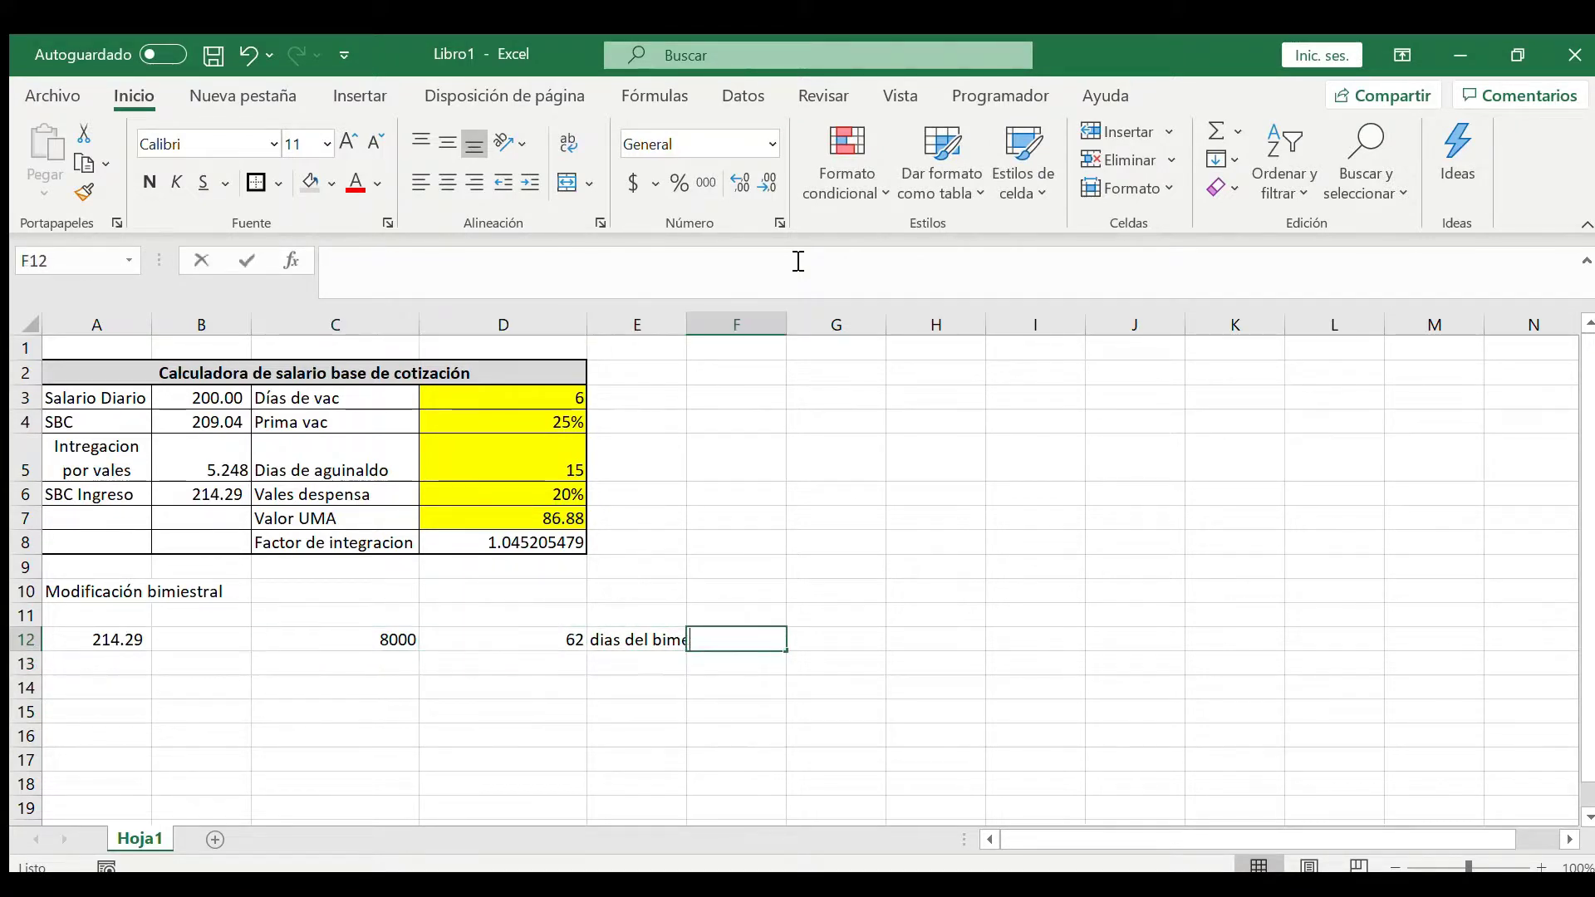
pyautogui.write('=')
pyautogui.press('Left')
pyautogui.press('Left')
pyautogui.press('Left')
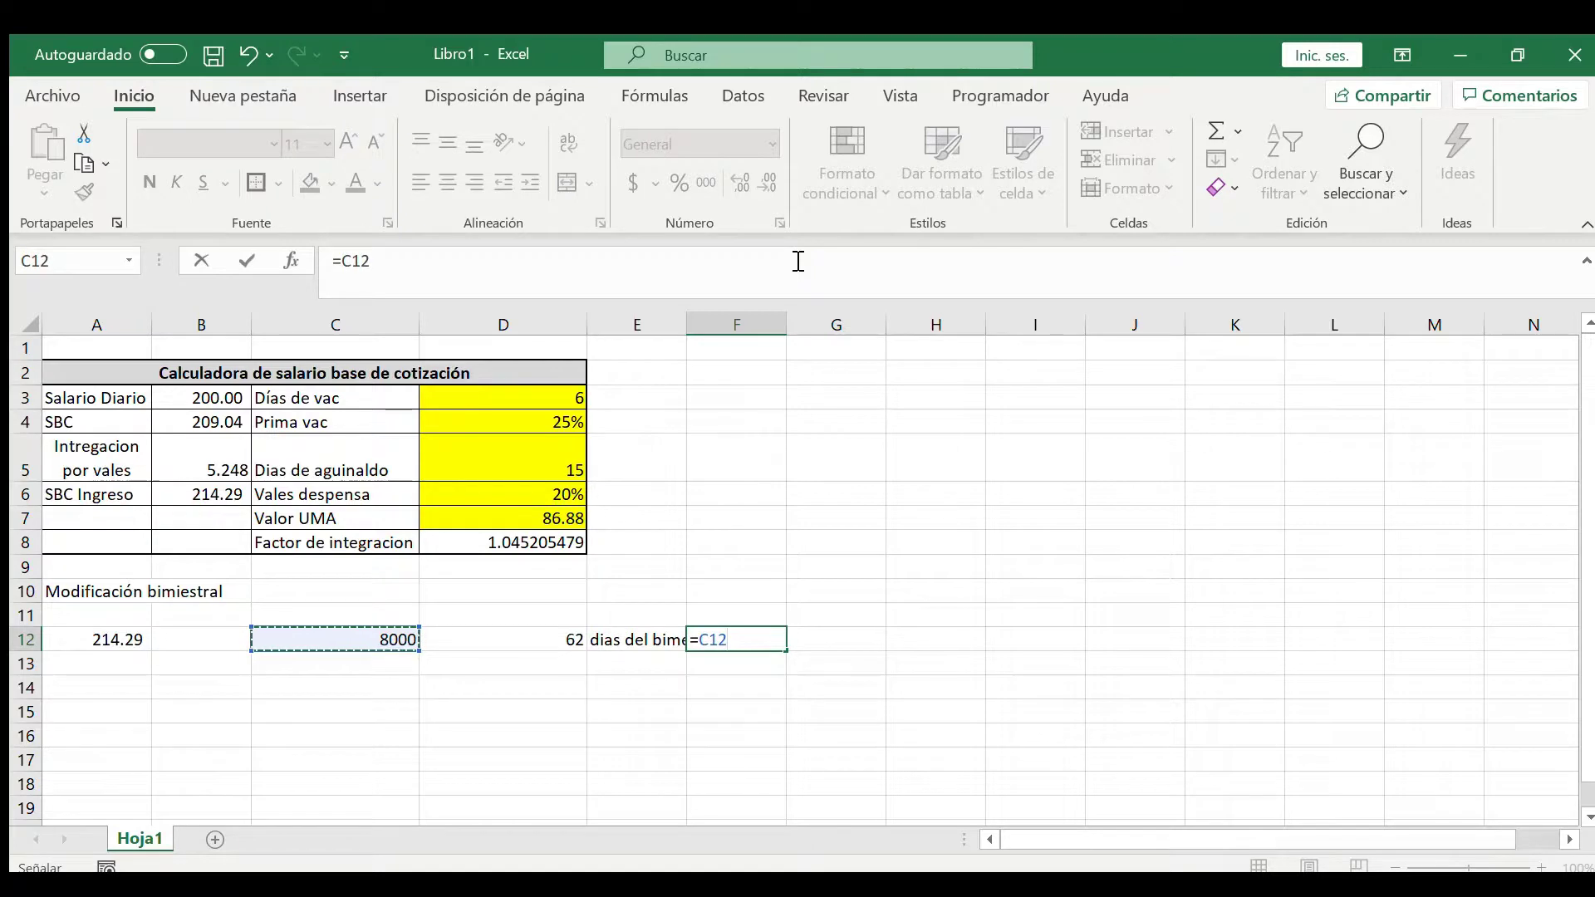
pyautogui.write('/')
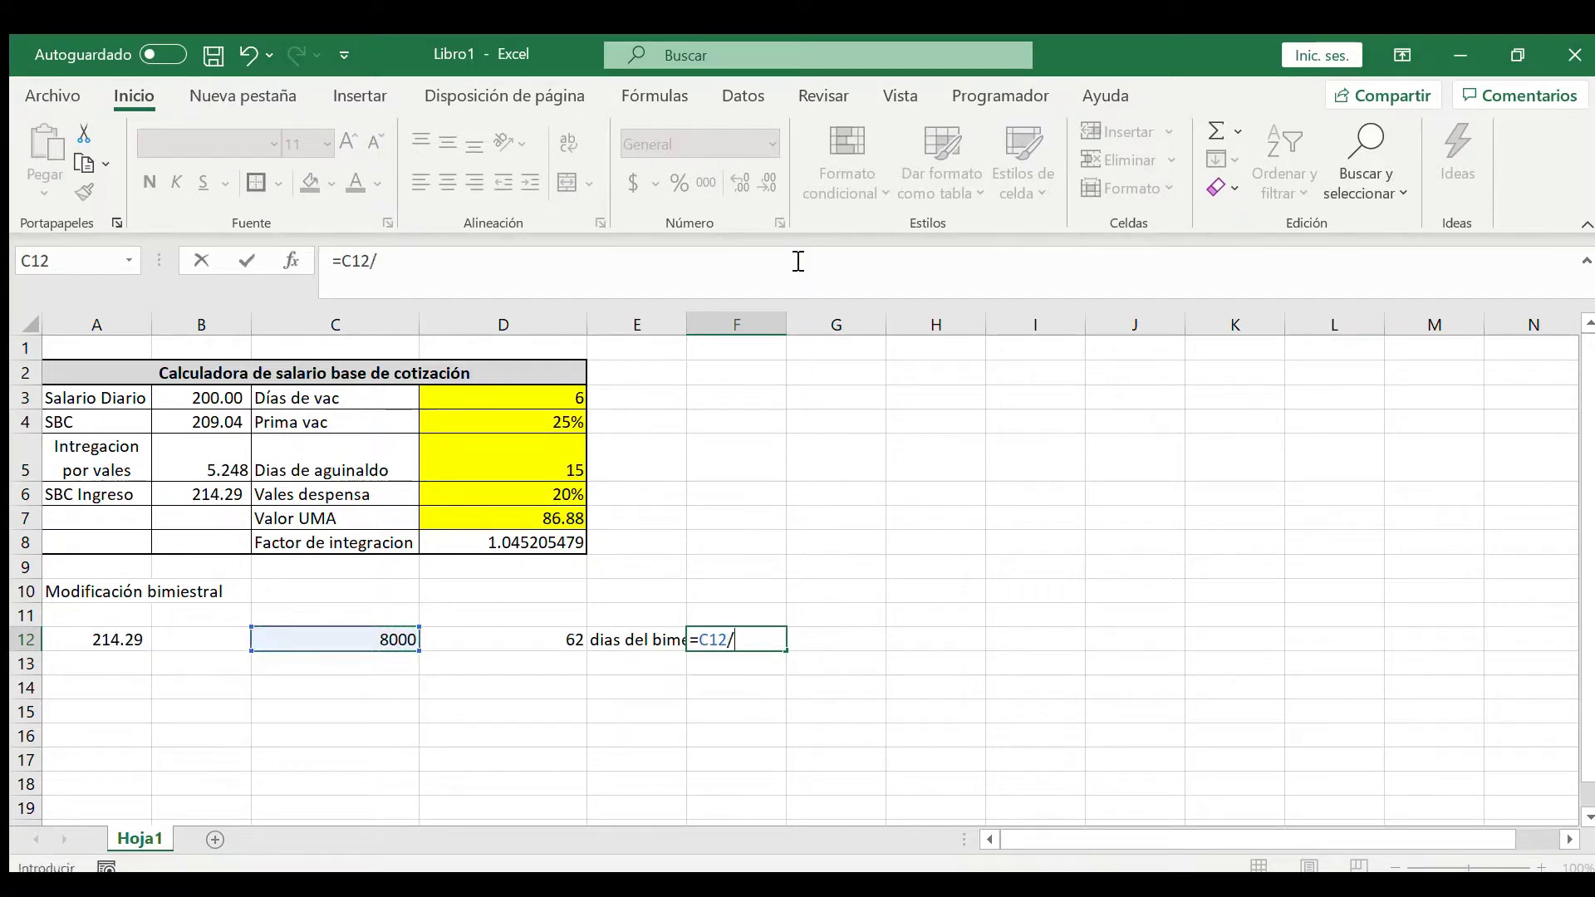
pyautogui.press('Left')
pyautogui.press('Left')
pyautogui.press('Return')
pyautogui.press('Up')
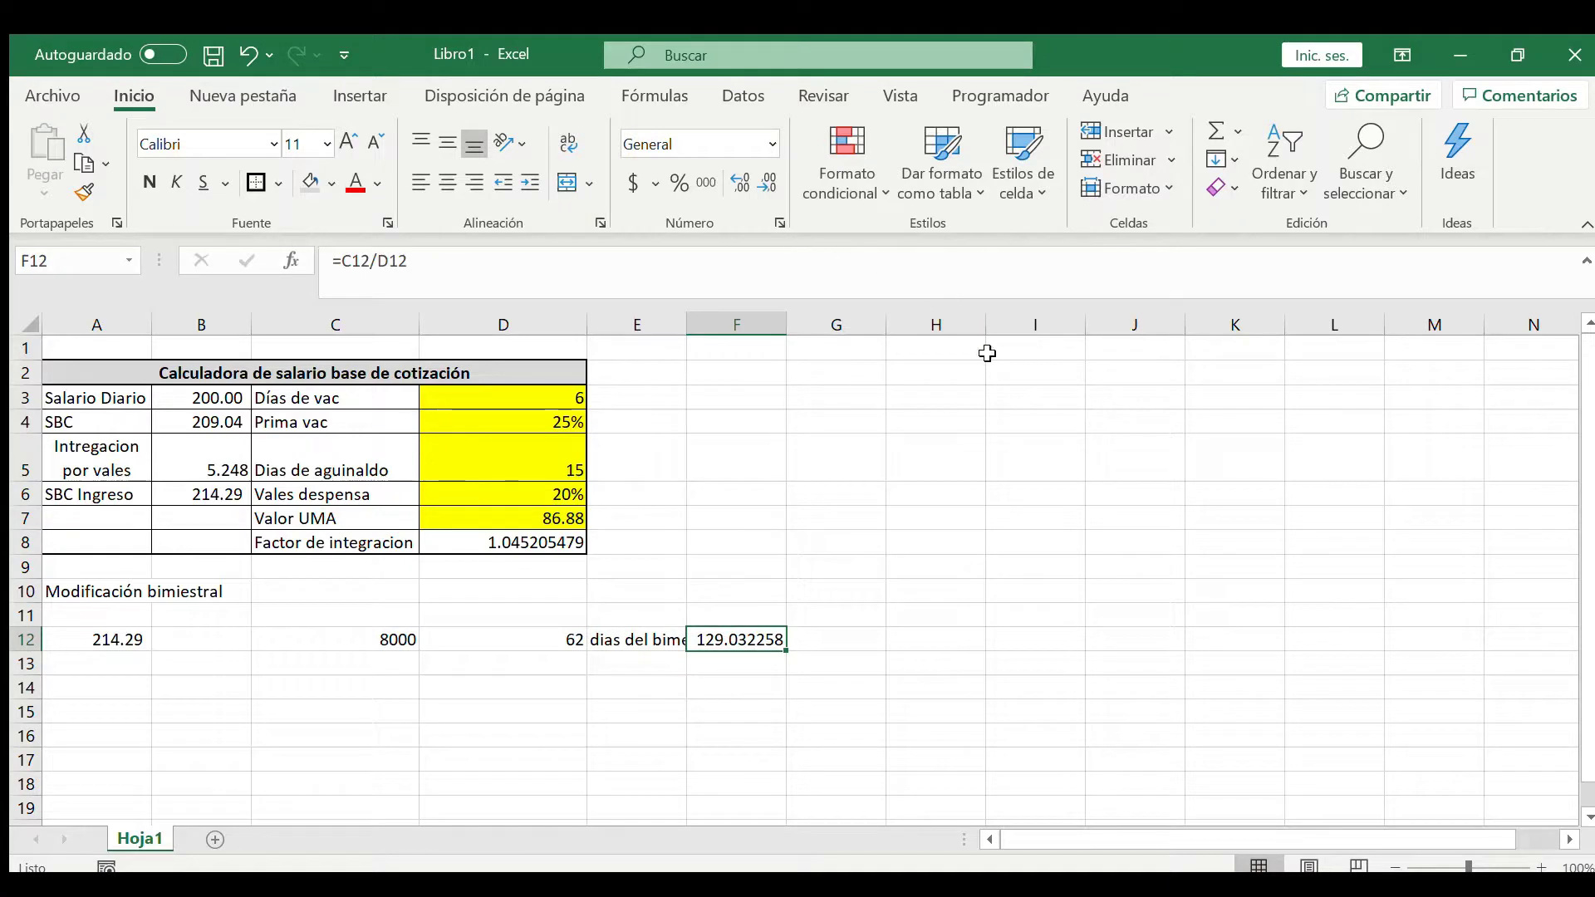
# Step: Enter the formula =F12+A12 in cell H12 to add the daily variable amount to the SBC Ingreso
pyautogui.press('Right')
pyautogui.press('Right')
pyautogui.write('=')
pyautogui.press('Left')
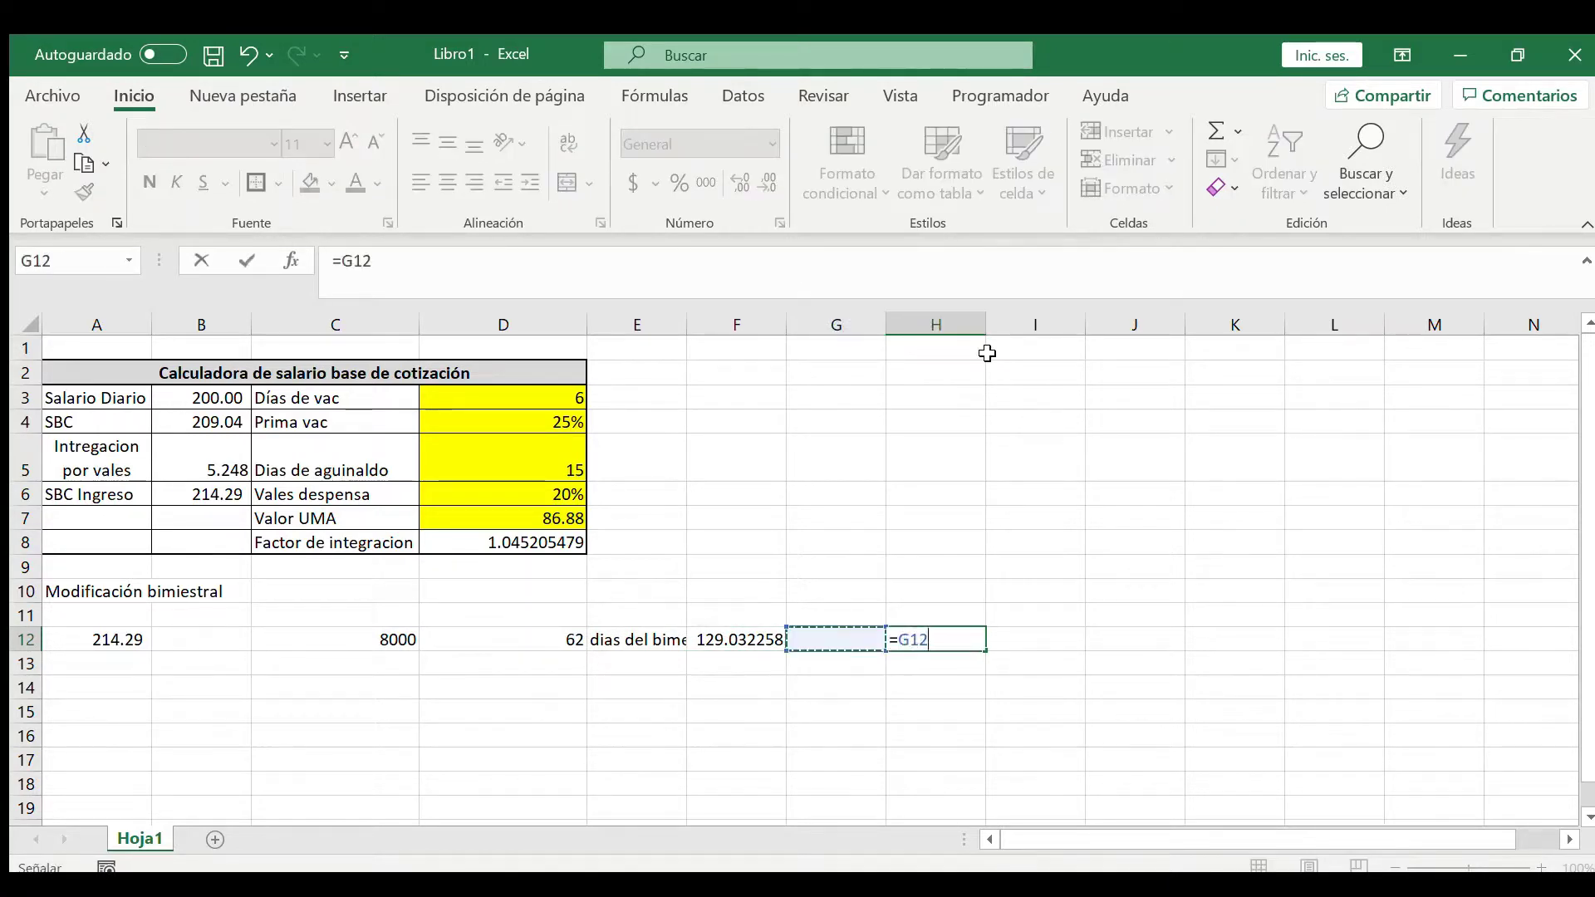
pyautogui.press('Left')
pyautogui.write('+')
pyautogui.press('Left')
pyautogui.press('Left')
pyautogui.press('Left')
pyautogui.press('Left')
pyautogui.press('Left')
pyautogui.press('Left')
pyautogui.press('Left')
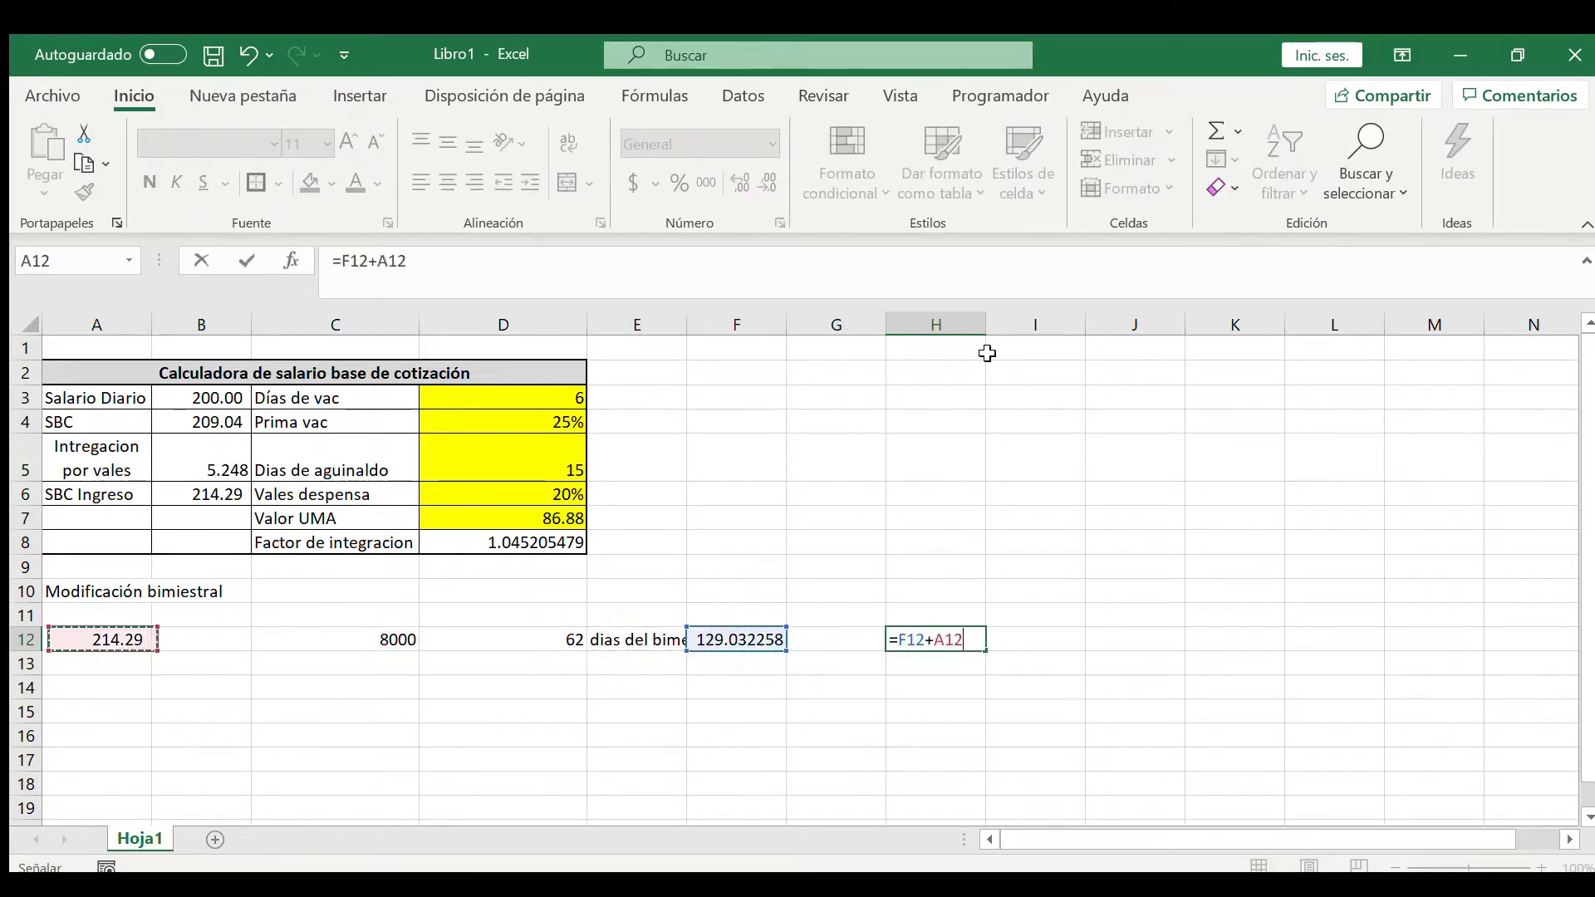
pyautogui.press('Return')
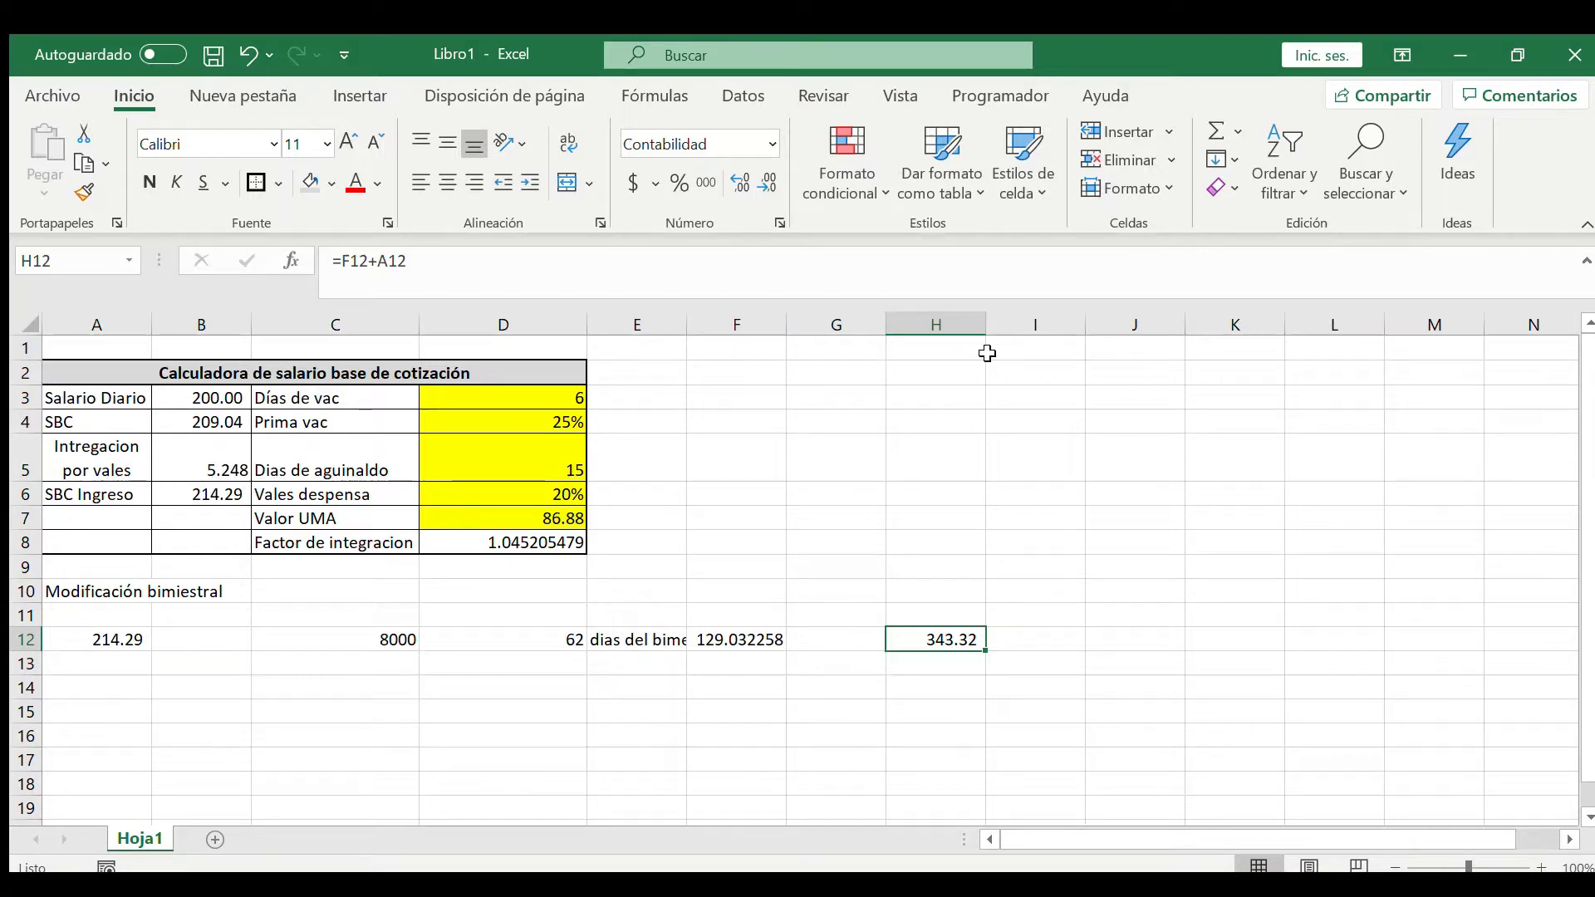
# Step: Change the days of the bimester in cell D12 to 52
pyautogui.press('Left')
pyautogui.press('Left')
pyautogui.press('Left')
pyautogui.press('Left')
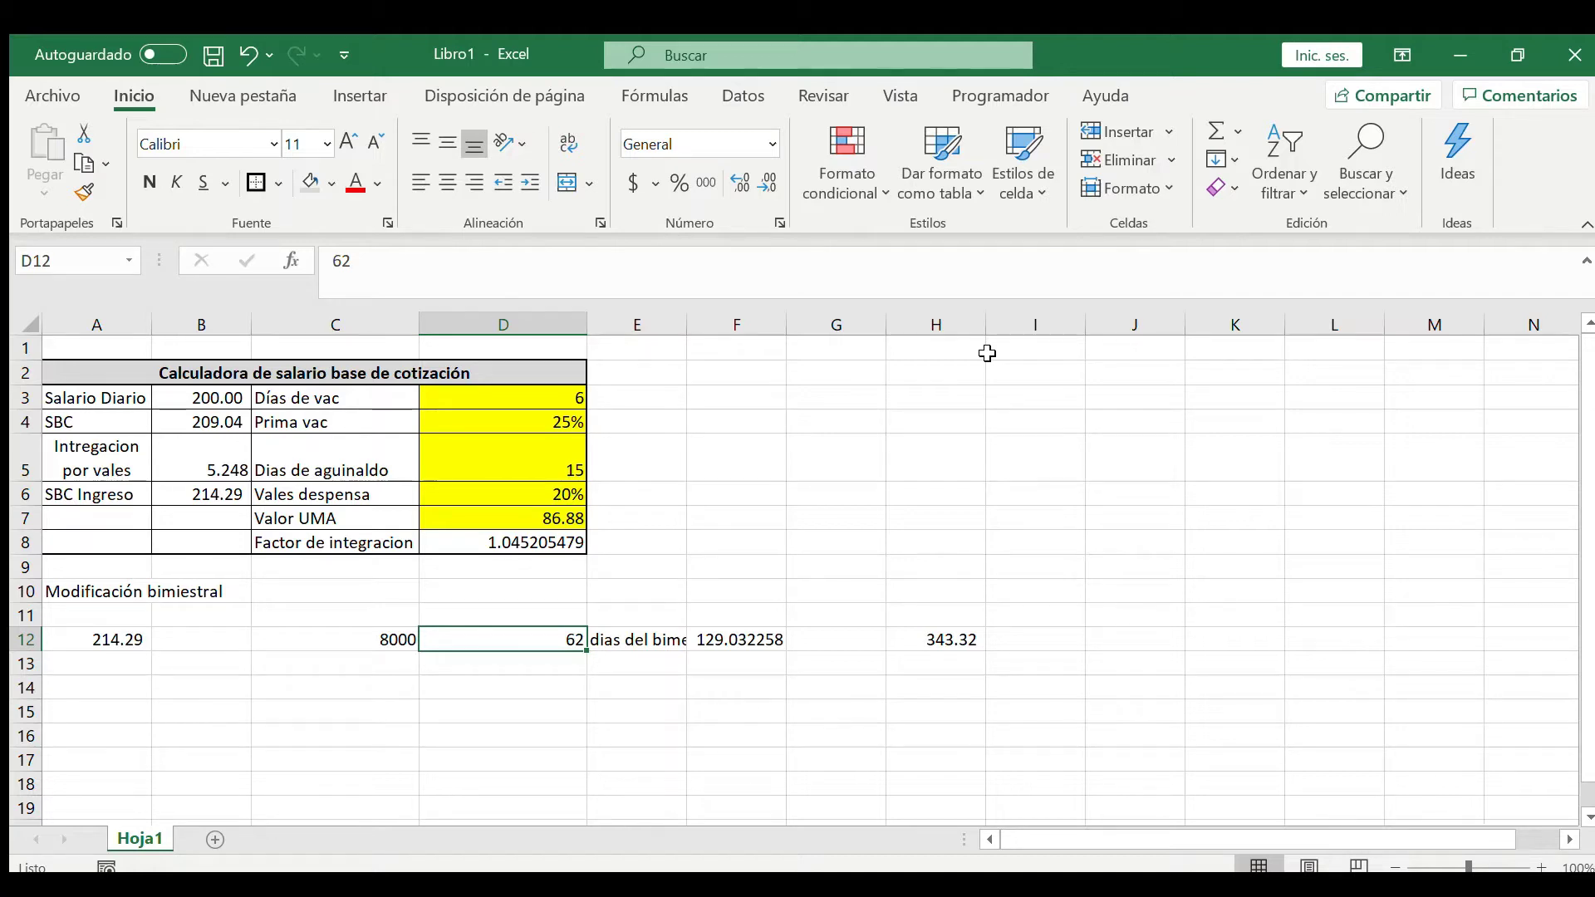
pyautogui.write('52')
pyautogui.press('Return')
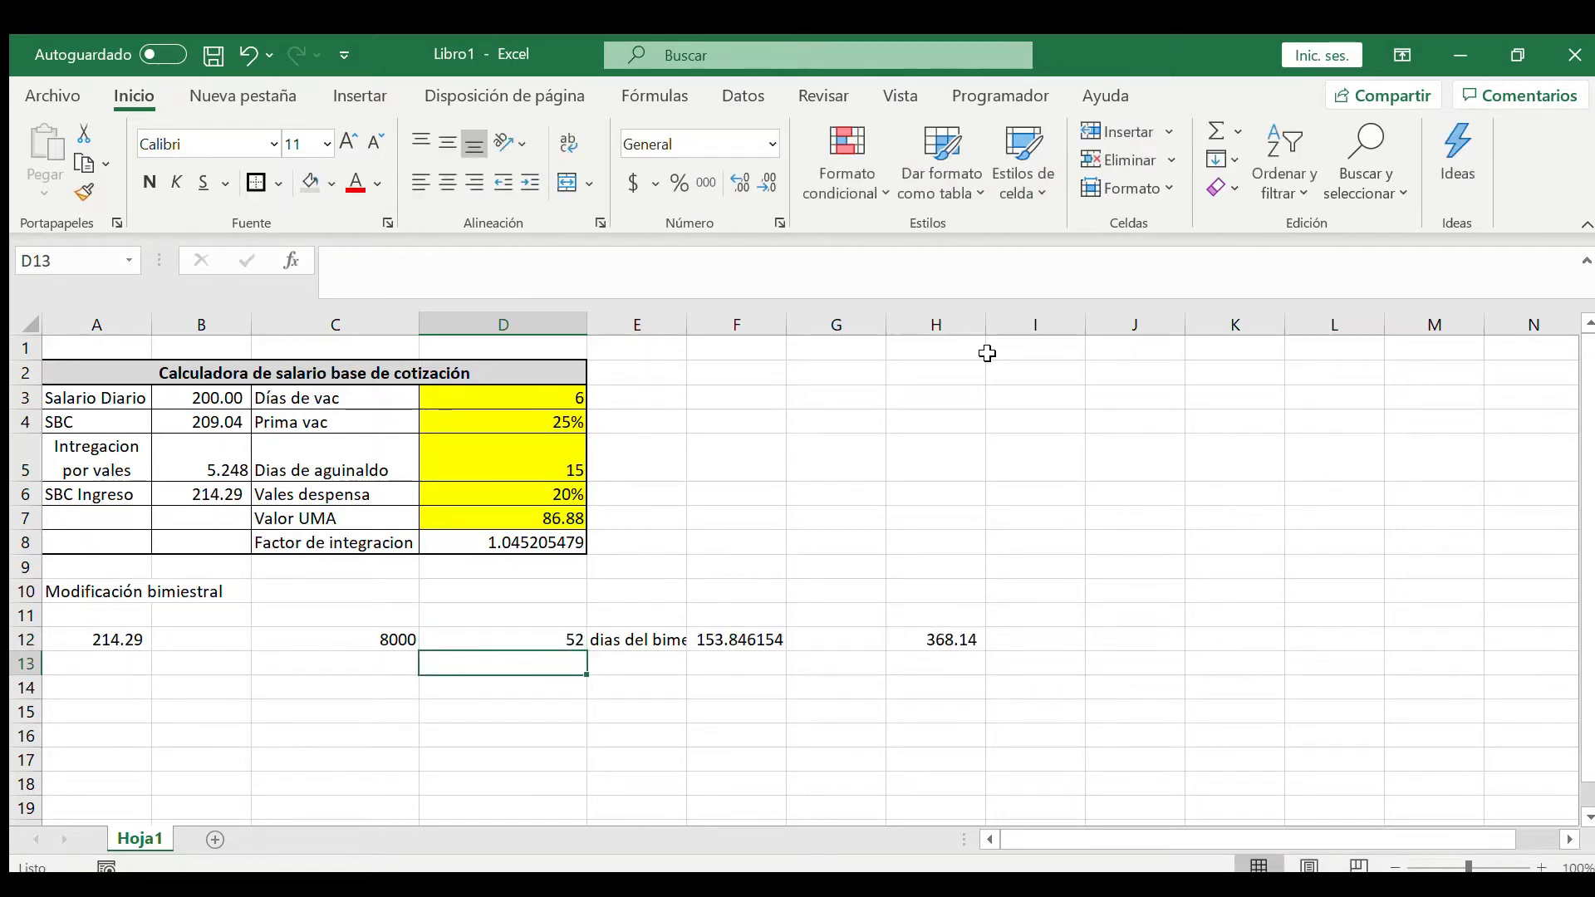